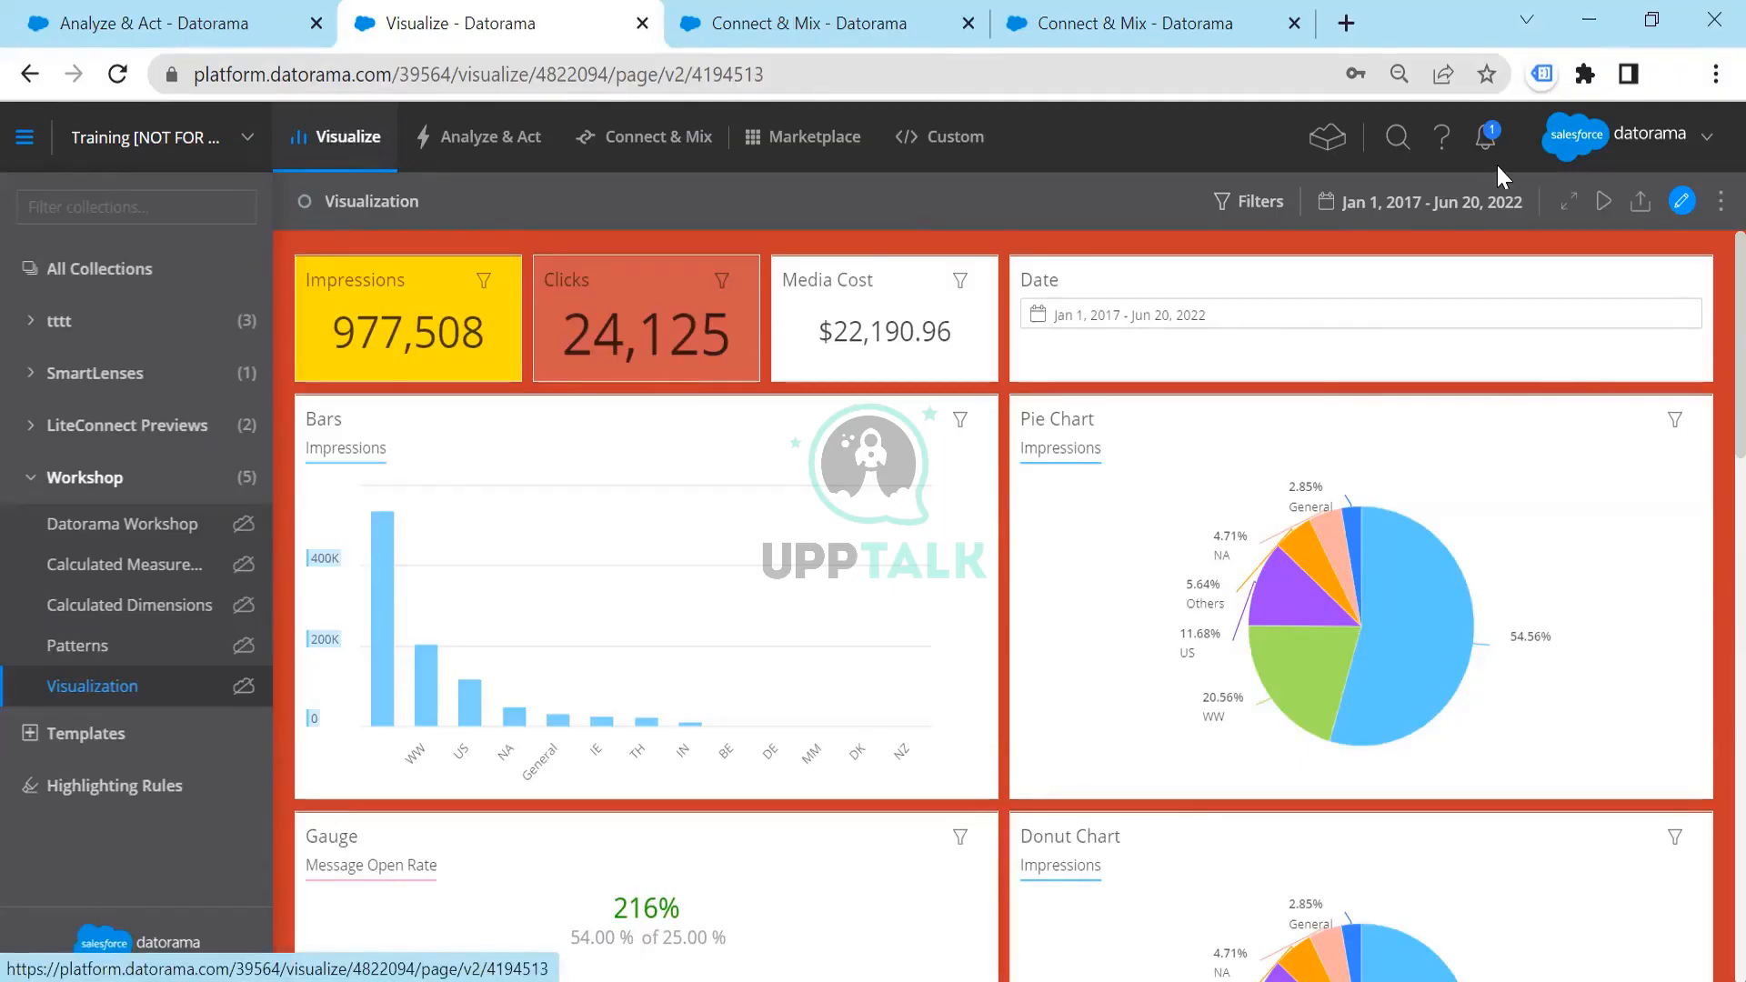
Check the date range settings of the Visualization page without changing them
left_click(1438, 204)
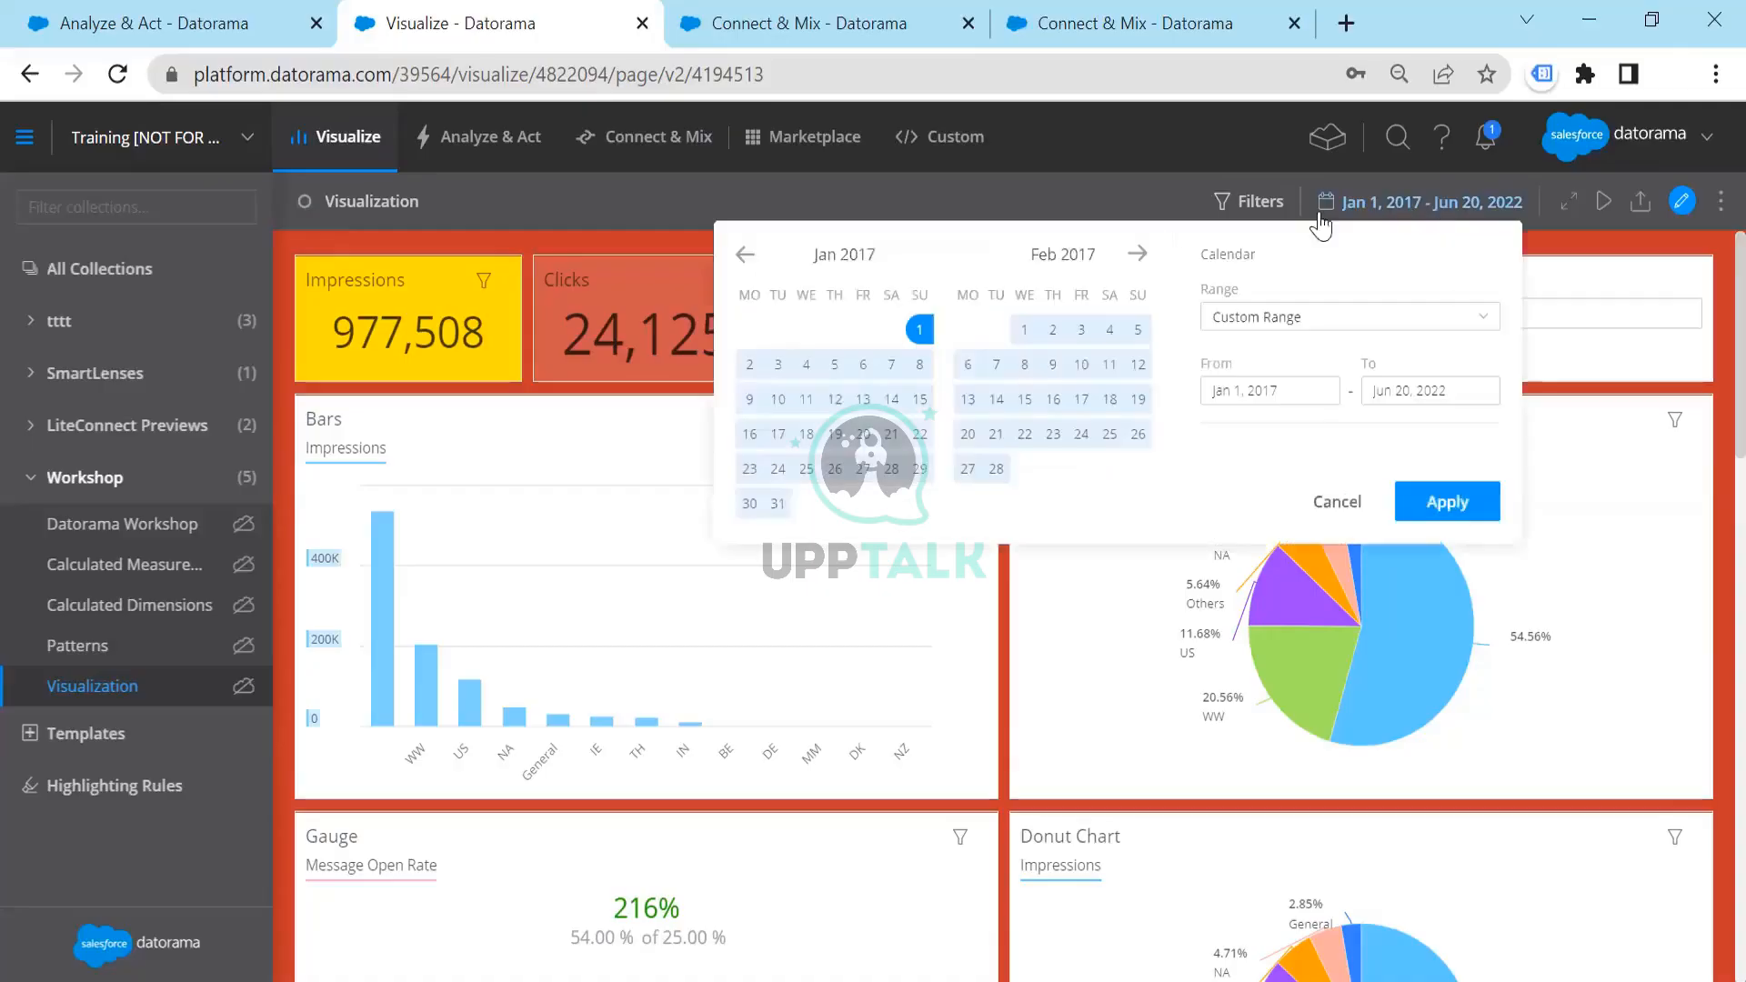
left_click(1087, 193)
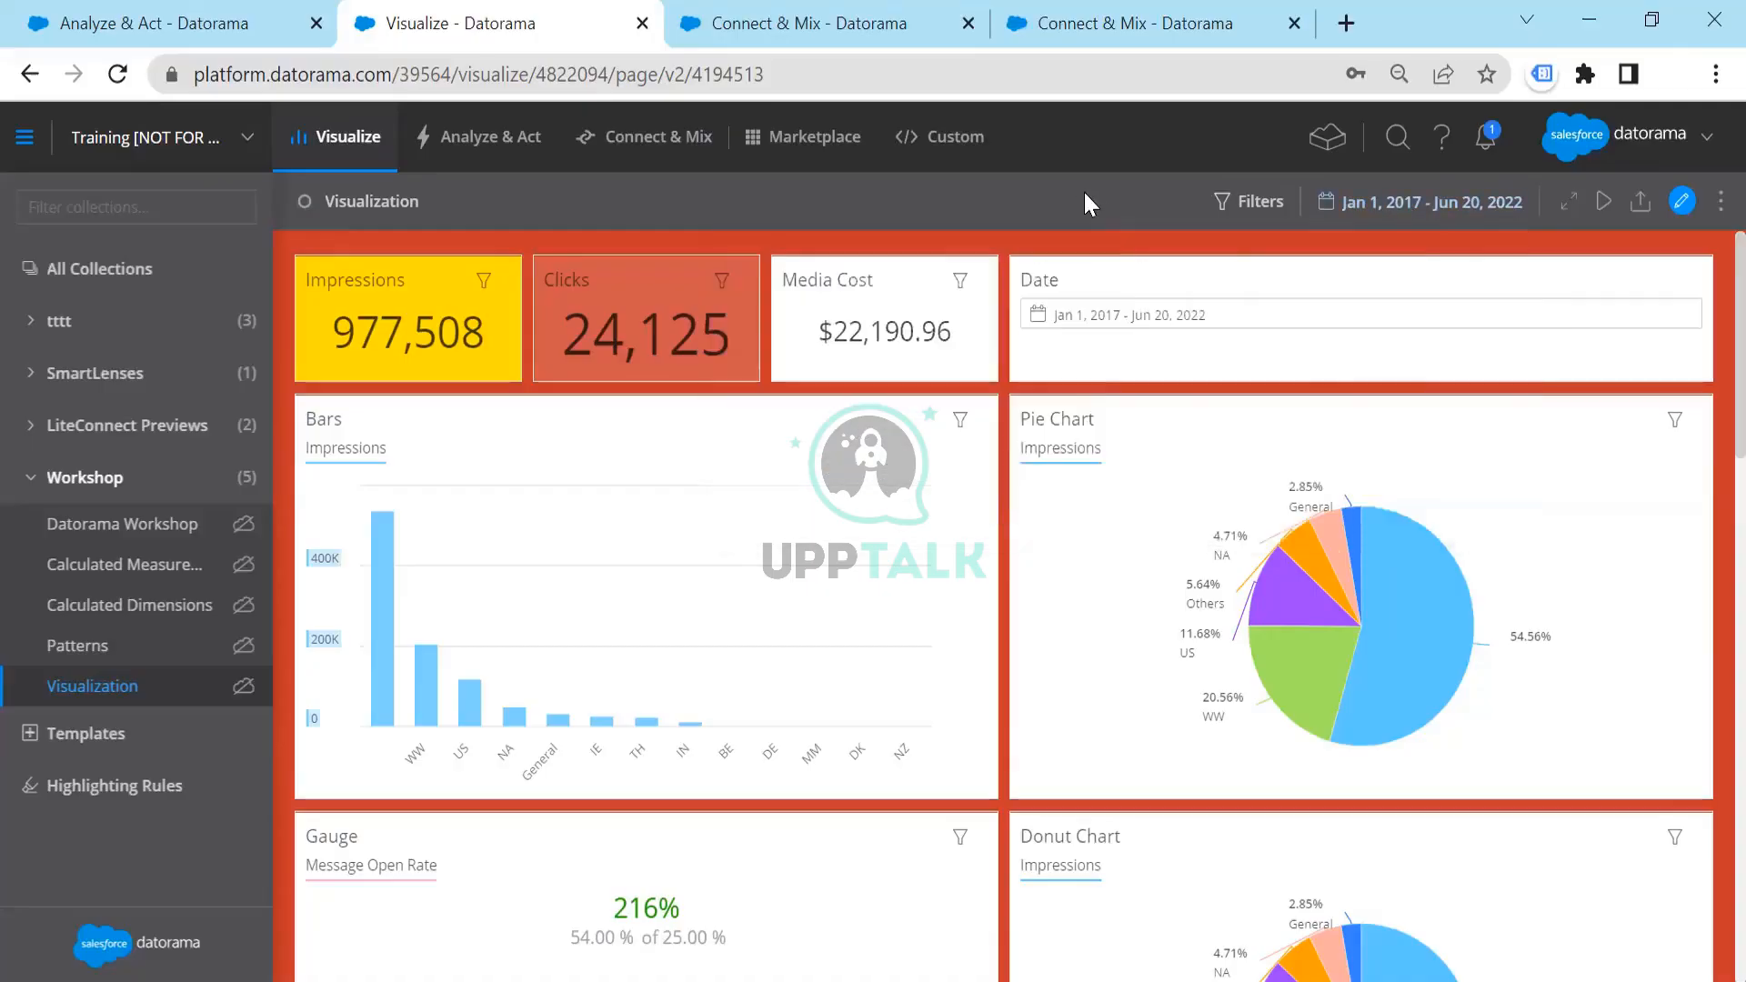
Switch the Visualization page to edit mode and review the chart, interactive and element widget types available to add
left_click(1670, 199)
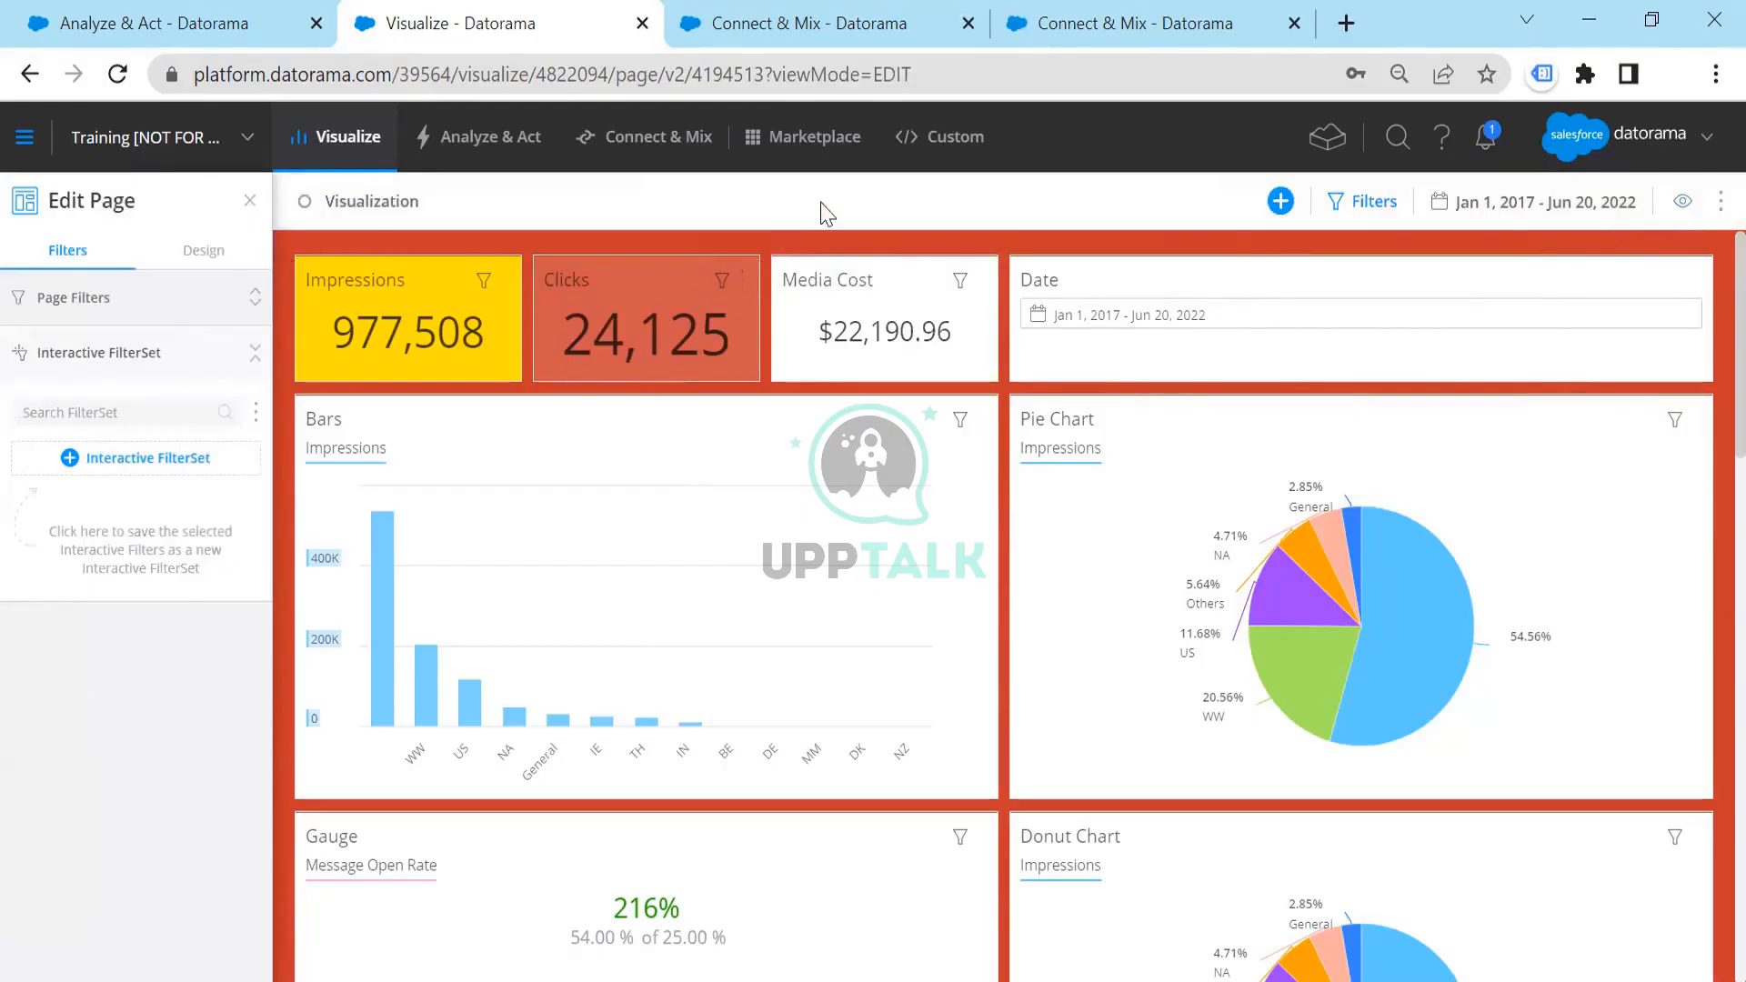
left_click(1281, 201)
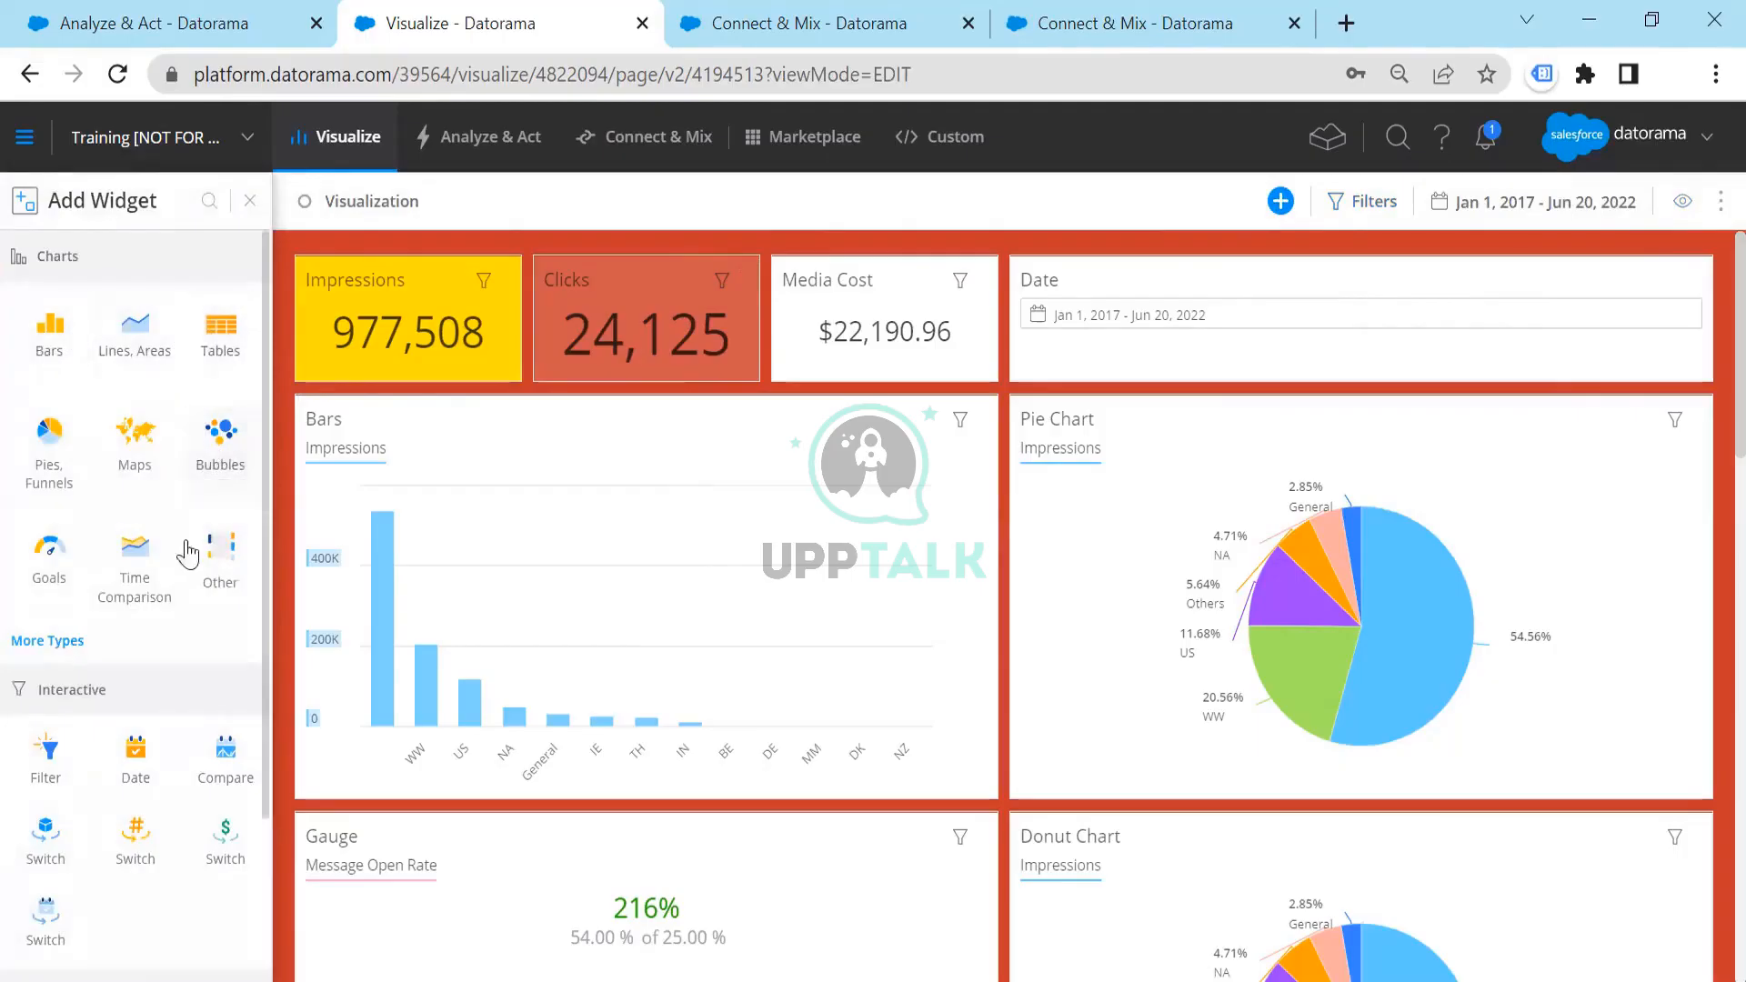
scroll(47, 753, "down", 3)
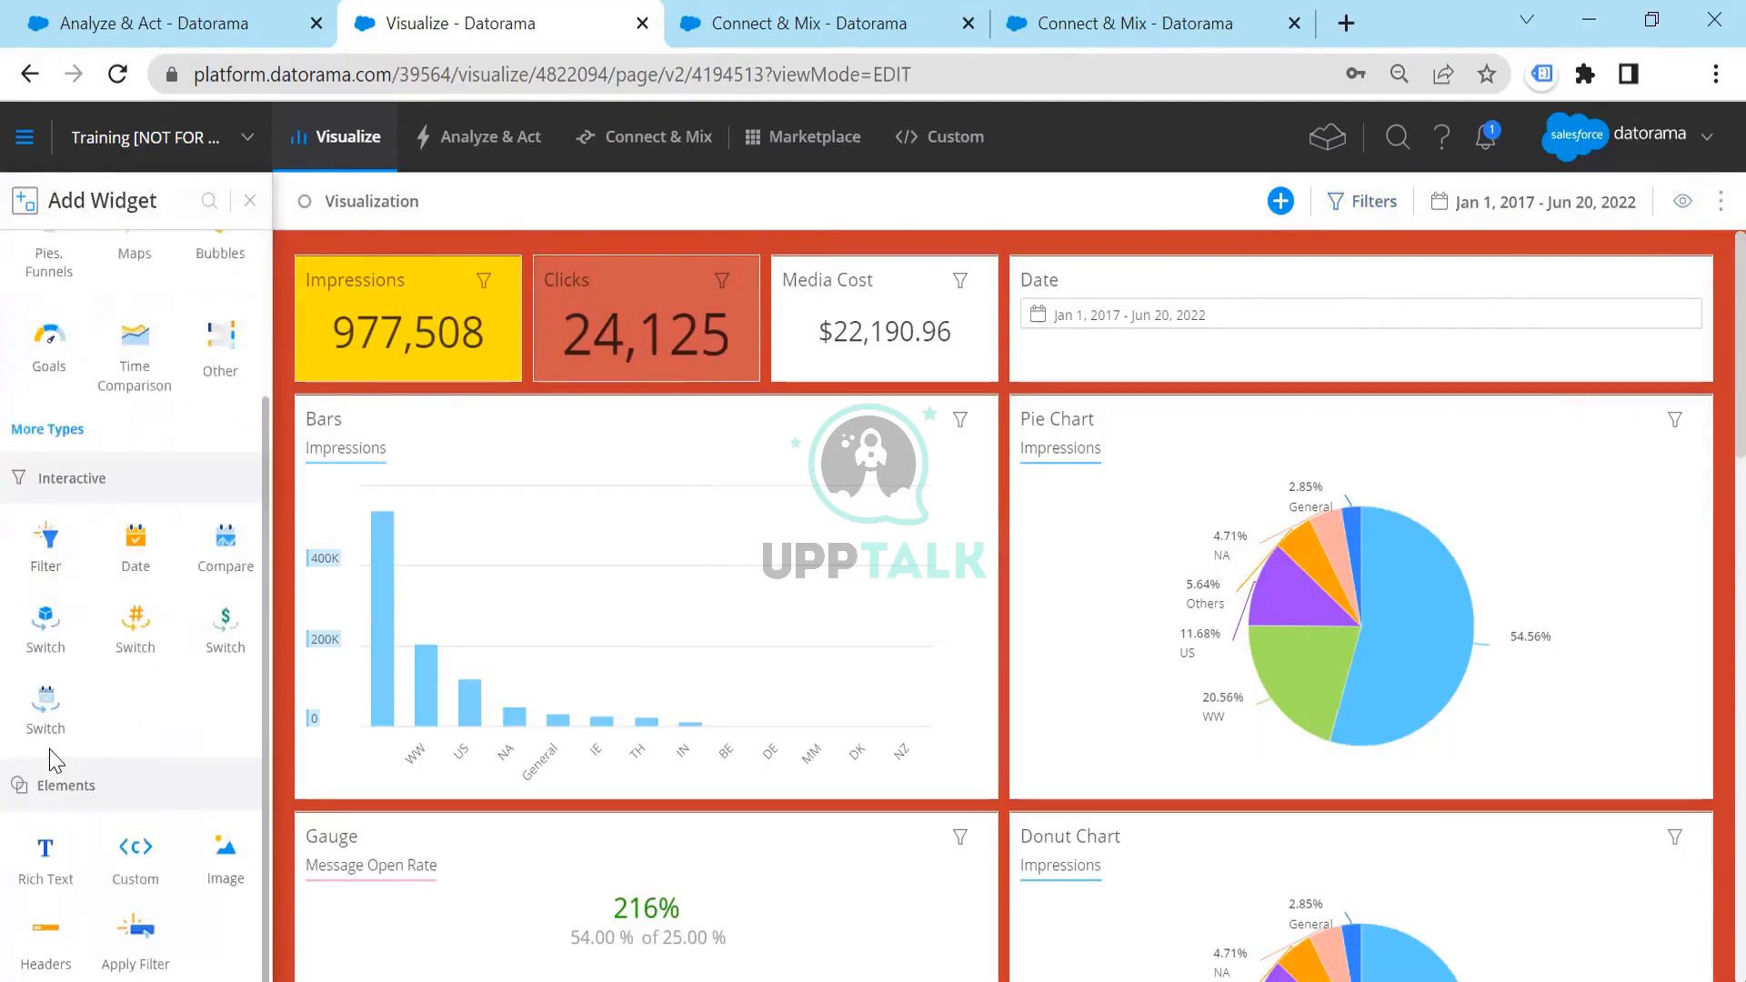
scroll(48, 753, "up", 3)
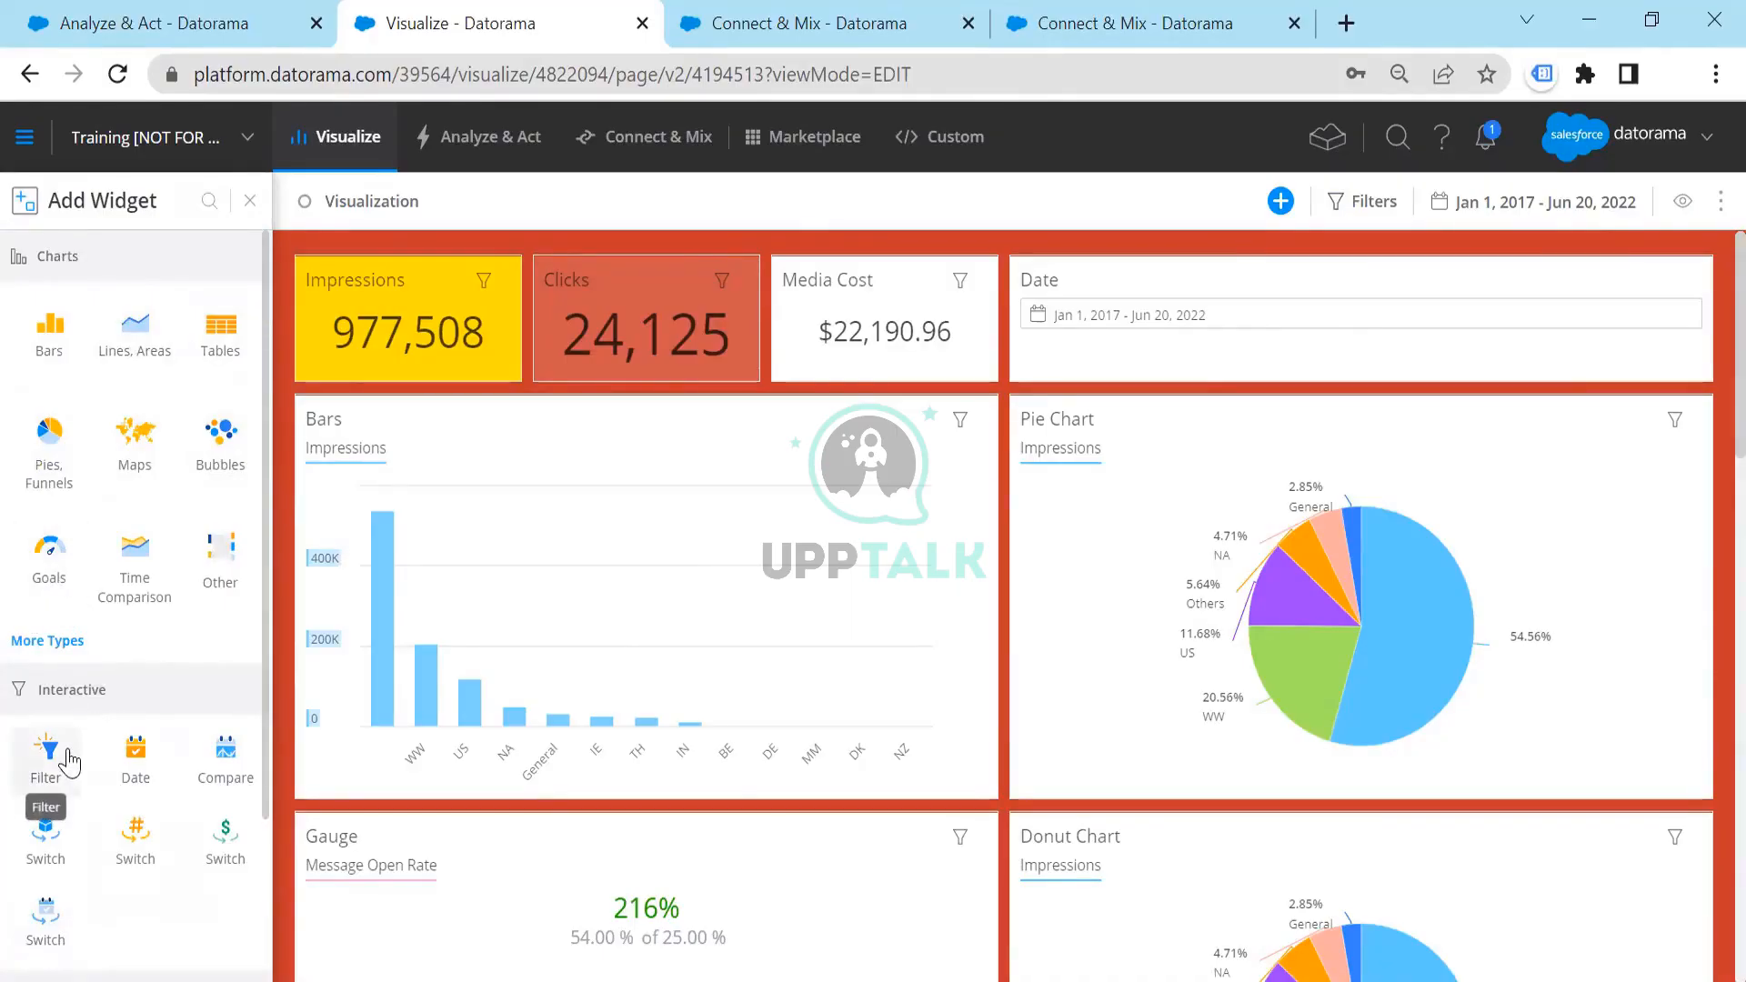
scroll(71, 757, "down", 2)
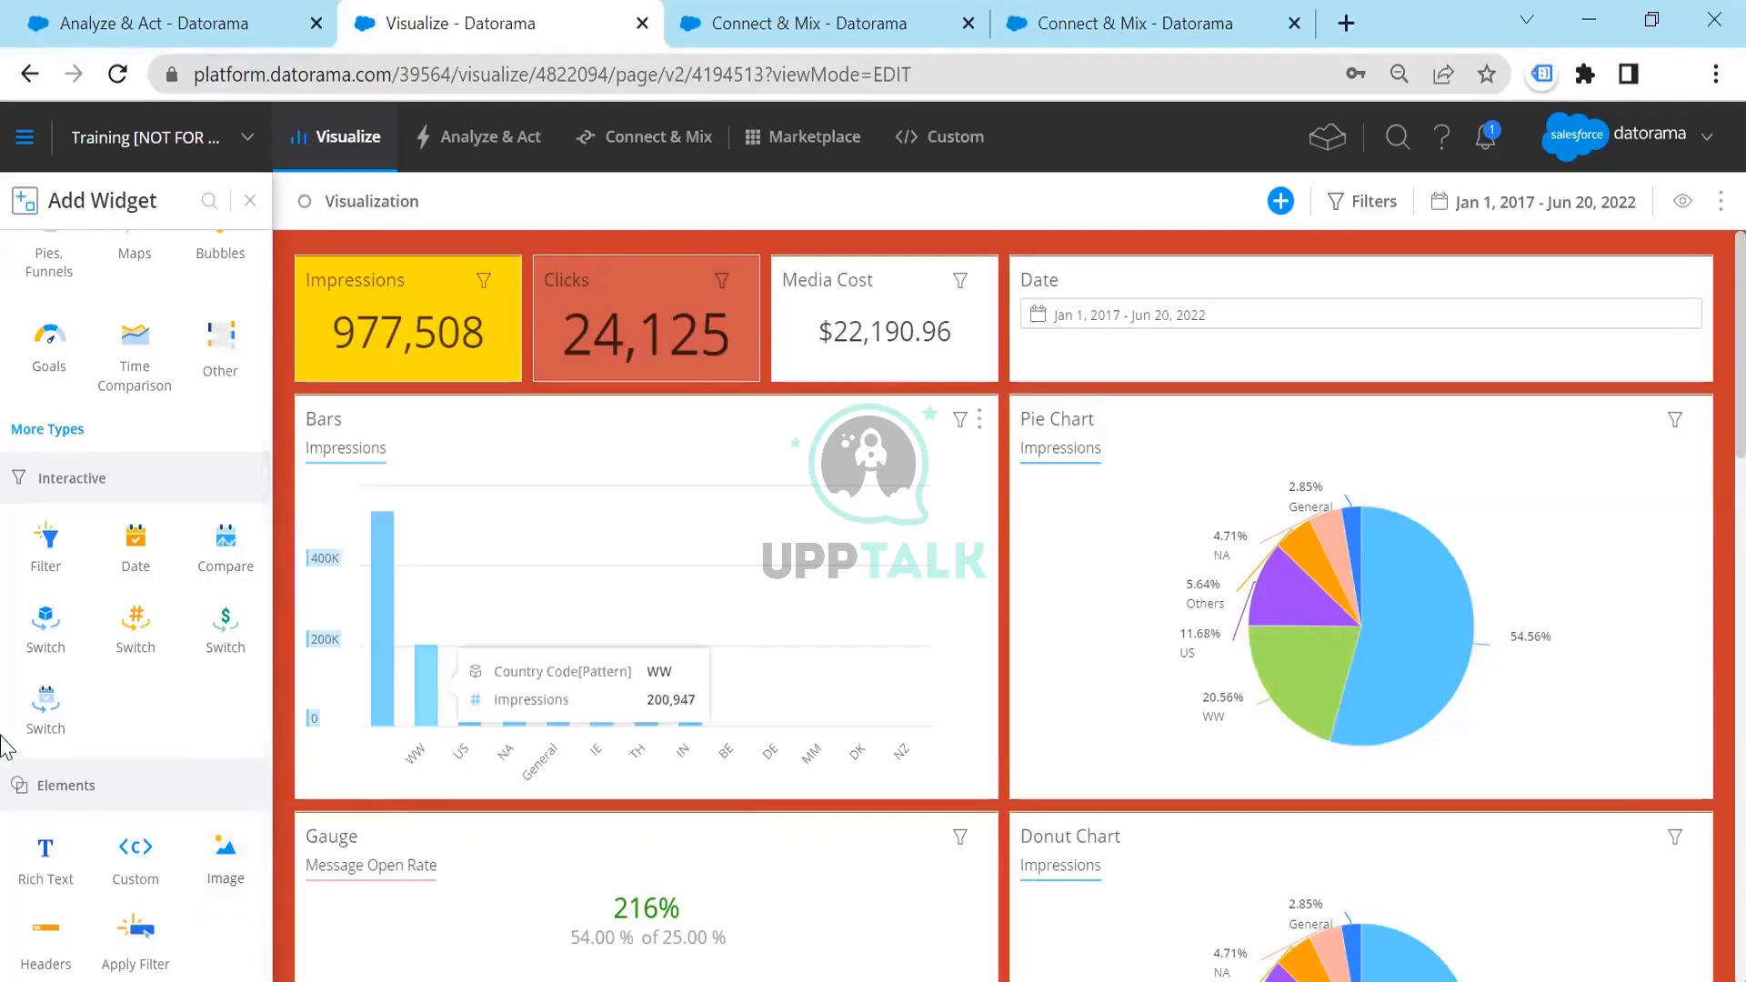
scroll(153, 411, "up", 2)
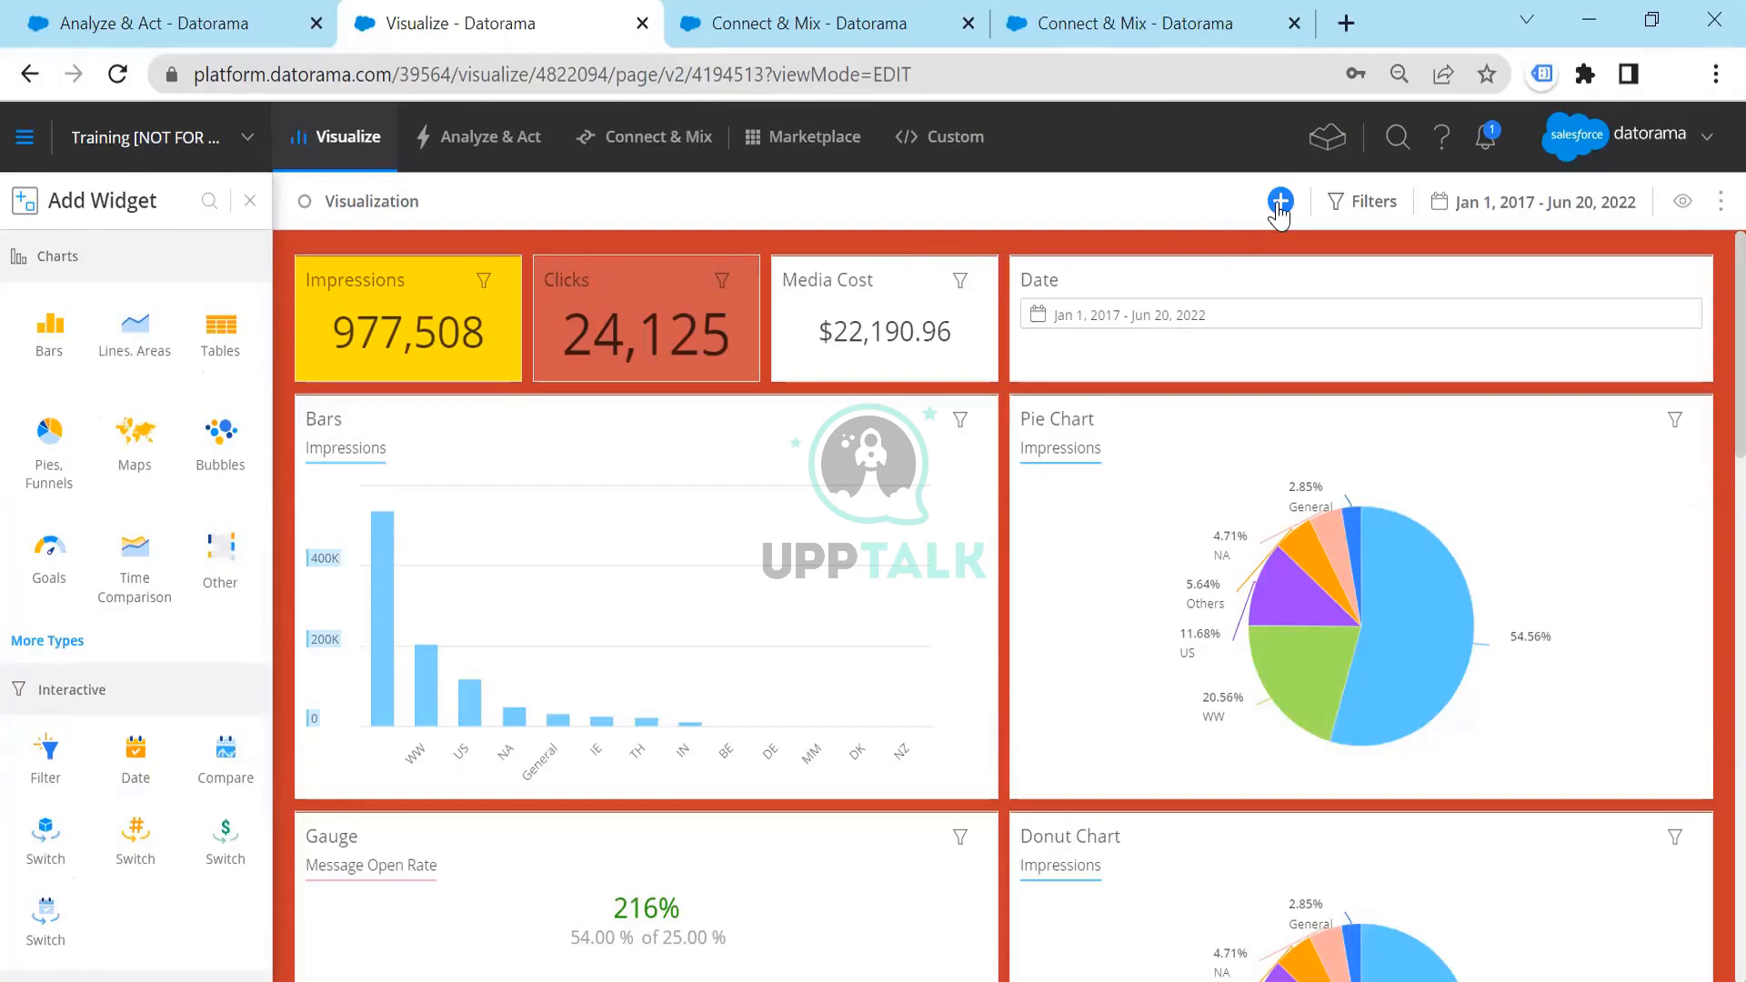
Add a Status Bar widget in the top row between Clicks and Date, and assign it the Social Clicks measurement
left_click(127, 353)
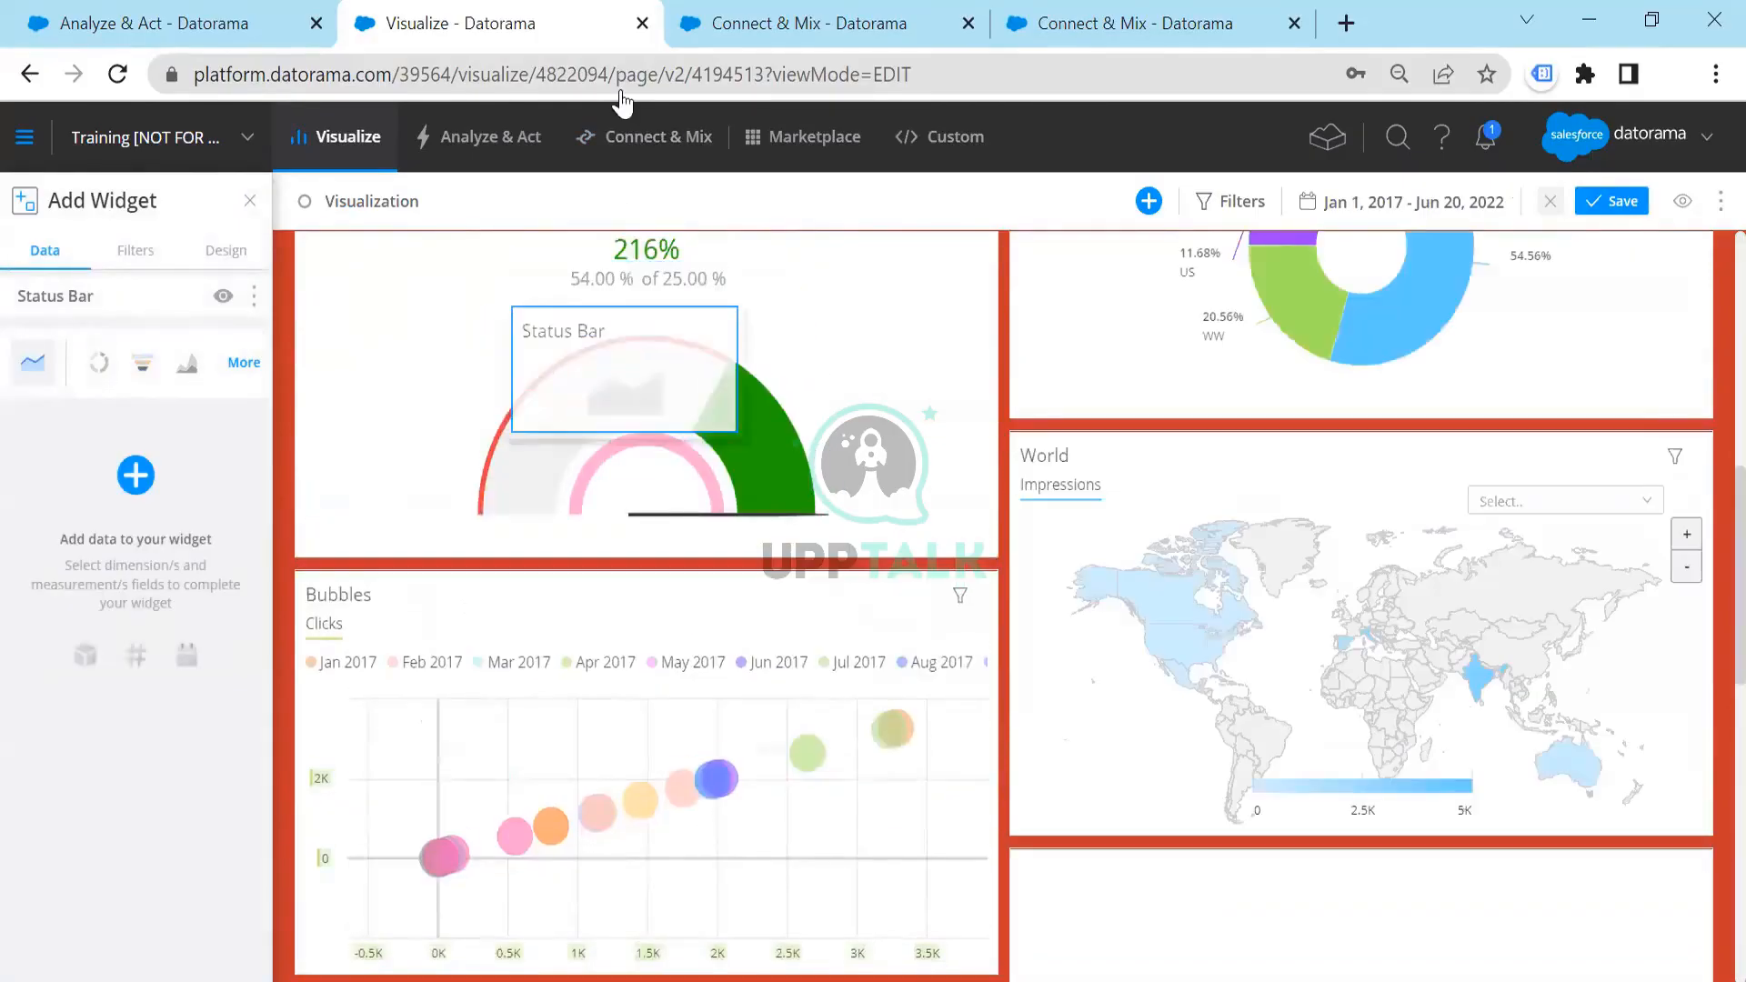
left_click_drag(622, 102, 876, 255)
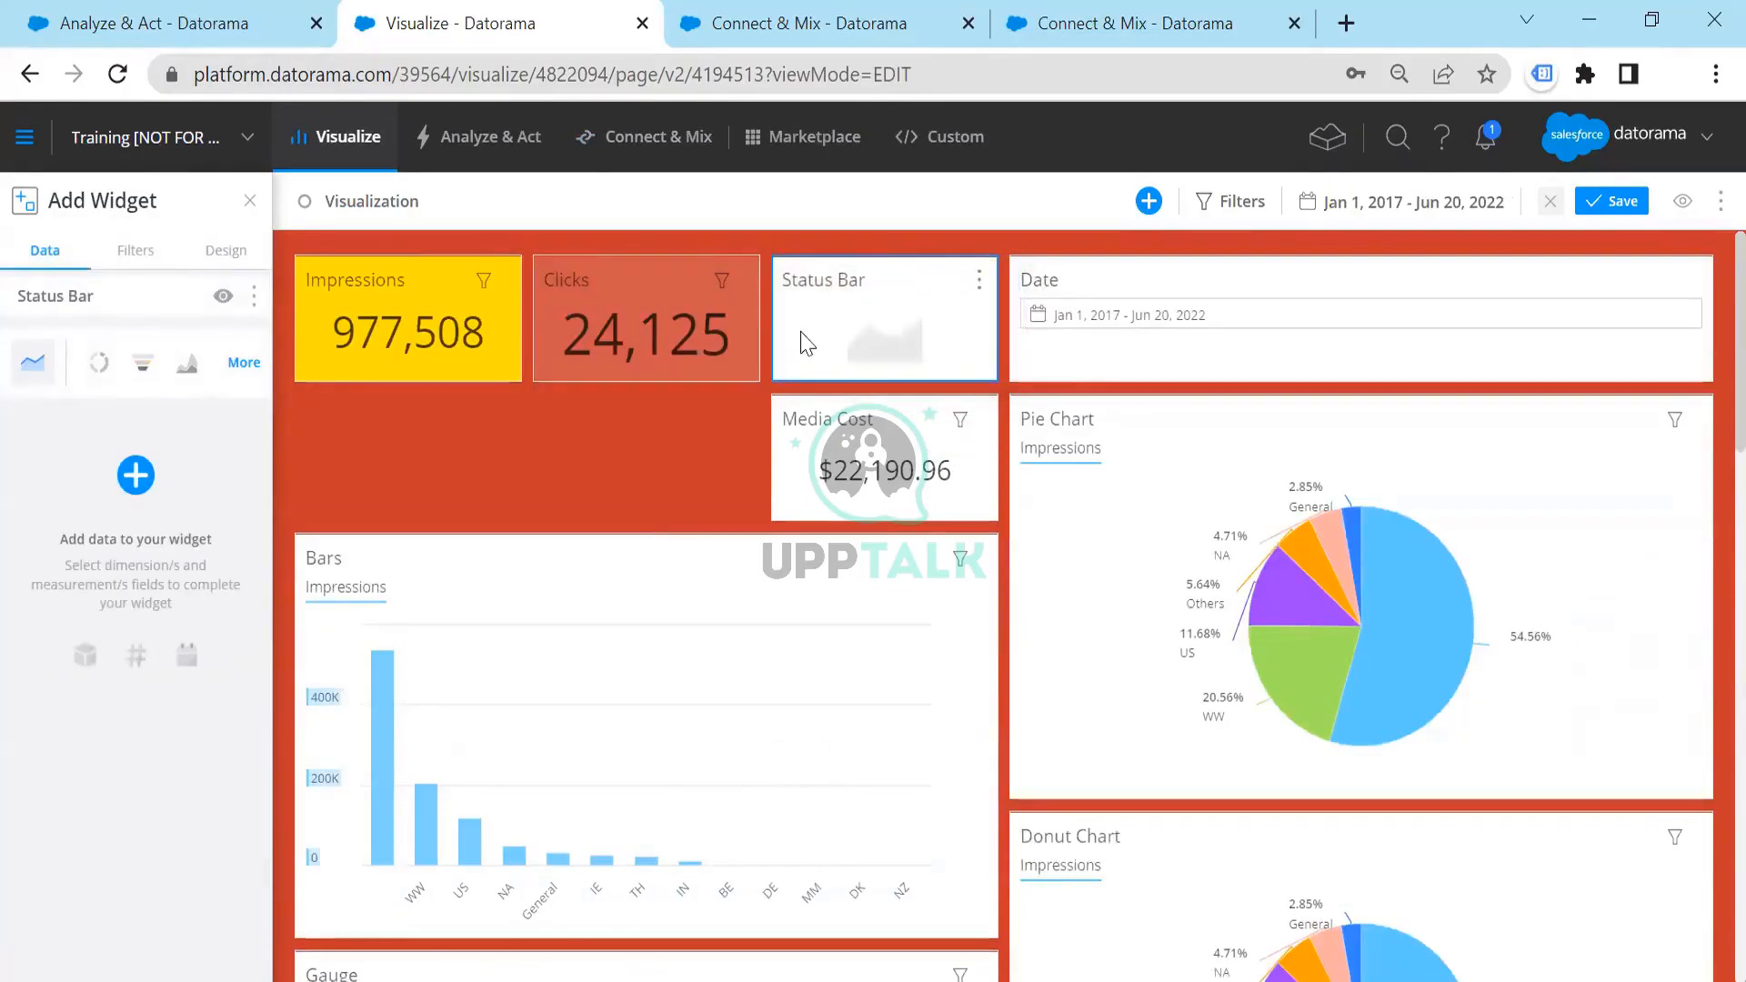
left_click(136, 475)
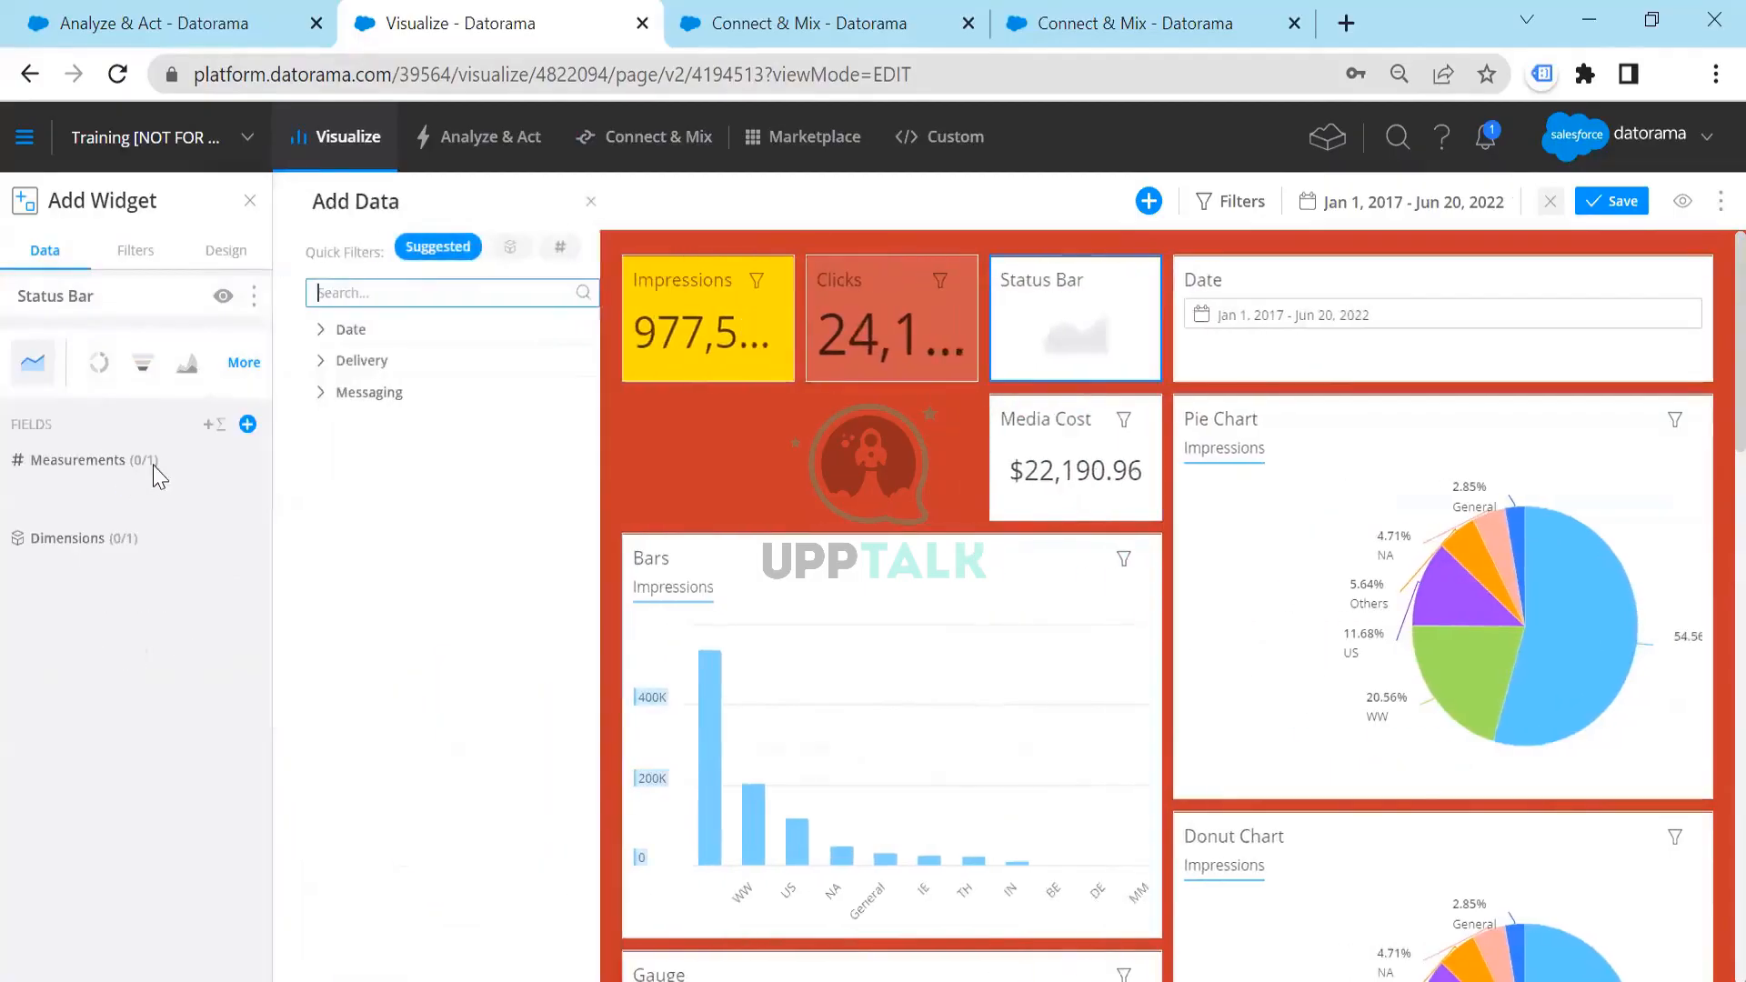
left_click(439, 257)
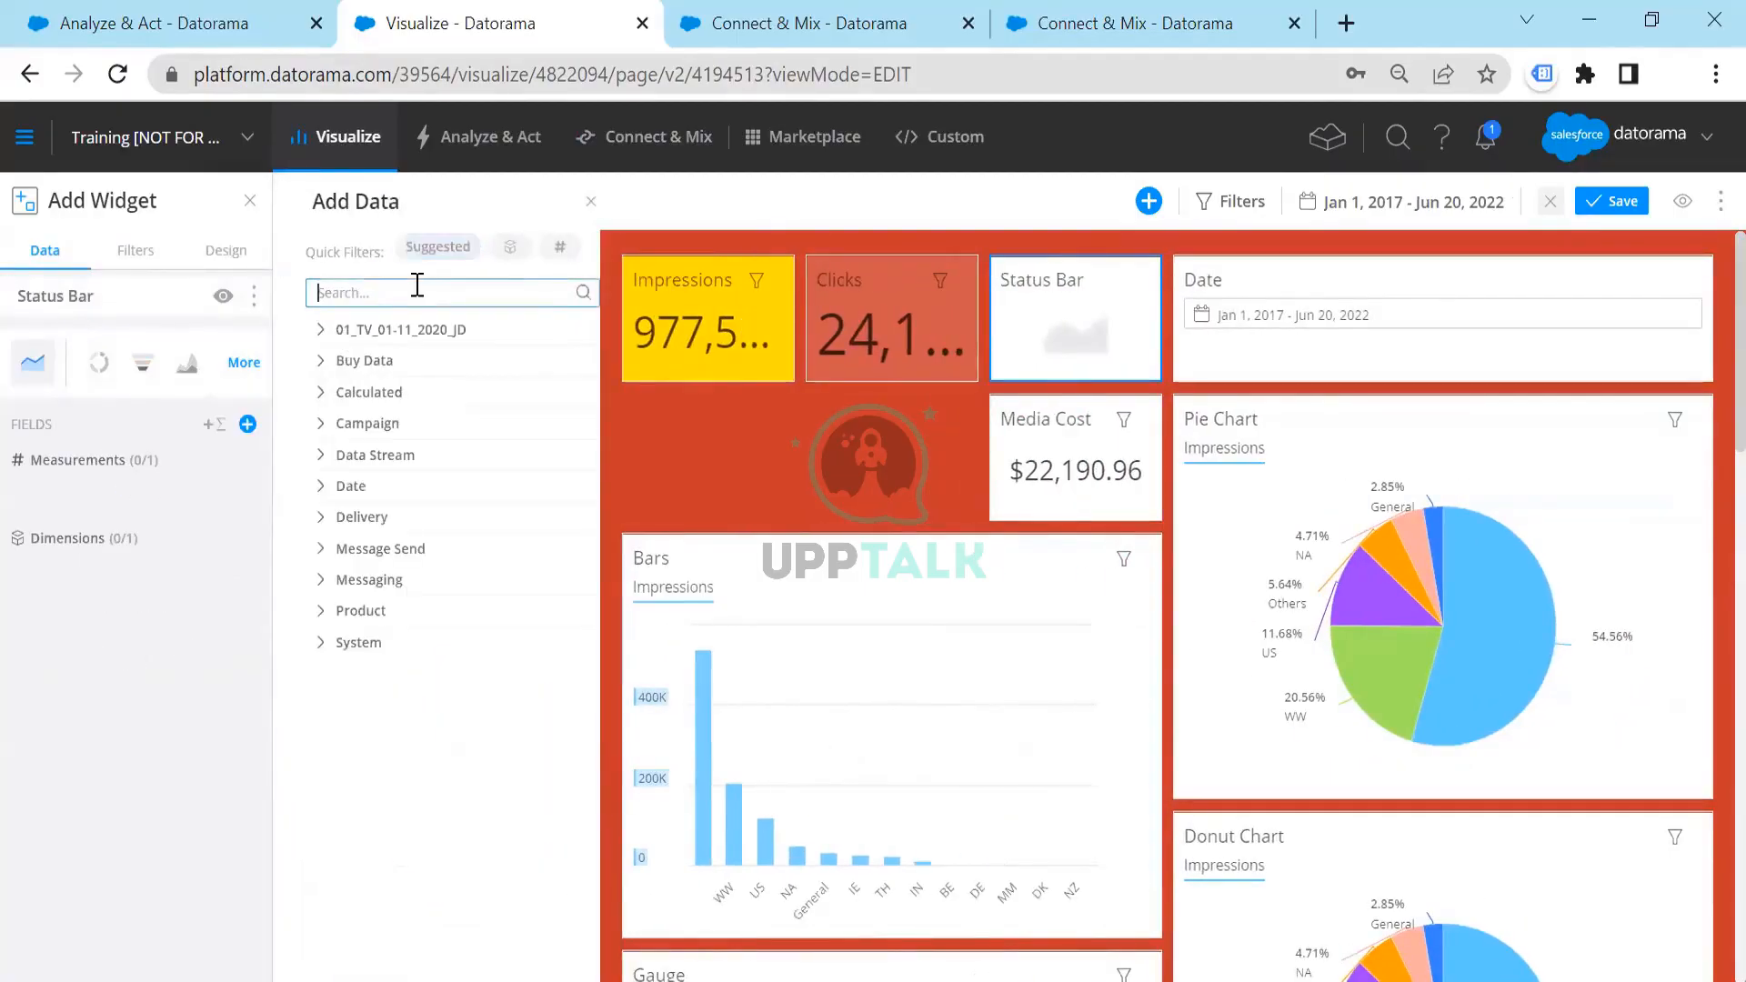
type("socia")
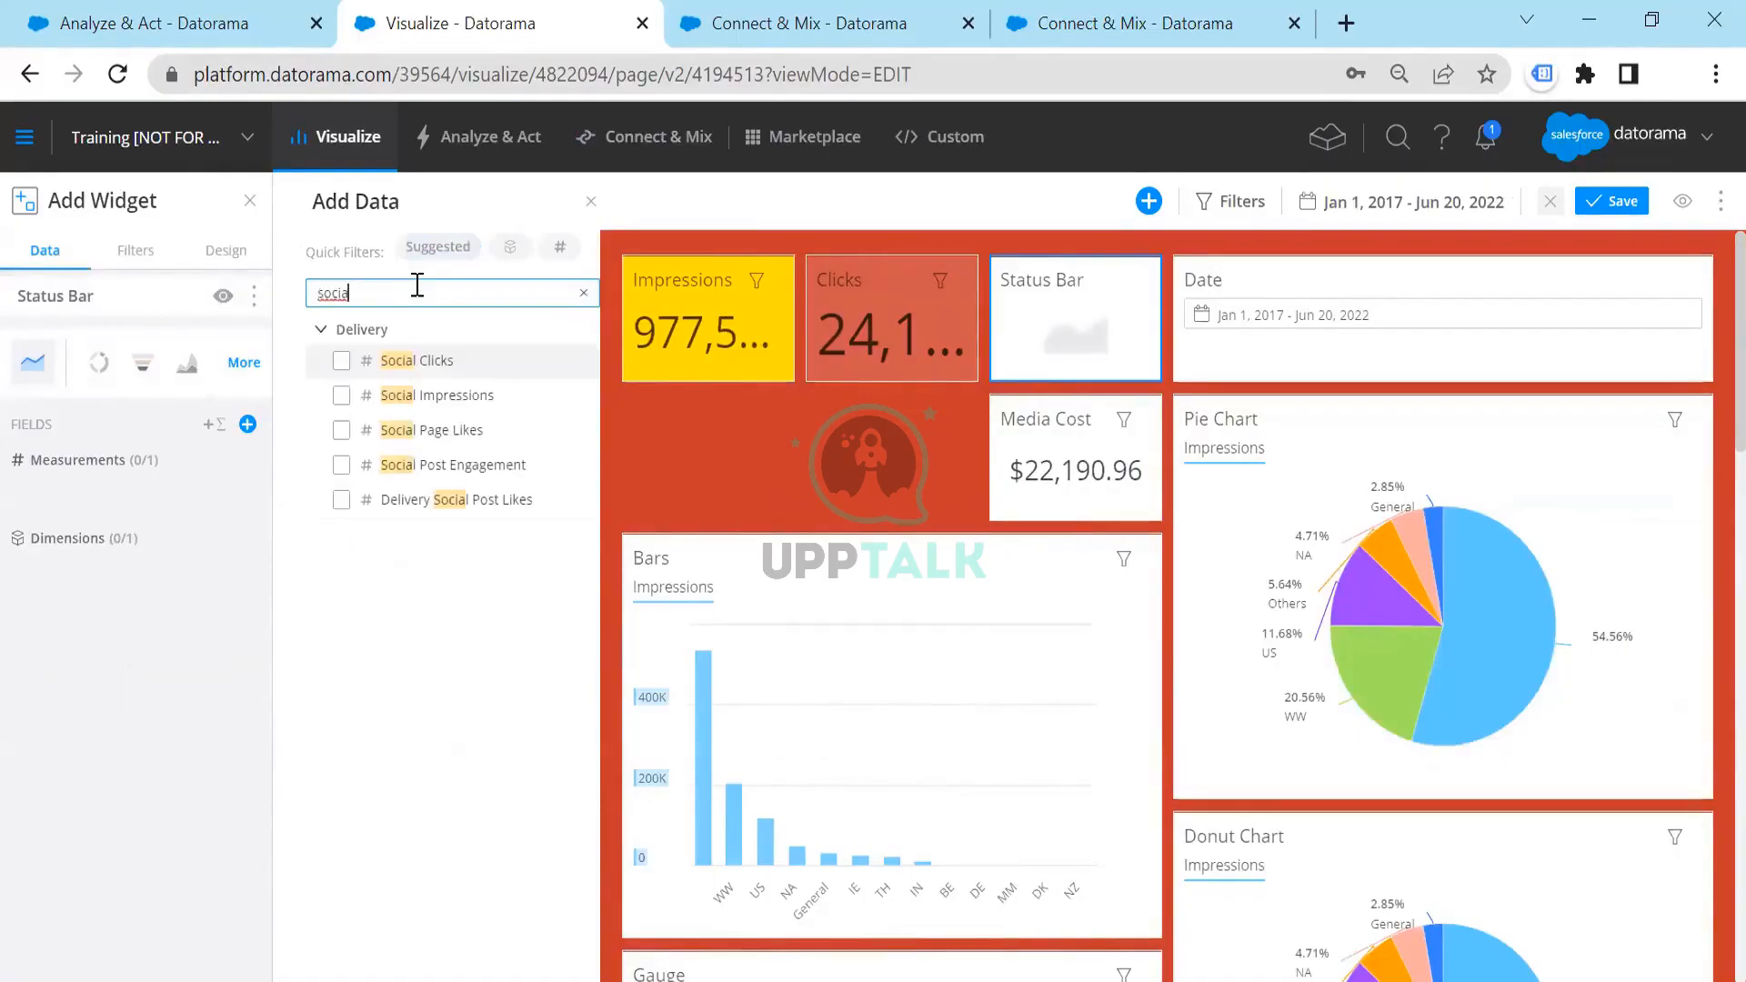
left_click(418, 364)
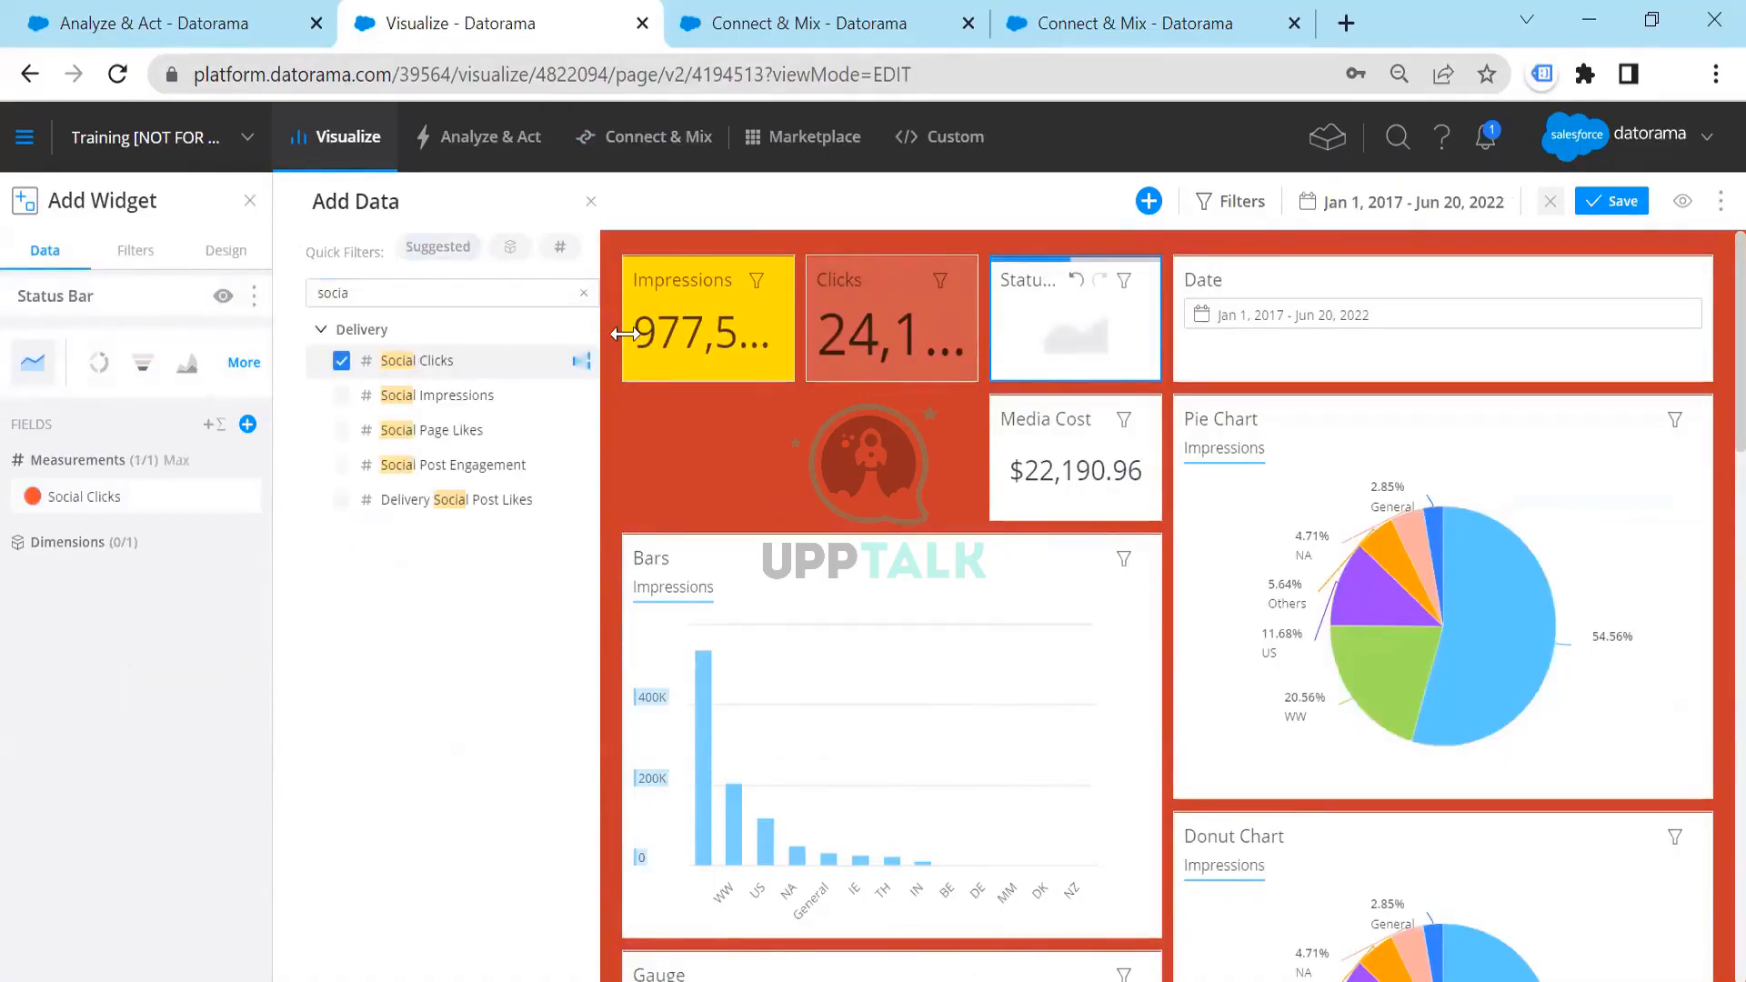
Rename the new Status Bar widget as Social Clicks
left_click(1051, 281)
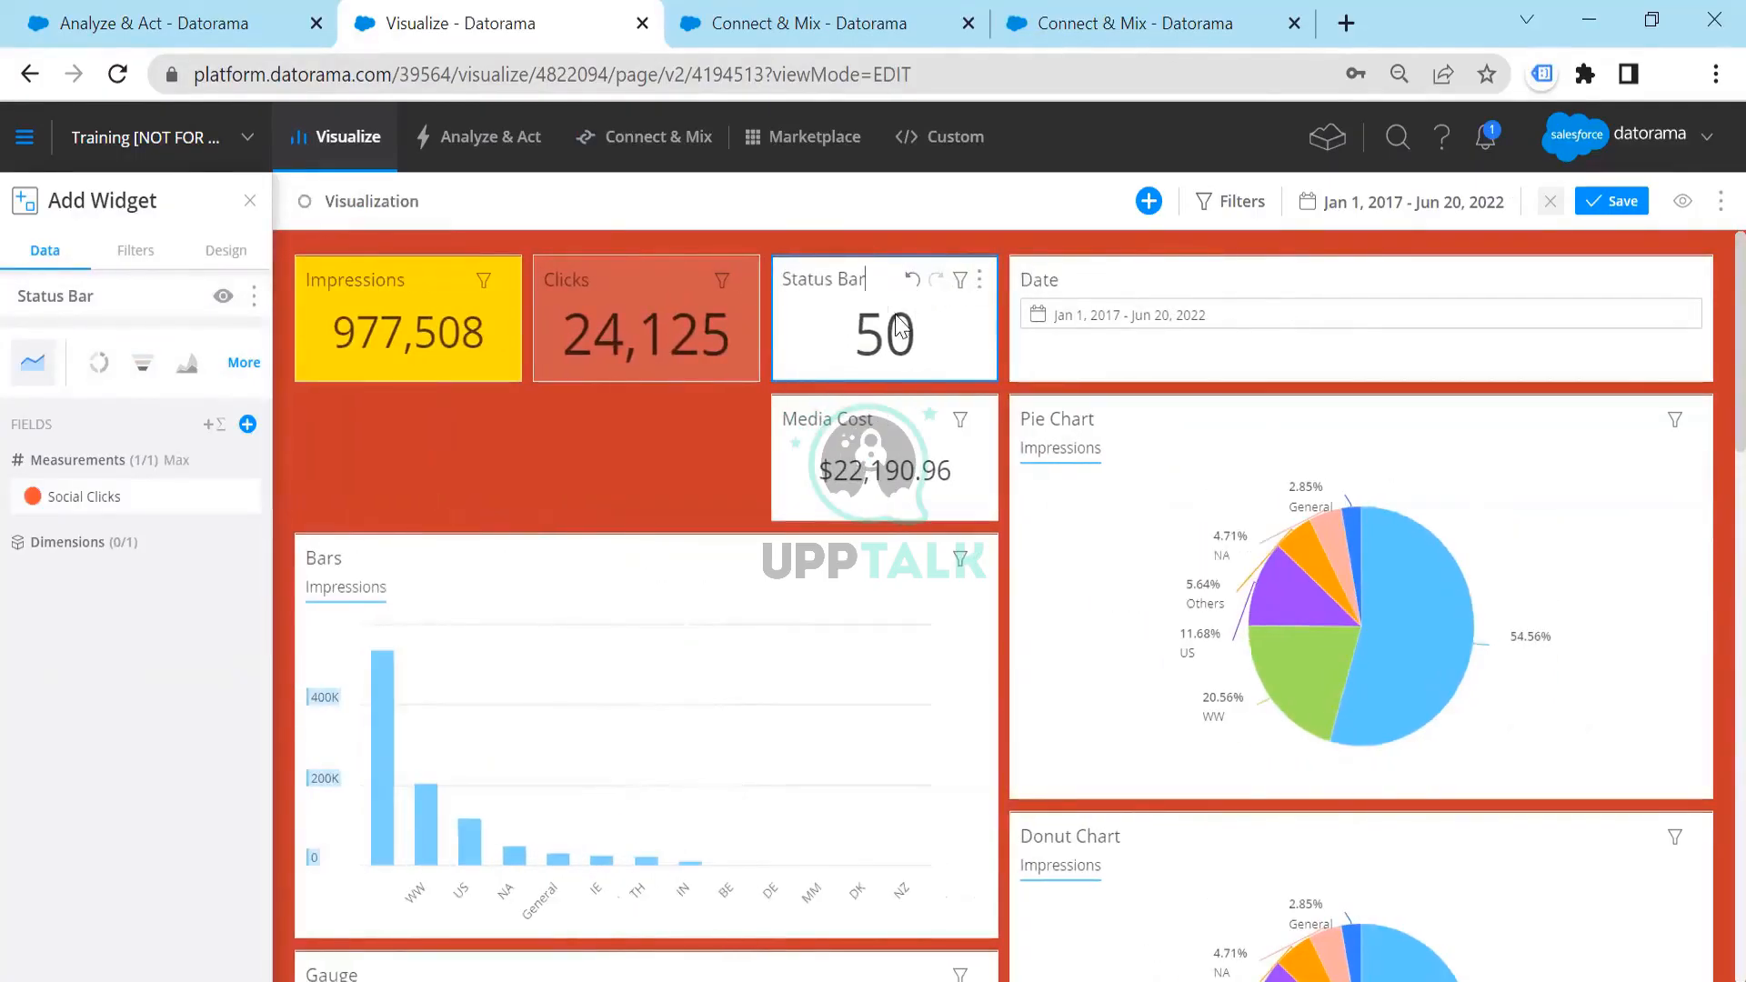
triple_click(867, 269)
type("Social Clicks")
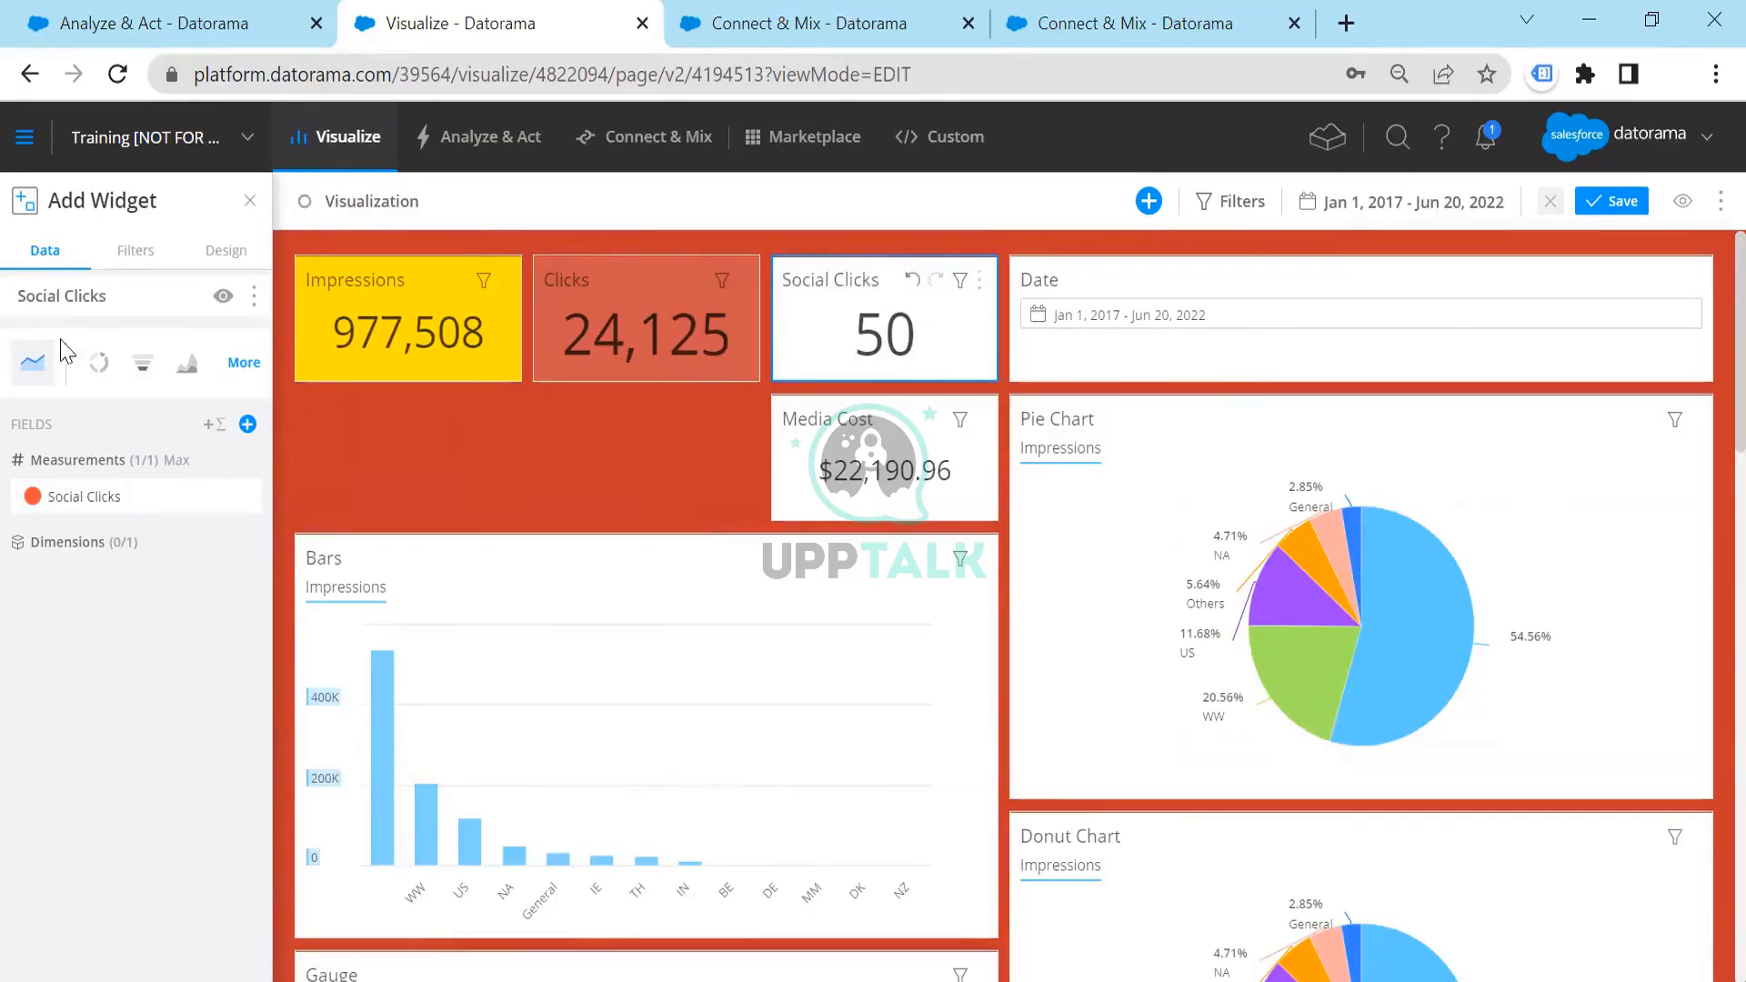
Review the design options of the Social Clicks widget, including its display and position settings
left_click(223, 264)
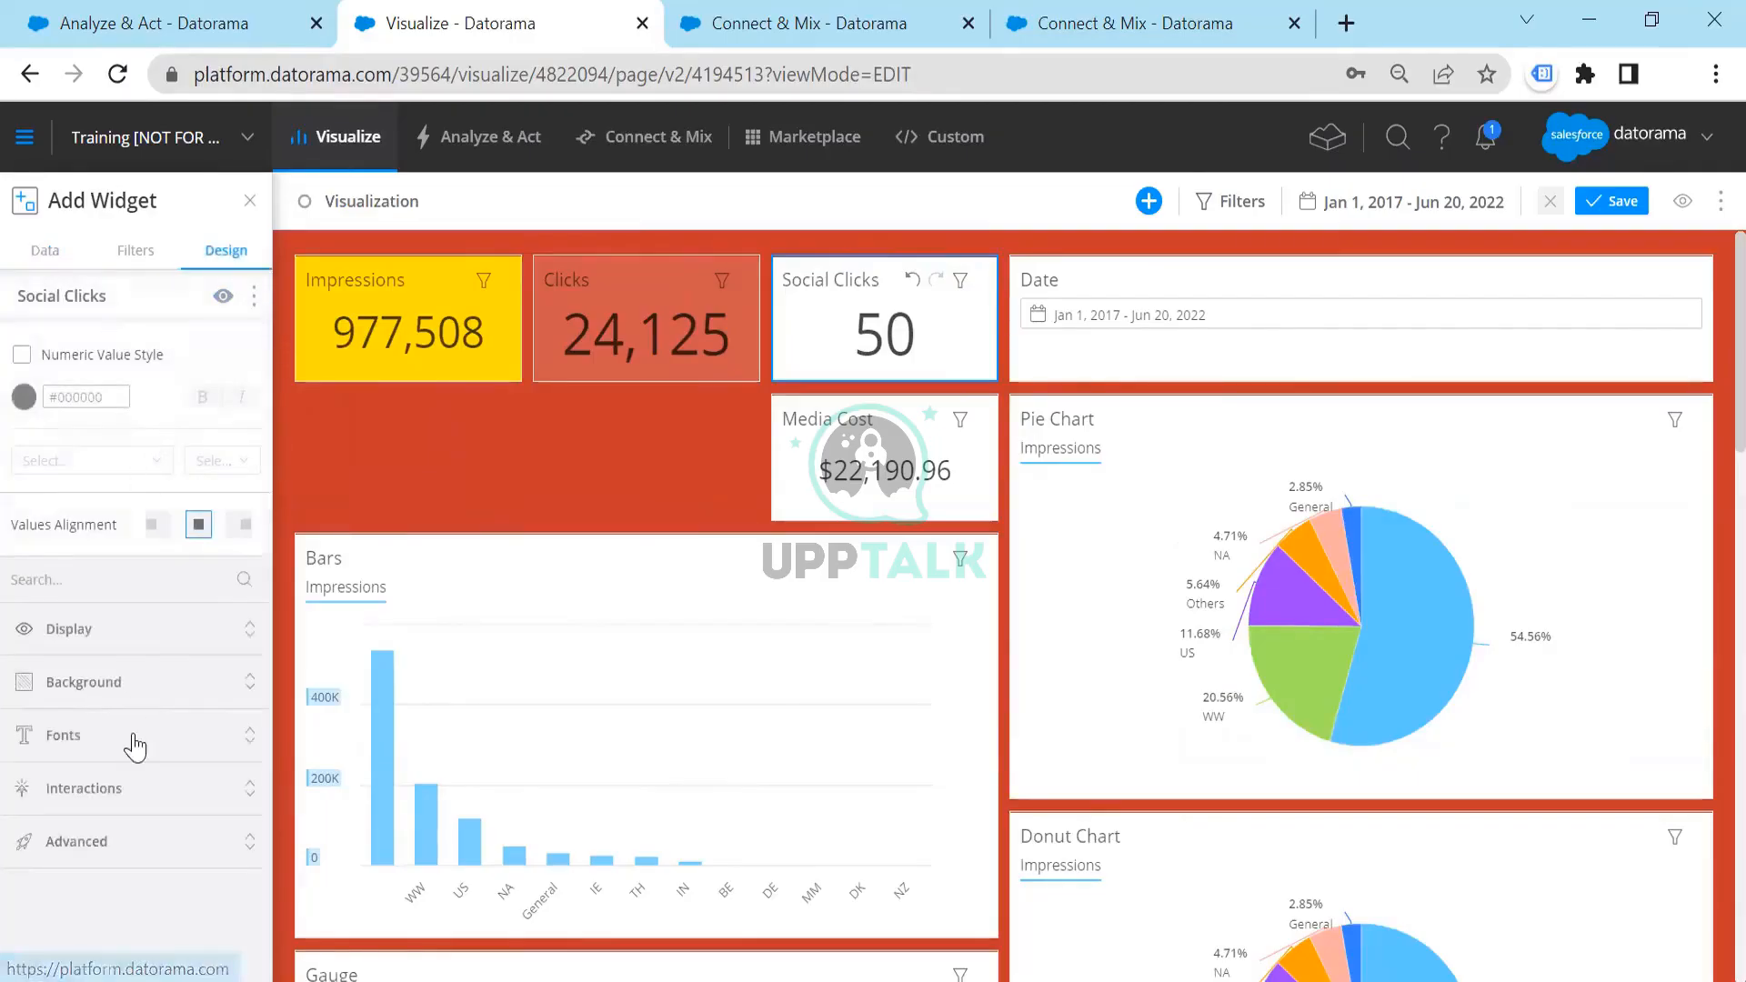
left_click(200, 642)
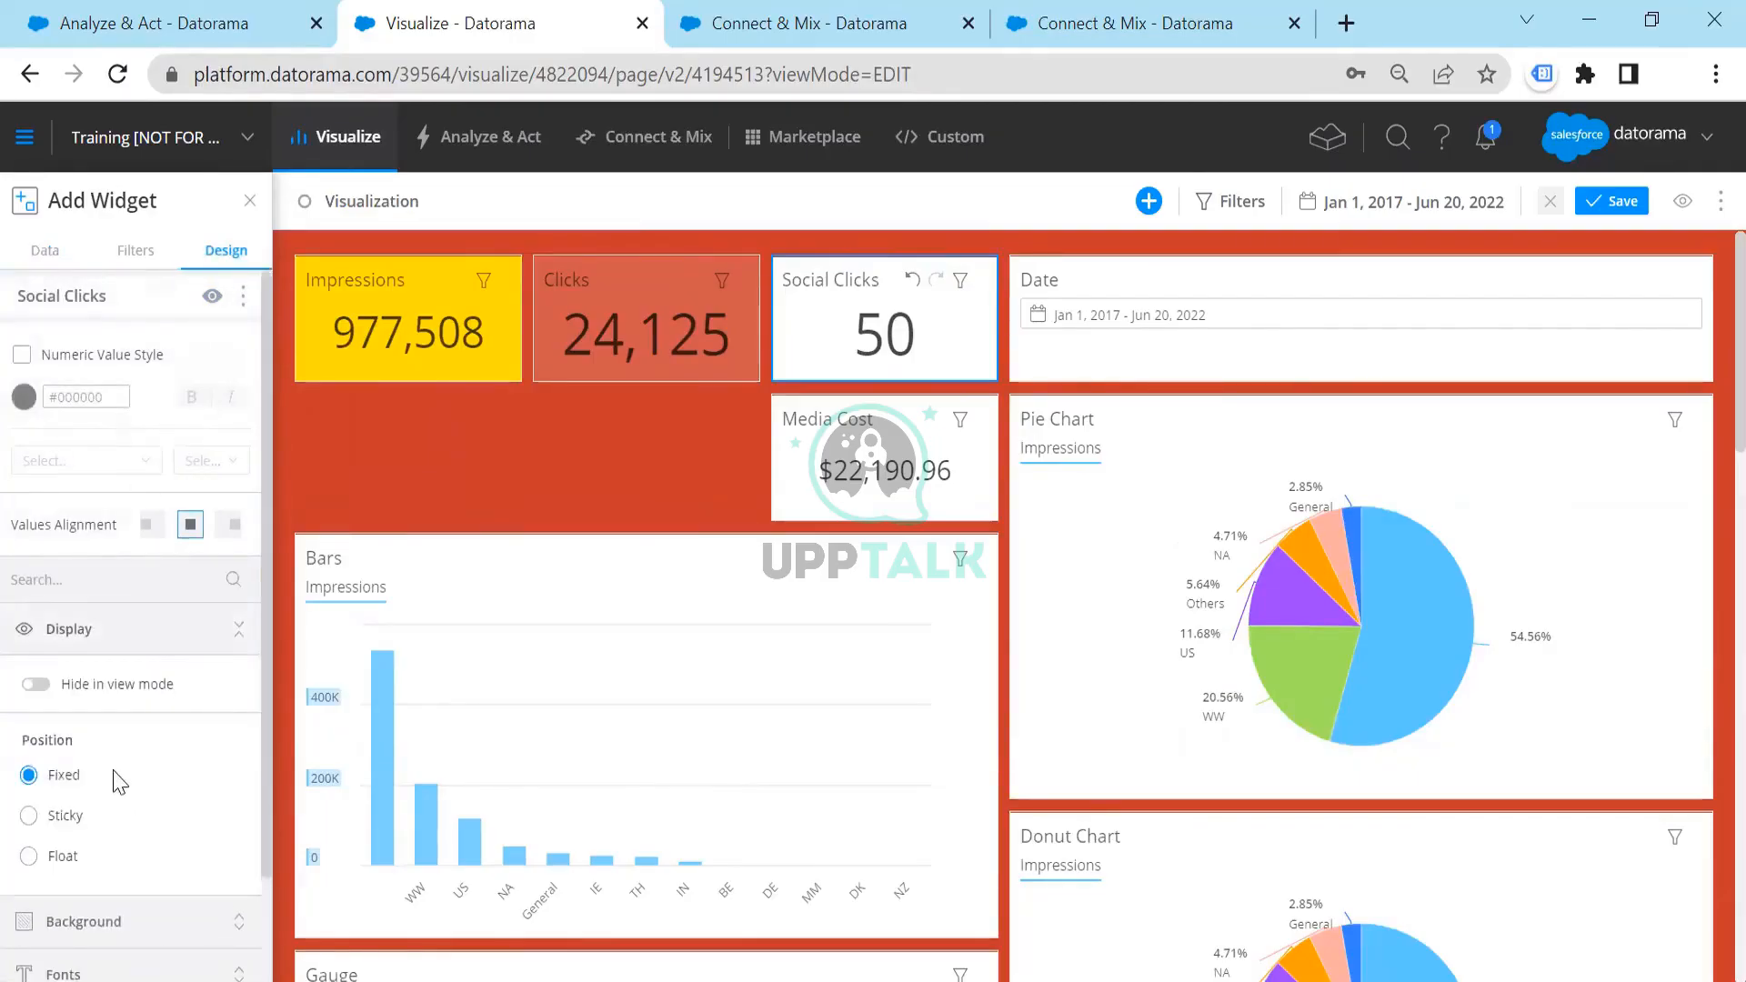
scroll(118, 787, "down", 1)
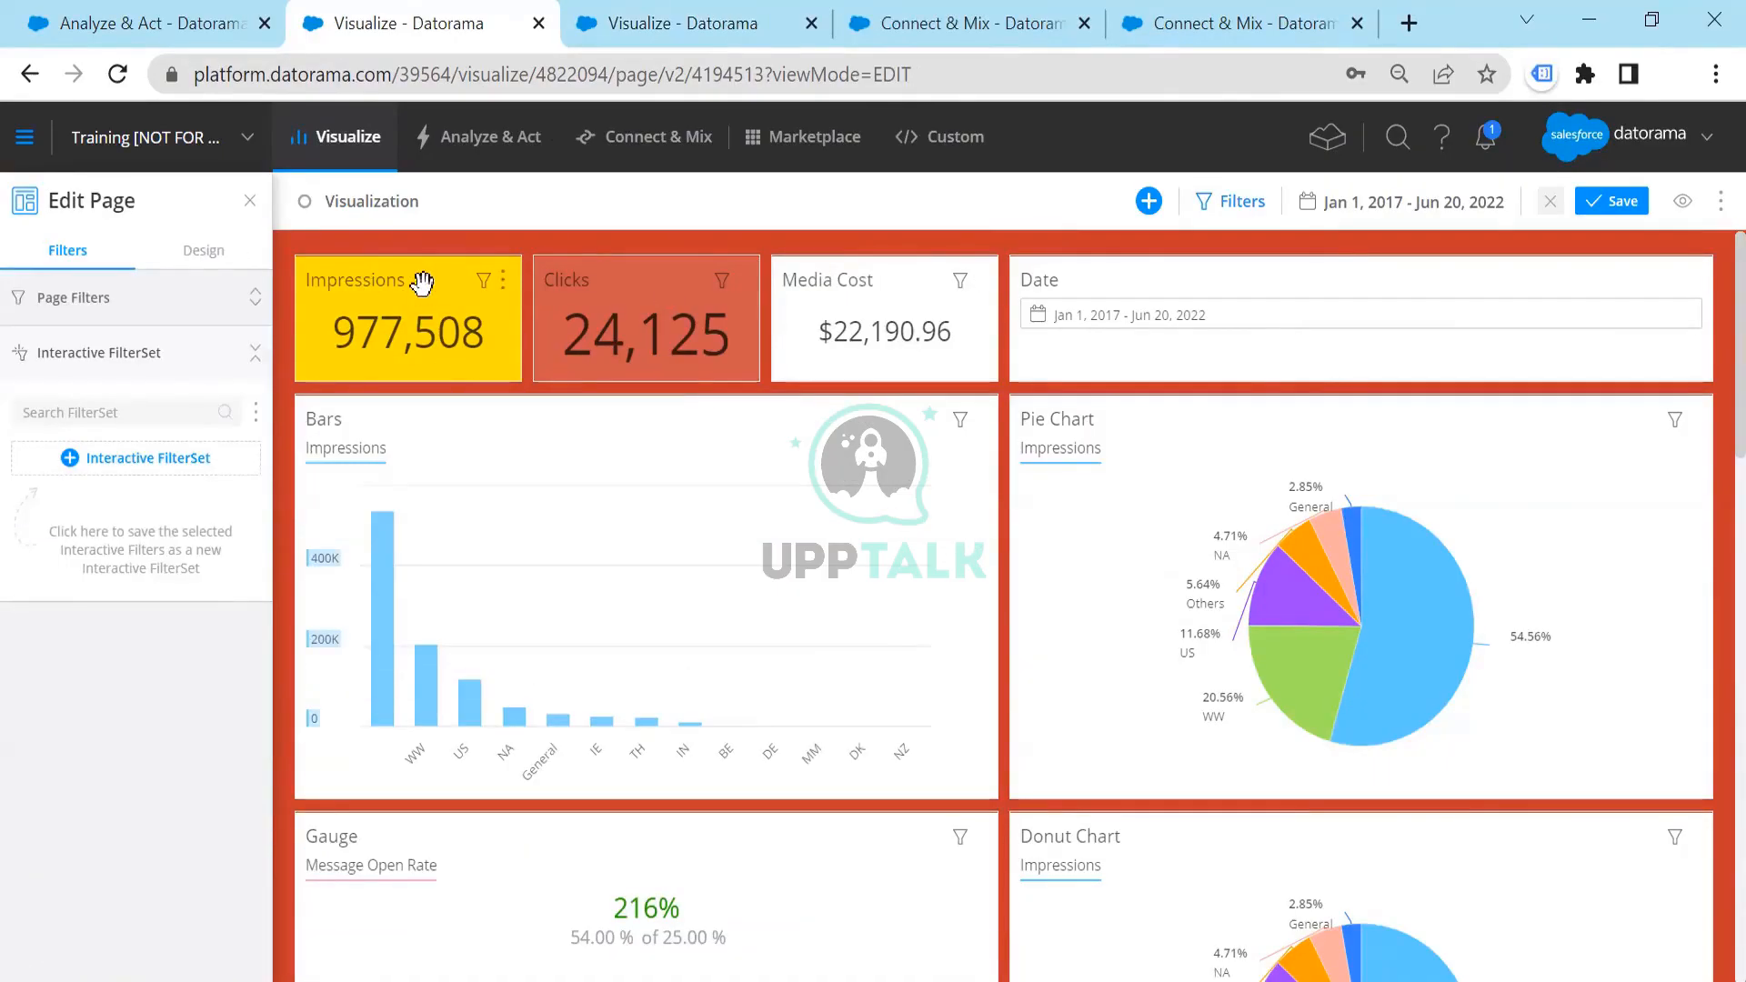
Inspect the settings of the Impressions, Date and Bars widgets, including the Date widget's calendar and data options
left_click(435, 273)
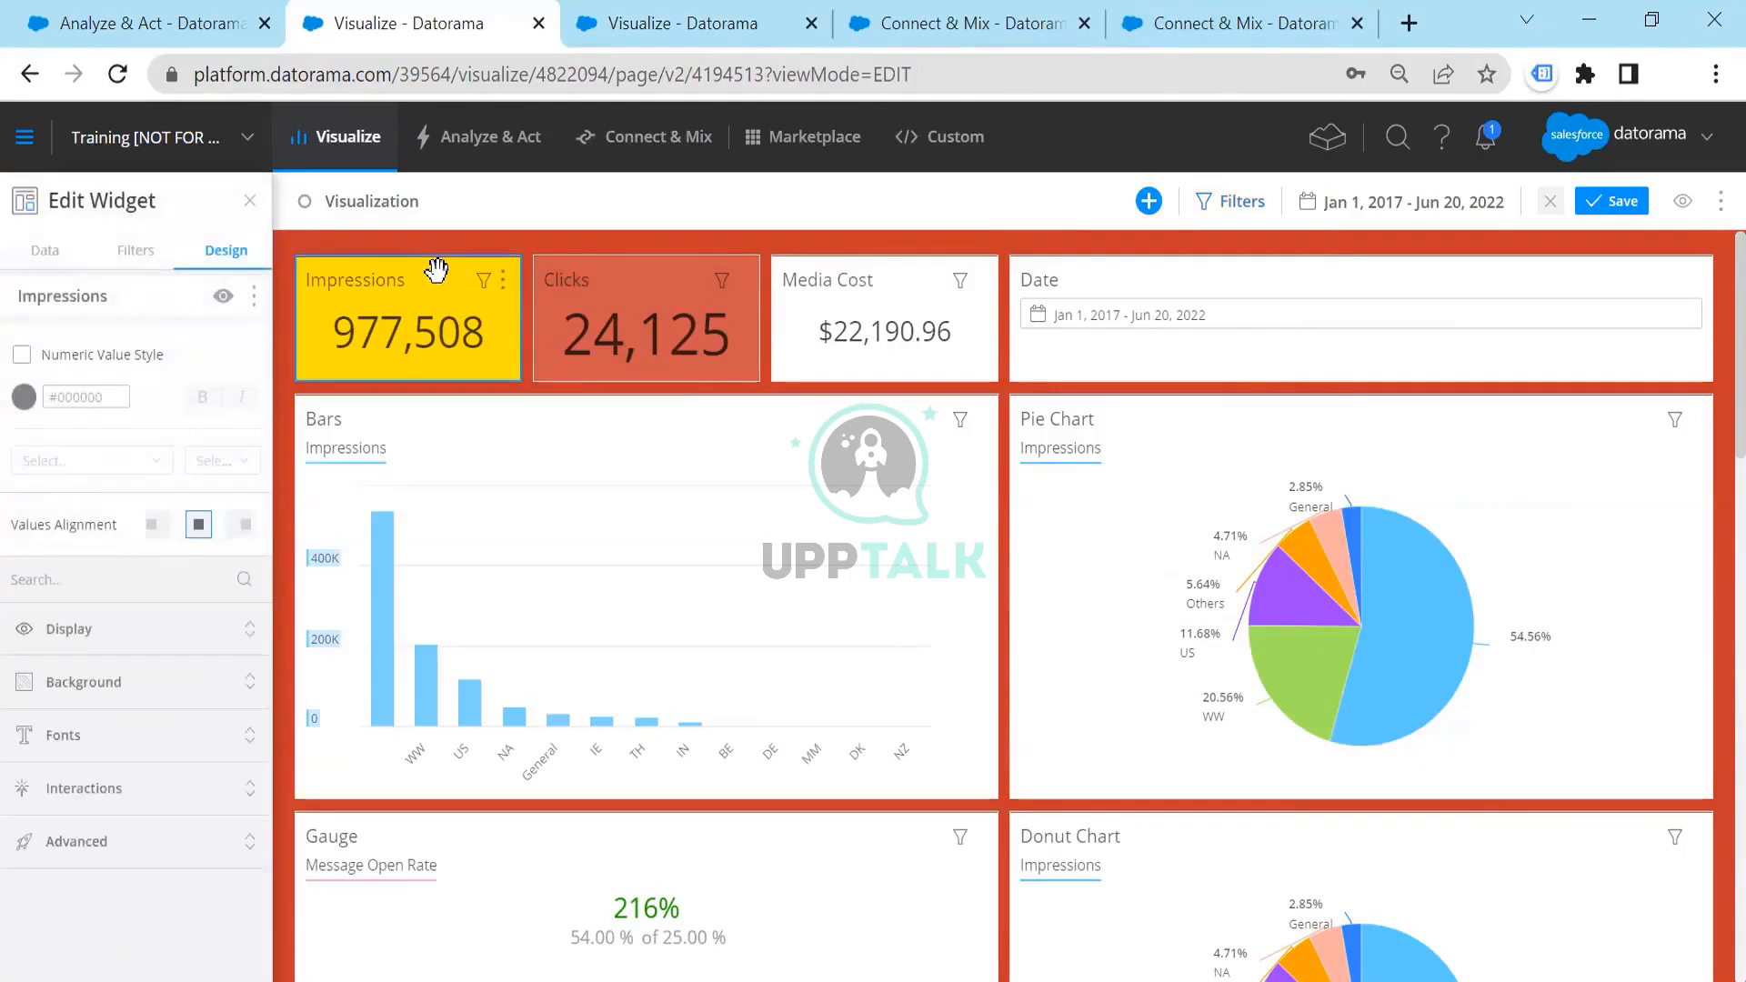
left_click(1192, 271)
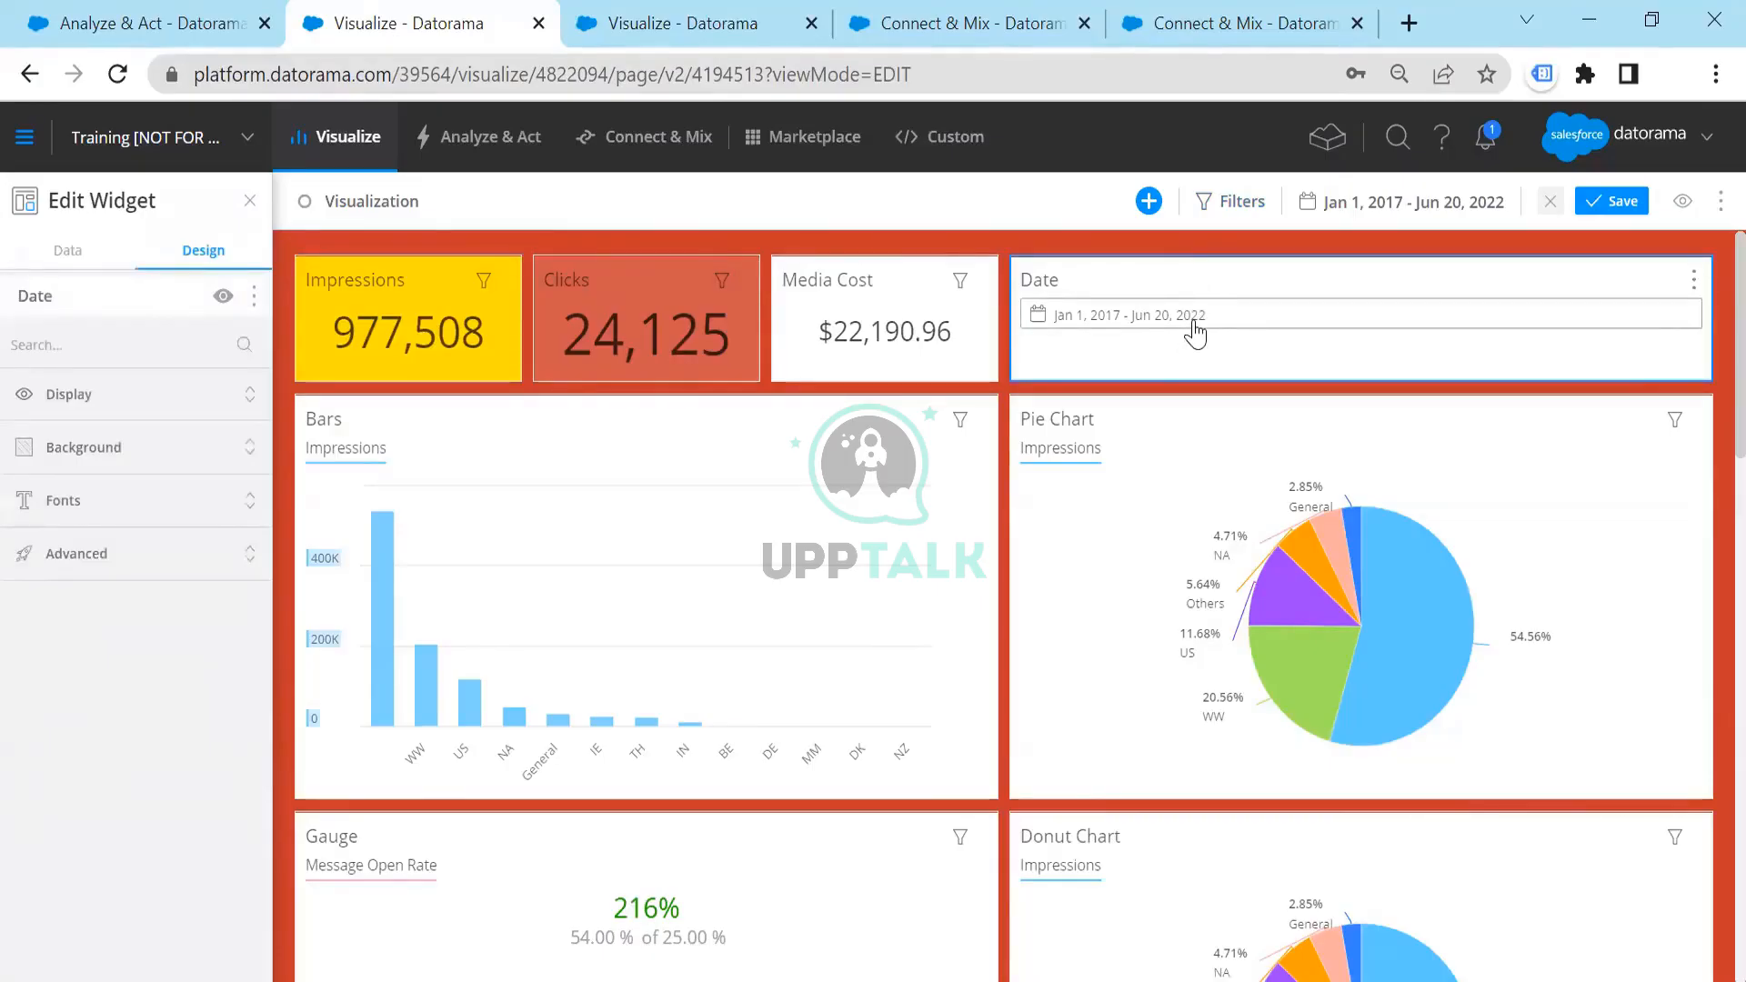
left_click(1195, 318)
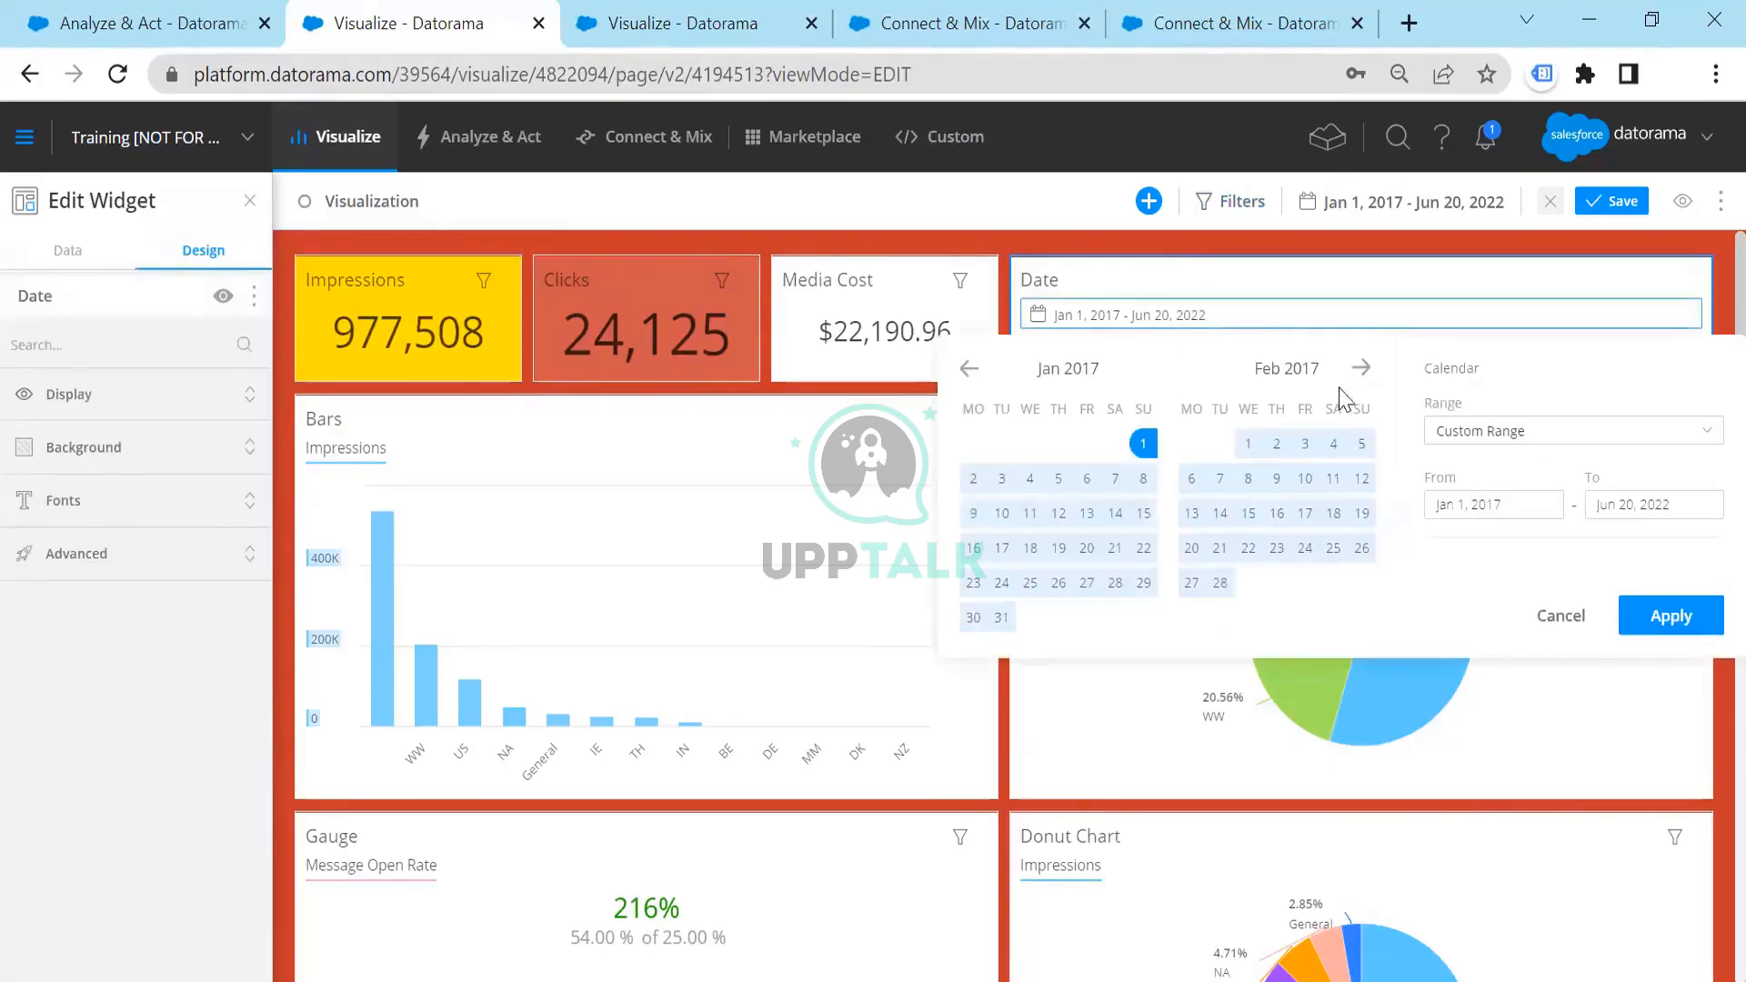
left_click(919, 233)
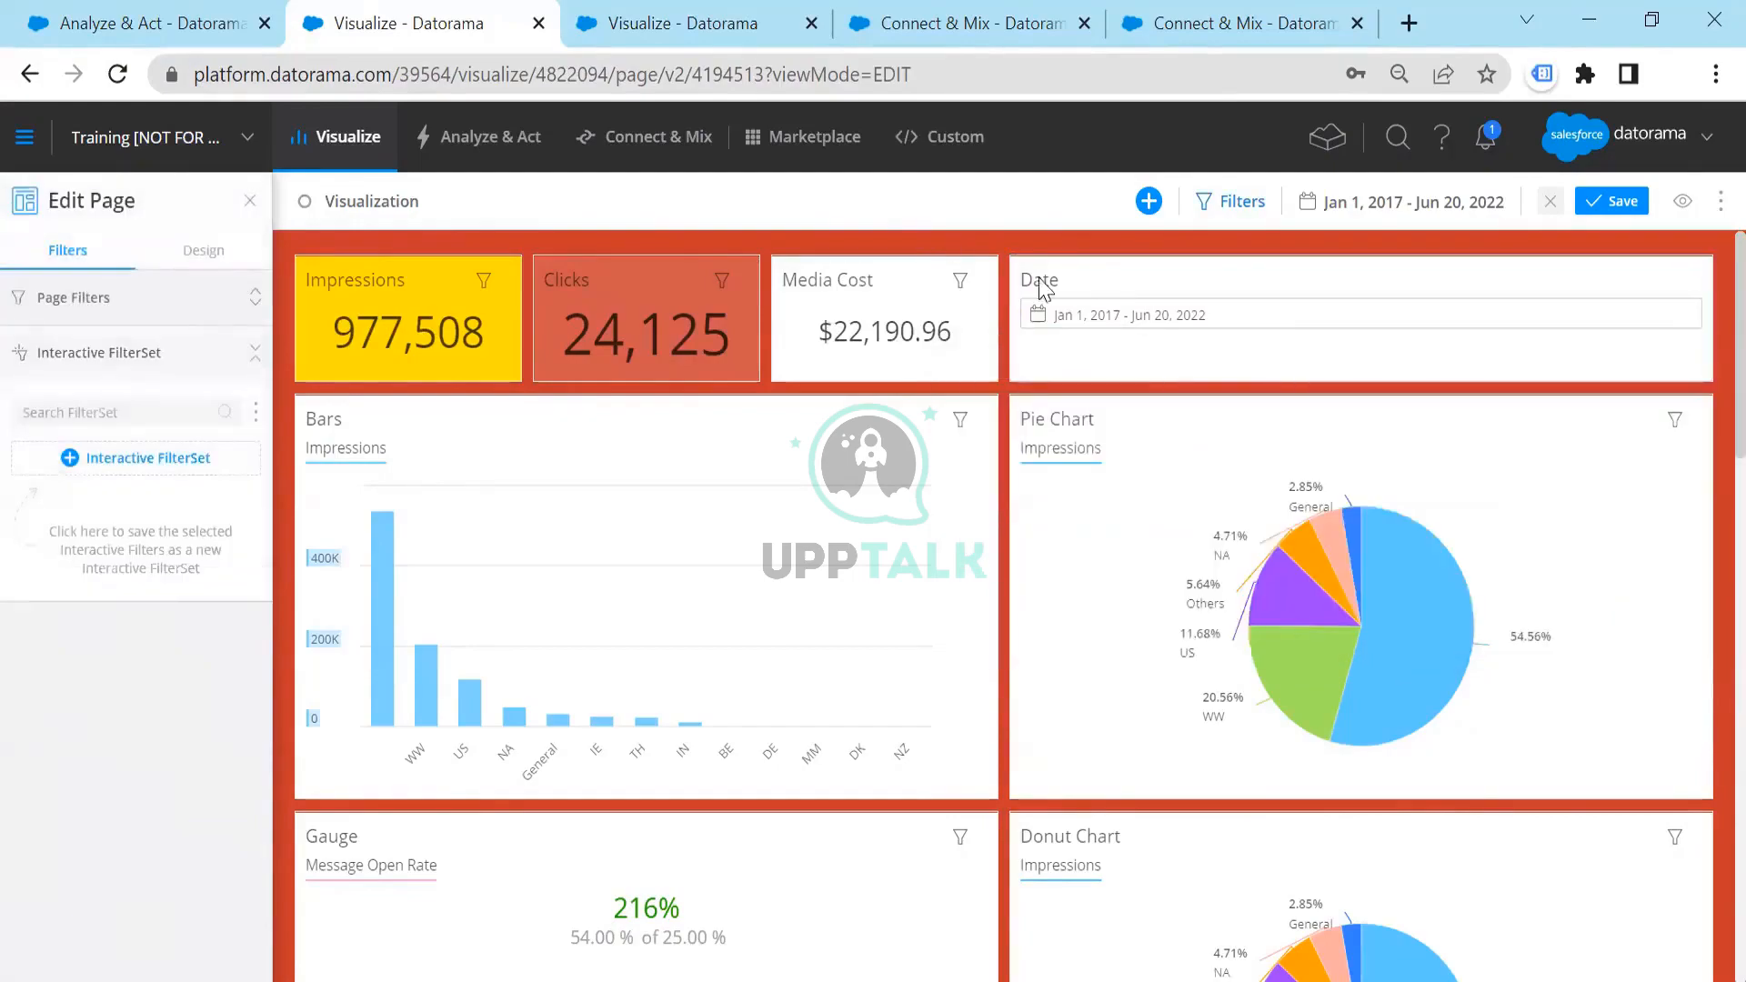
left_click(1113, 285)
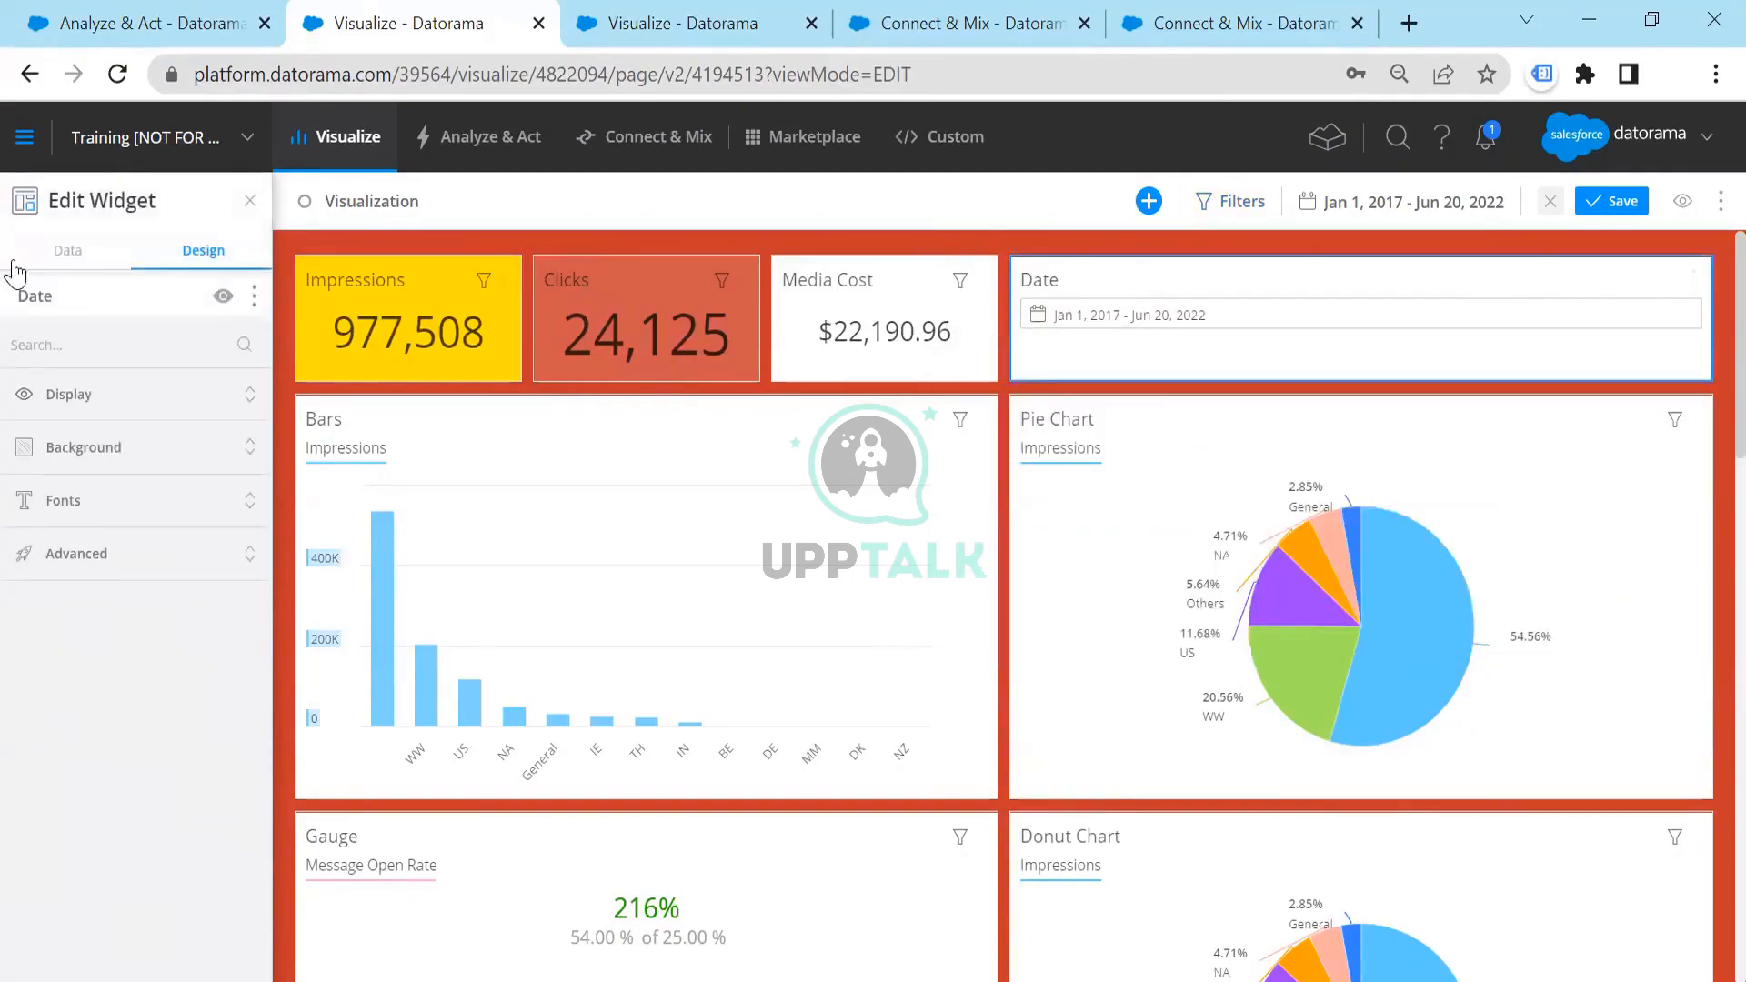
left_click(66, 249)
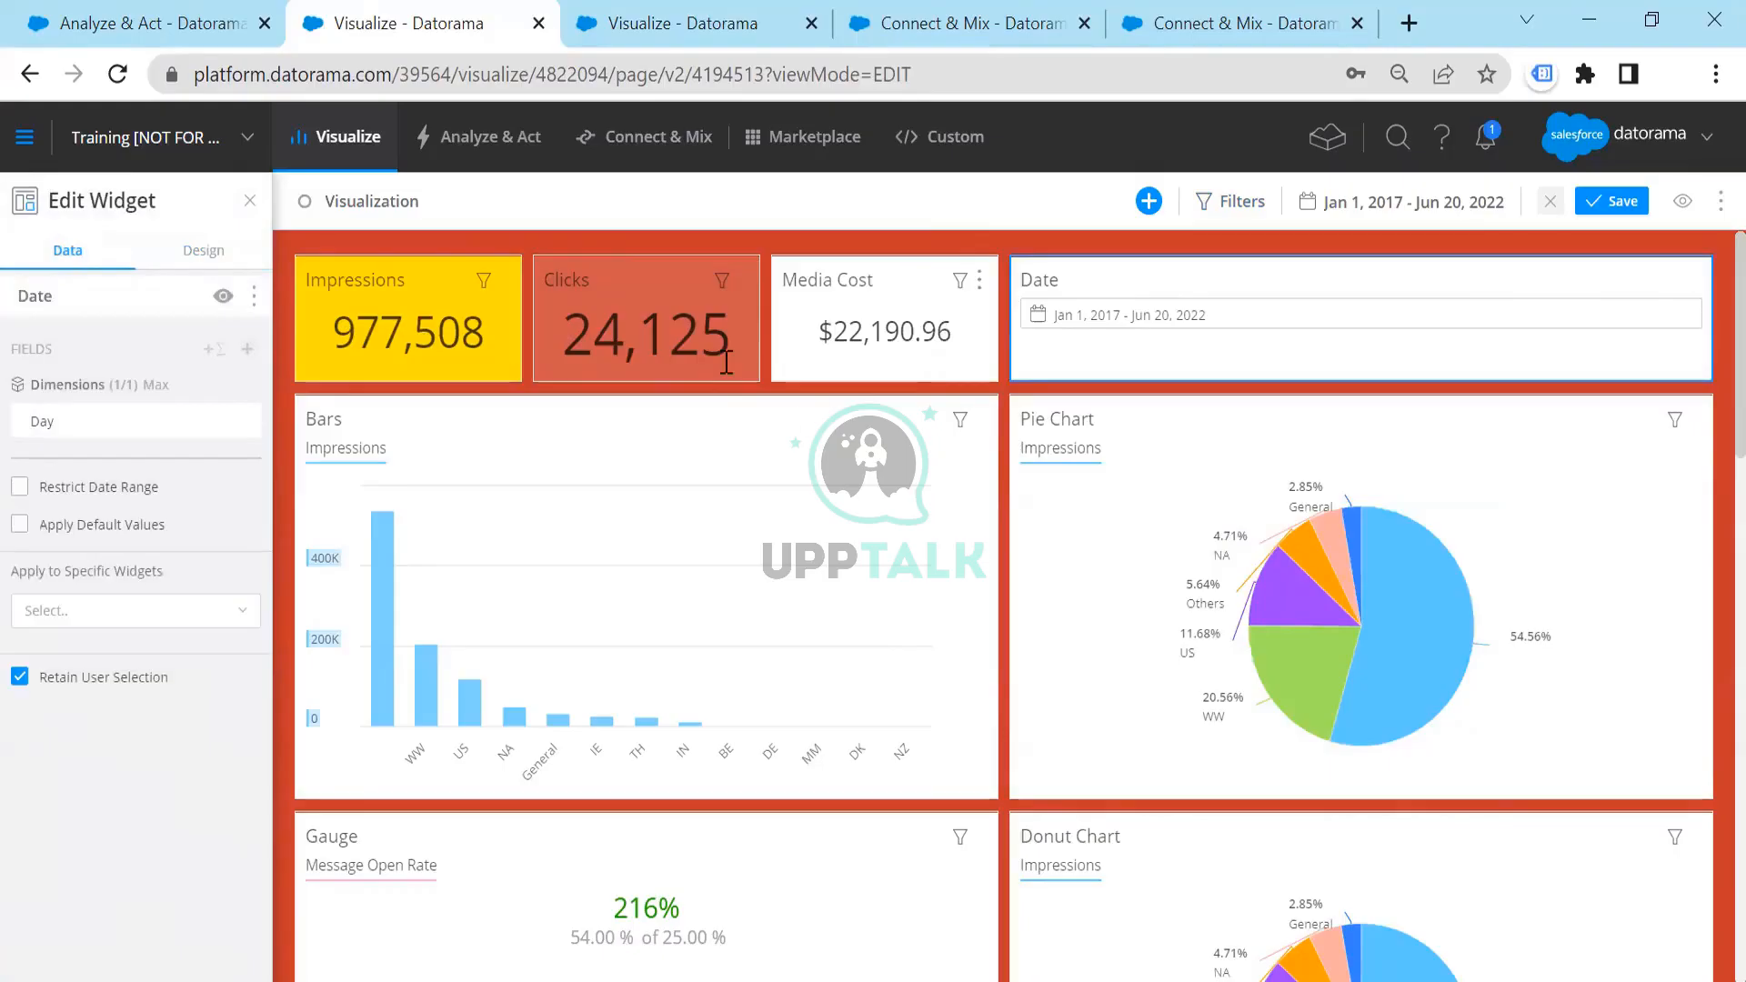
left_click(698, 425)
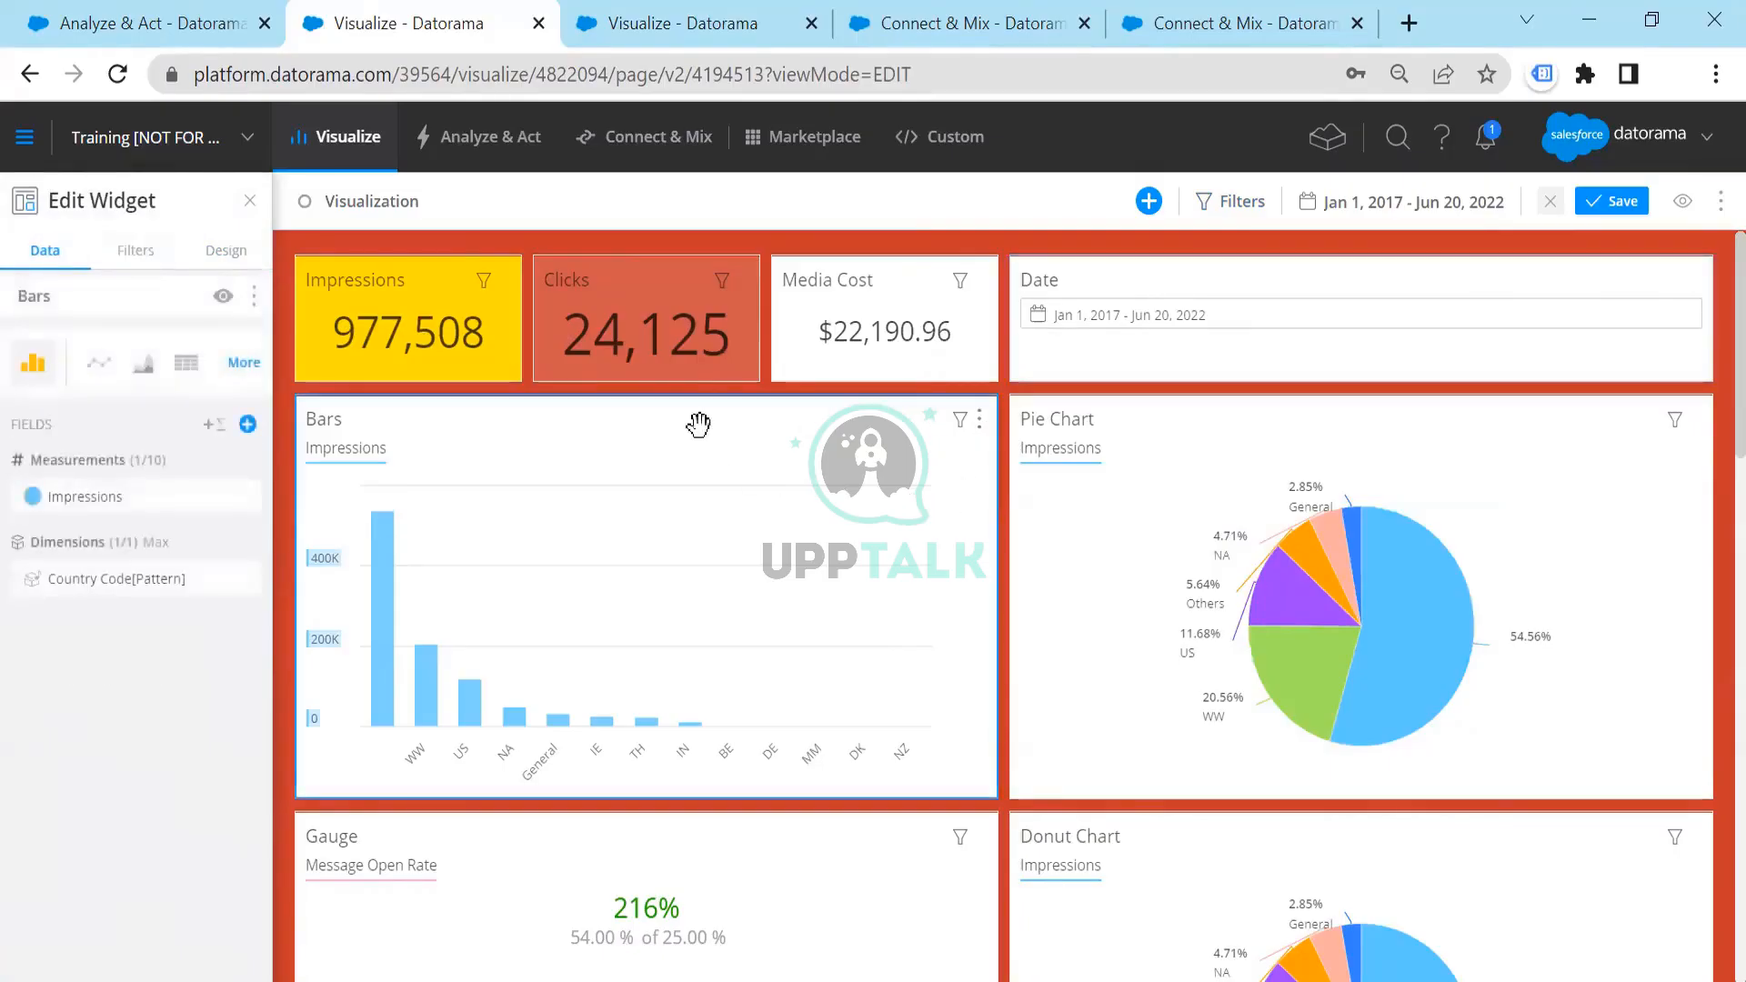
Try the Pie Chart widget as a Donut Chart, a Pie Chart again, a Status Bar, an Area chart and Bars
left_click(1212, 407)
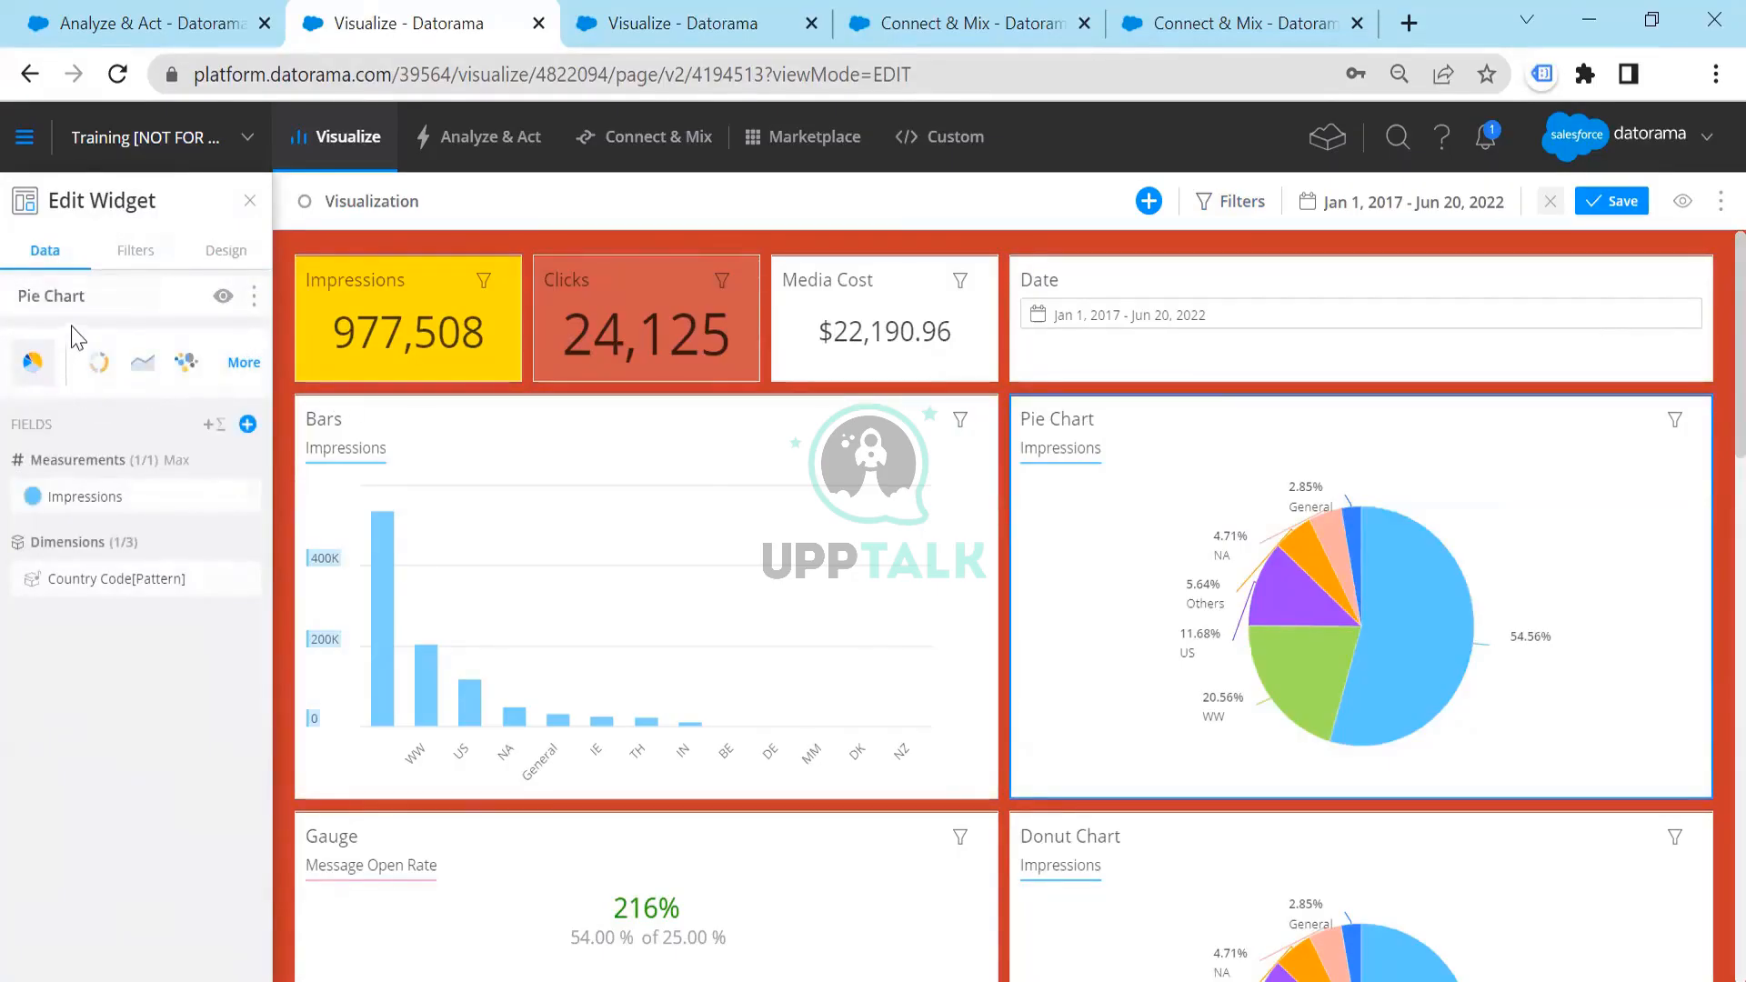
left_click(100, 369)
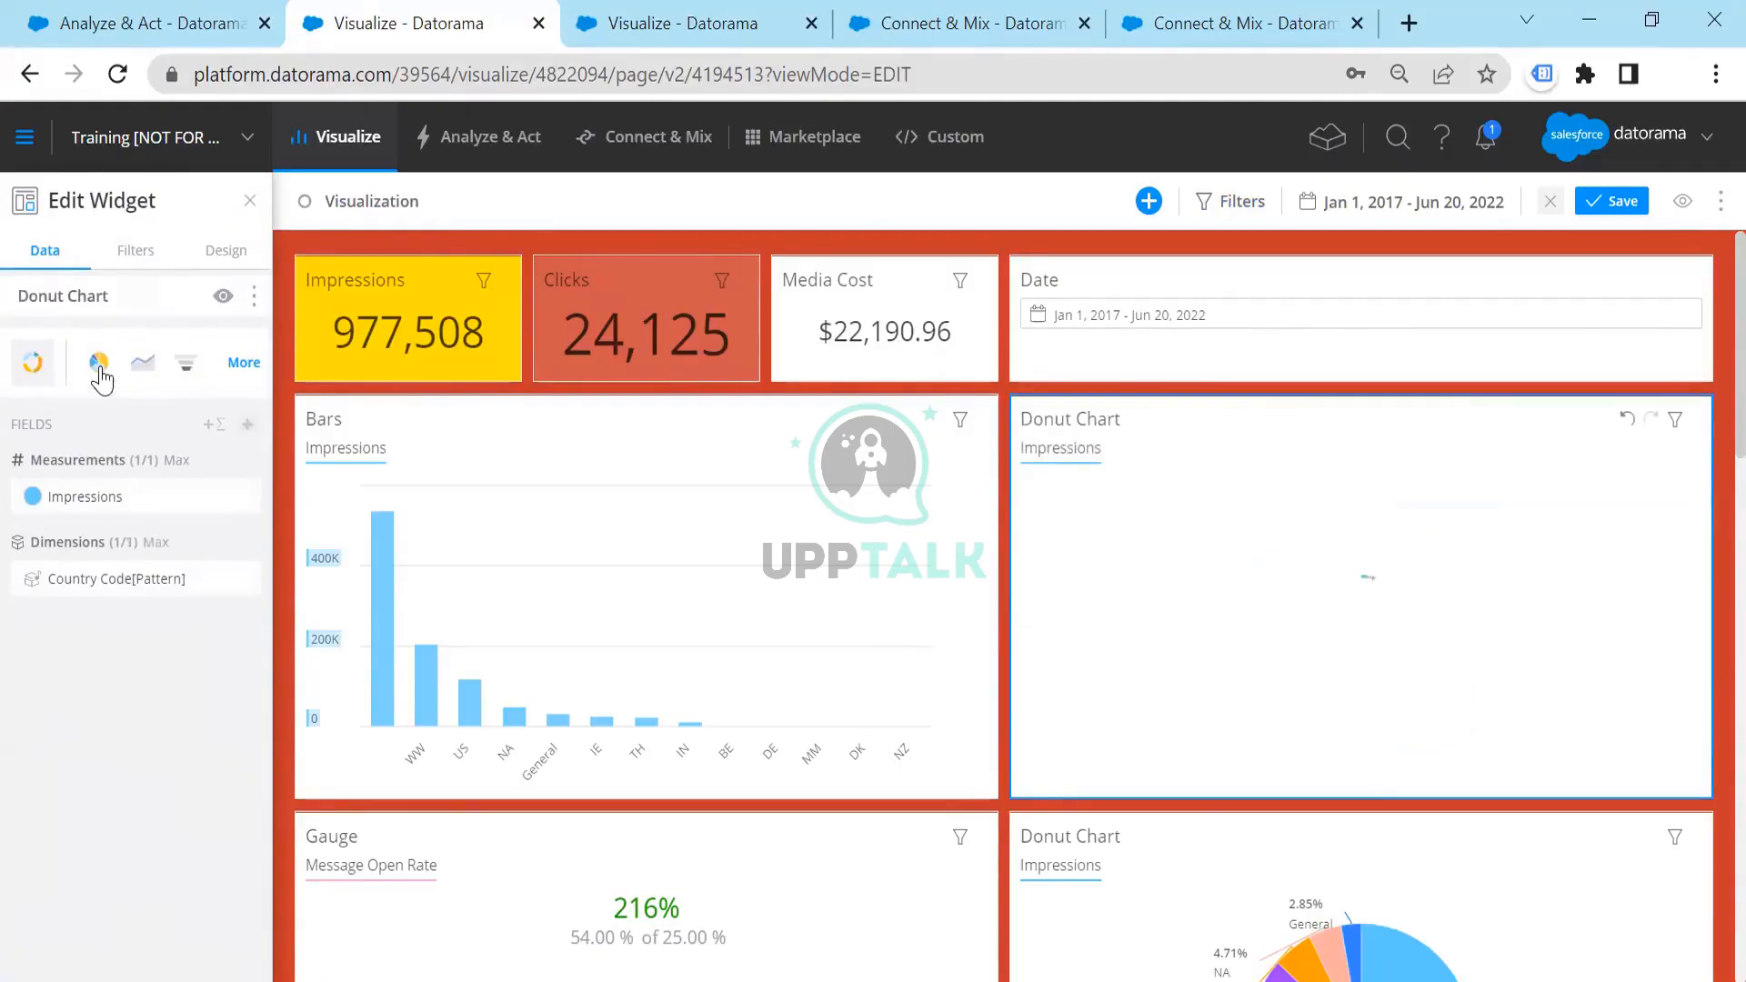
left_click(99, 368)
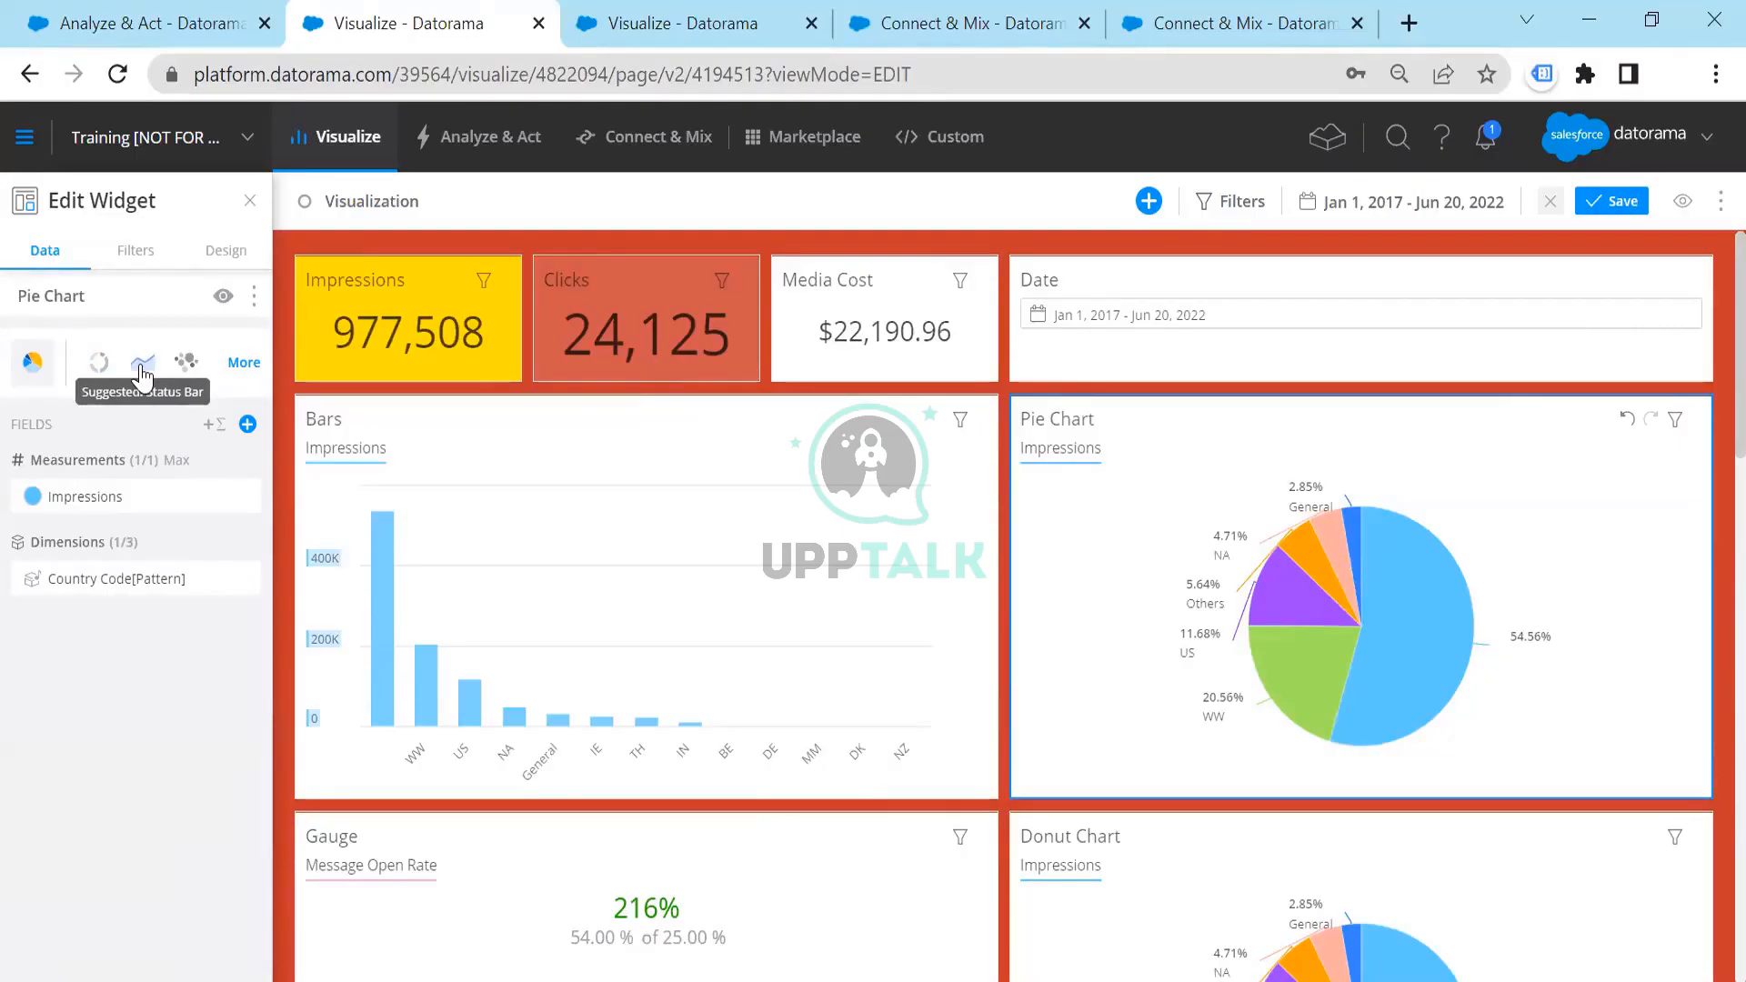
left_click(143, 372)
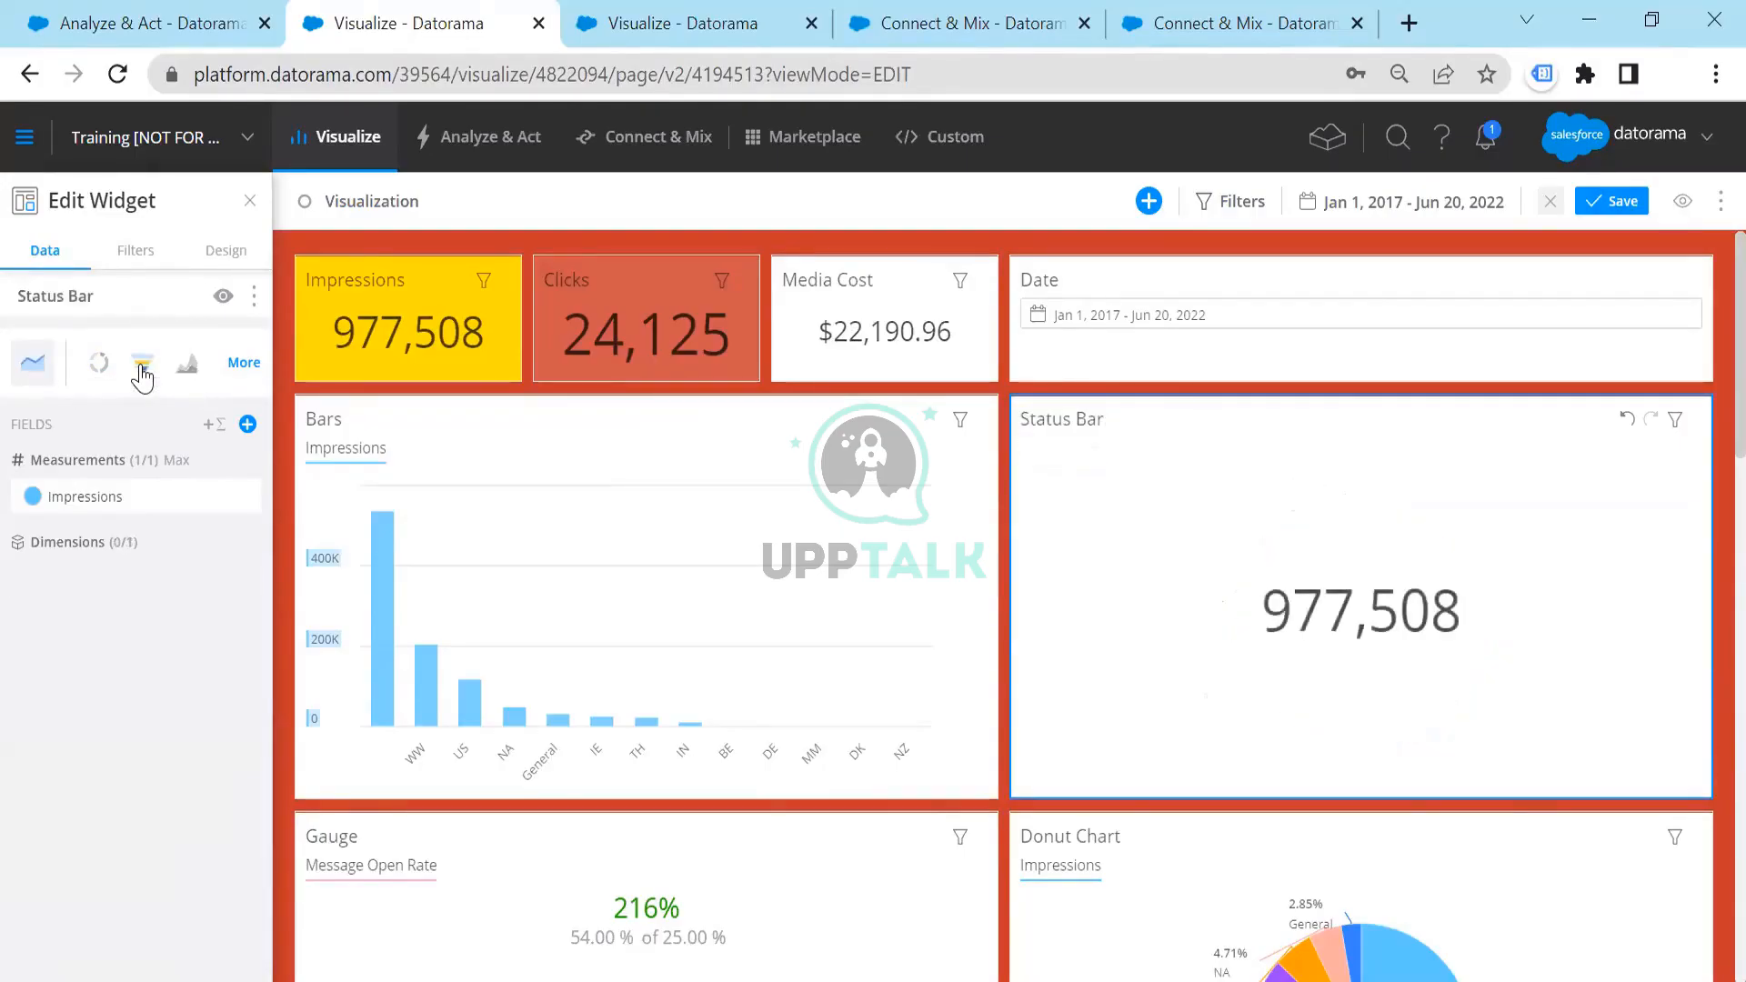
left_click(187, 366)
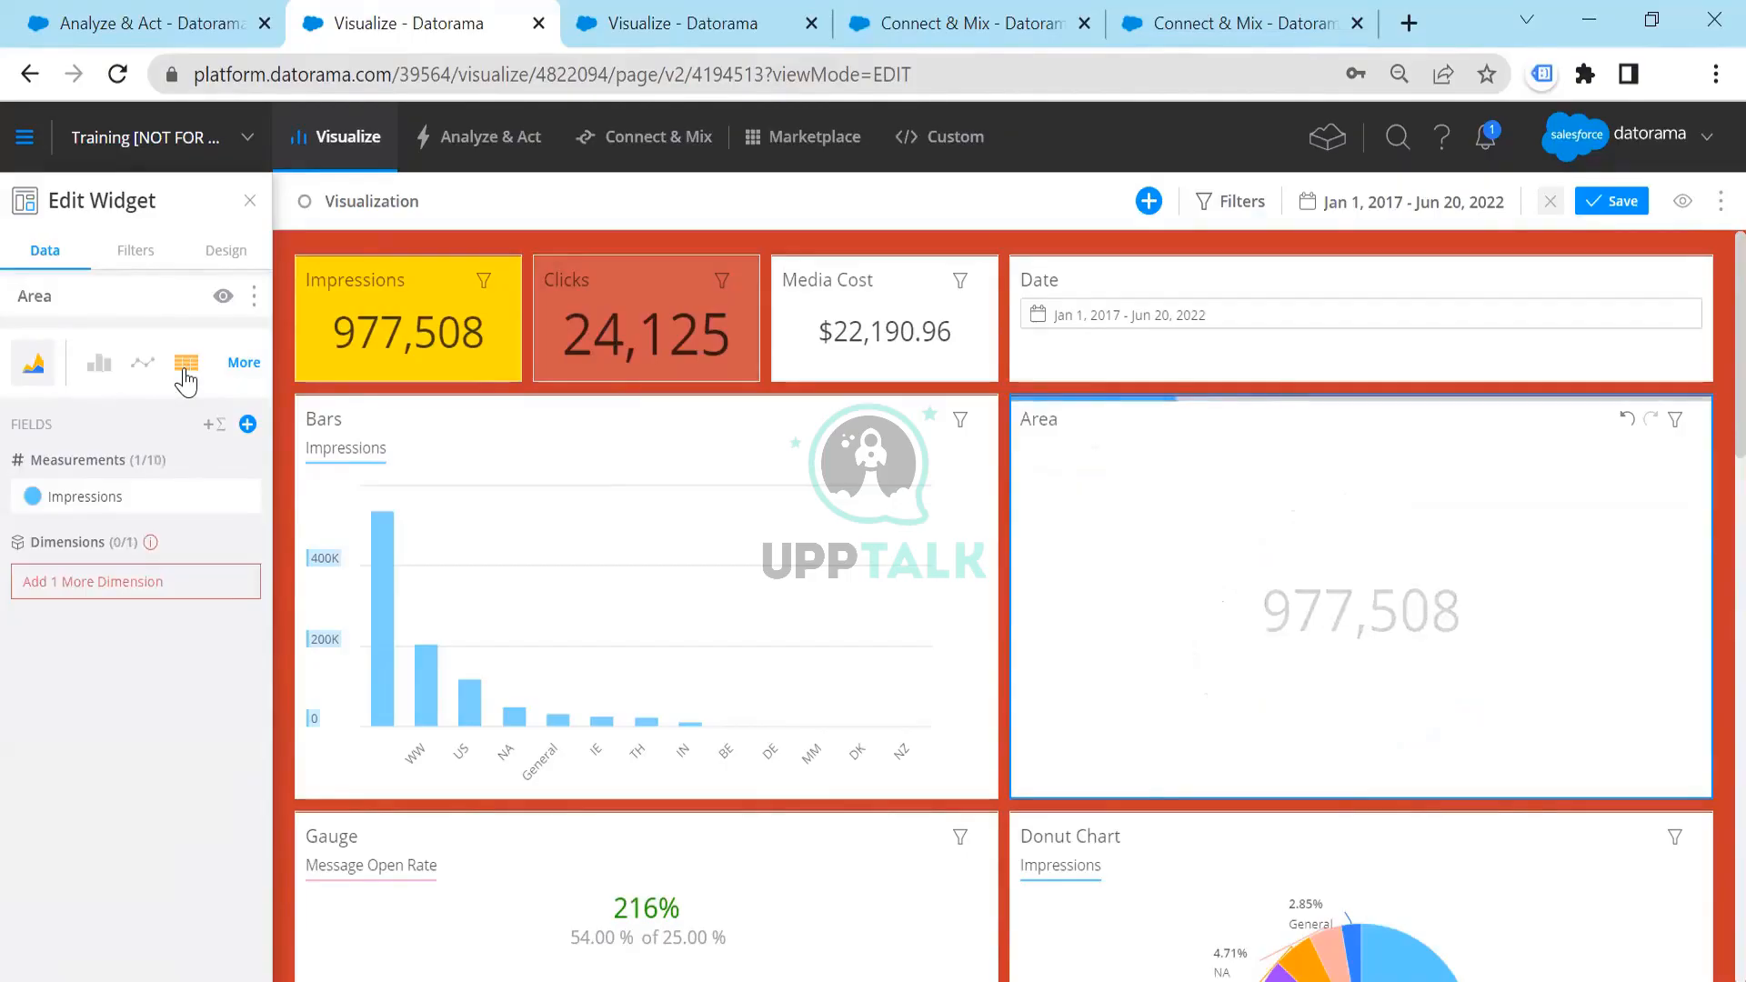
left_click(100, 368)
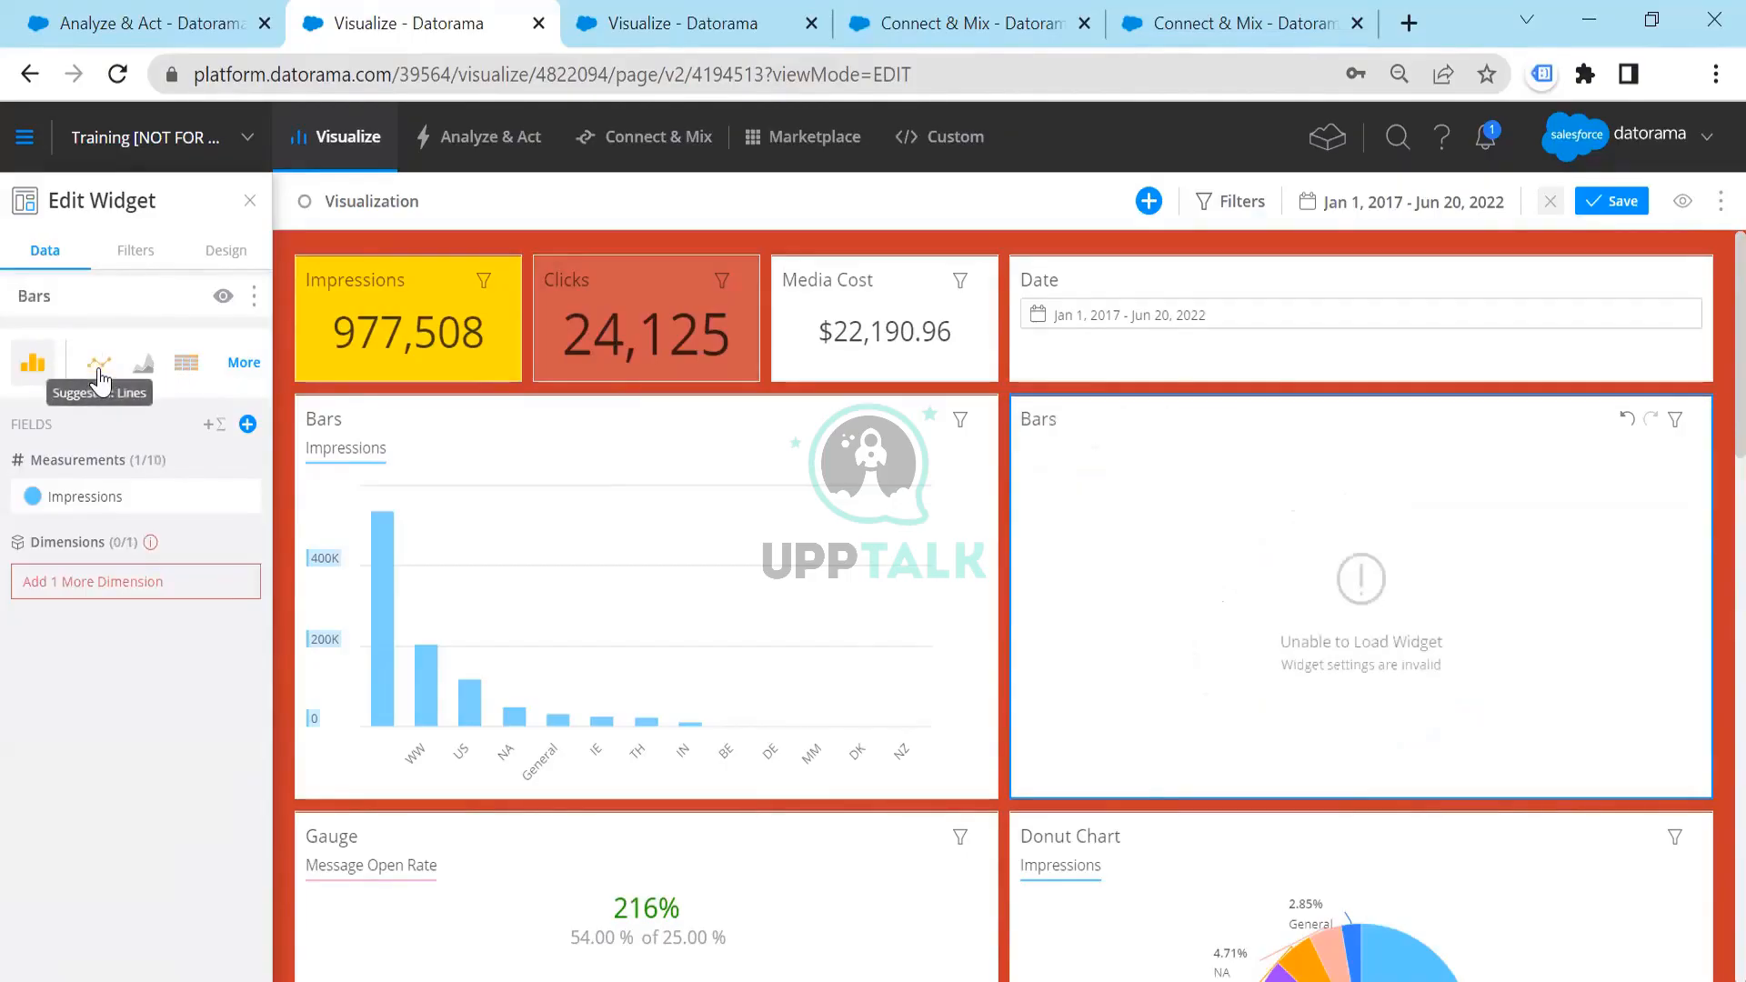
Undo the visualization type changes on the widget back to the Pie Chart
left_click(1628, 421)
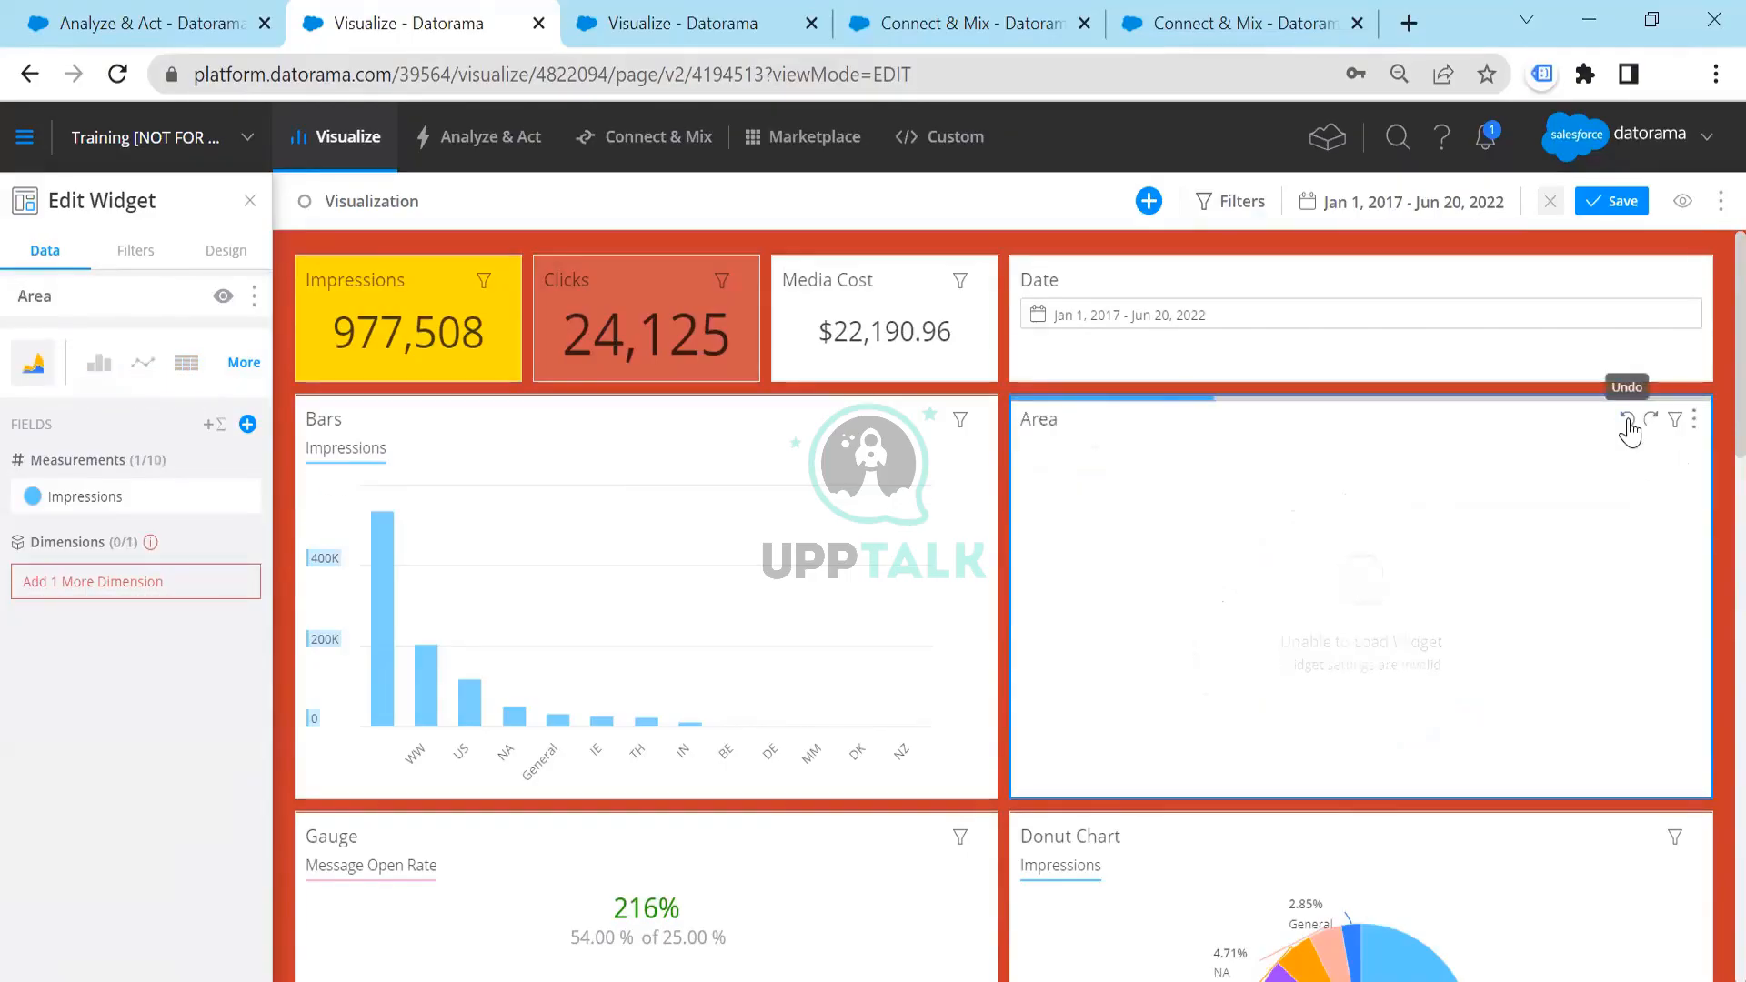
left_click(1627, 420)
left_click(1628, 421)
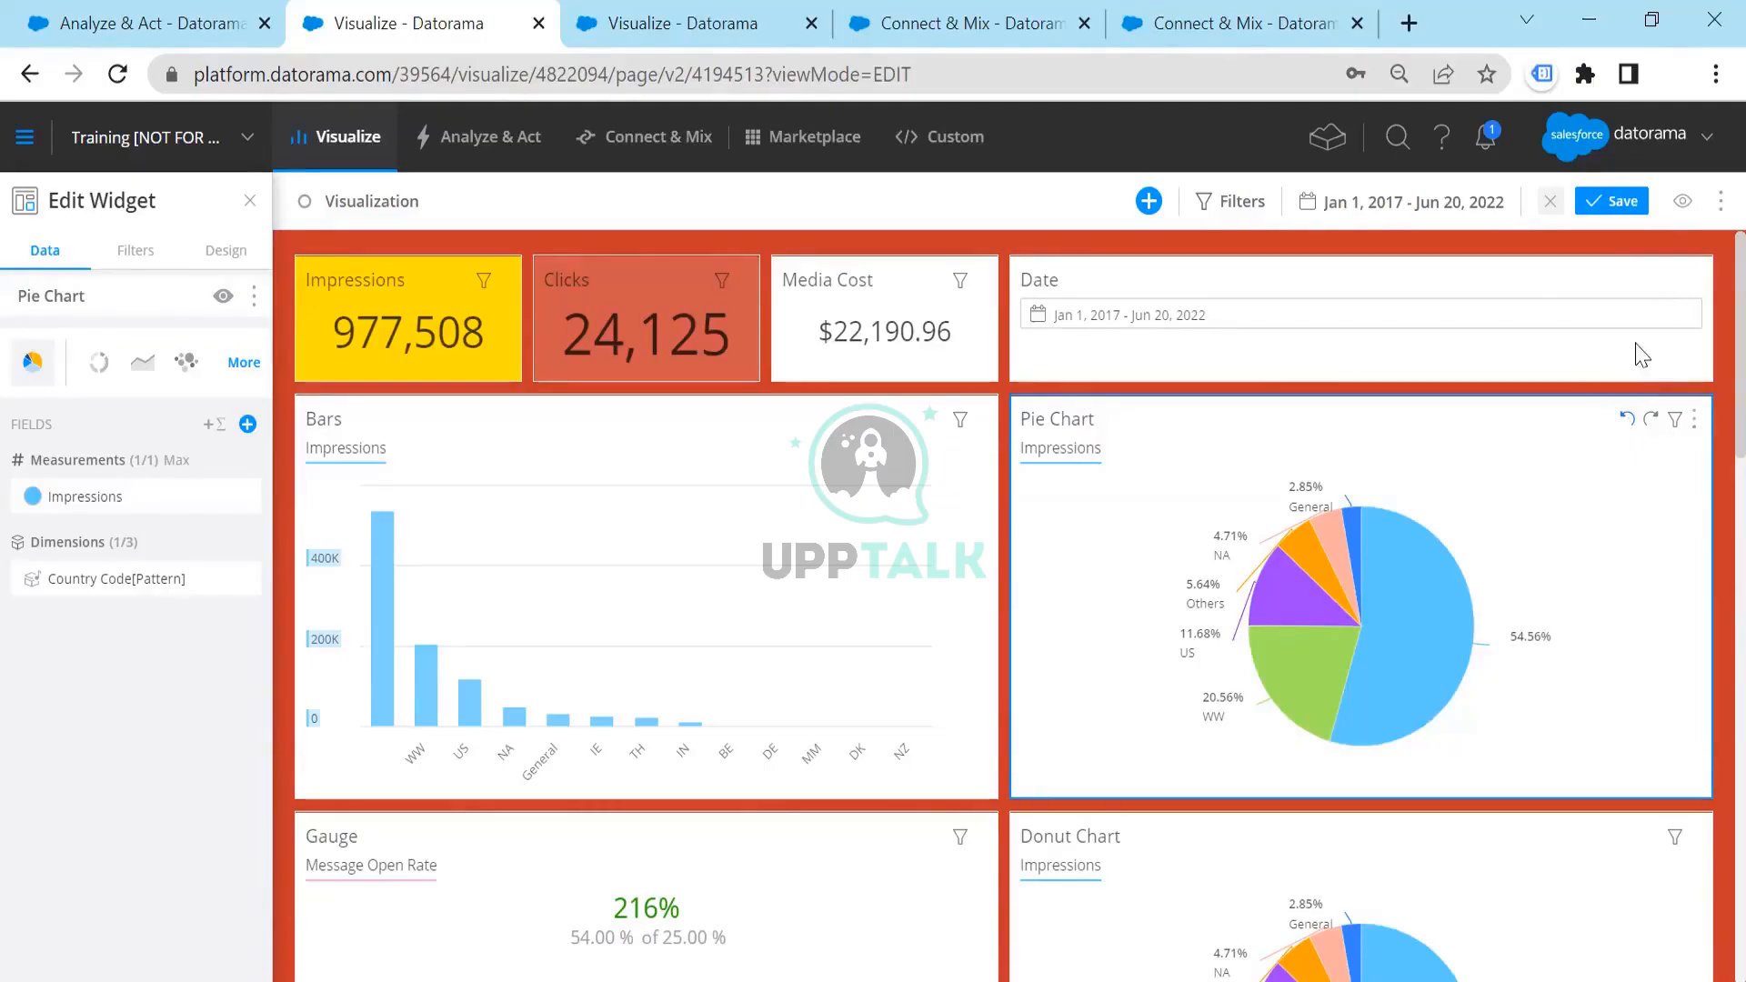
Examine the Gauge widget's goal, ranges and measurement settings, highlighting the percentage reading on its chart
scroll(1494, 523, "down", 8)
scroll(752, 499, "up", 2)
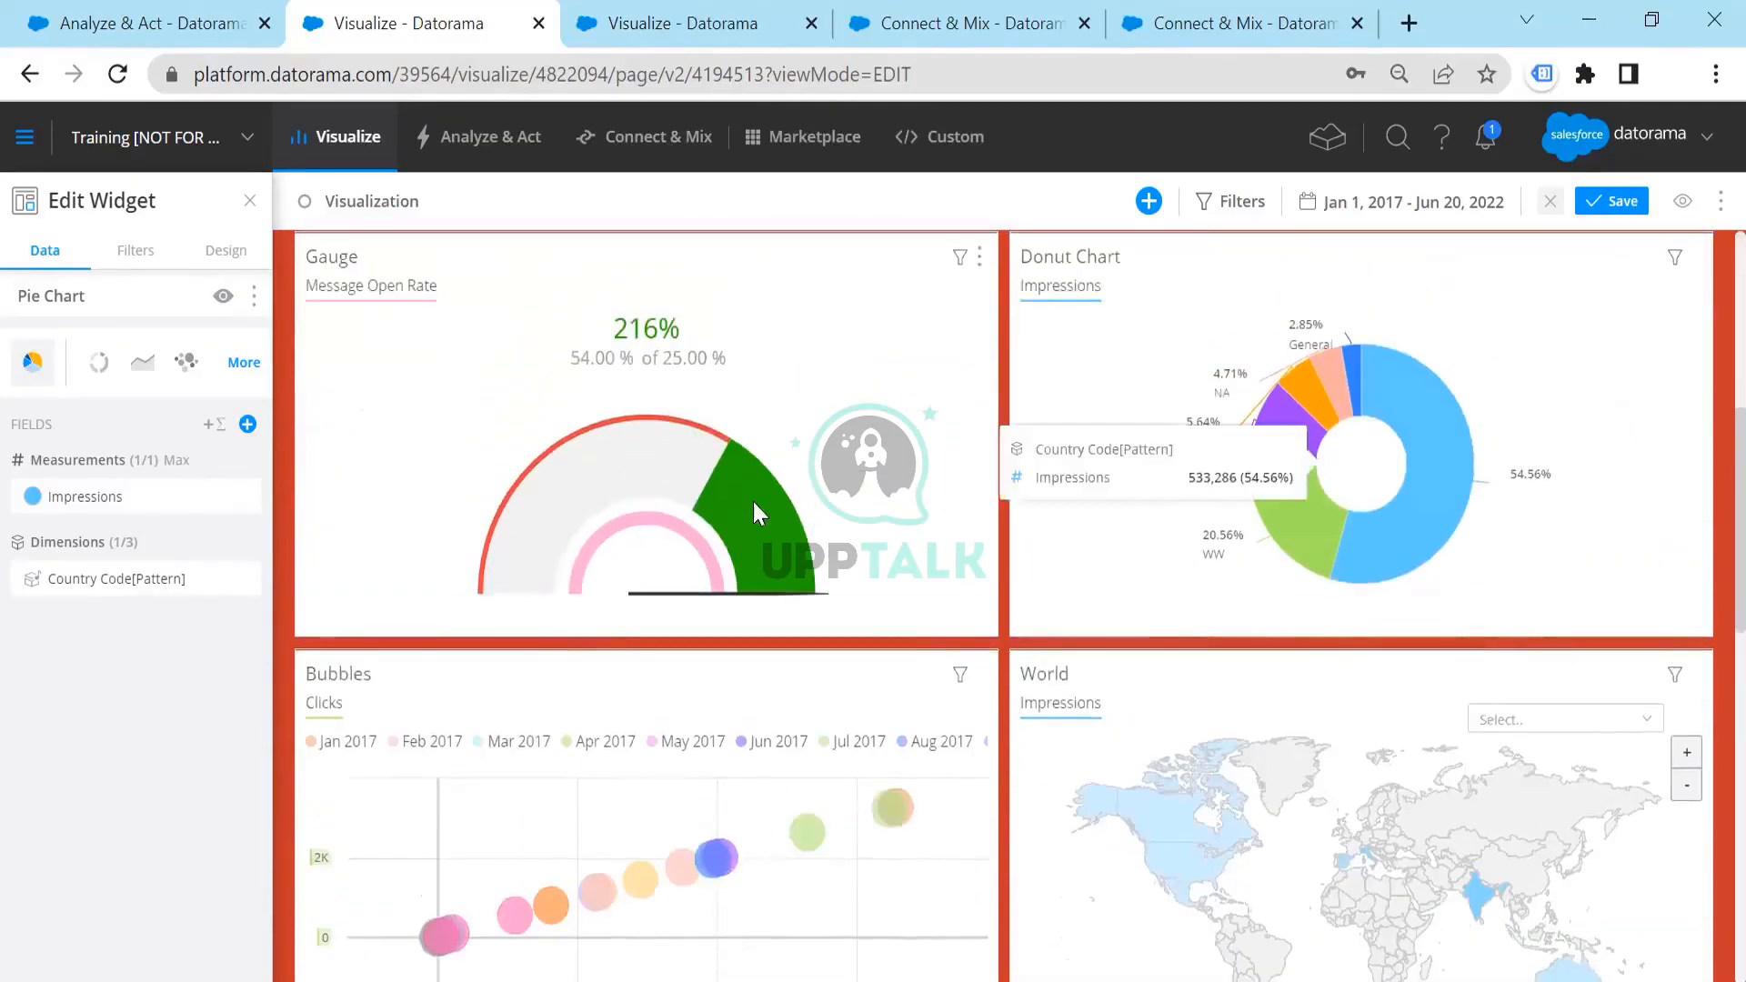
left_click(750, 265)
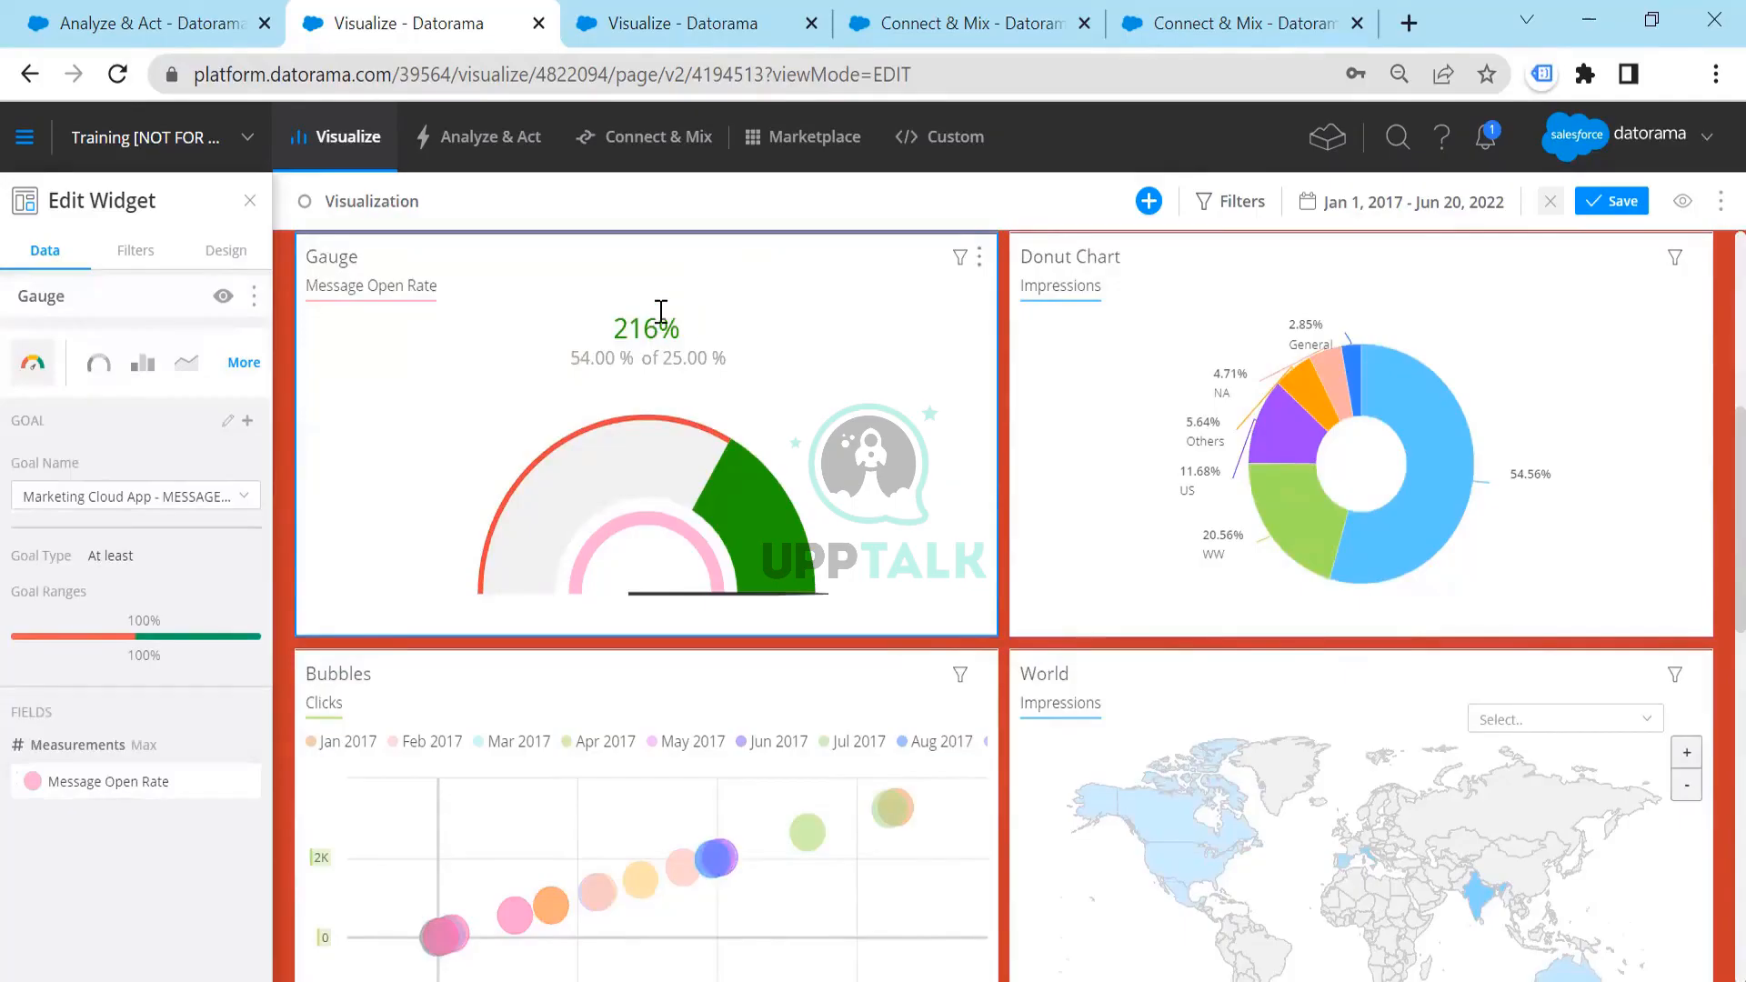
left_click_drag(633, 309, 707, 320)
left_click(744, 331)
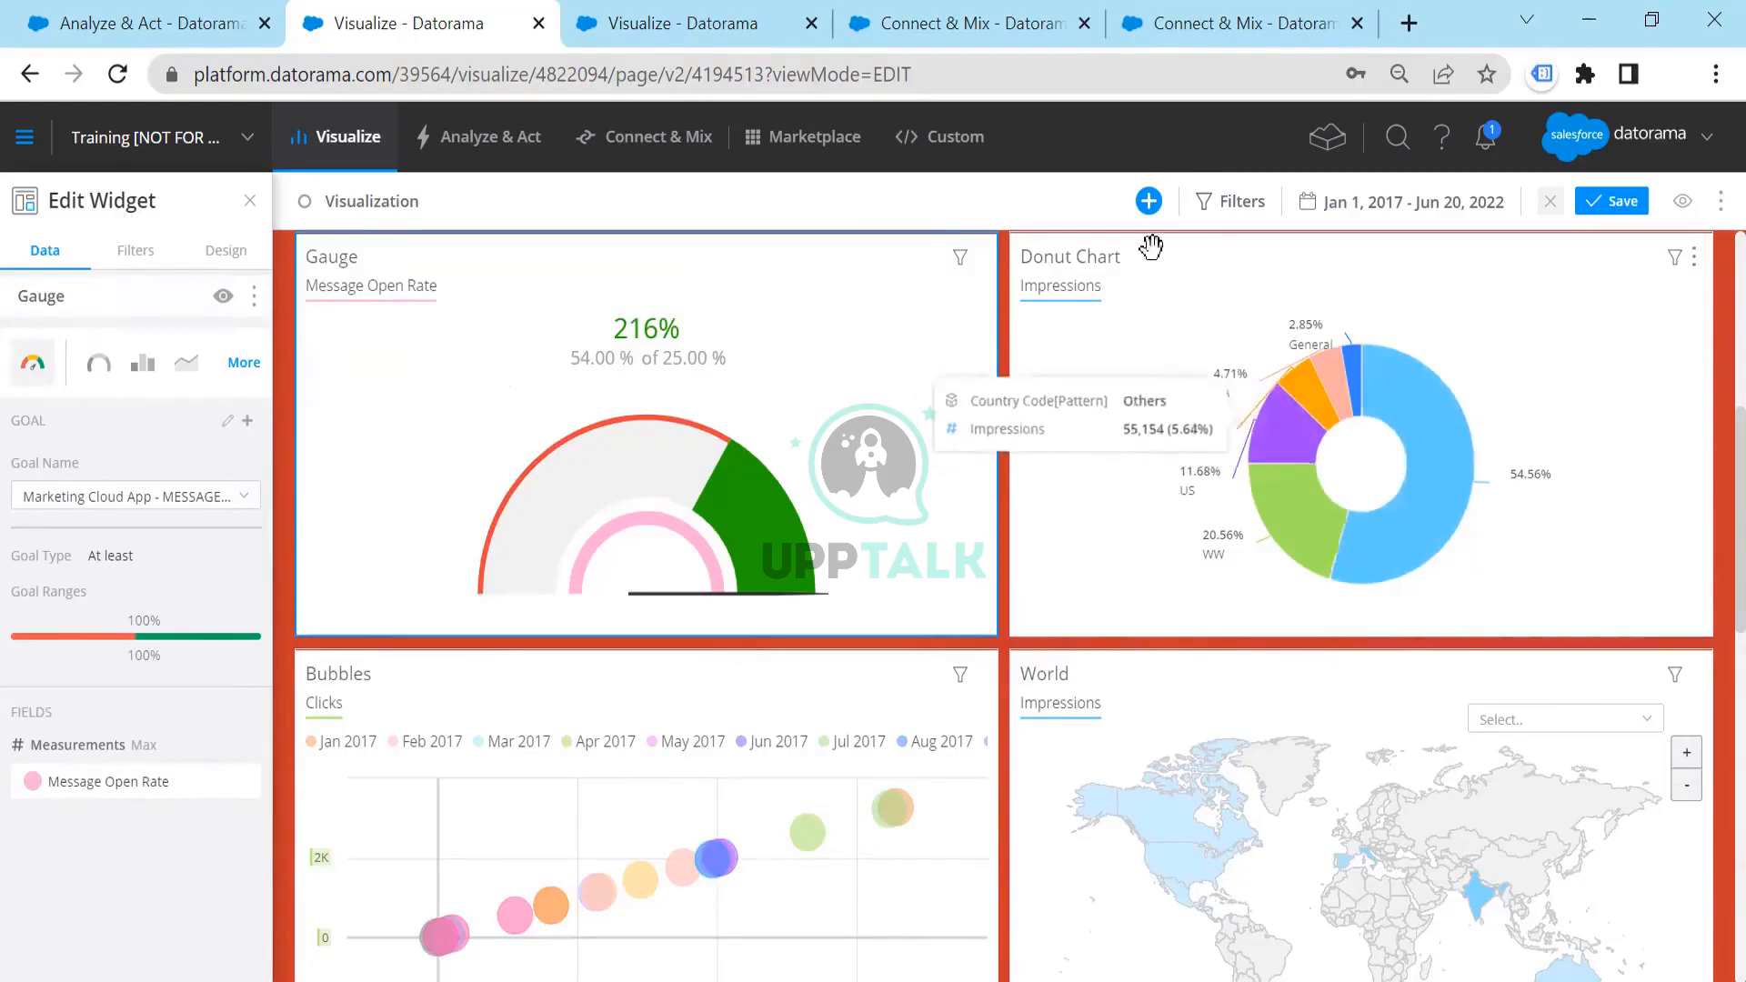
Examine the Donut Chart, Bubbles and World map widgets, including the data points and country details on their charts
scroll(1107, 482, "down", 1)
scroll(1110, 482, "down", 4)
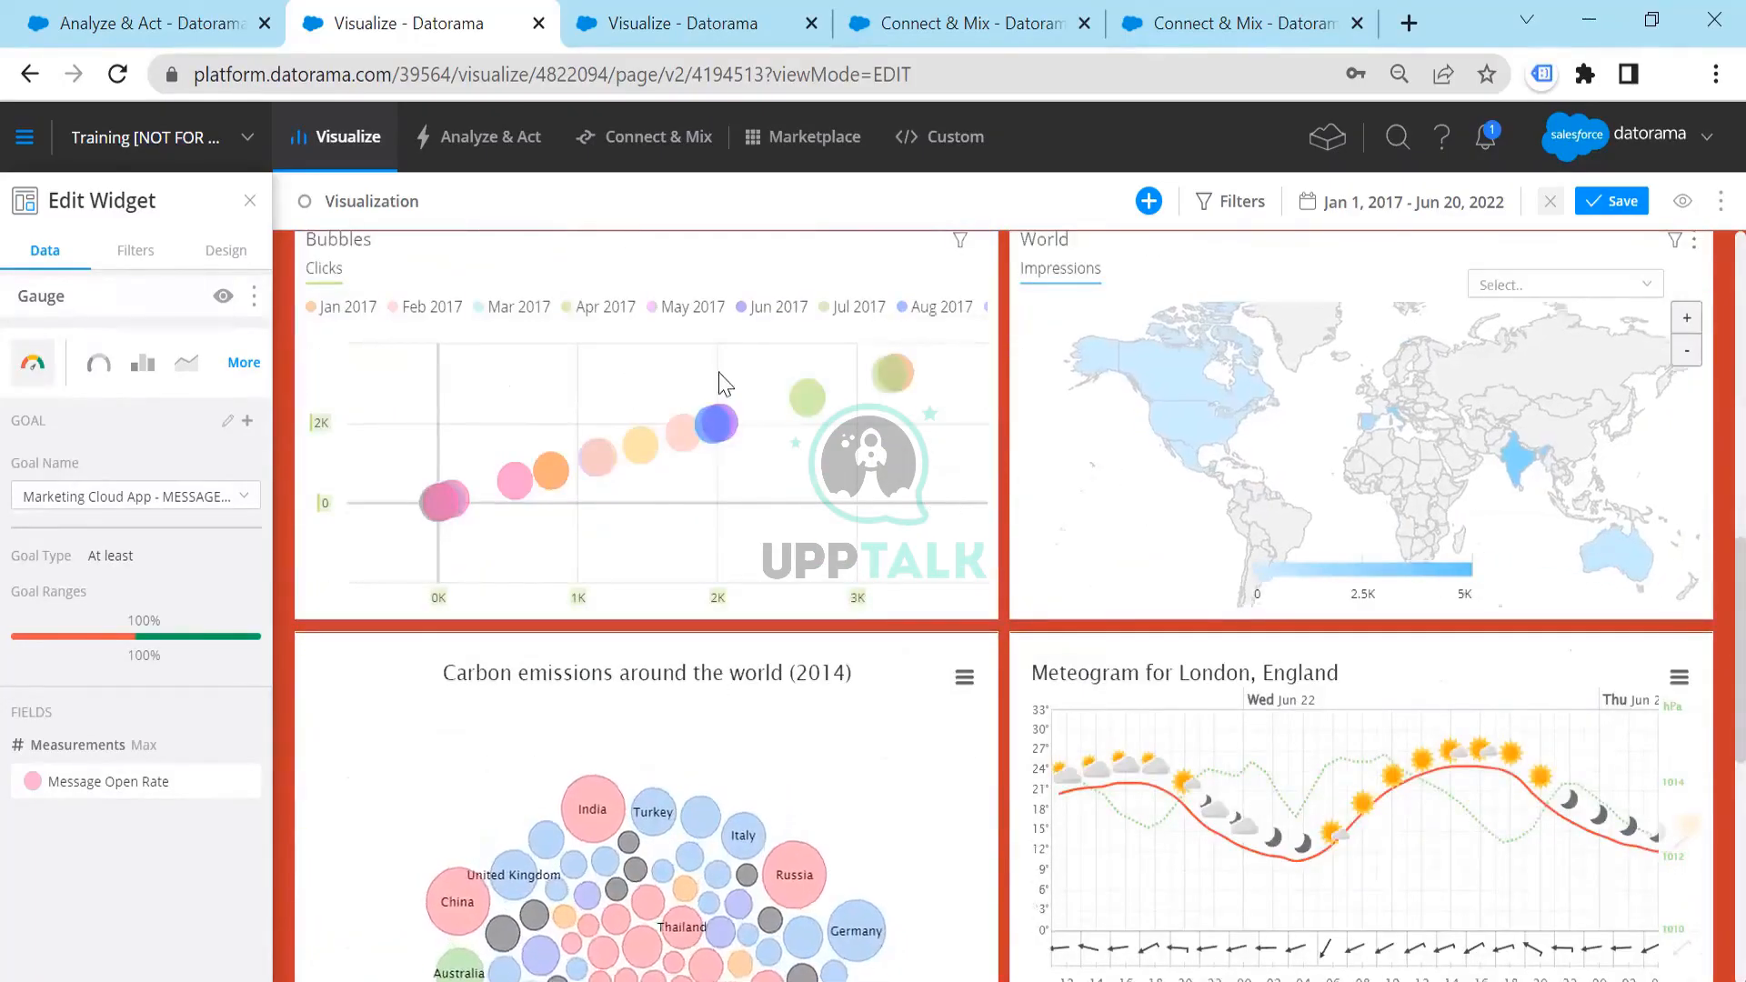
mouse_move(714, 423)
scroll(714, 423, "up", 2)
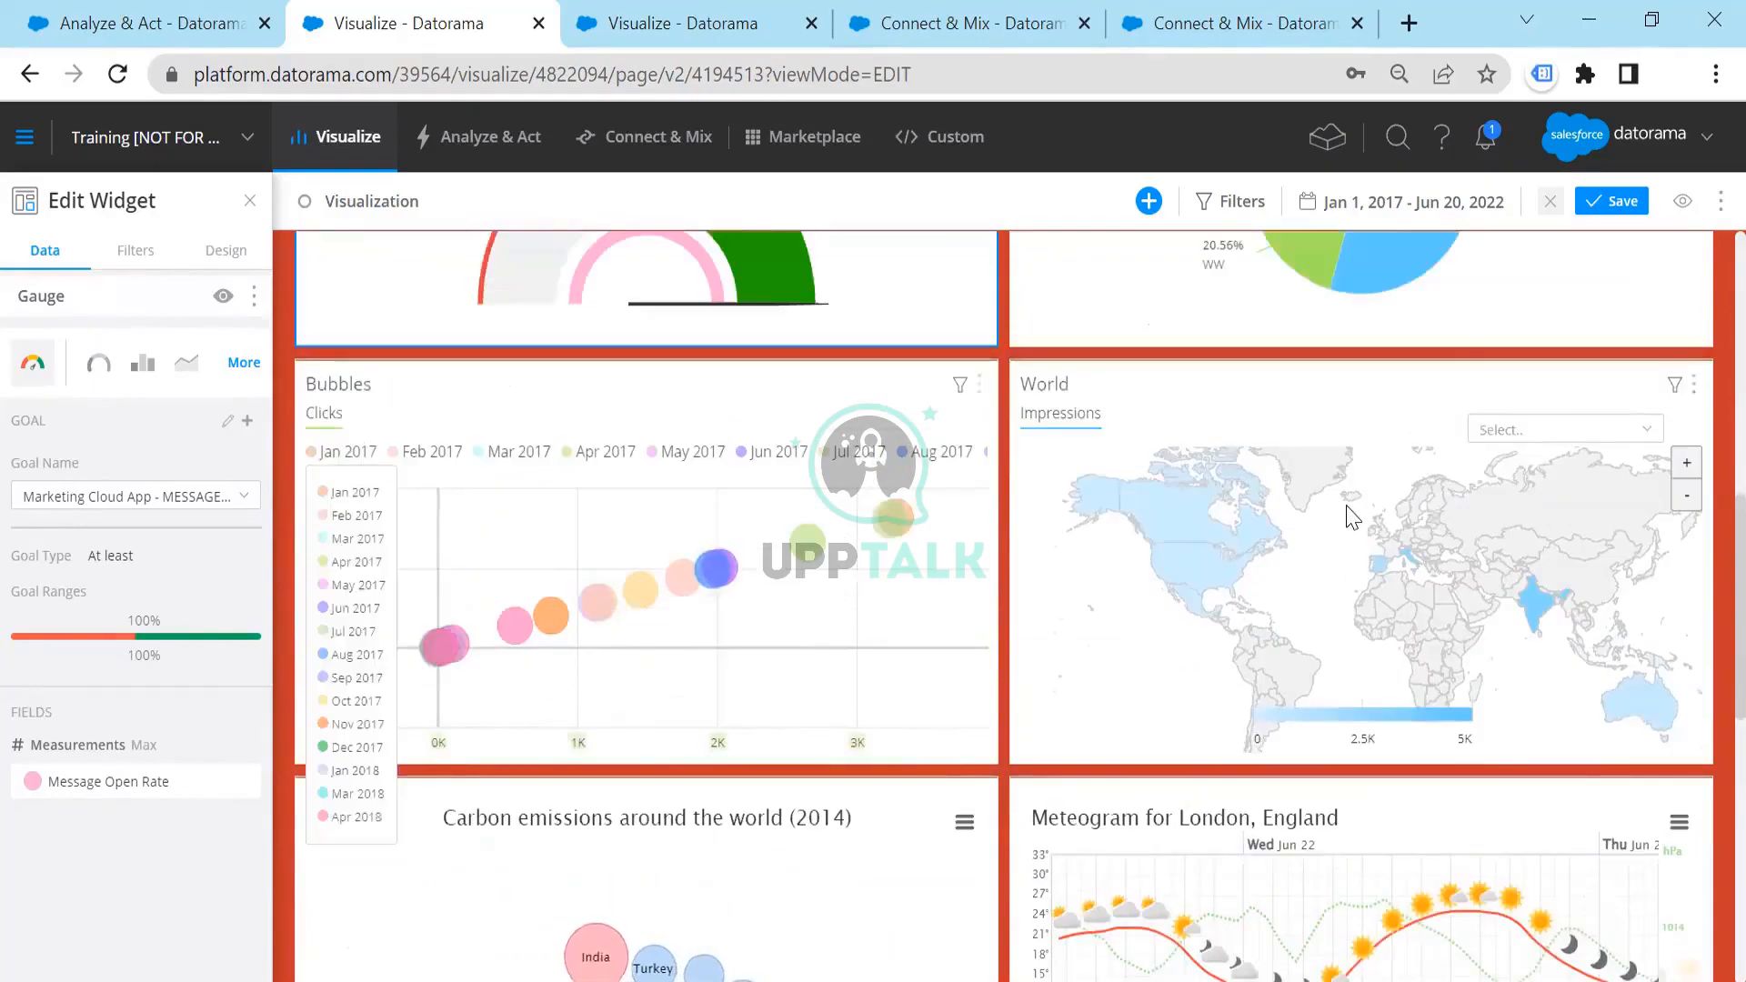
scroll(1348, 509, "down", 2)
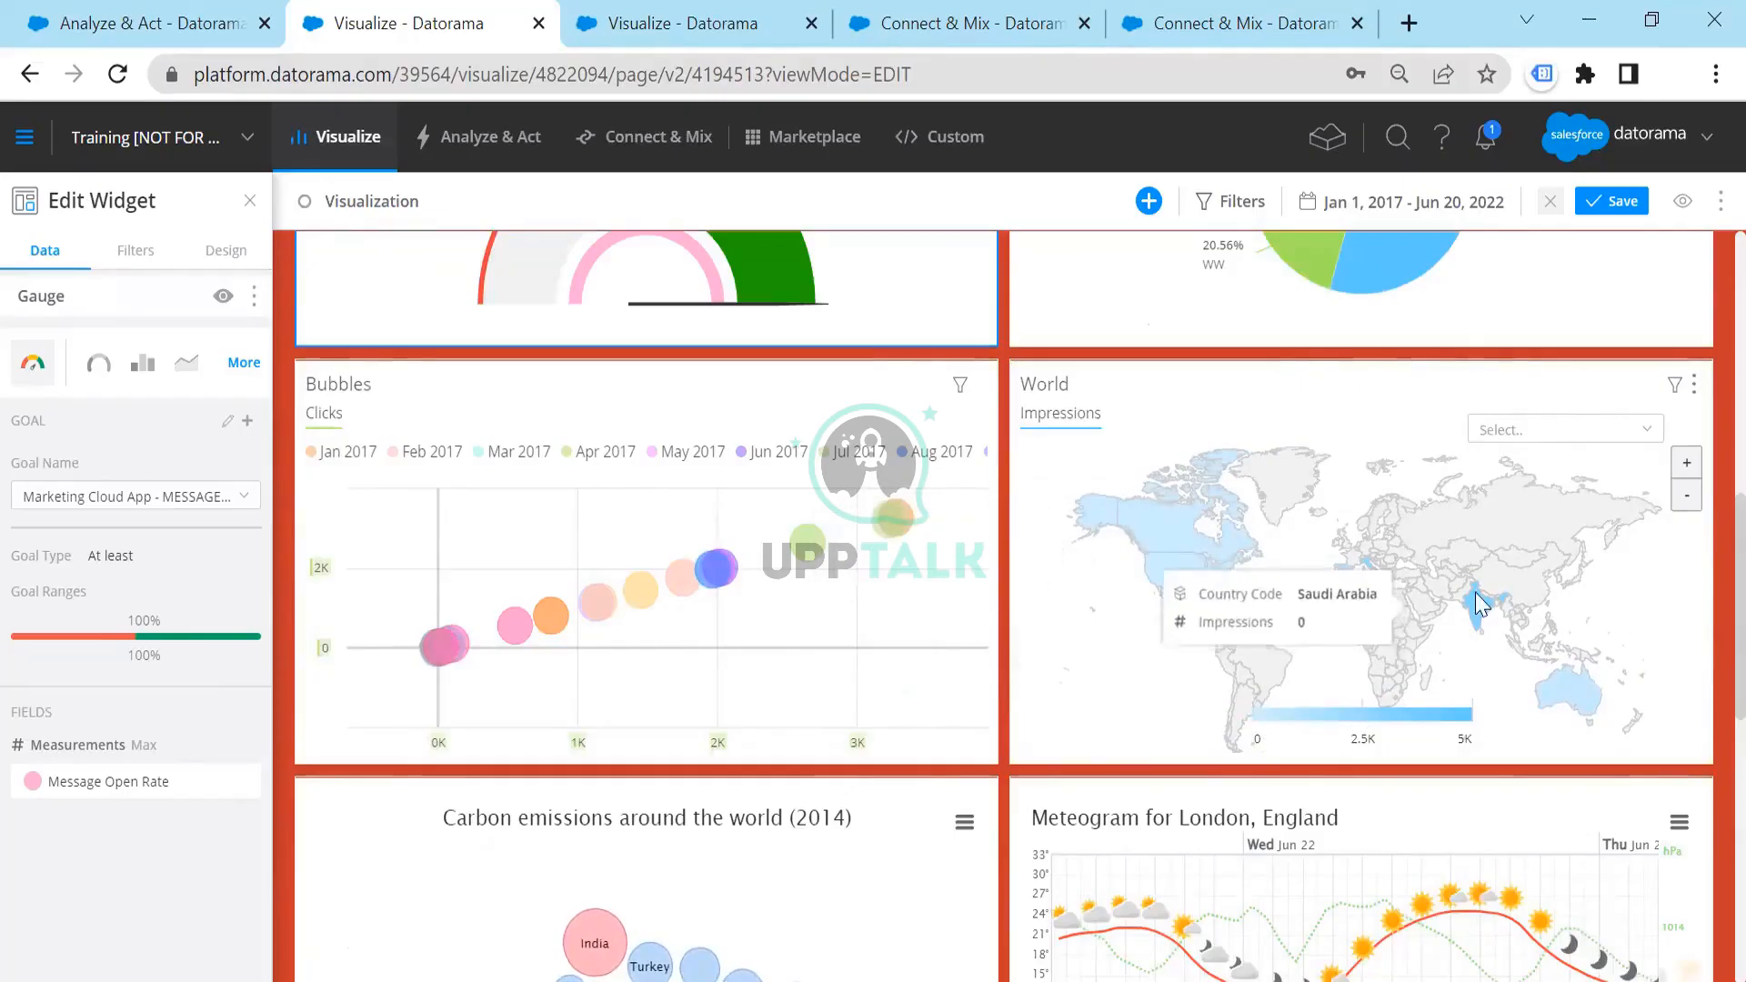
left_click(1427, 525)
scroll(1427, 526, "down", 5)
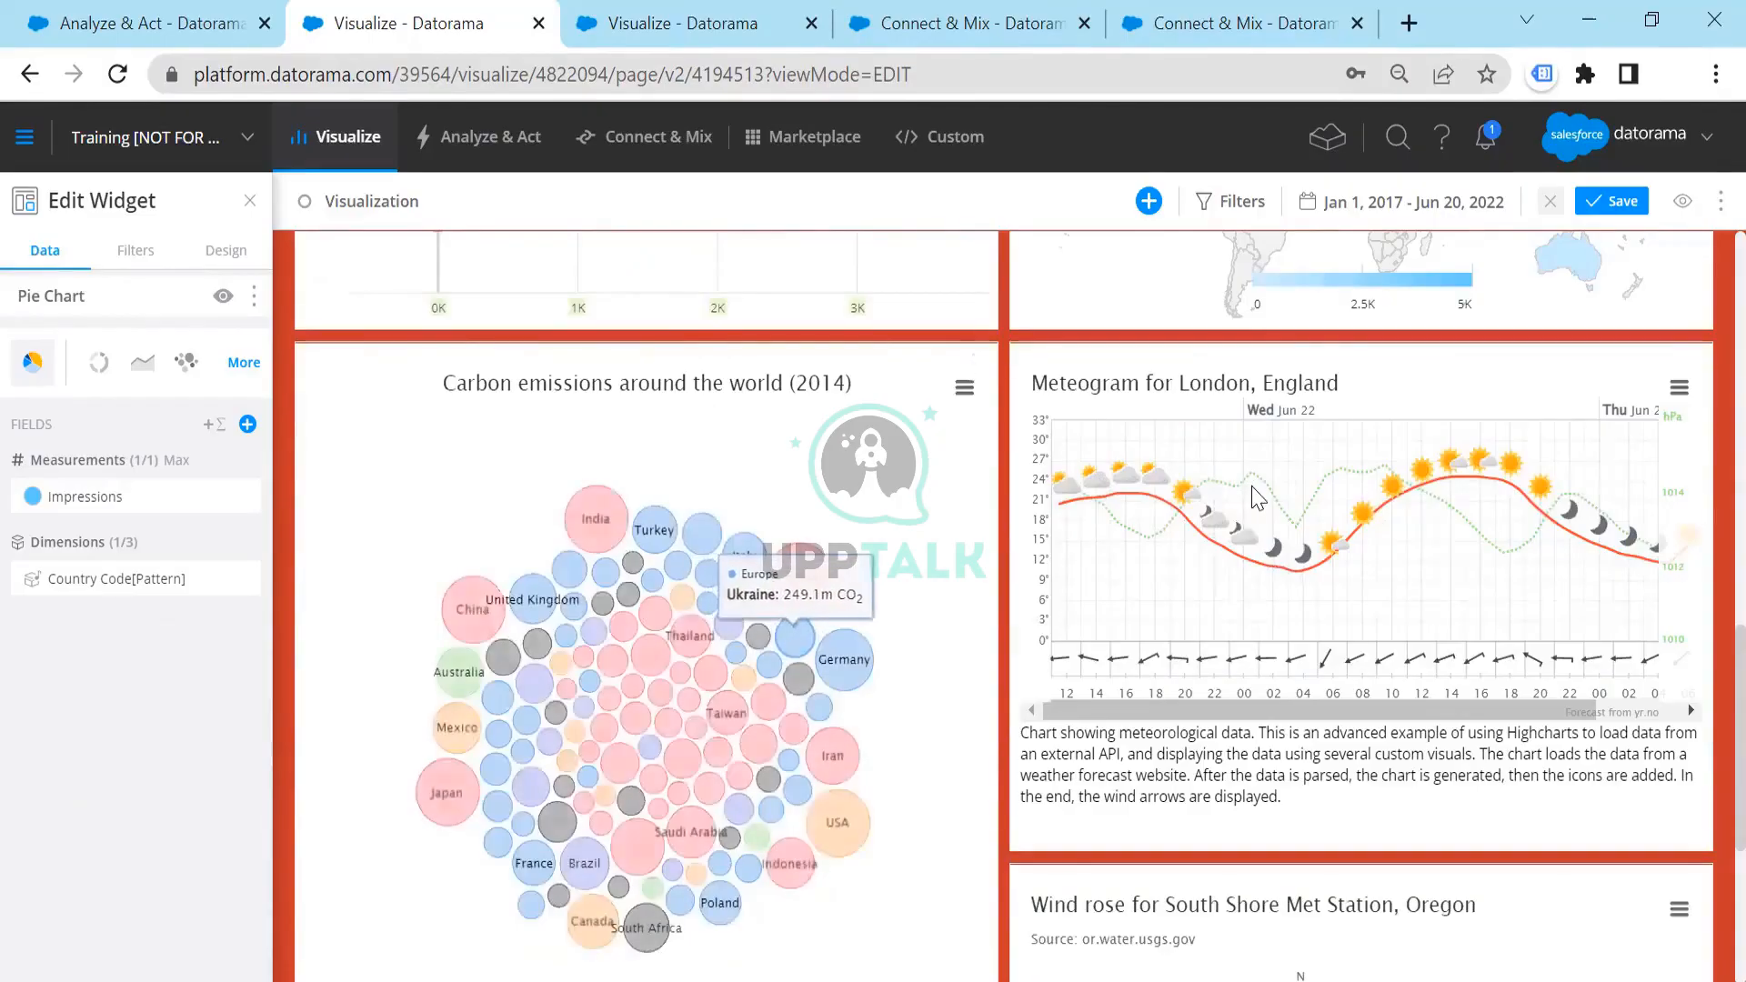
Look over the custom Carbon emissions, Meteogram and Wind rose chart widgets and their data point details
scroll(1260, 492, "up", 1)
scroll(1260, 491, "up", 2)
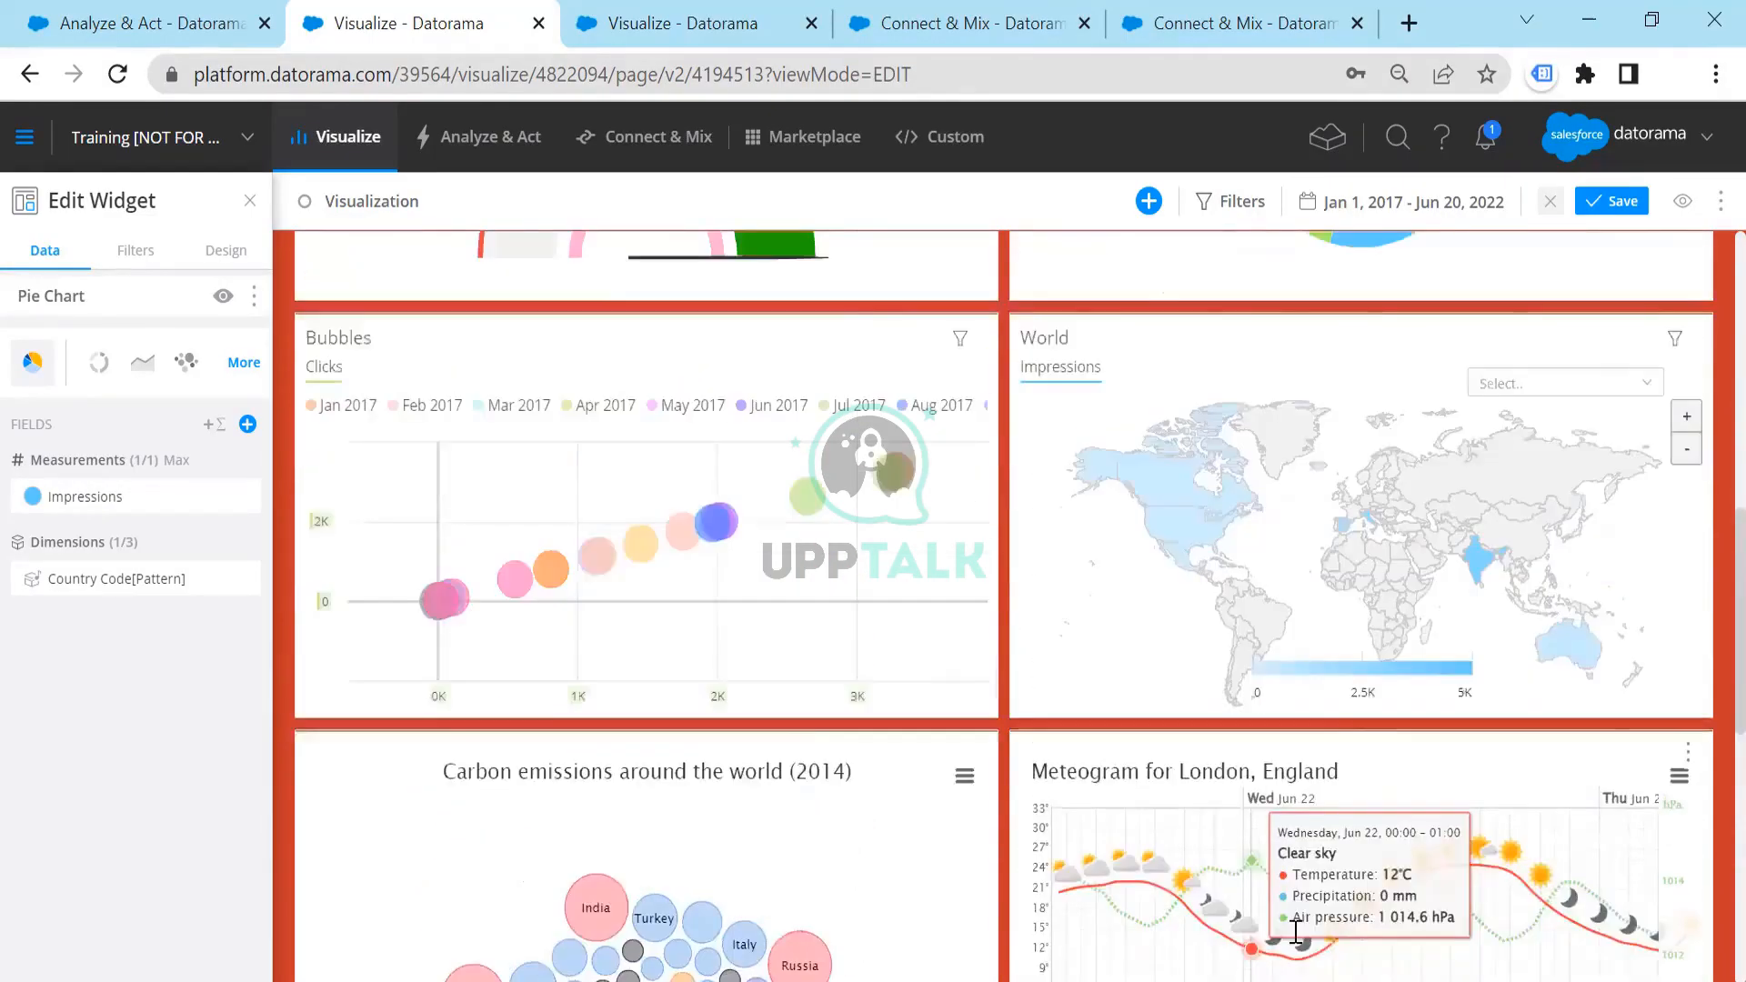
scroll(1278, 789, "down", 3)
scroll(832, 652, "down", 3)
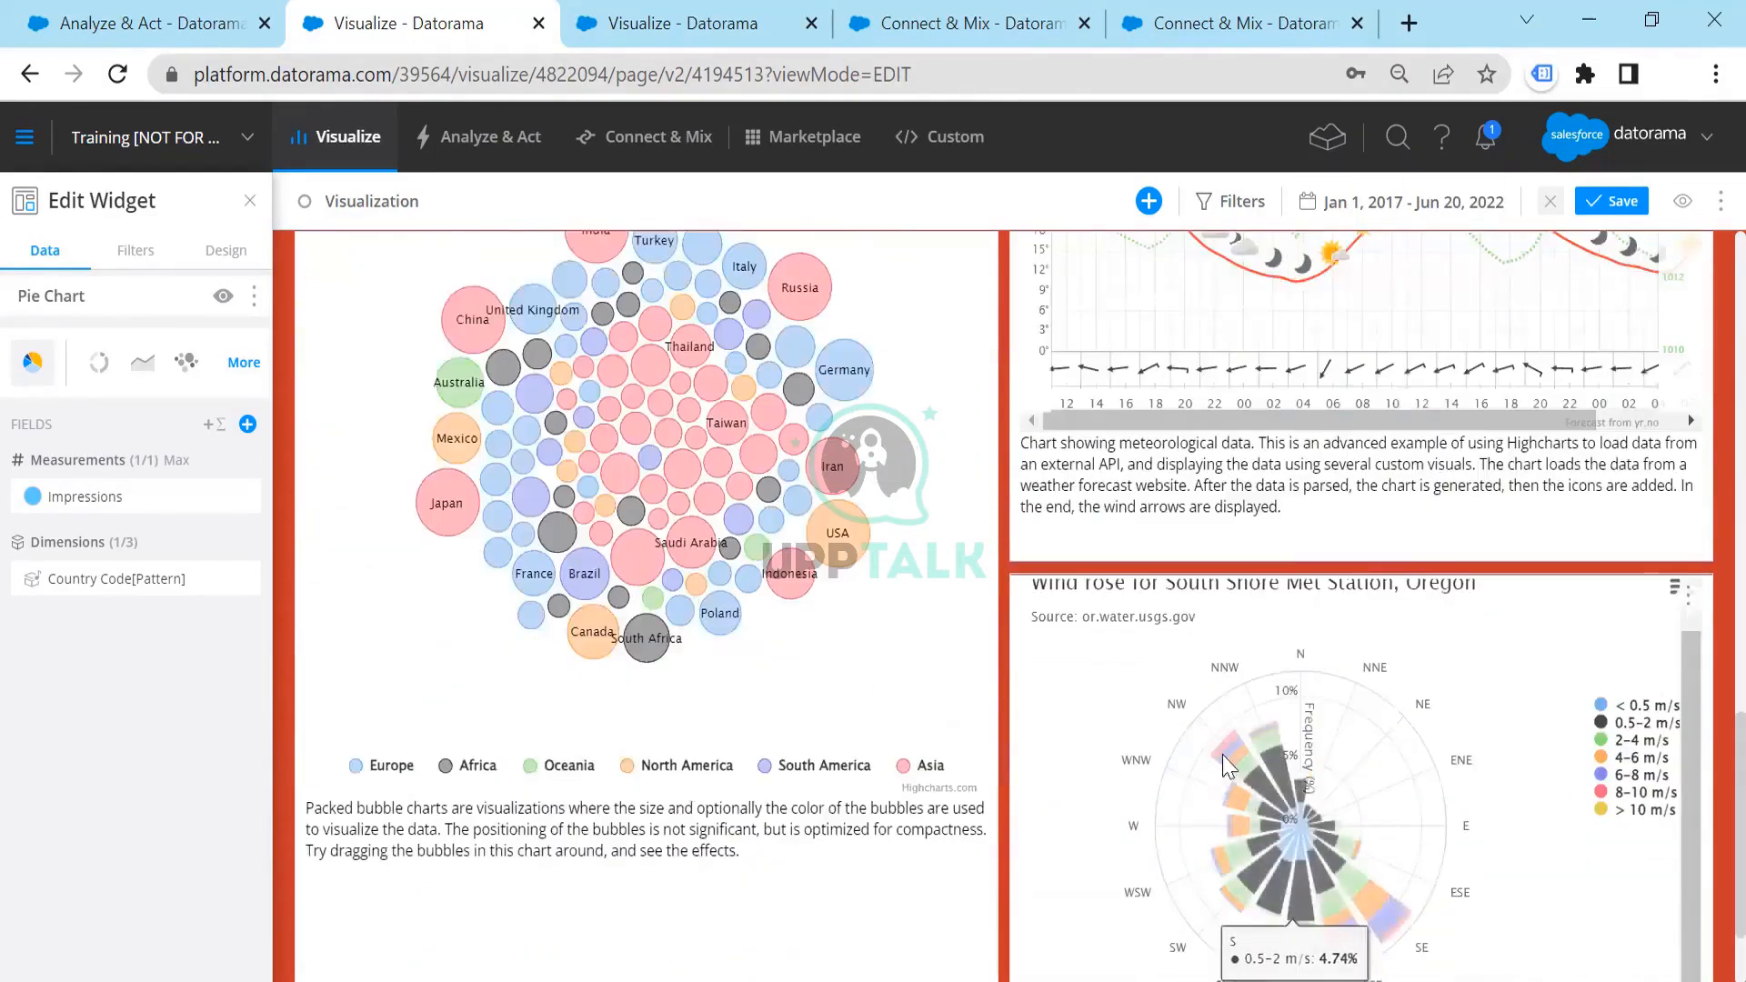
scroll(801, 648, "up", 3)
scroll(779, 647, "down", 3)
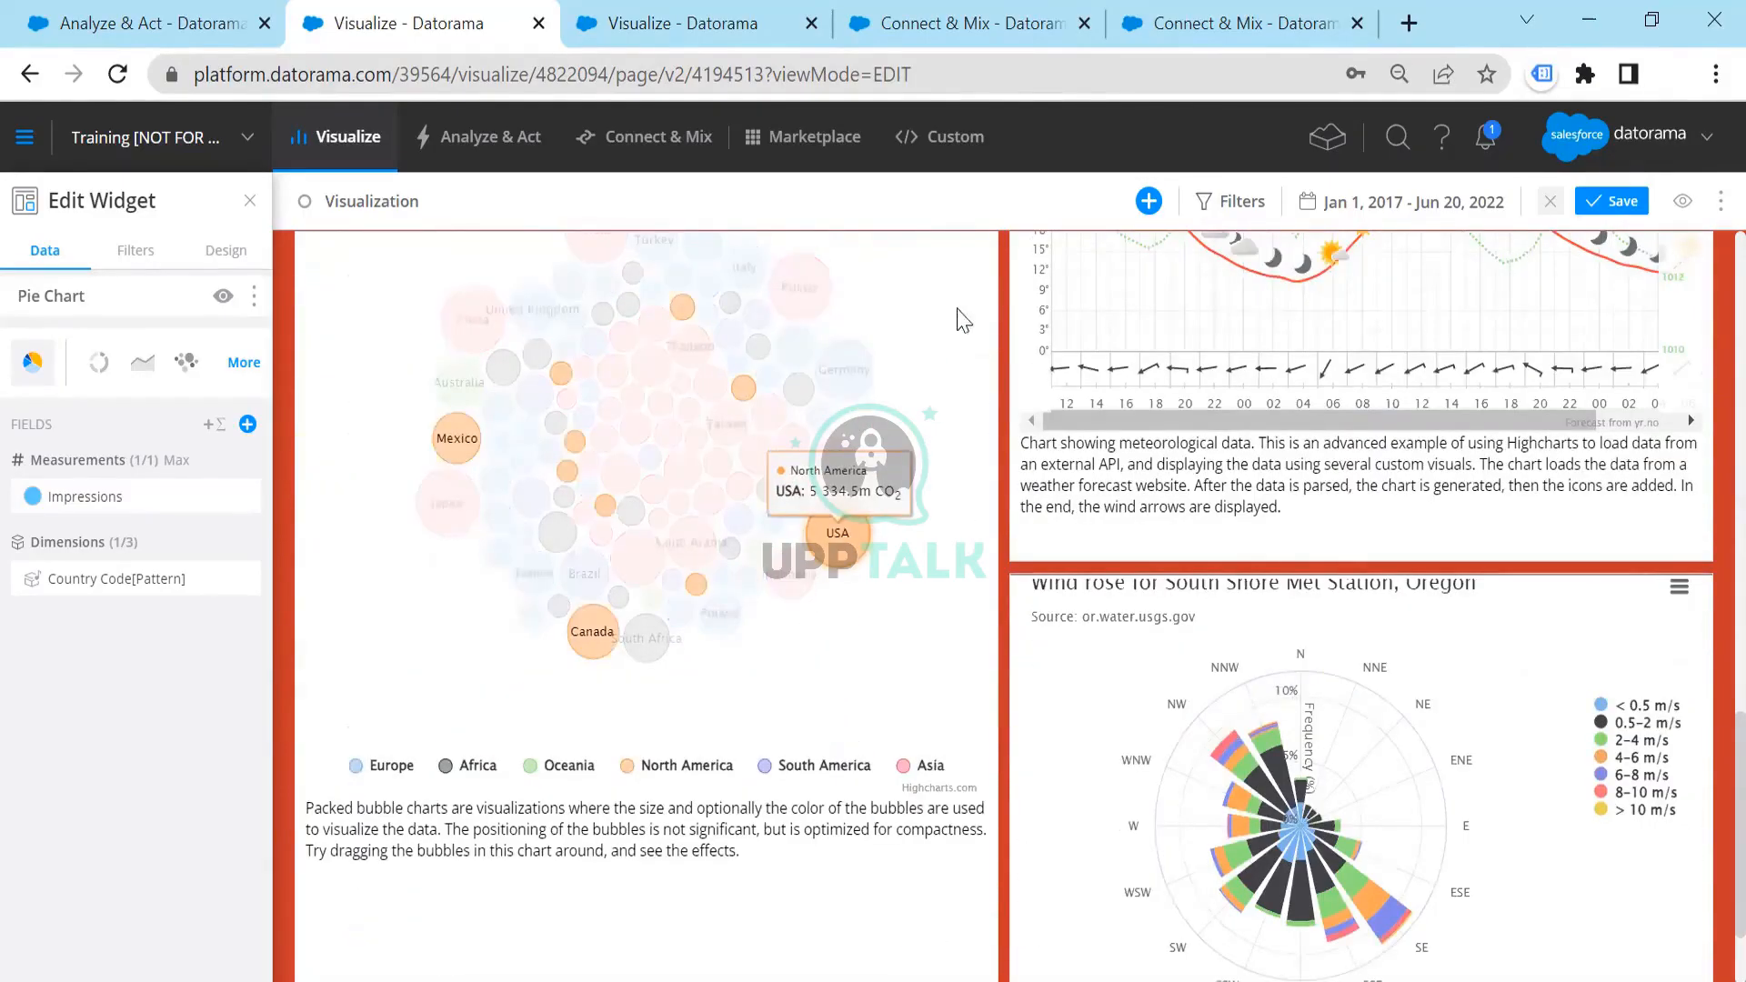
scroll(888, 389, "up", 3)
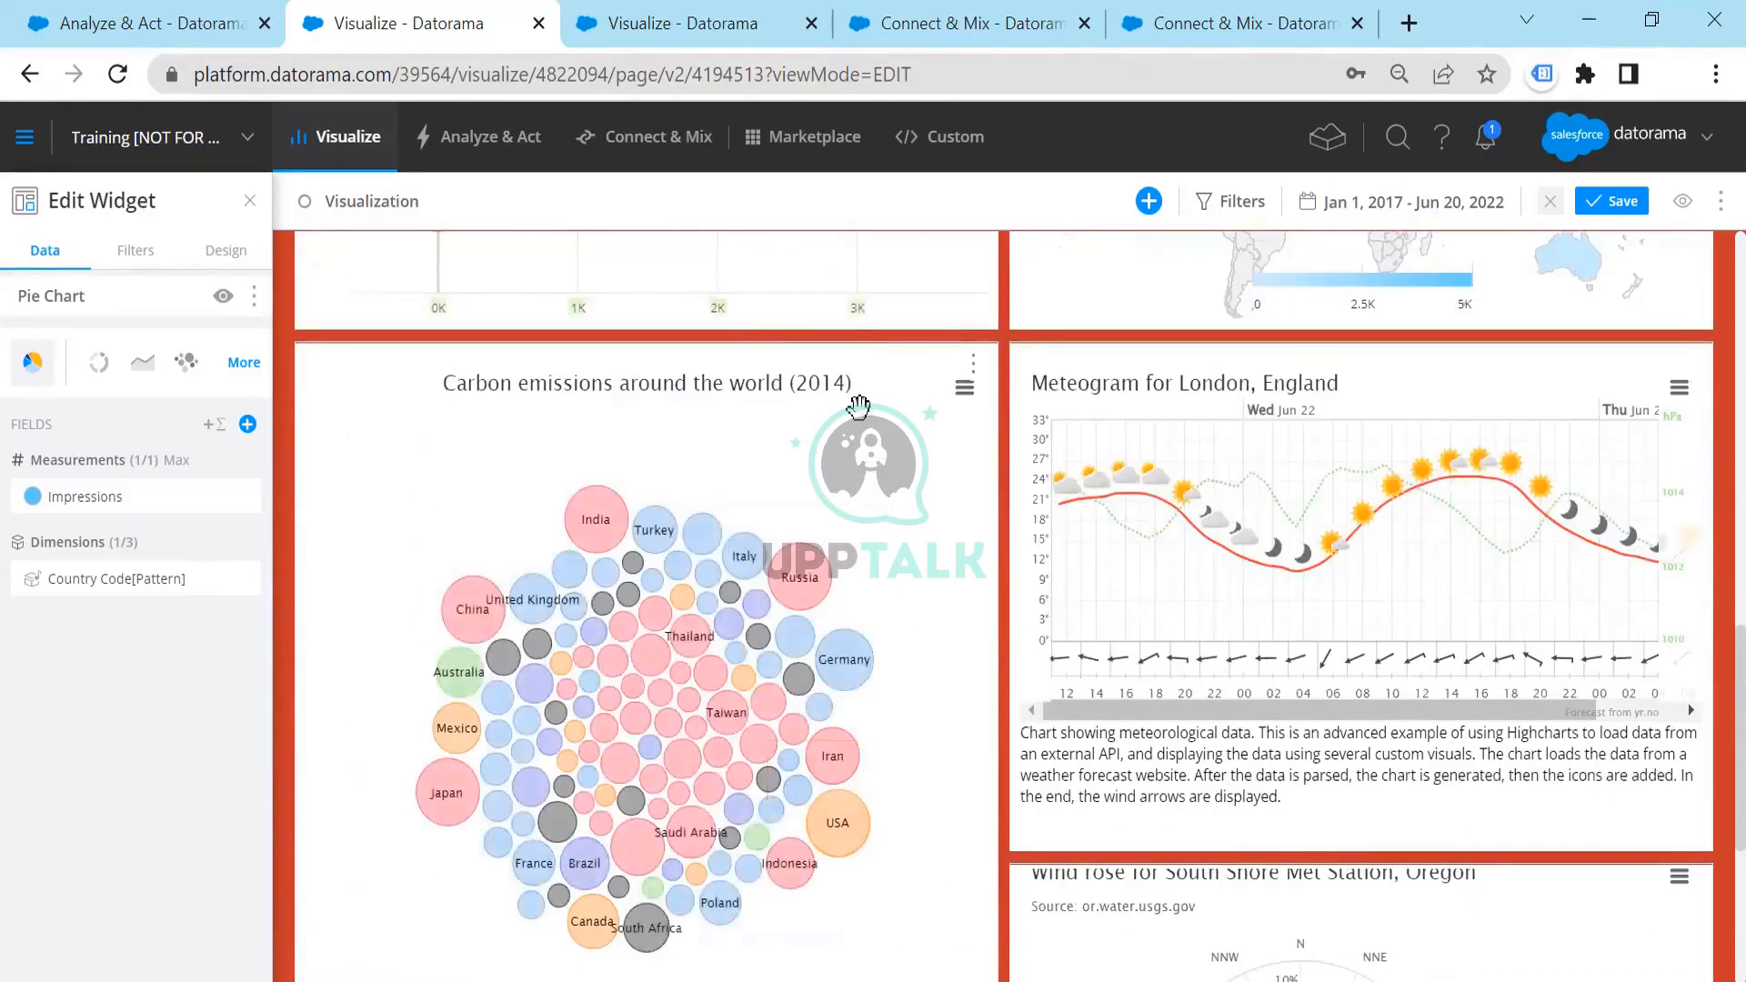
scroll(852, 427, "up", 8)
scroll(784, 630, "down", 6)
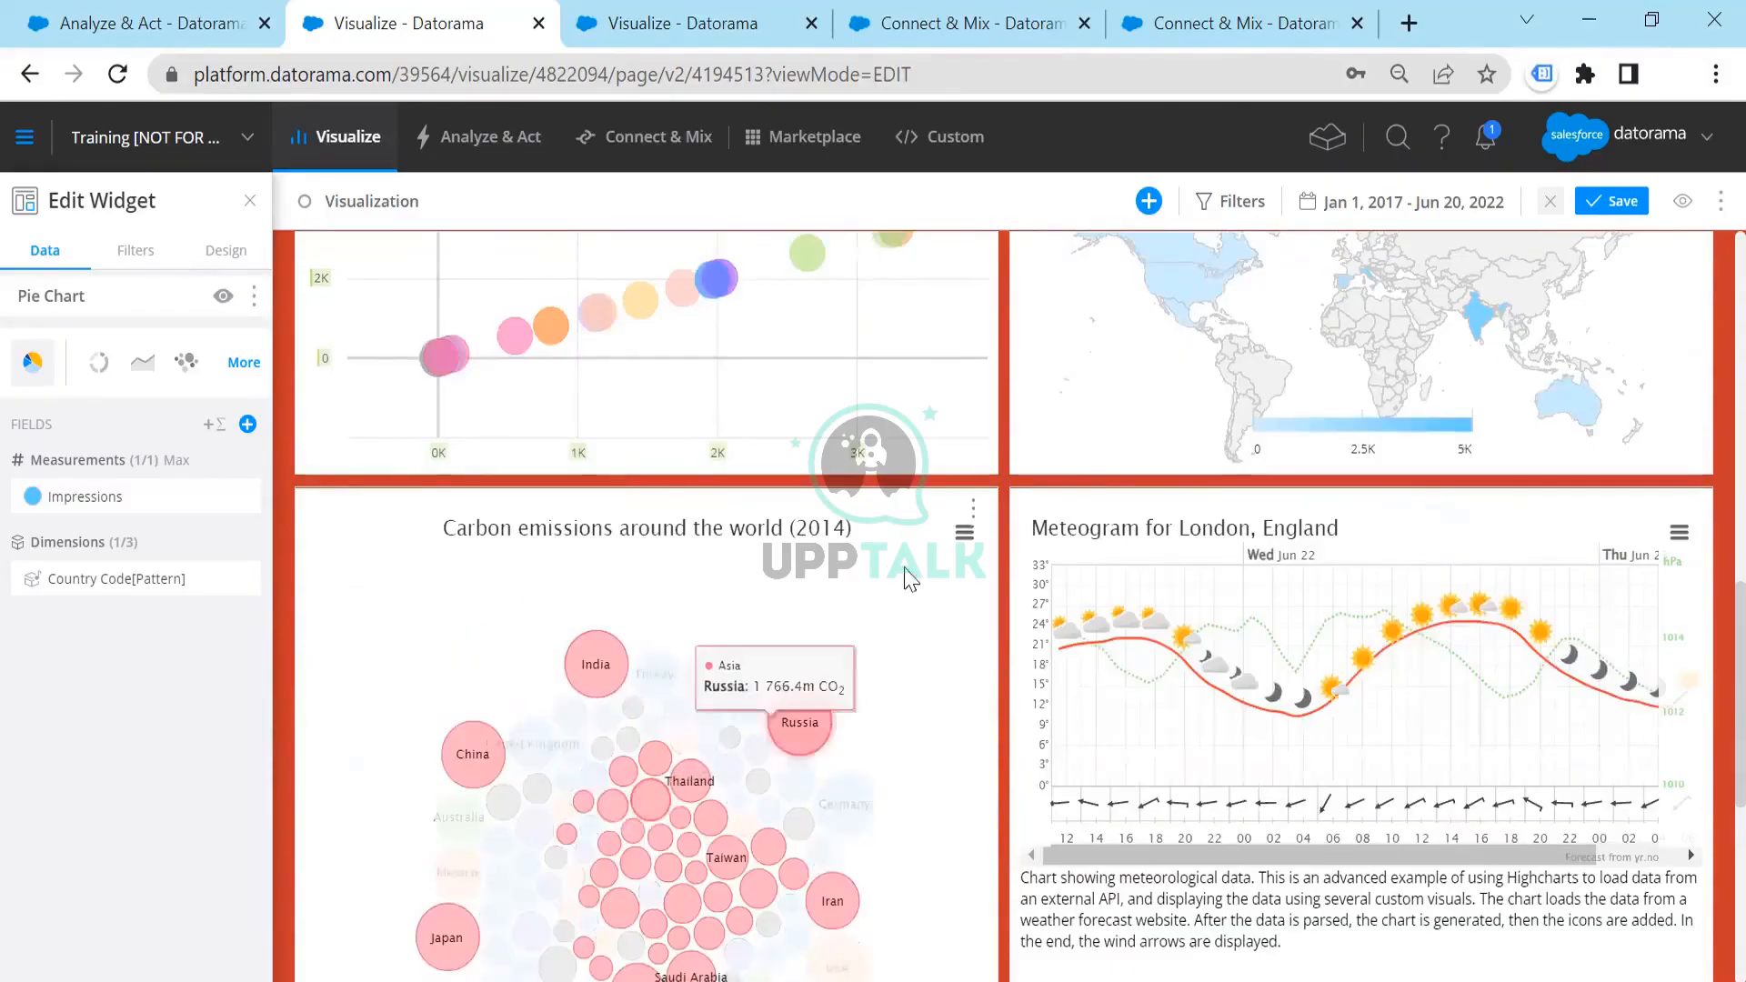
Open the Carbon emissions widget in the Custom Widget Editor and highlight the Europe series data in its JavaScript code
left_click(921, 507)
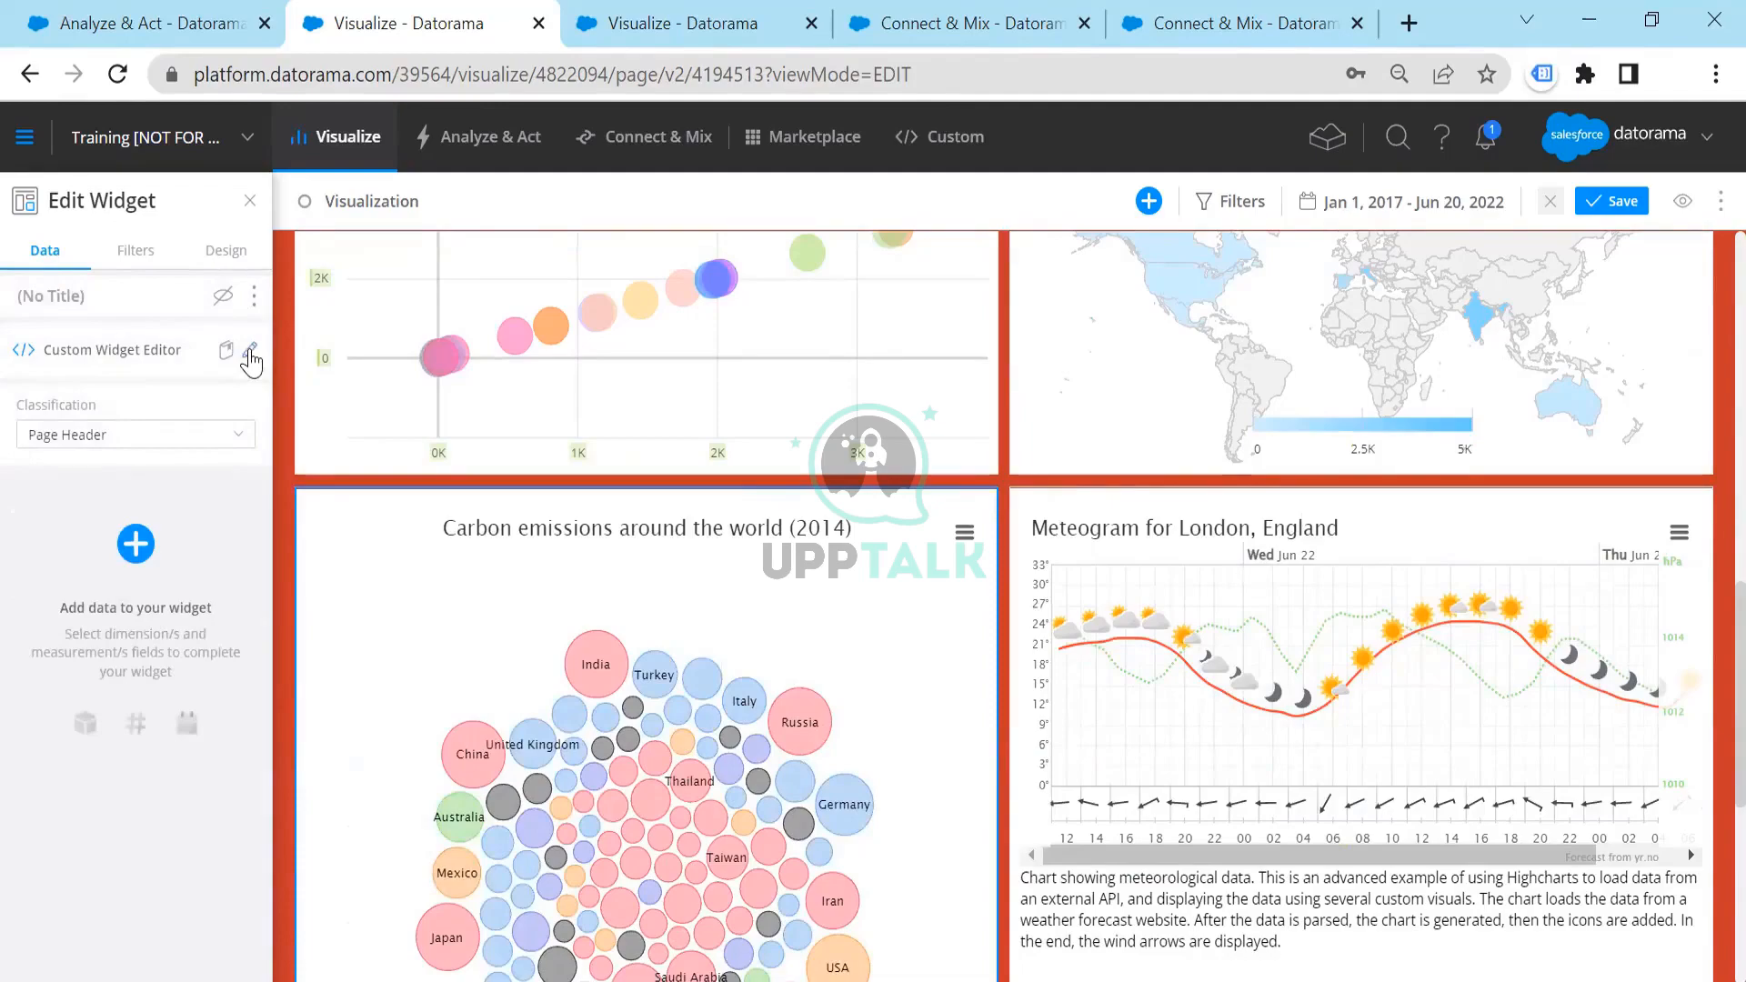
left_click(251, 351)
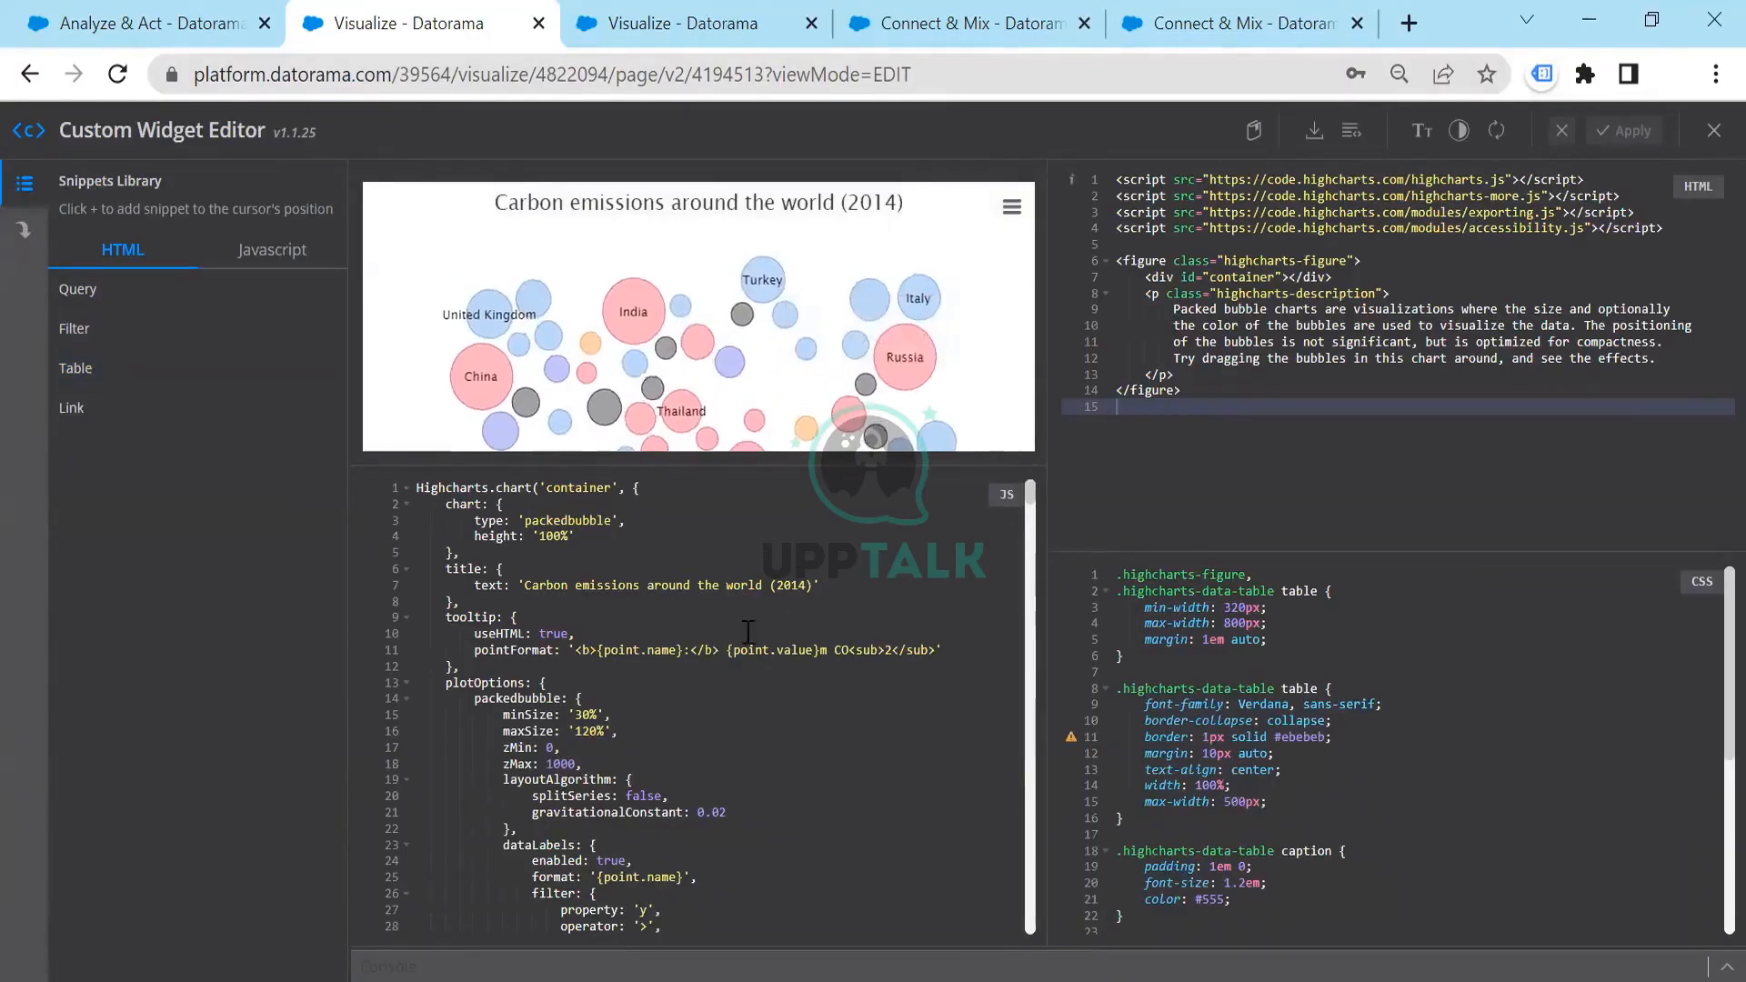
scroll(800, 591, "down", 5)
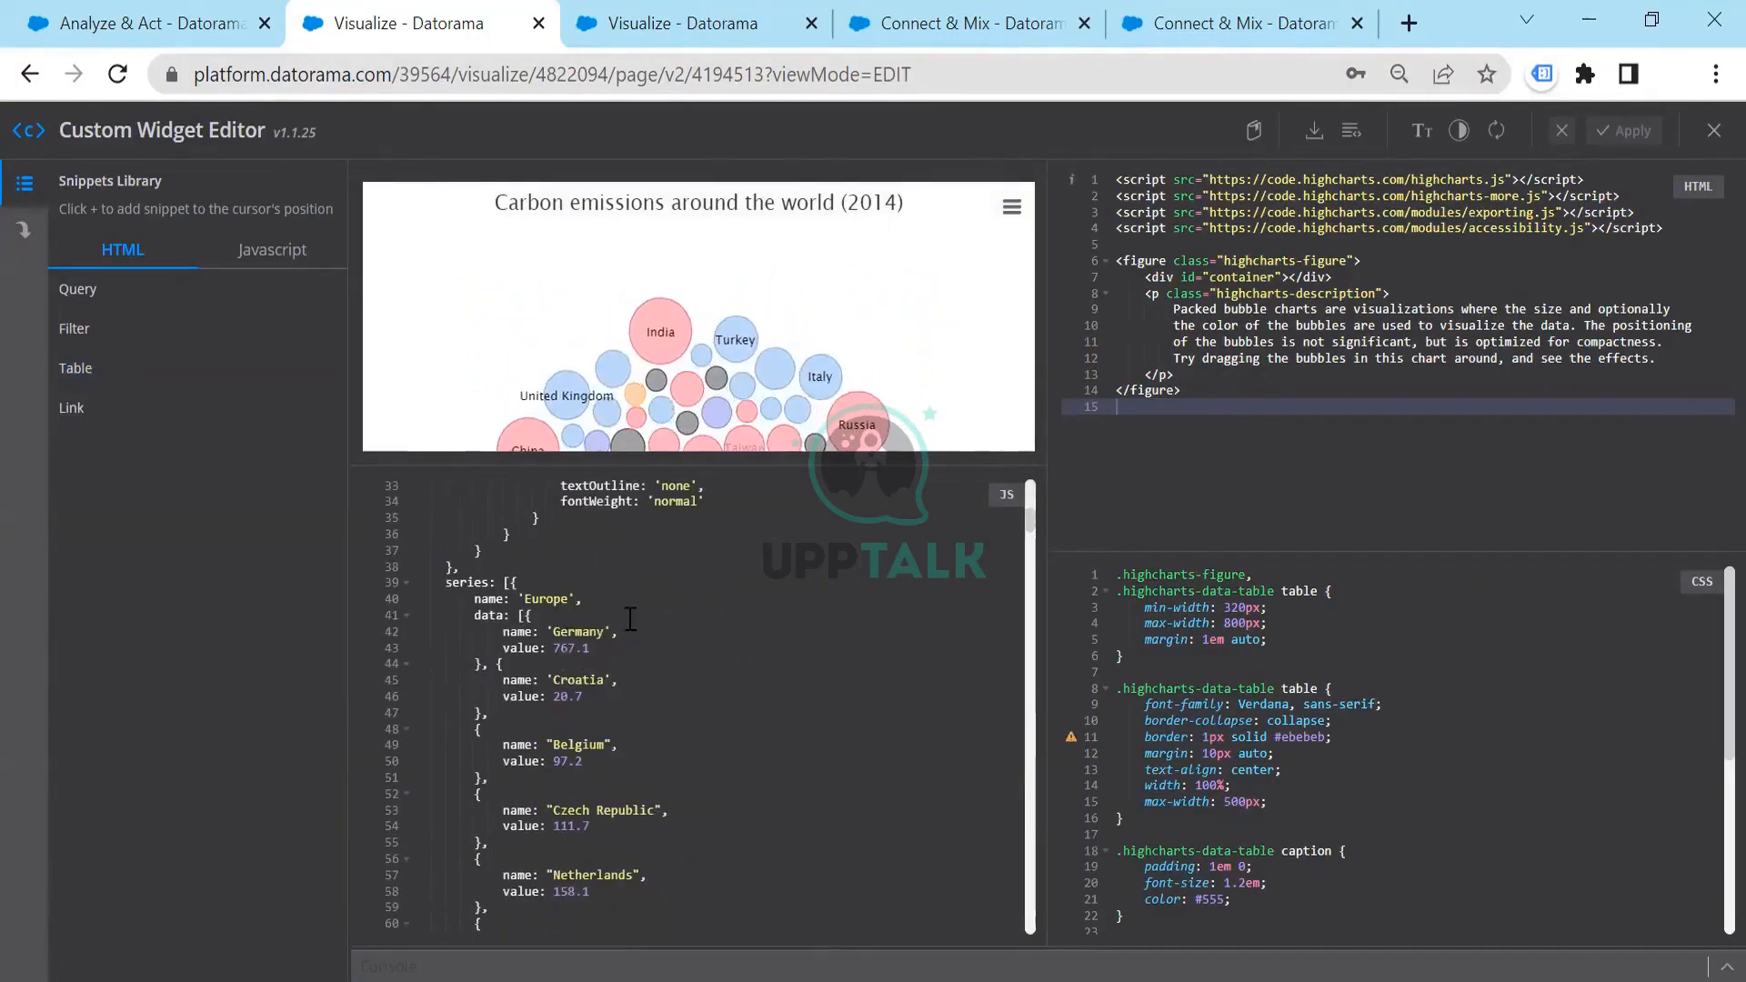
left_click_drag(637, 583, 664, 893)
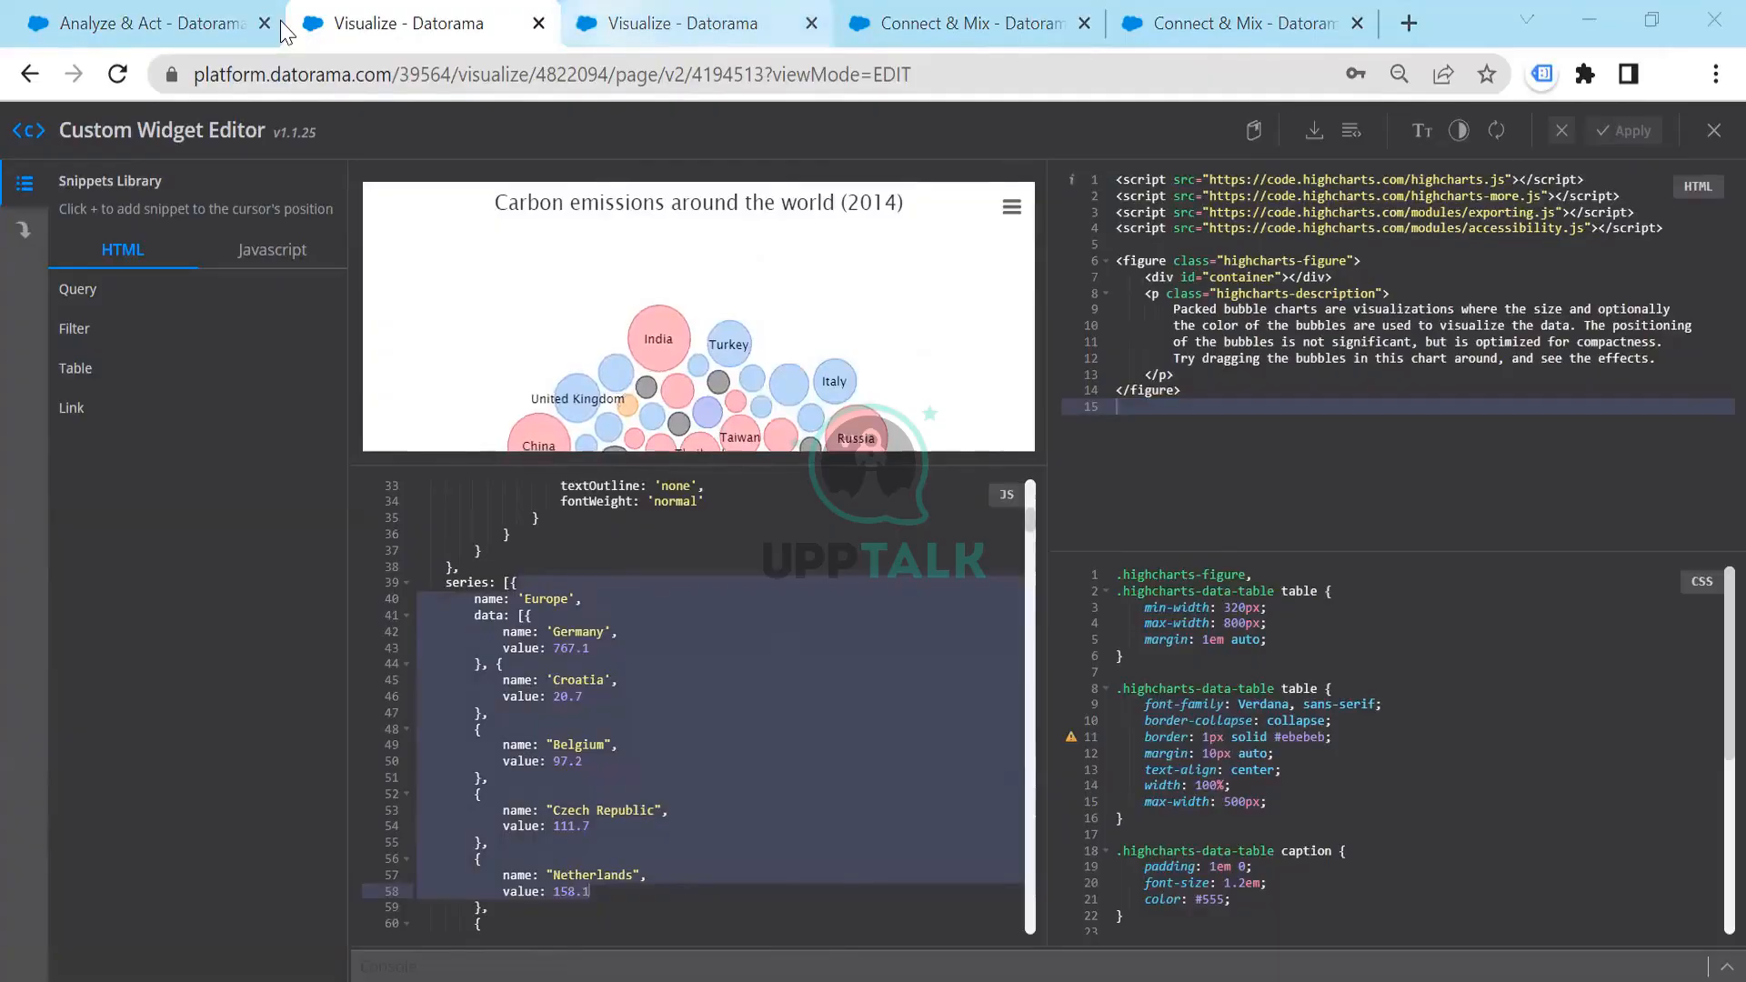
Switch to the other Visualization dashboard tab, put the page in edit mode, select the Pie Chart widget and open the widget choices
key("ctrl+Tab")
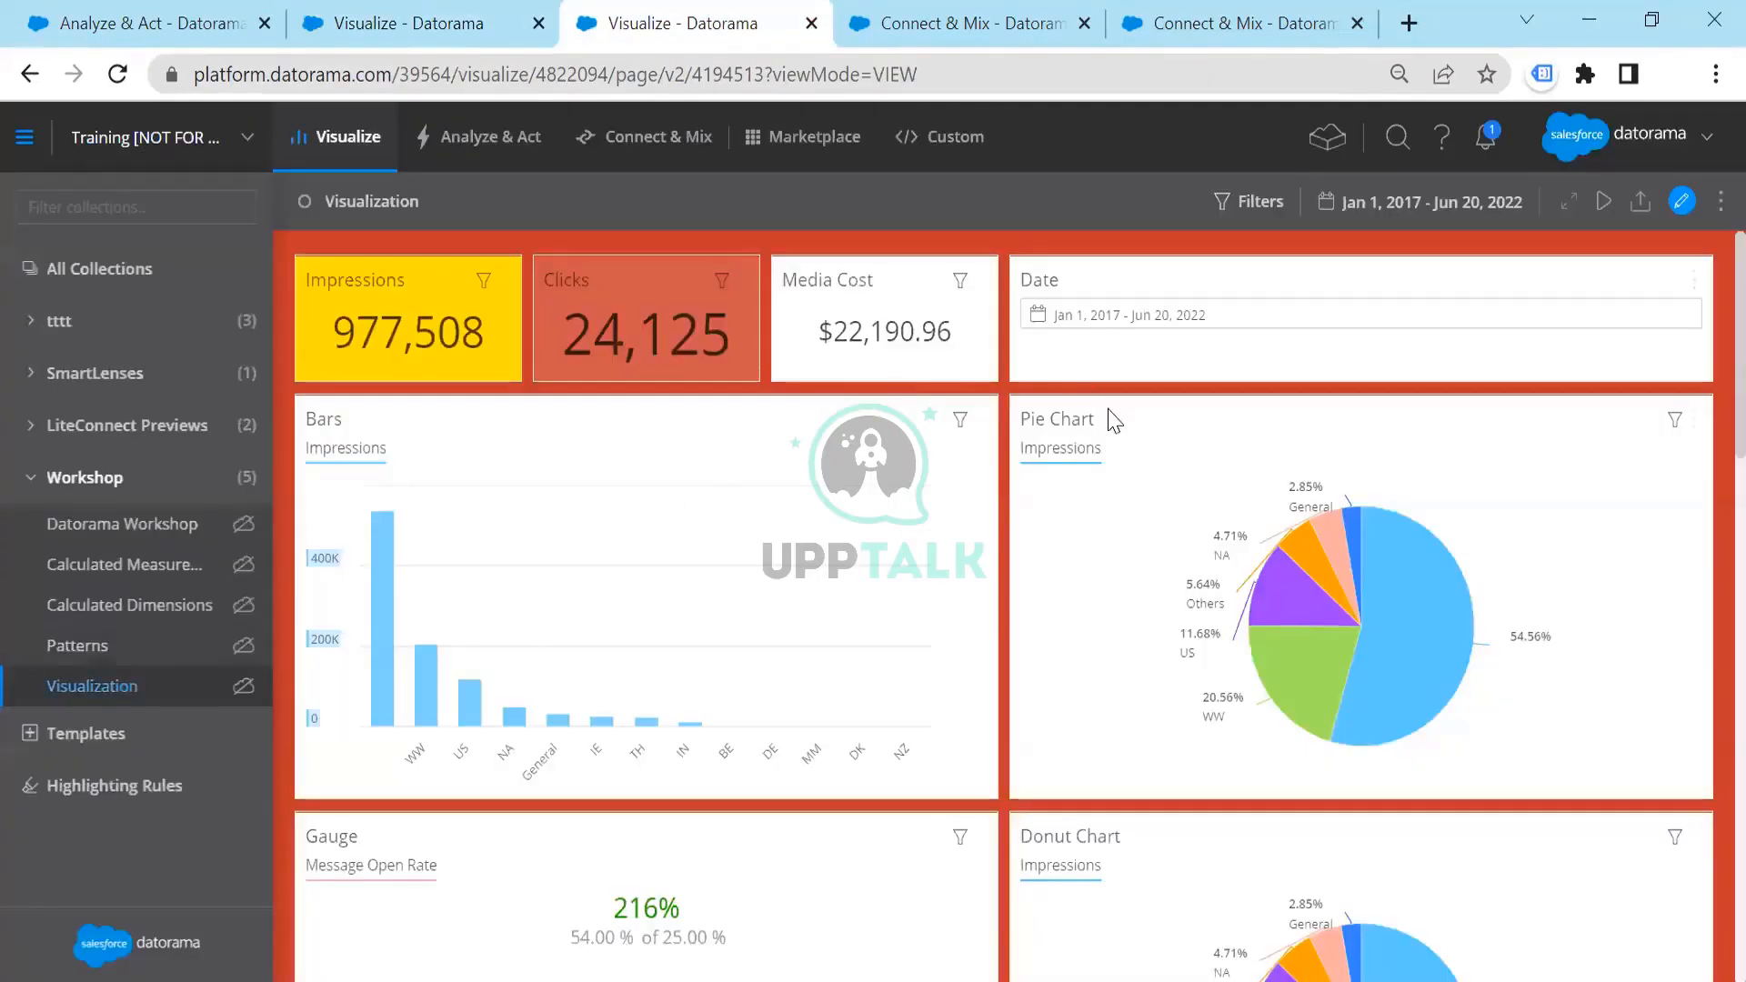
left_click(1682, 200)
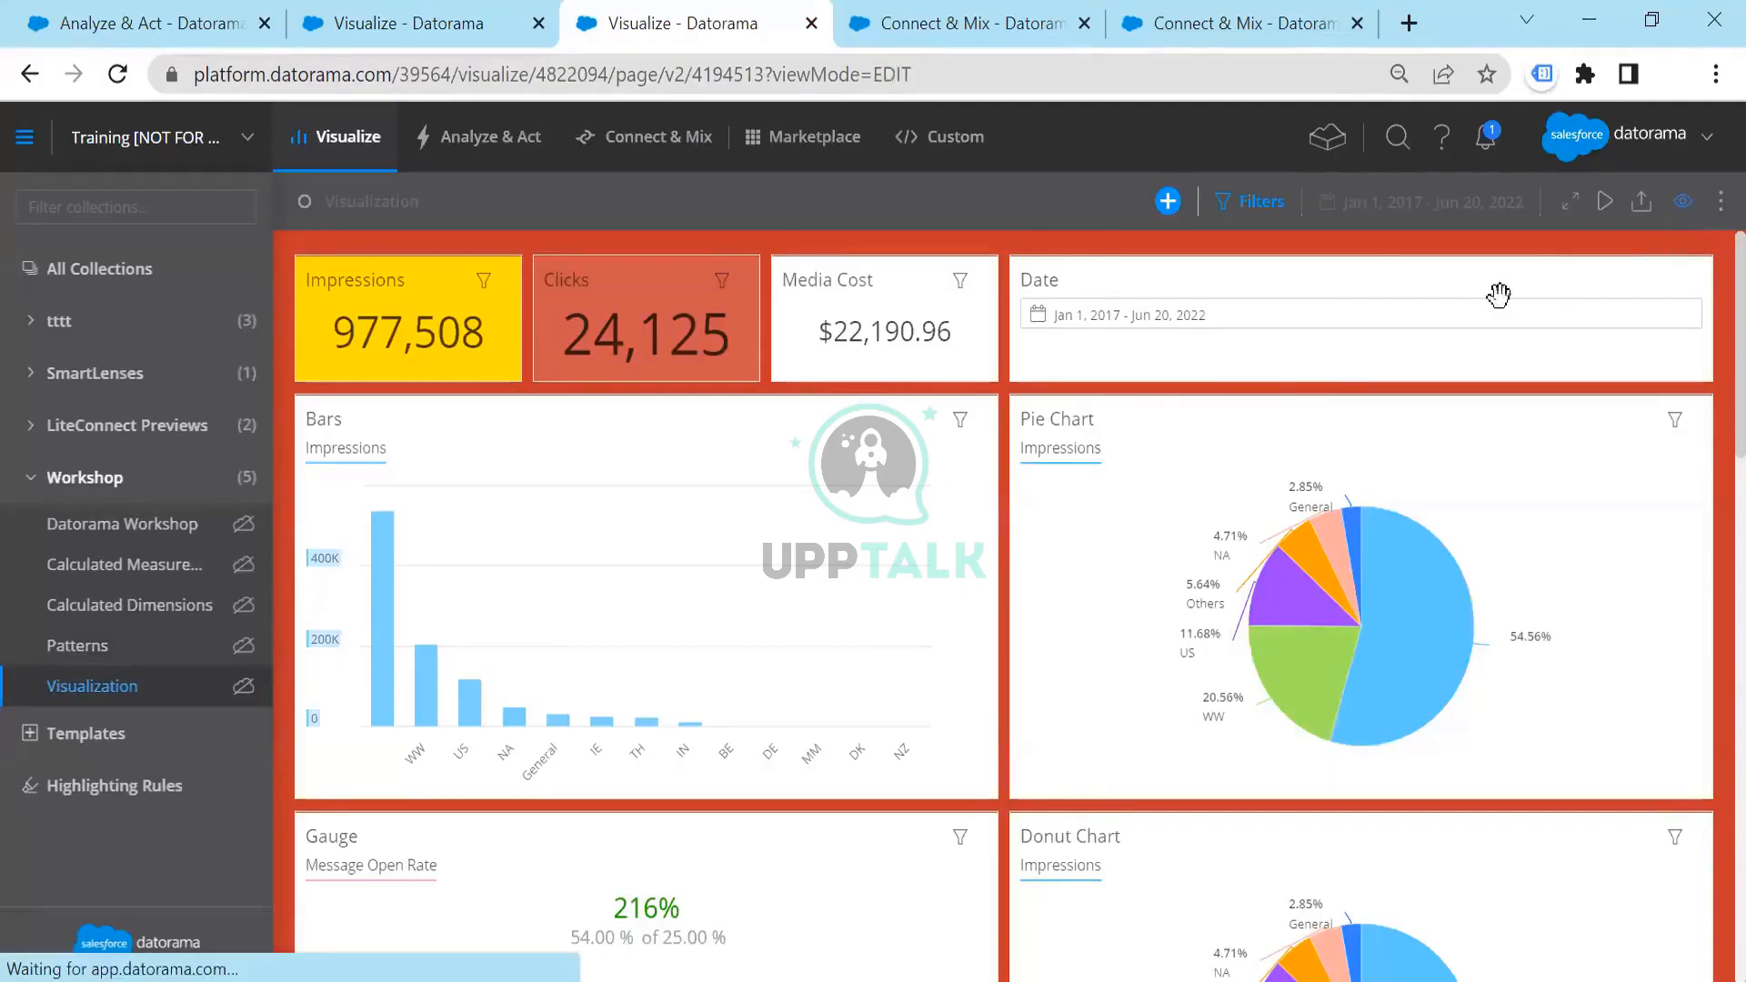
left_click(1212, 411)
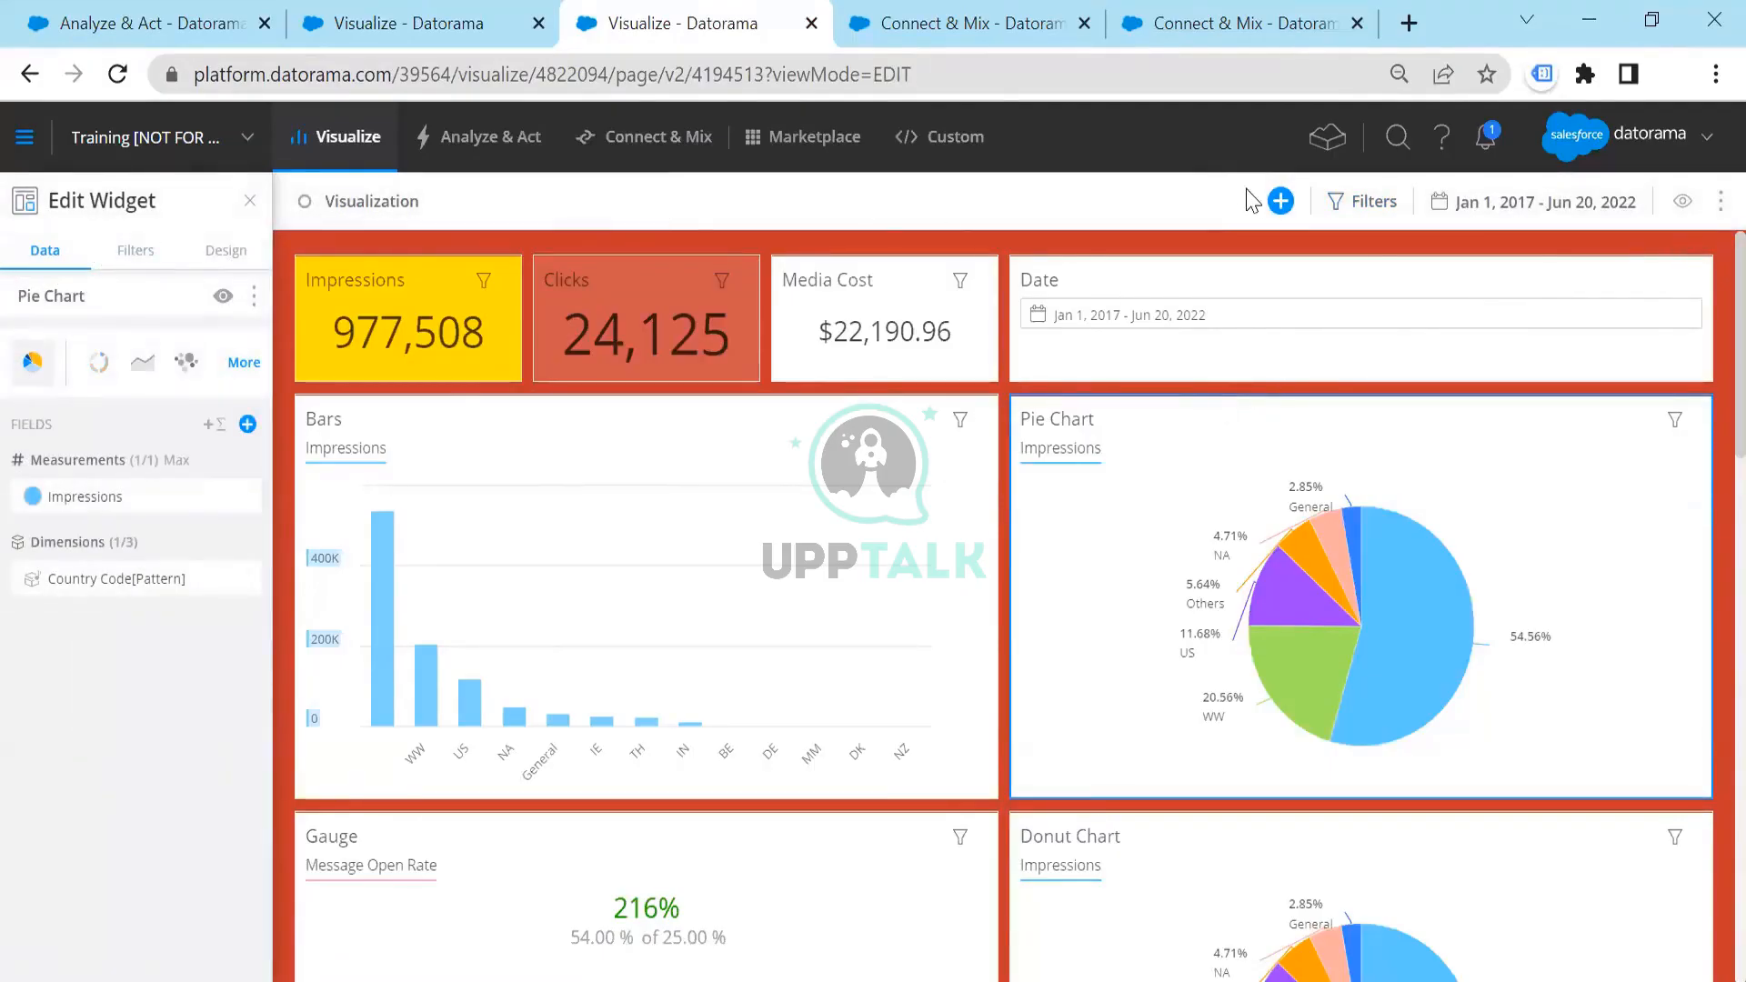
left_click(1278, 201)
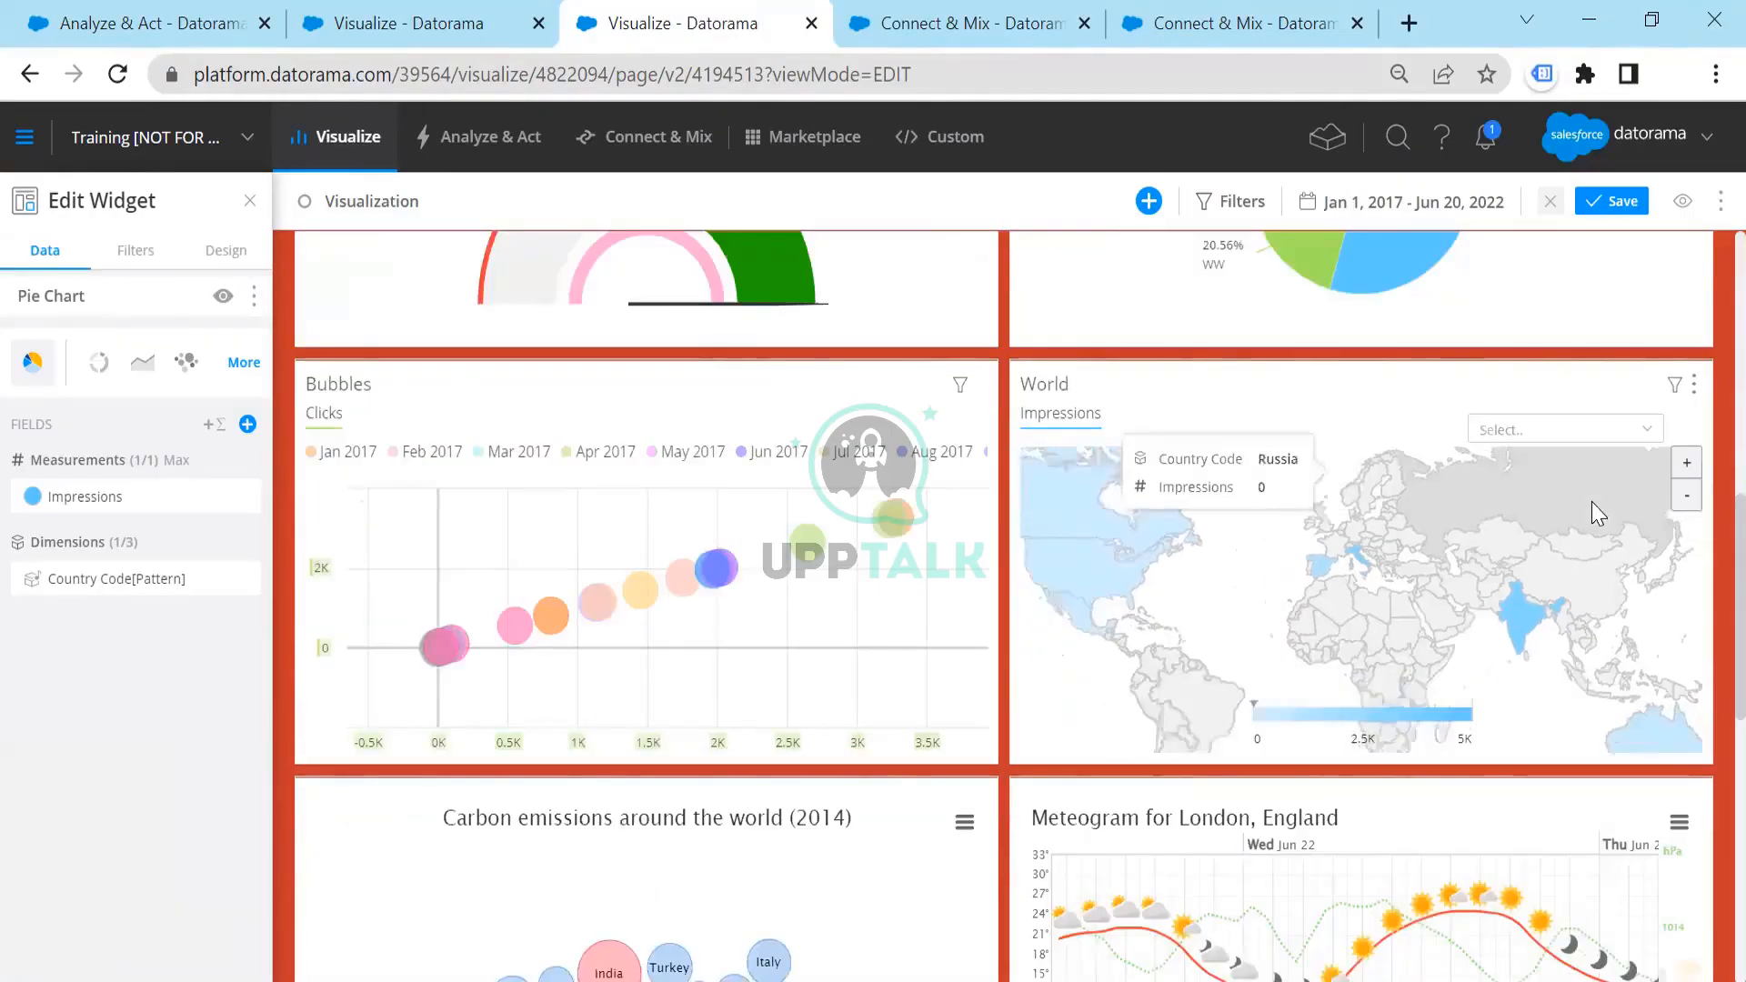
Review the dashboard's standard widgets and its custom Highcharts widgets, from the World map to the Wind rose chart
scroll(1702, 532, "down", 5)
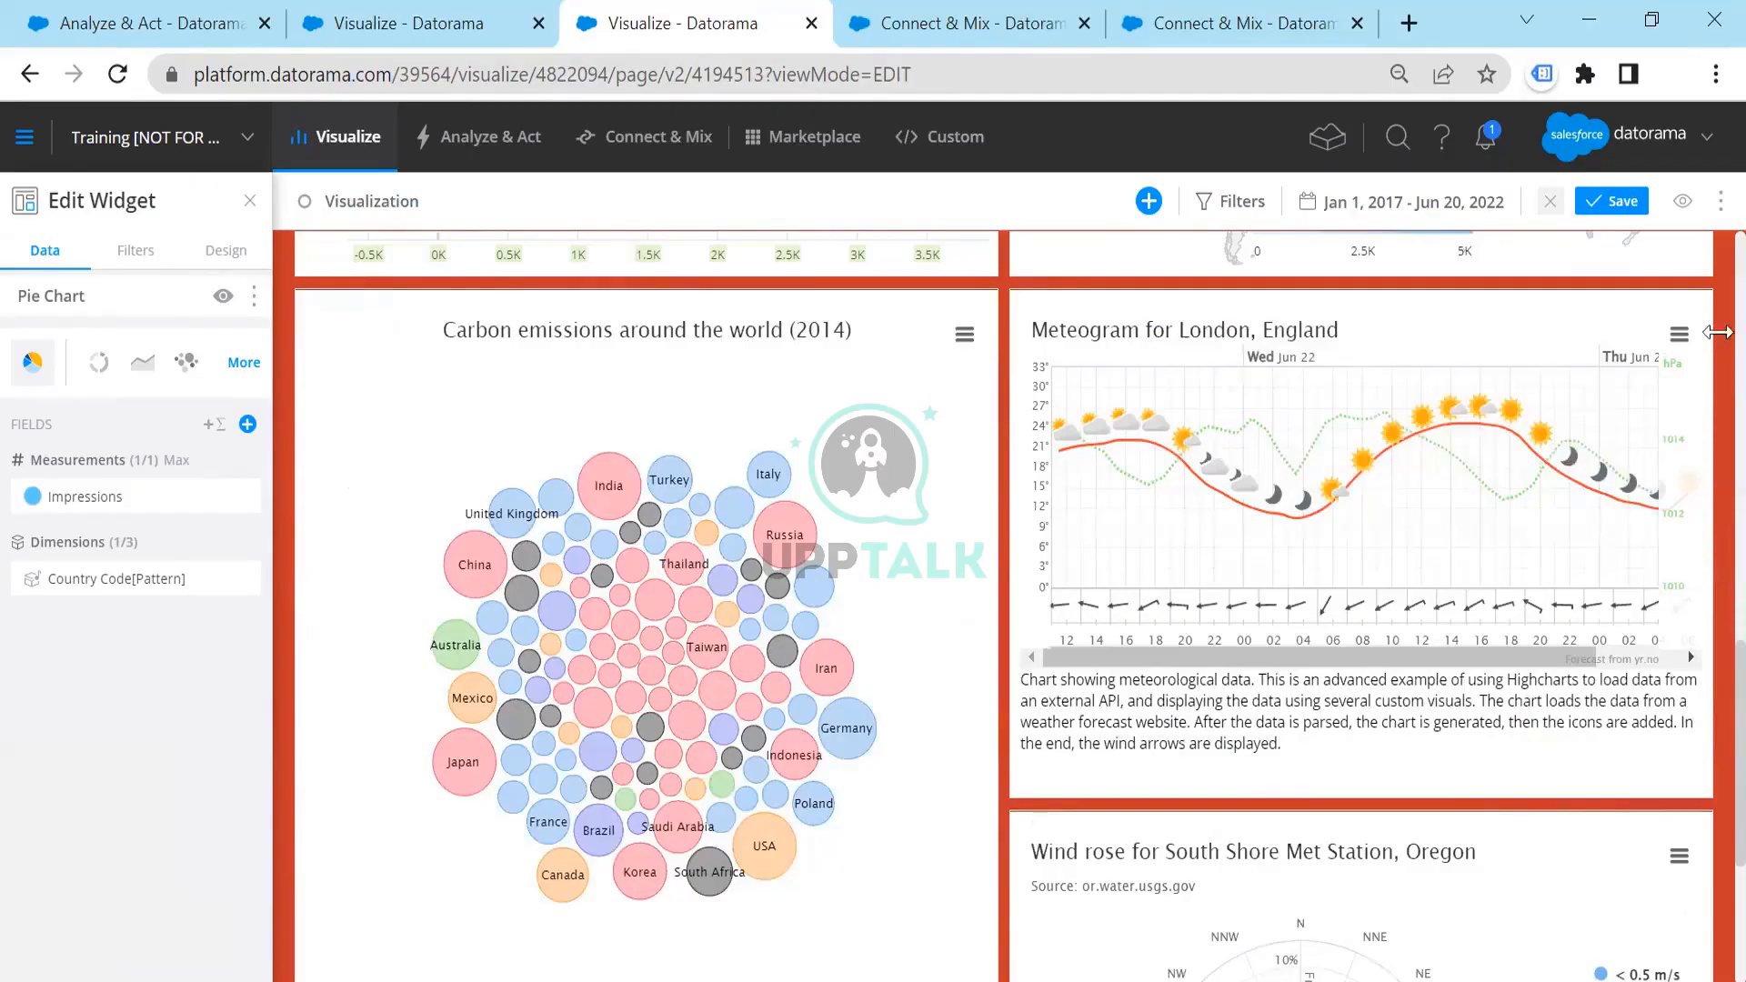
scroll(1446, 696, "up", 10)
scroll(1420, 719, "down", 5)
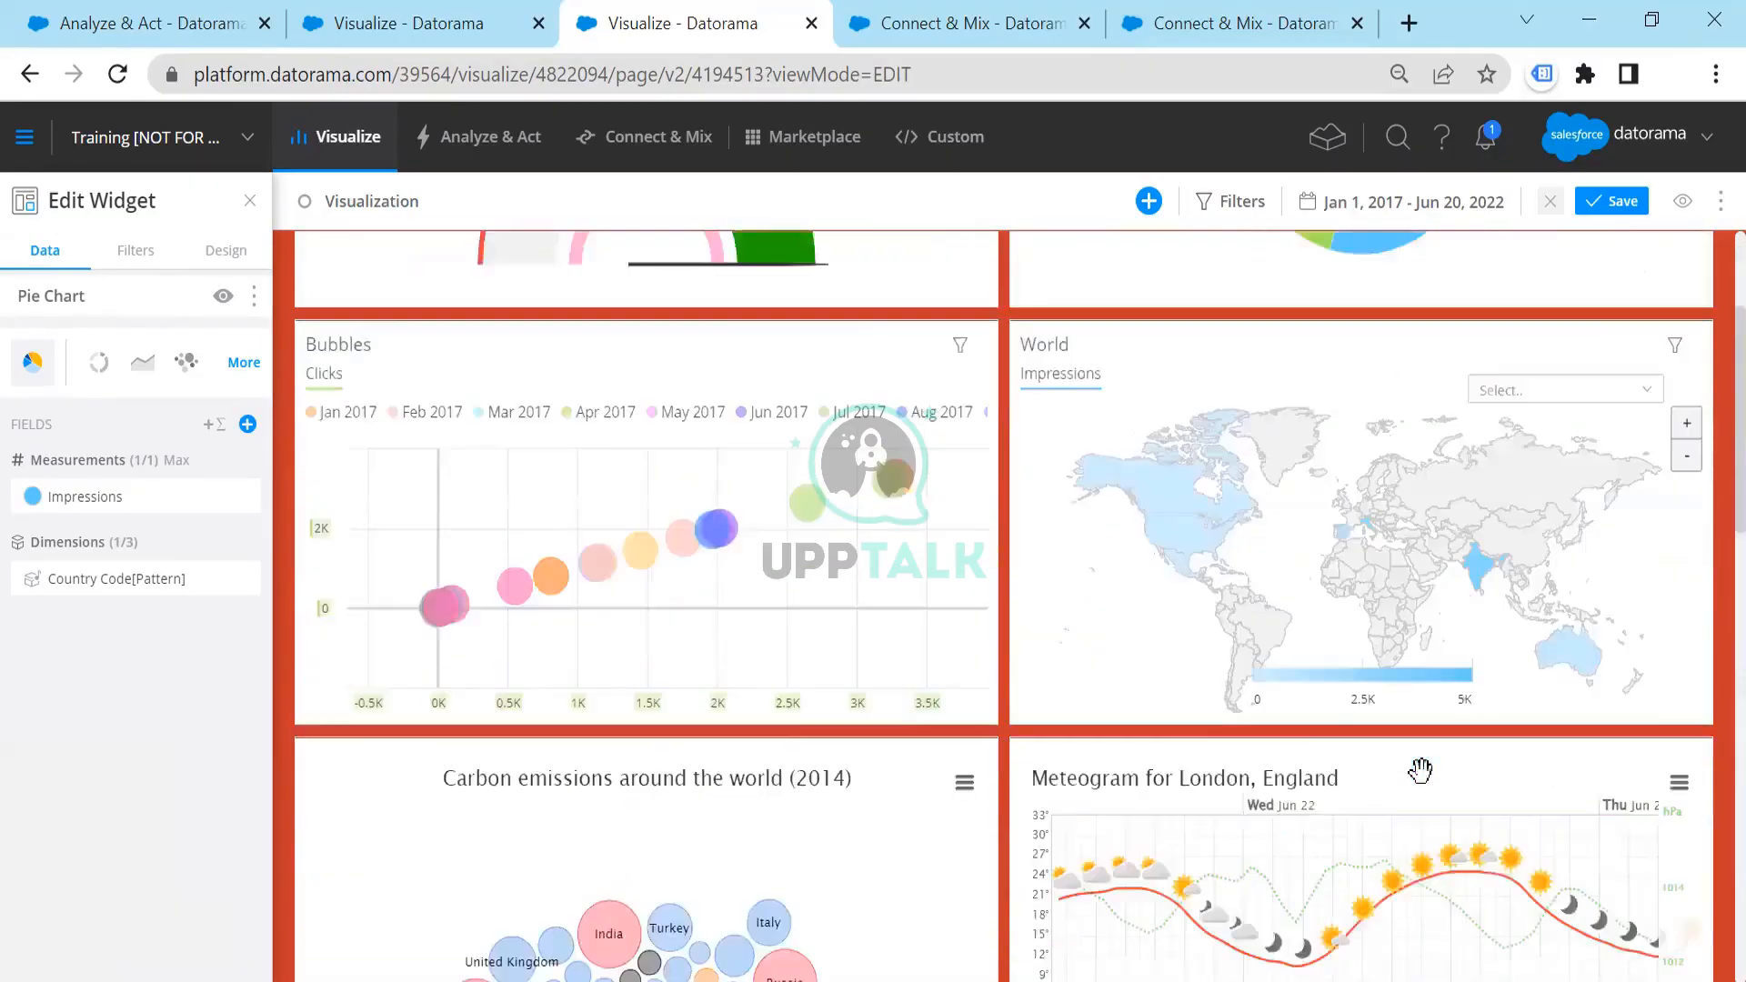
scroll(1420, 770, "down", 8)
scroll(1420, 771, "up", 3)
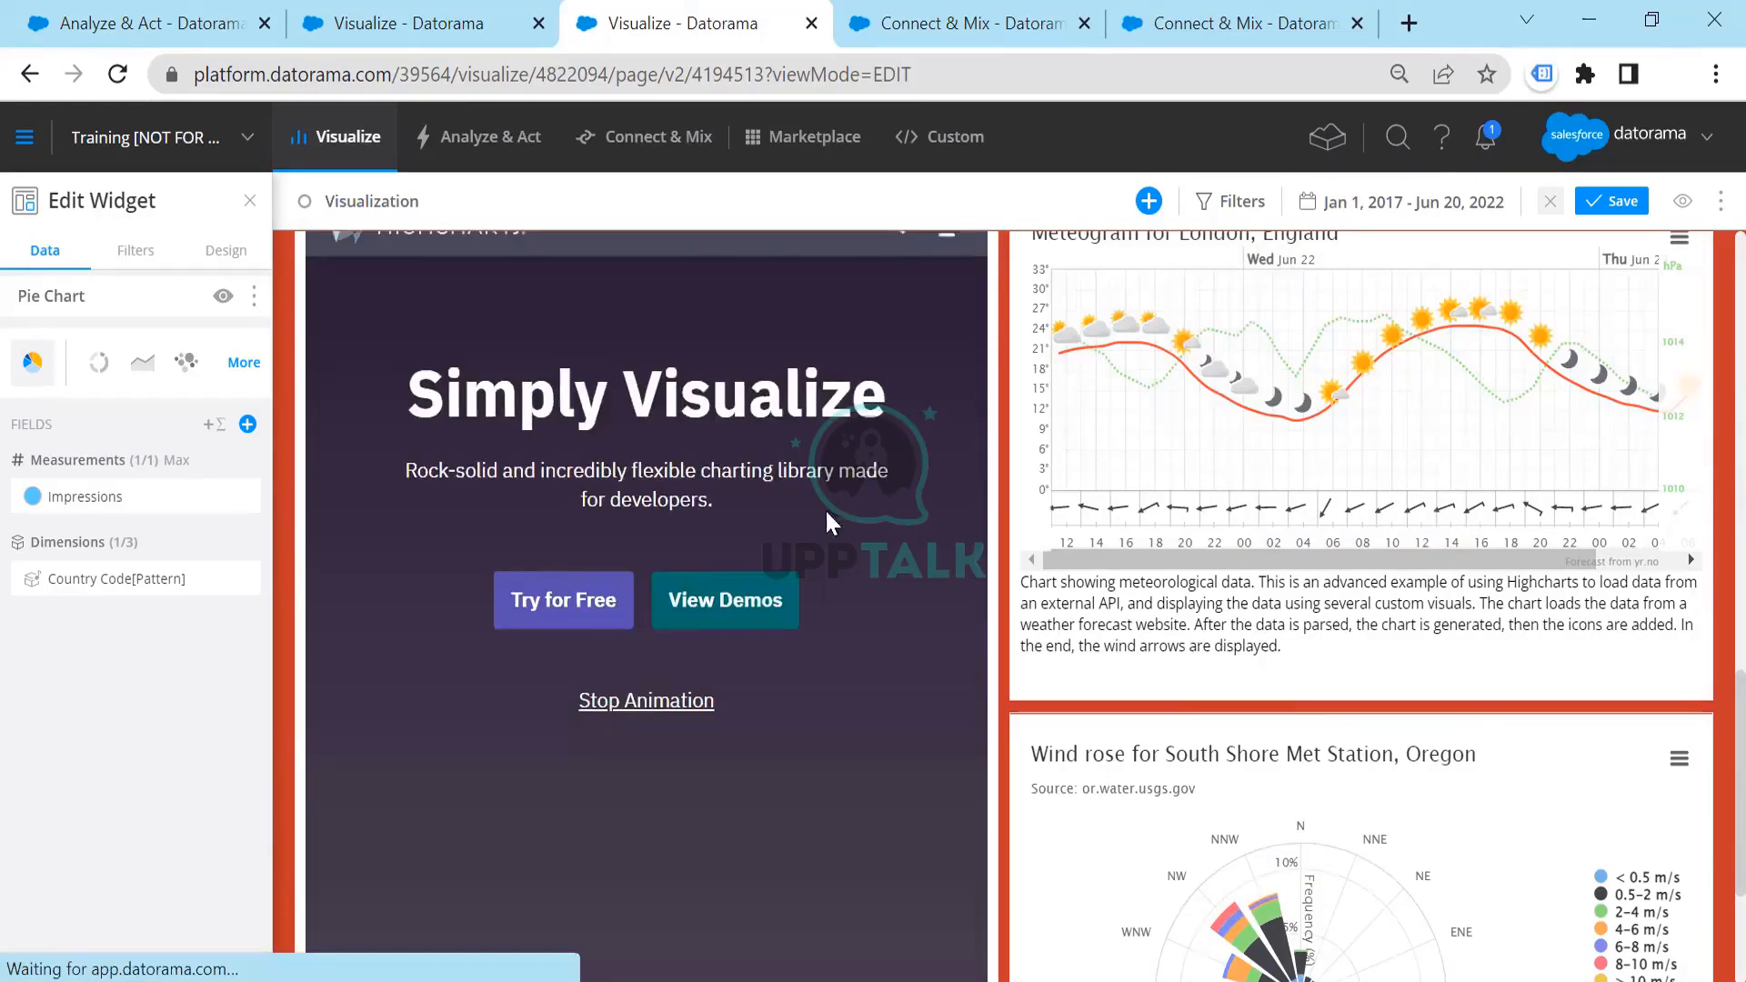
scroll(773, 614, "up", 5)
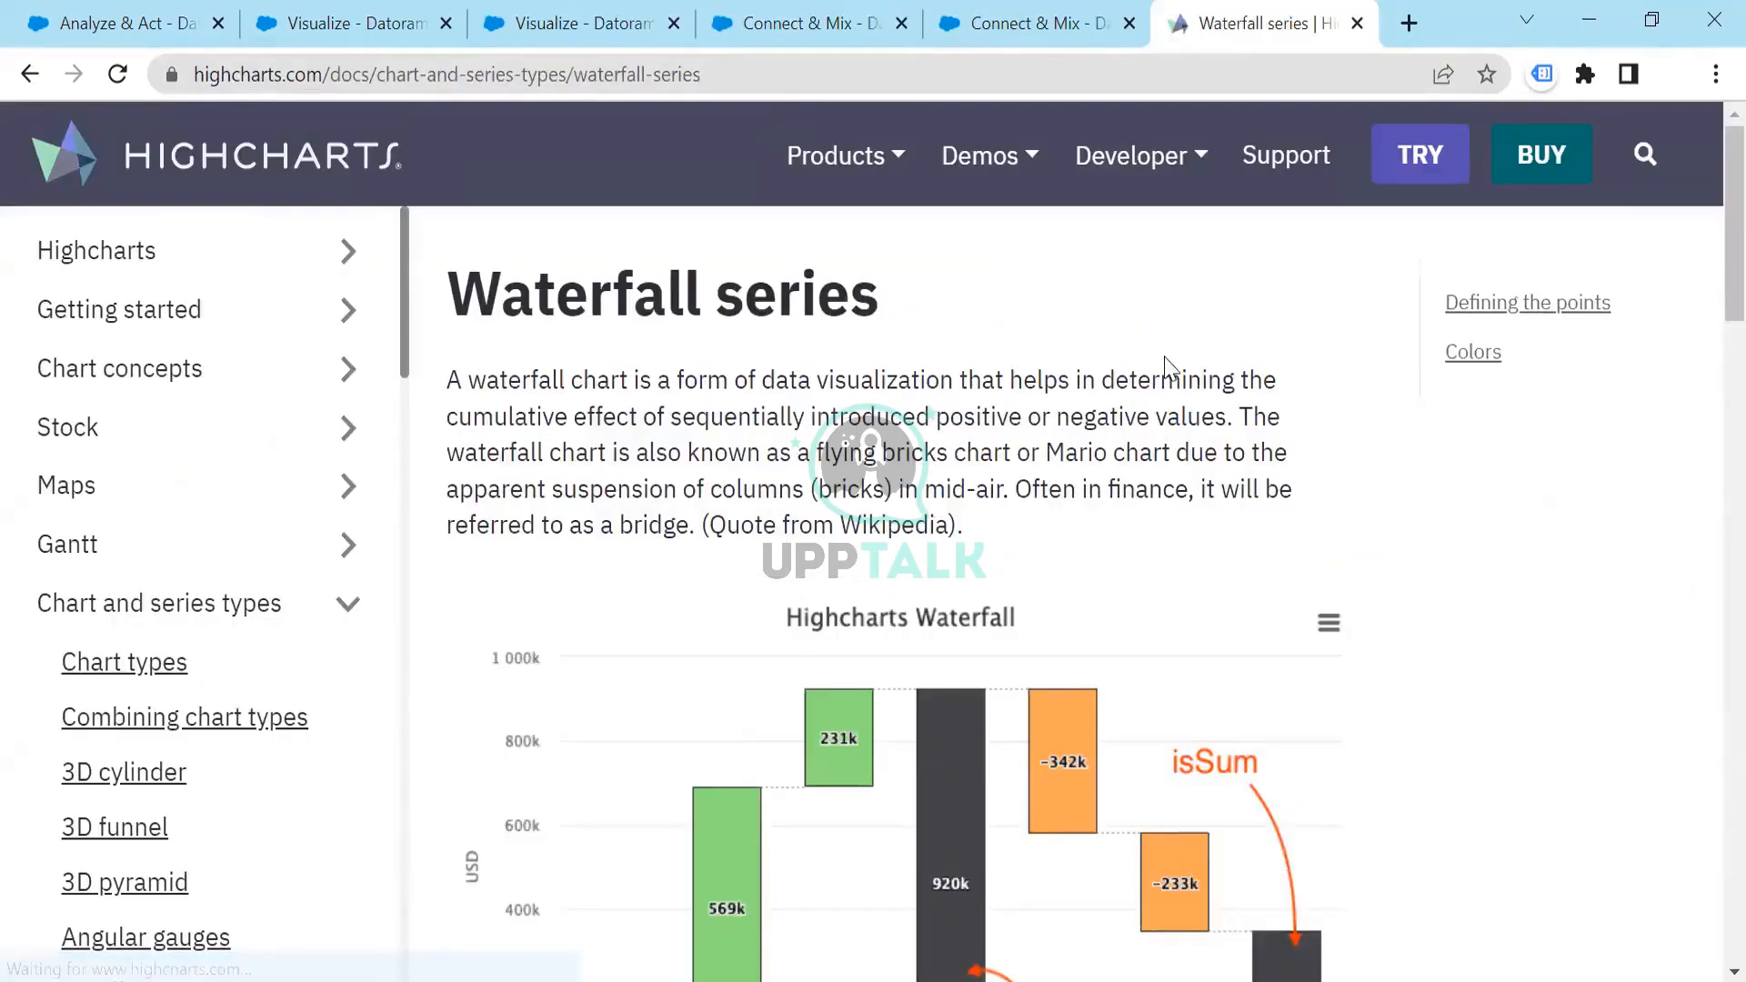
Read the Highcharts Waterfall series documentation and highlight part of the Fixed Costs entry in its sample code
scroll(1169, 369, "down", 9)
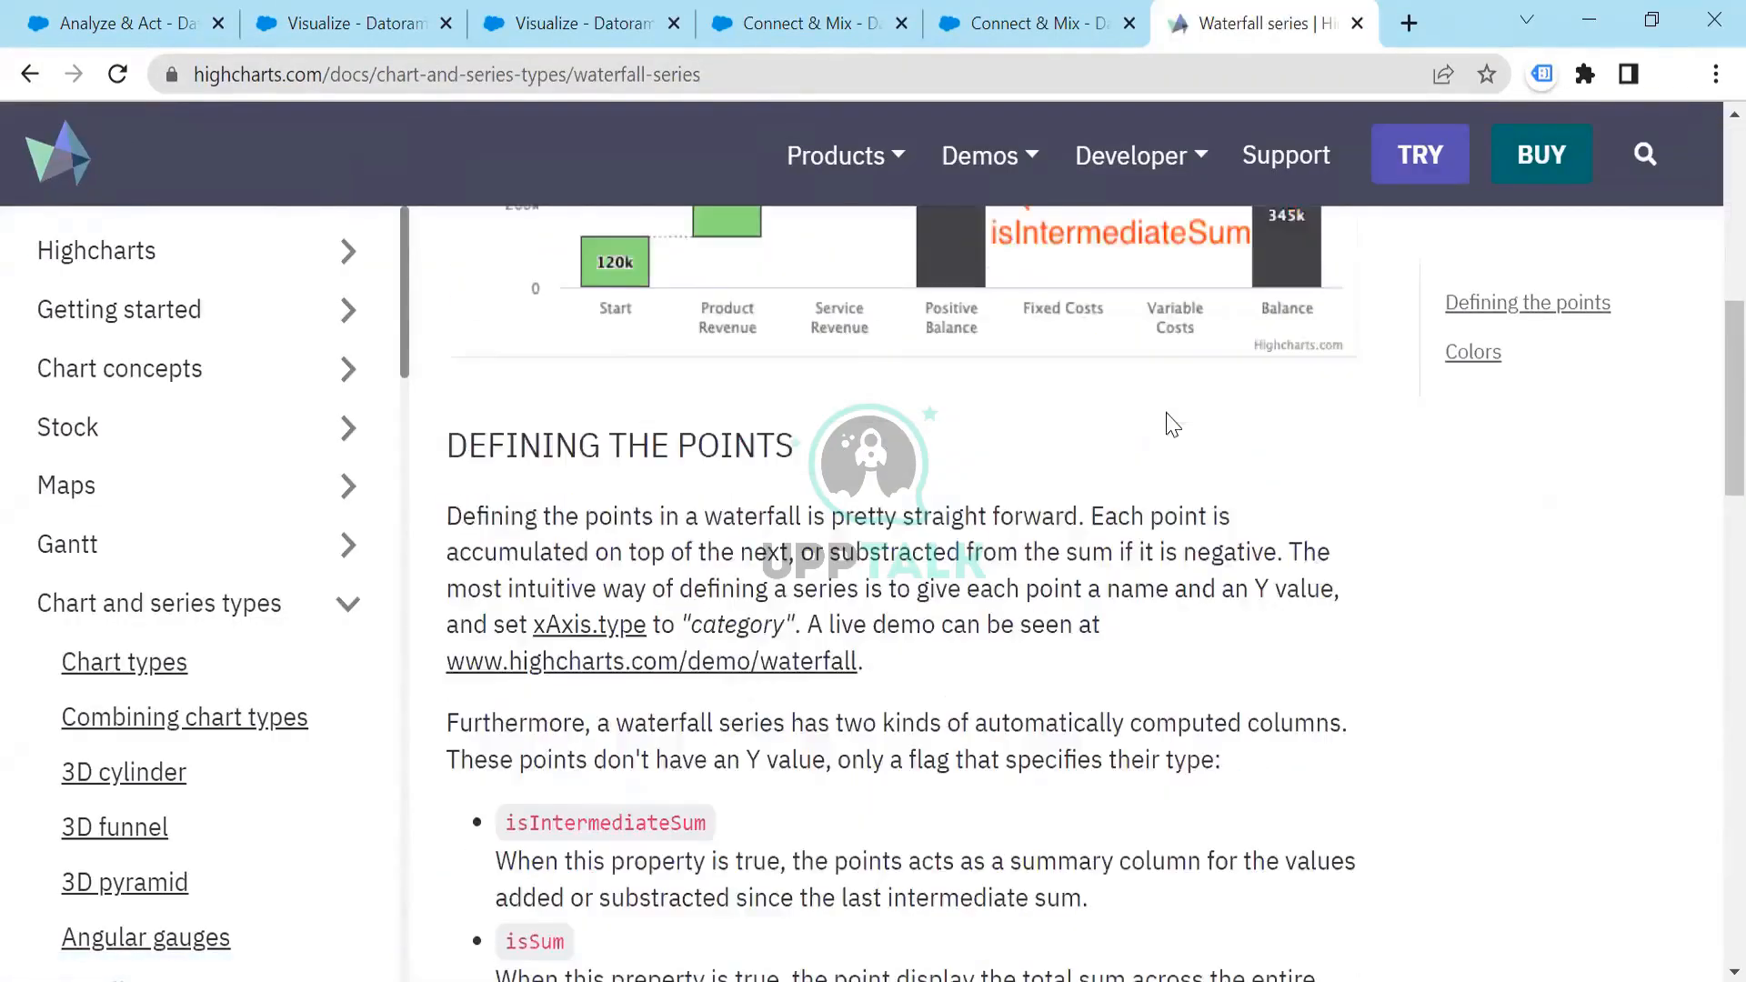
scroll(1171, 424, "down", 12)
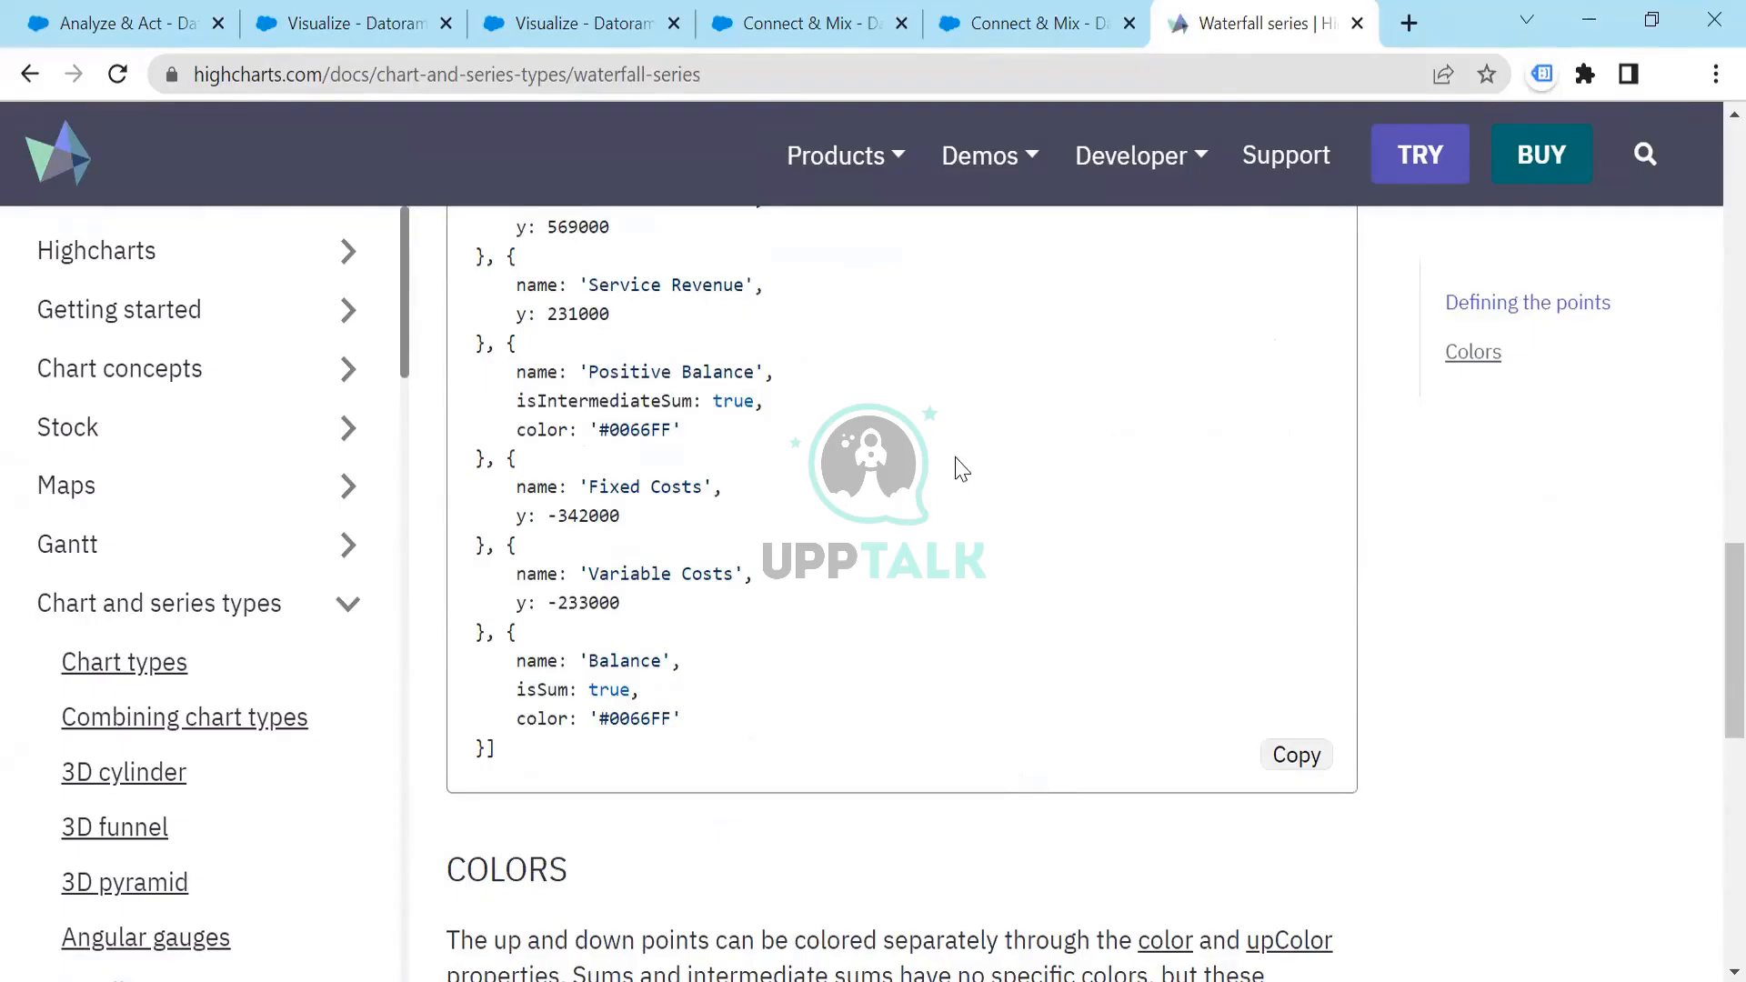
left_click_drag(776, 476, 663, 429)
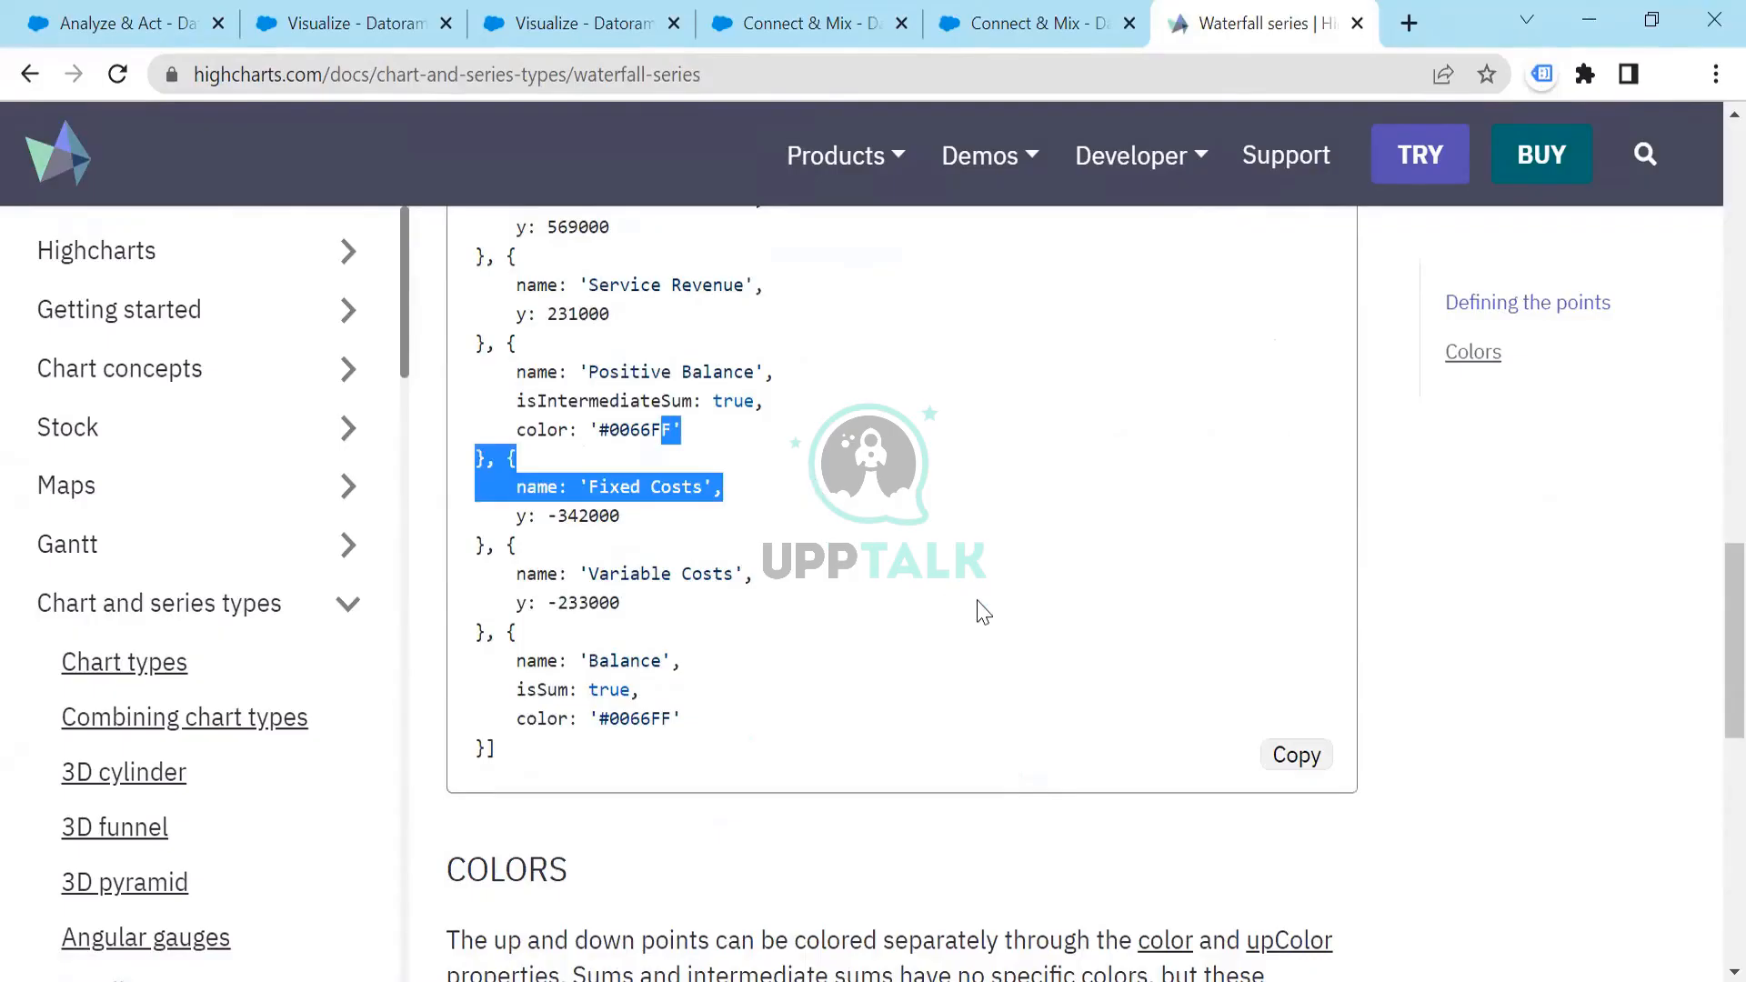
Return to Datorama, put Dashboard Page 6 in edit mode and set its date range to On Going
left_click(929, 47)
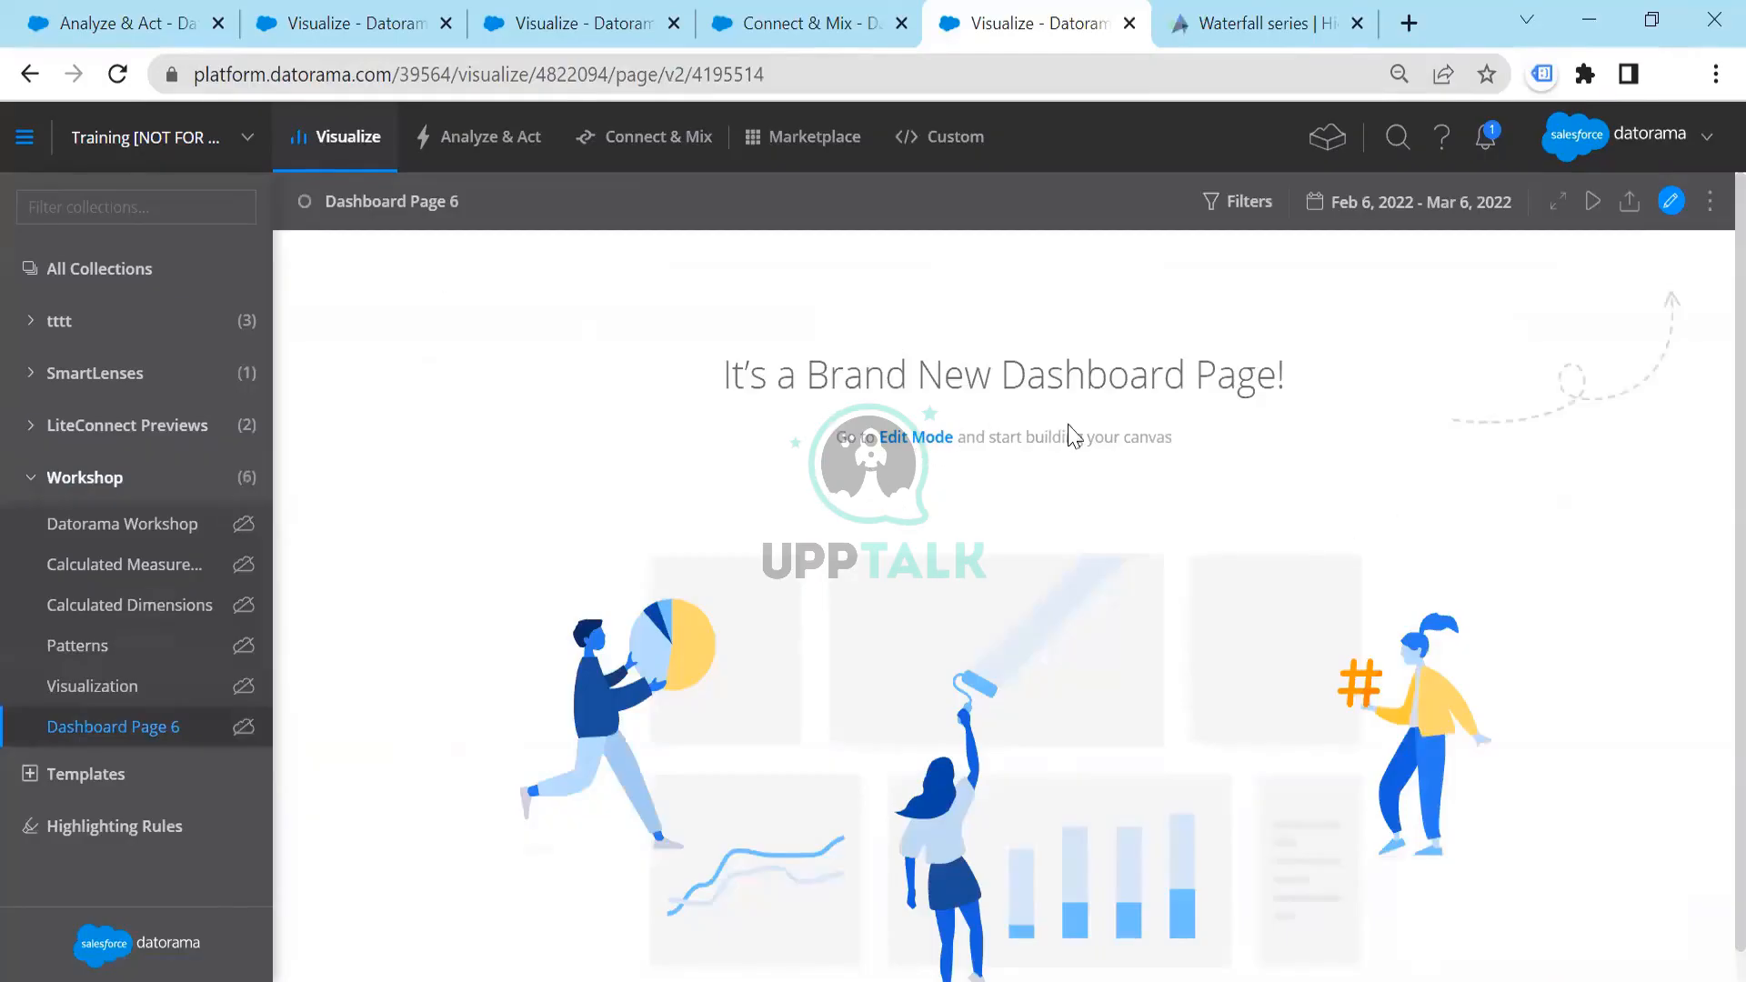
left_click(930, 440)
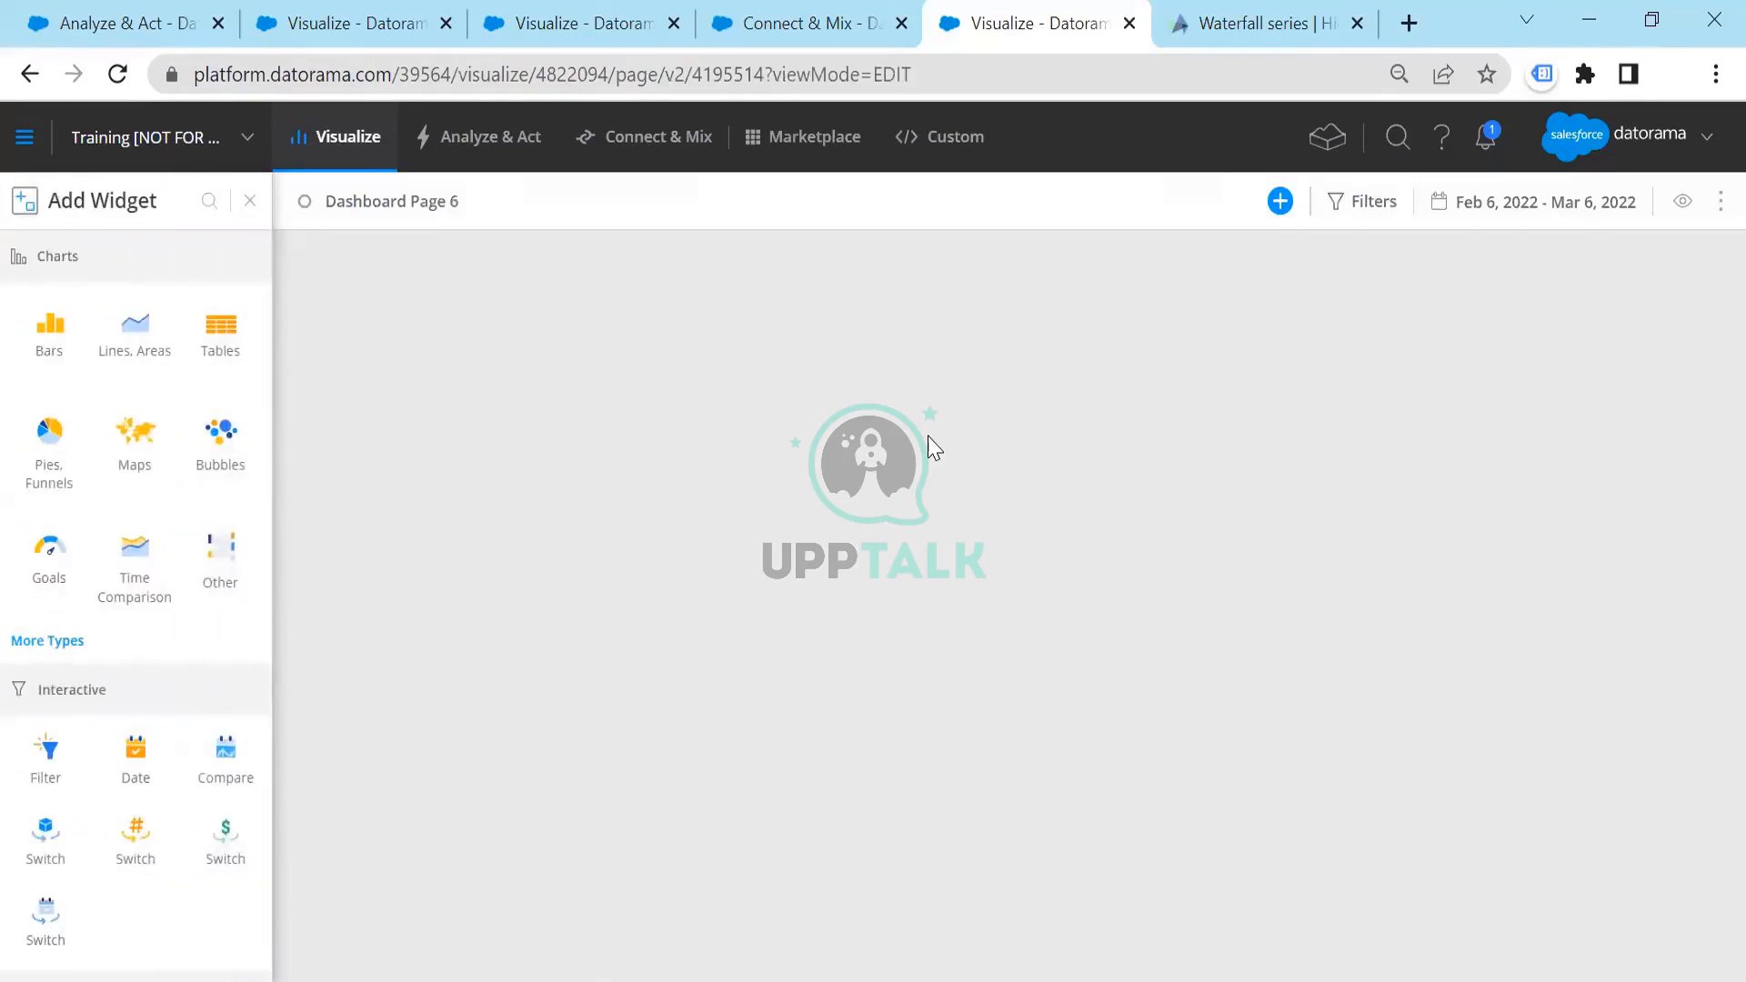
left_click(1517, 203)
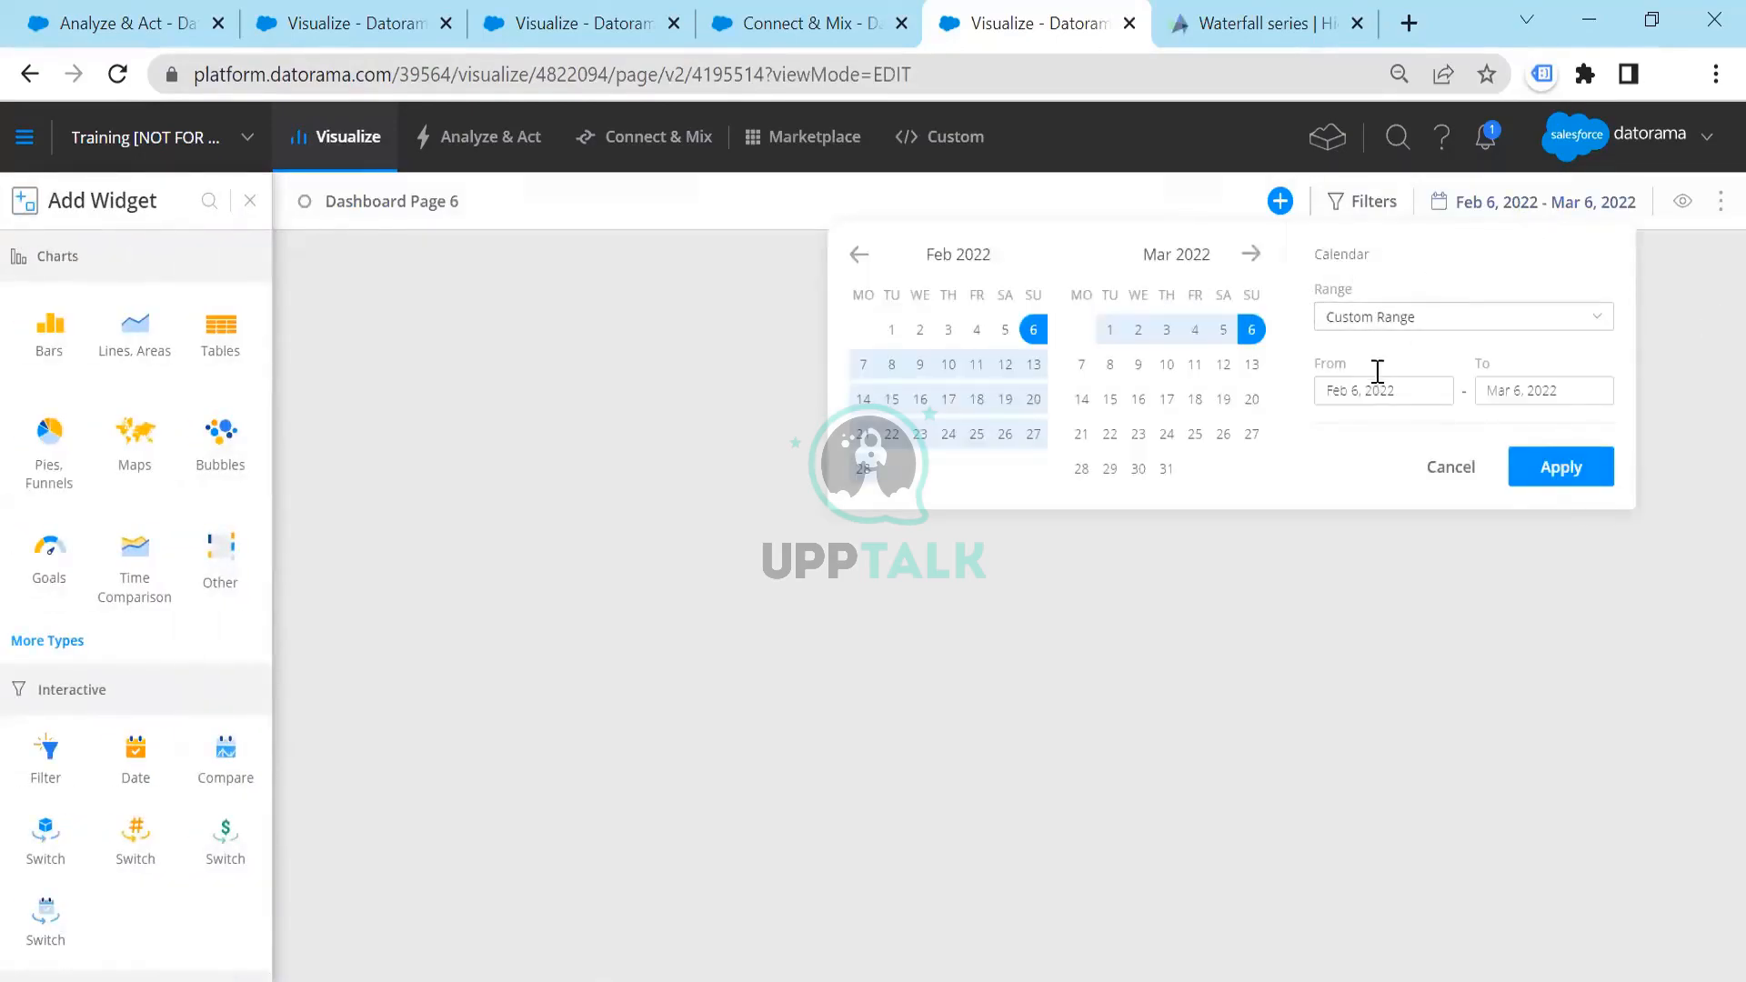
left_click(1421, 390)
key("BackSpace")
left_click(1437, 318)
left_click(1364, 417)
left_click(1542, 511)
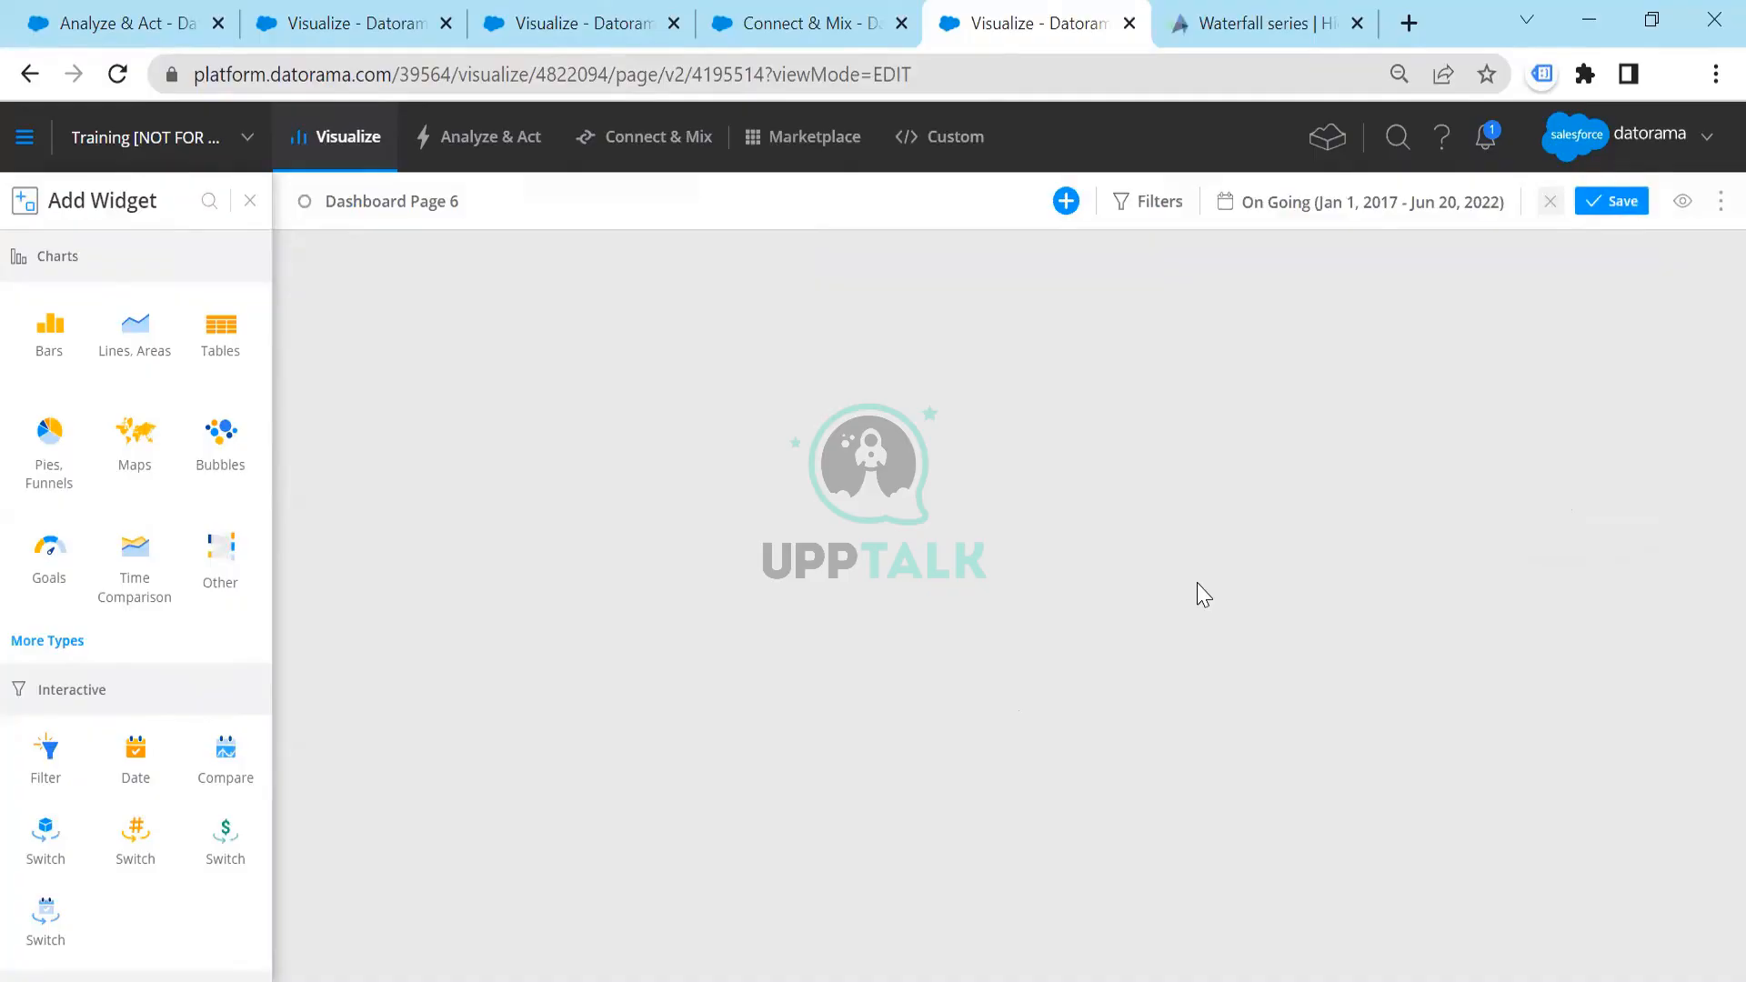
Add a Status Bar widget to the empty page with Impressions as its measurement
left_click(136, 351)
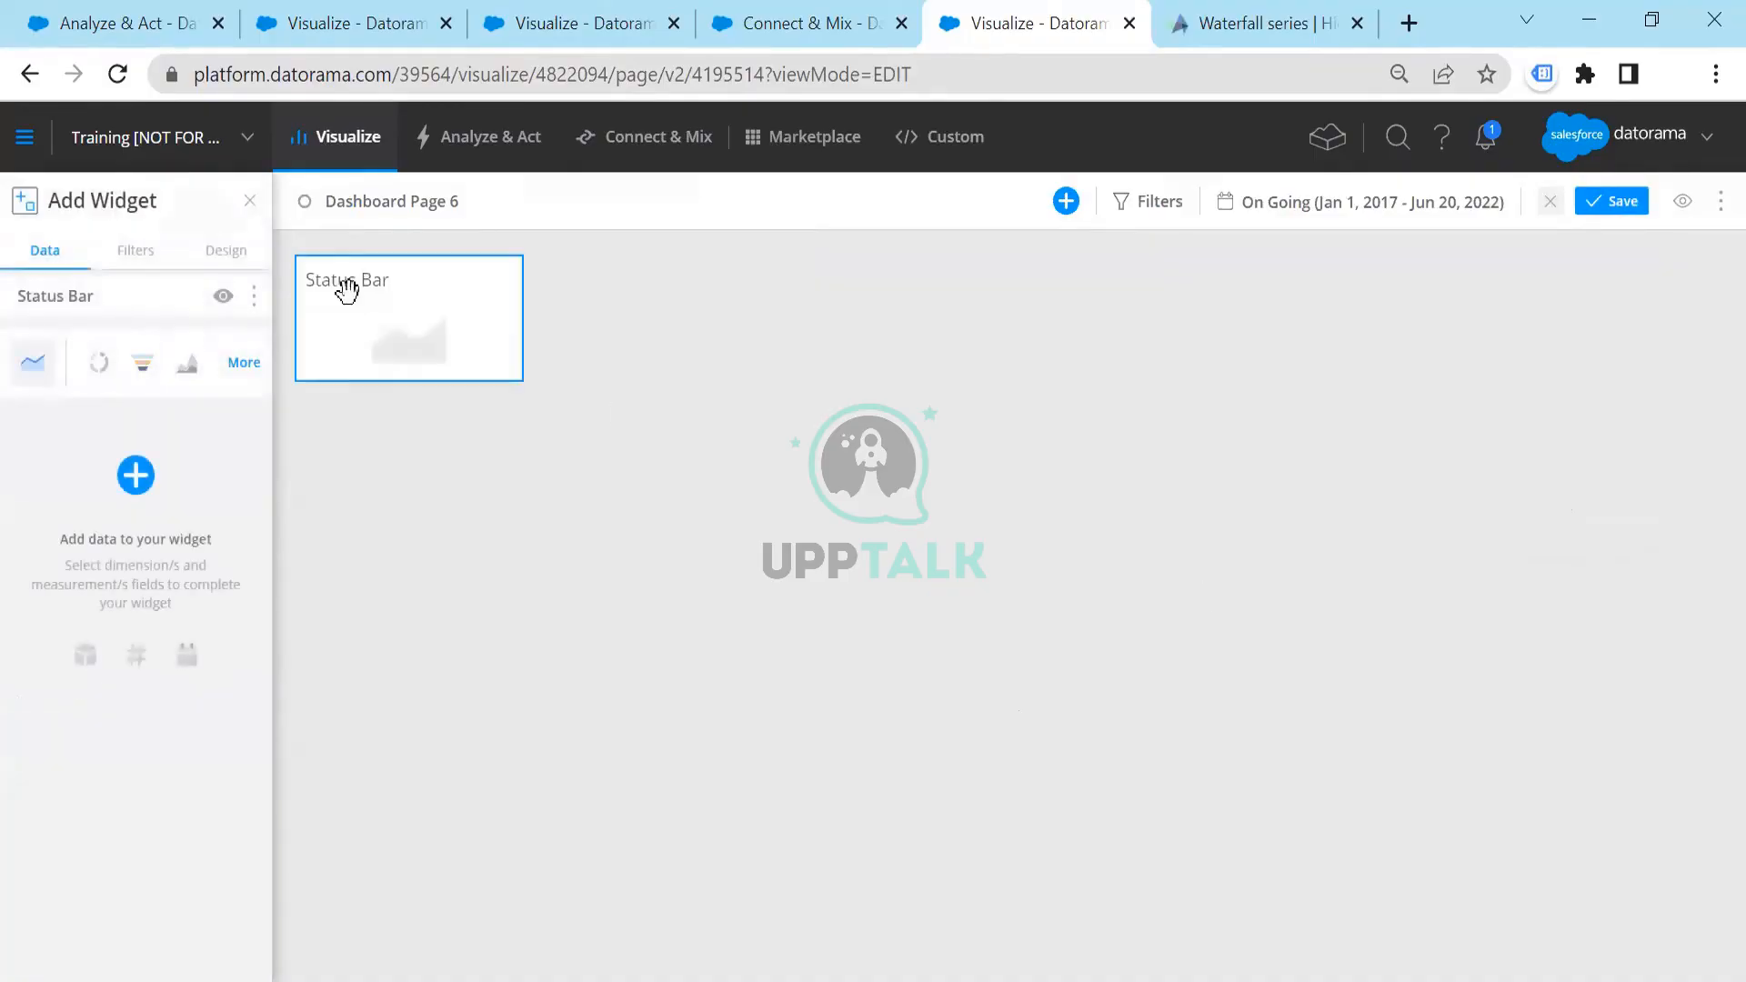
left_click(136, 475)
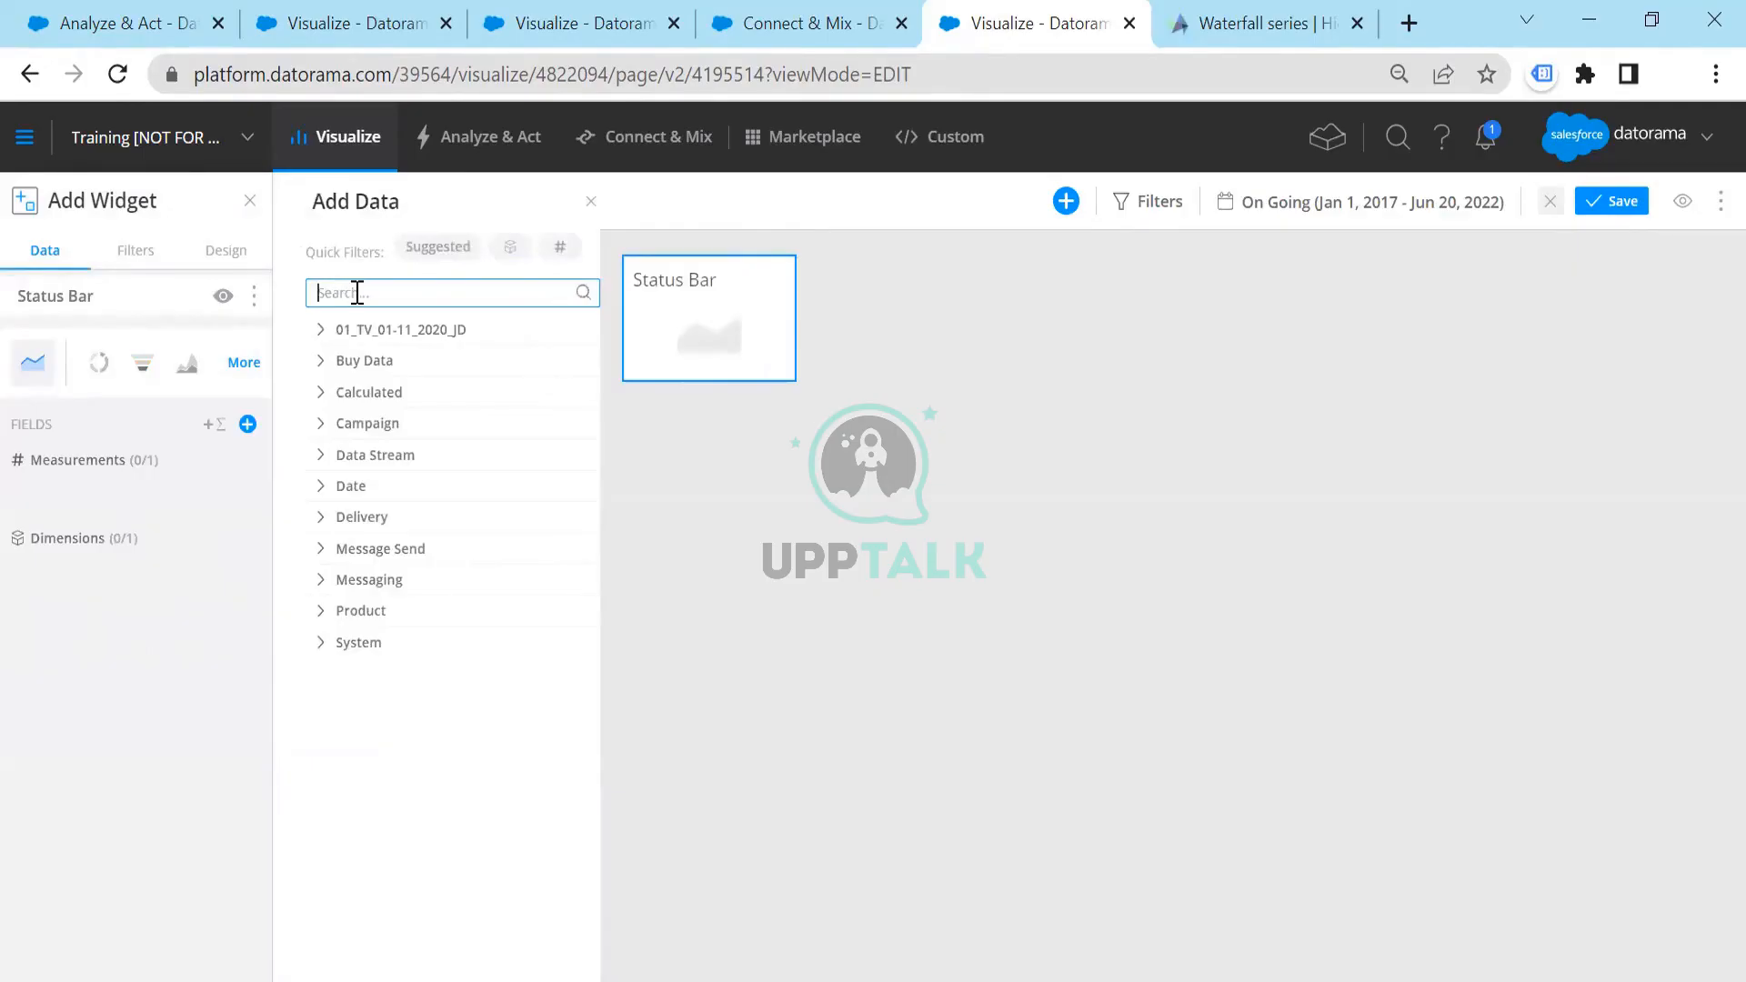
type("impre")
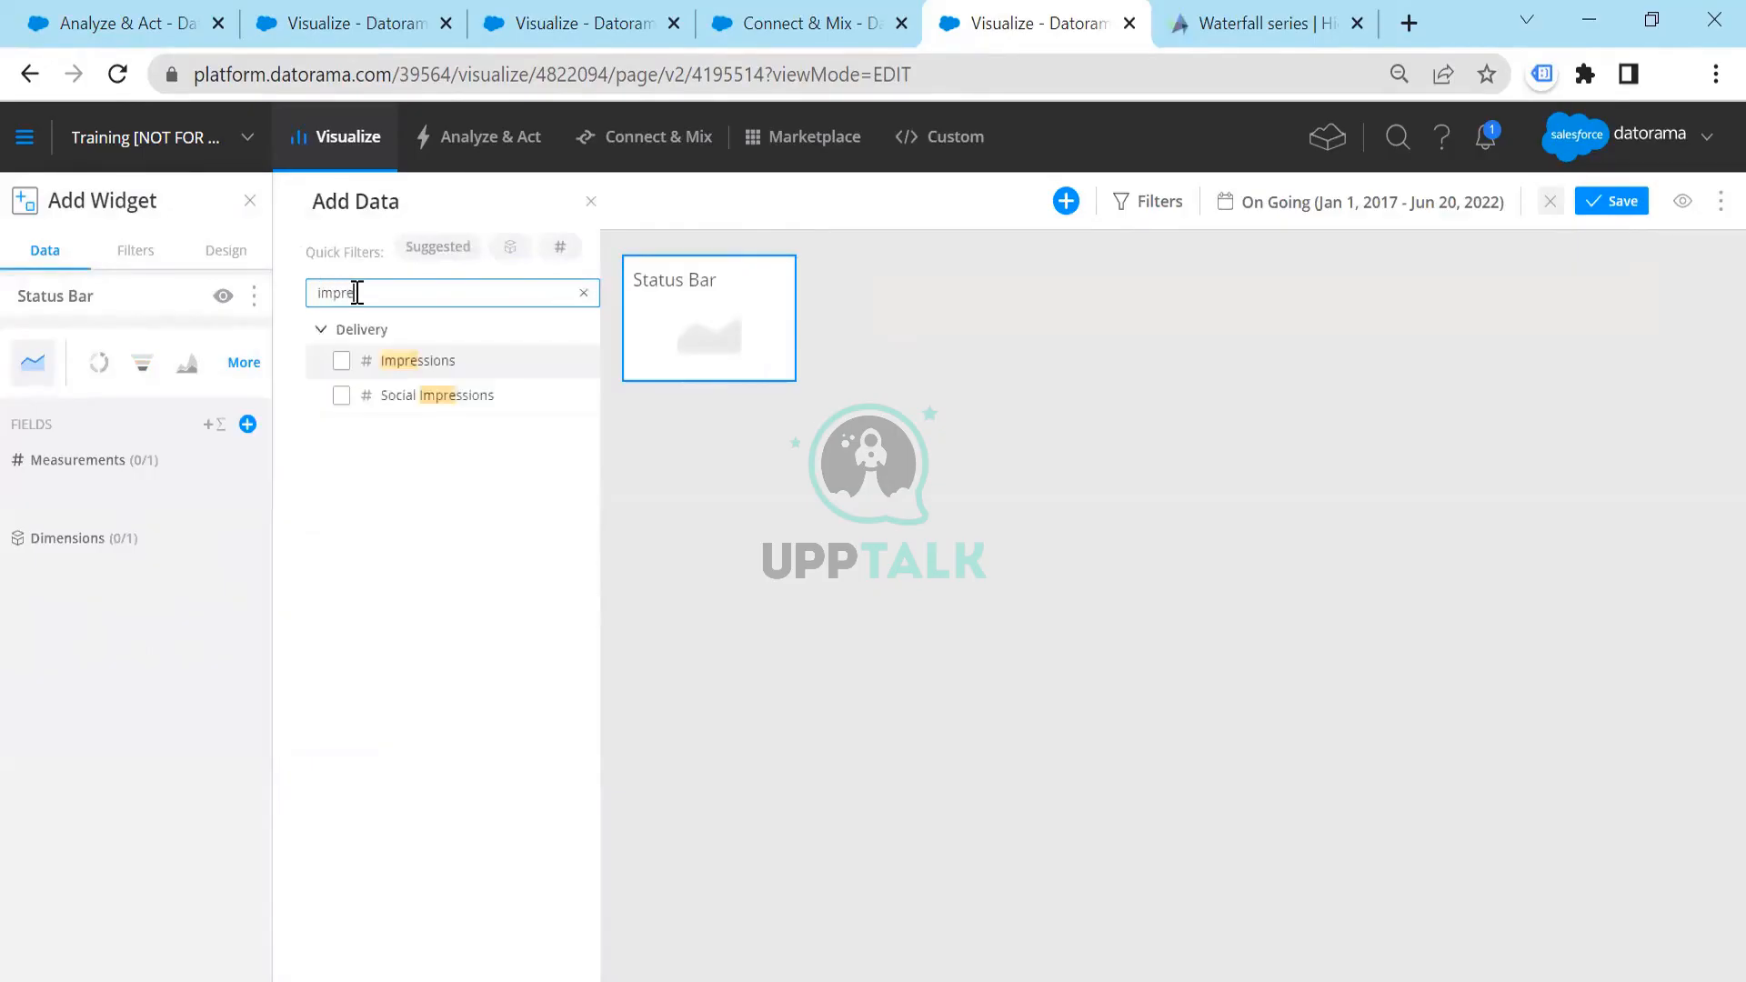
left_click(373, 364)
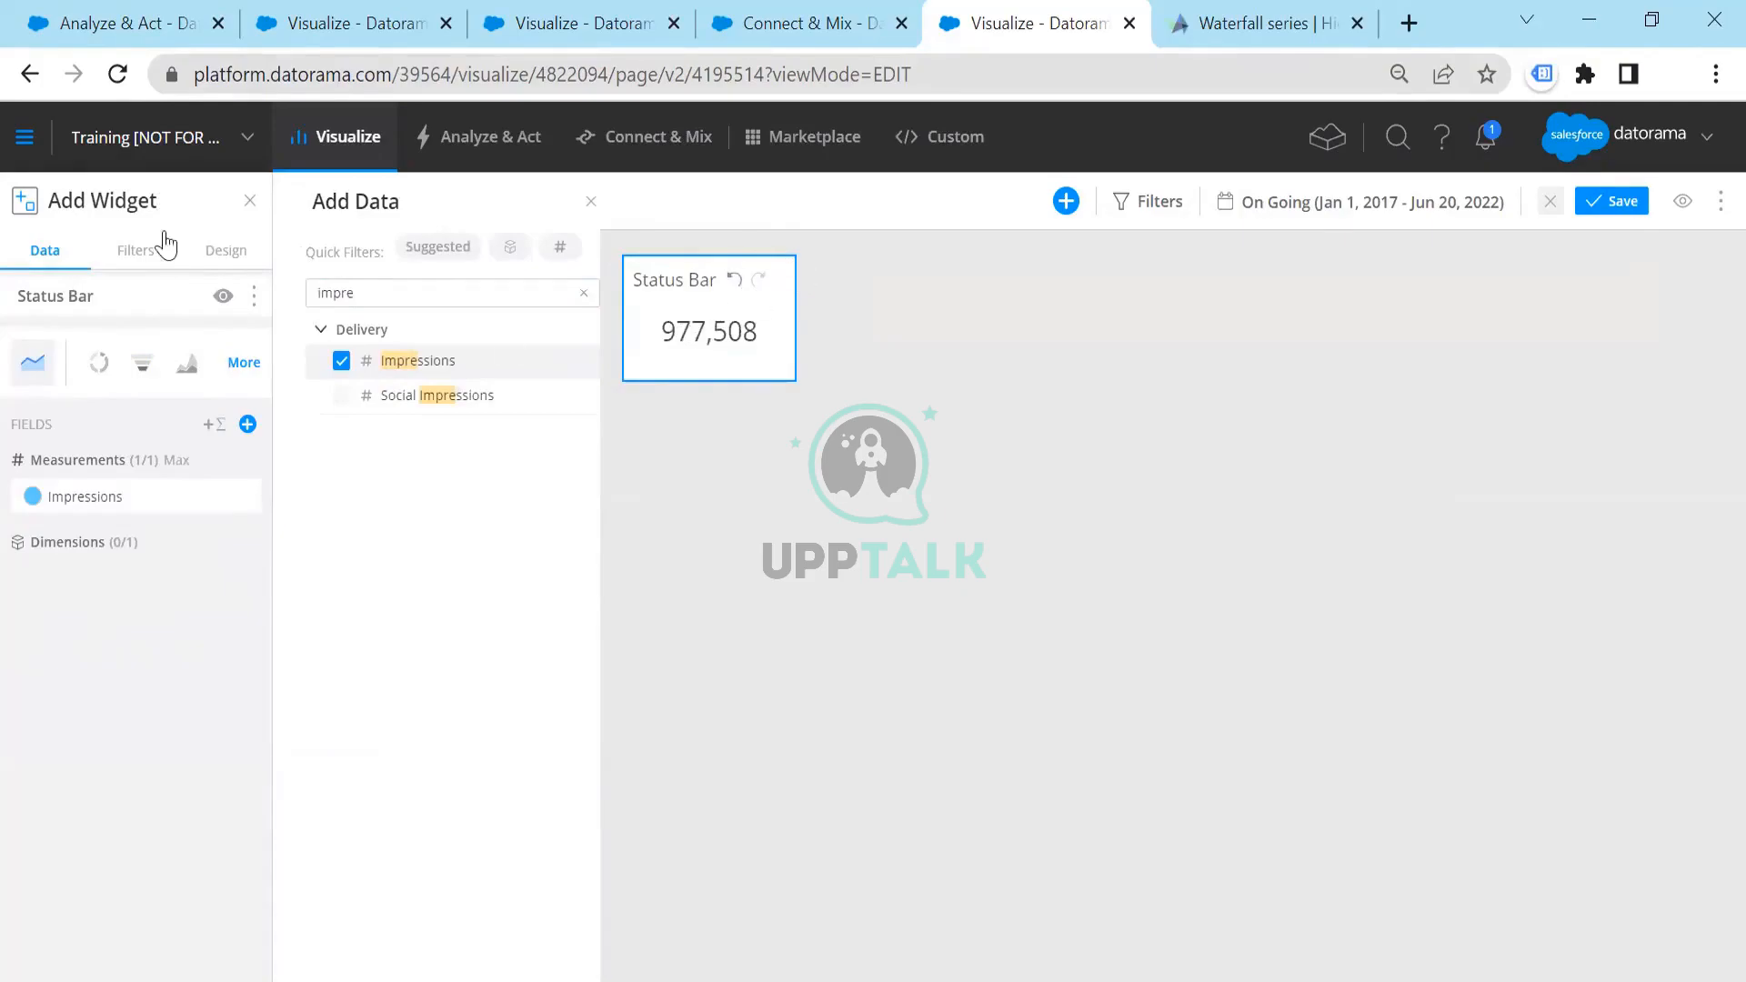
Open the Status Bar widget's filter settings and retitle the widget Impressions
left_click(135, 251)
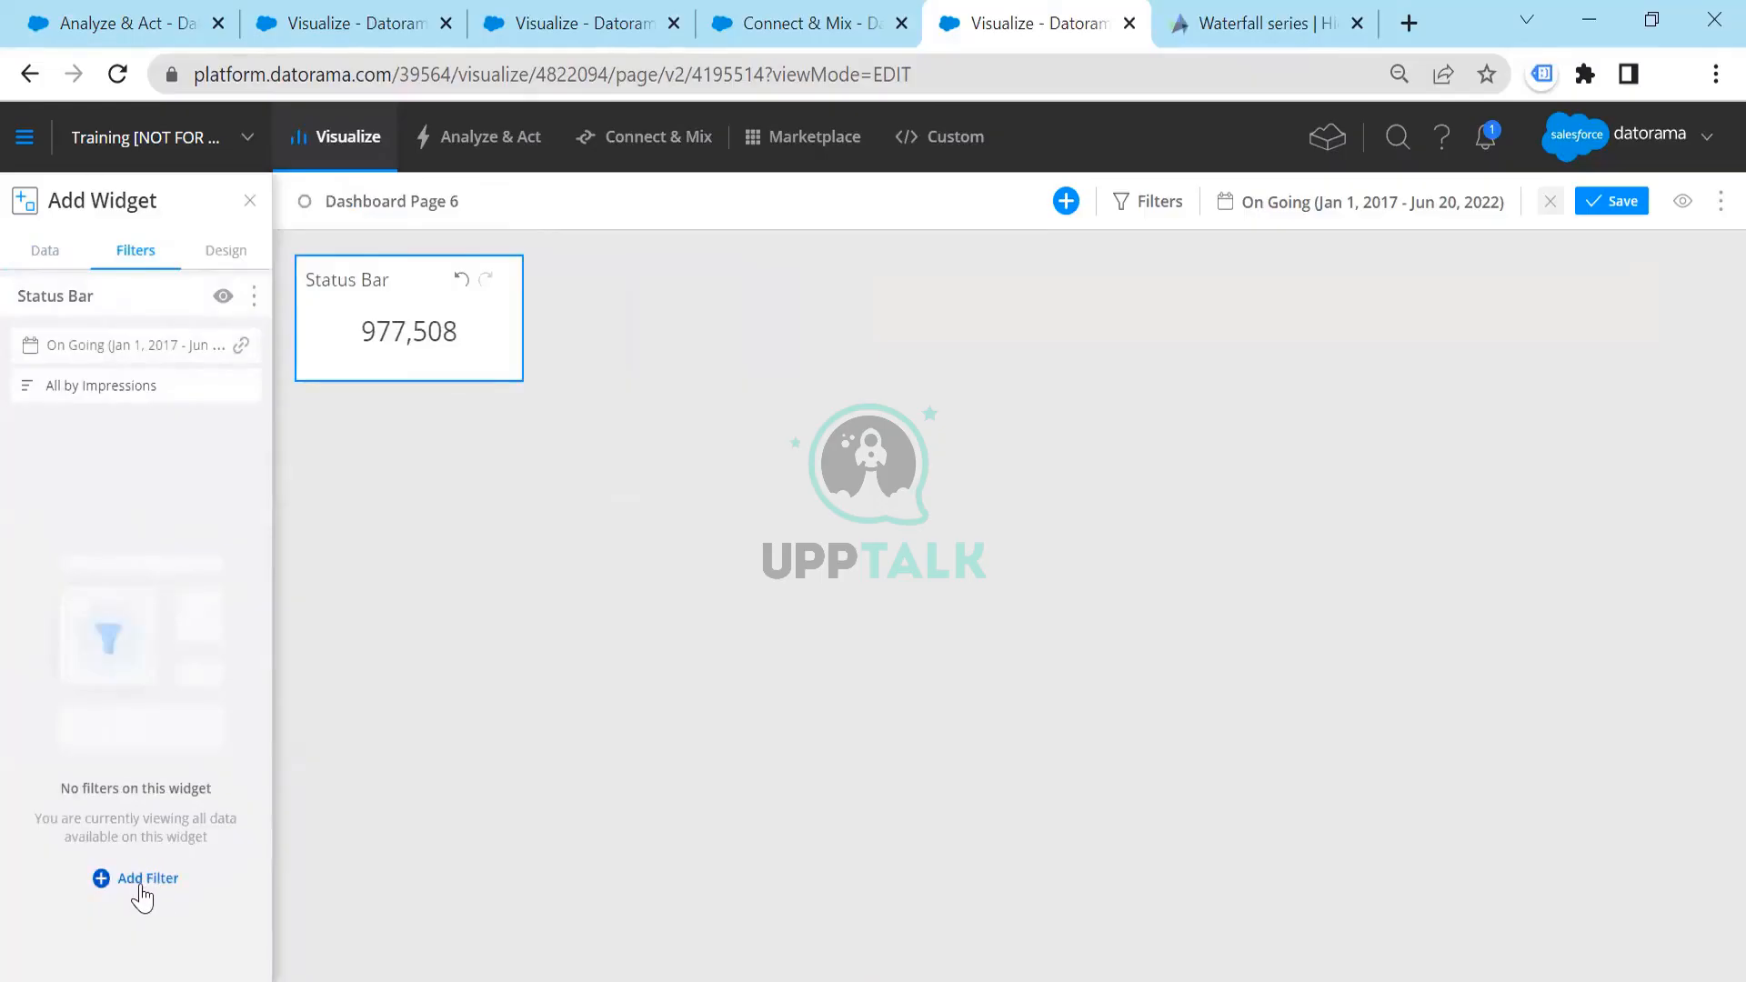
left_click(142, 891)
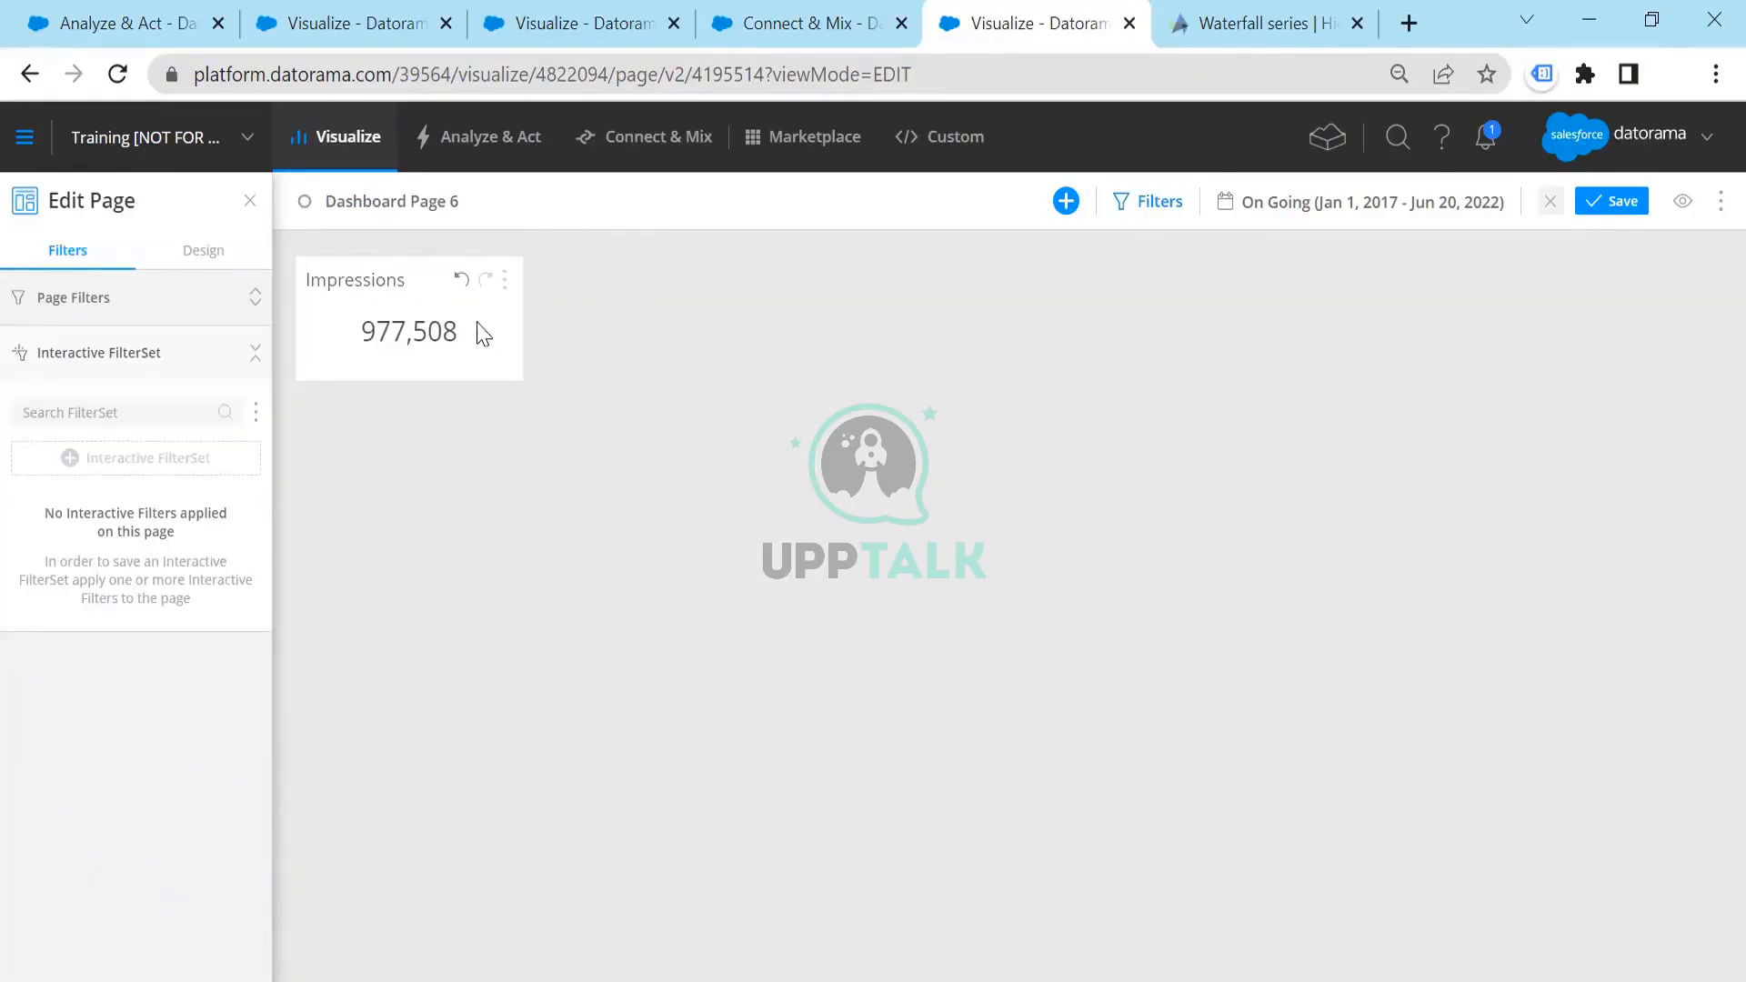
left_click(325, 274)
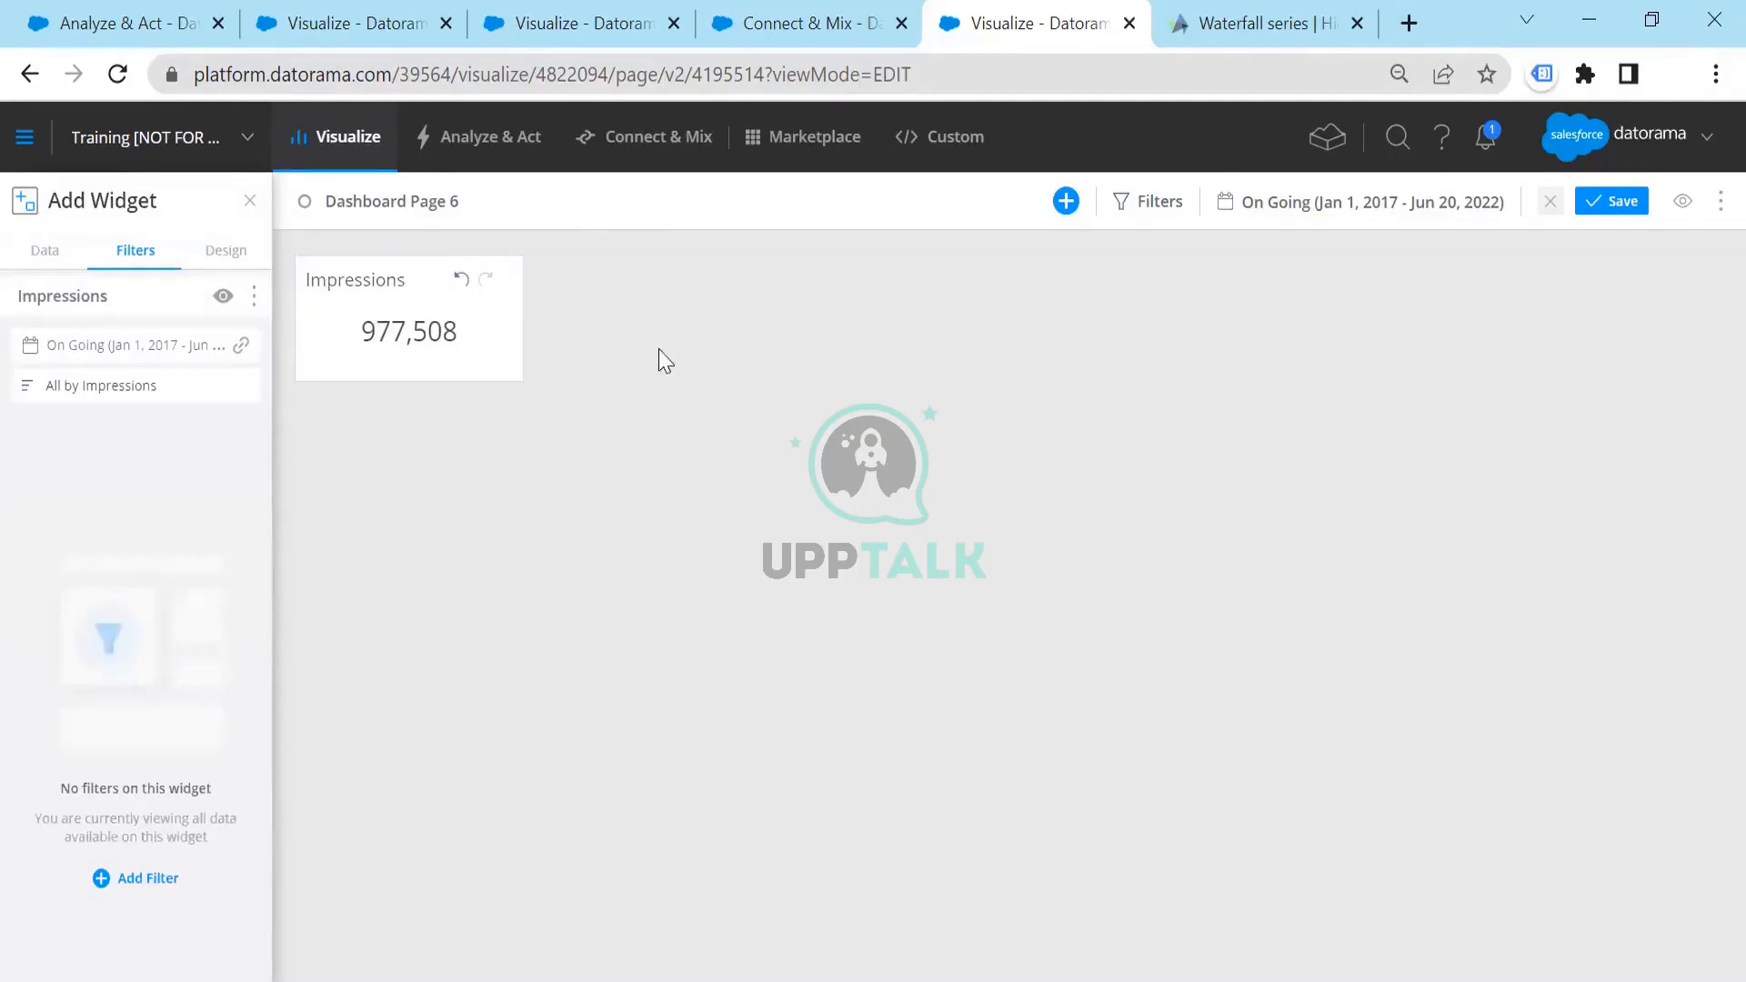
left_click(666, 361)
Add a widget-level Data Stream filter to the Impressions widget, using List of with the TotalConnect (4) stream
left_click(420, 273)
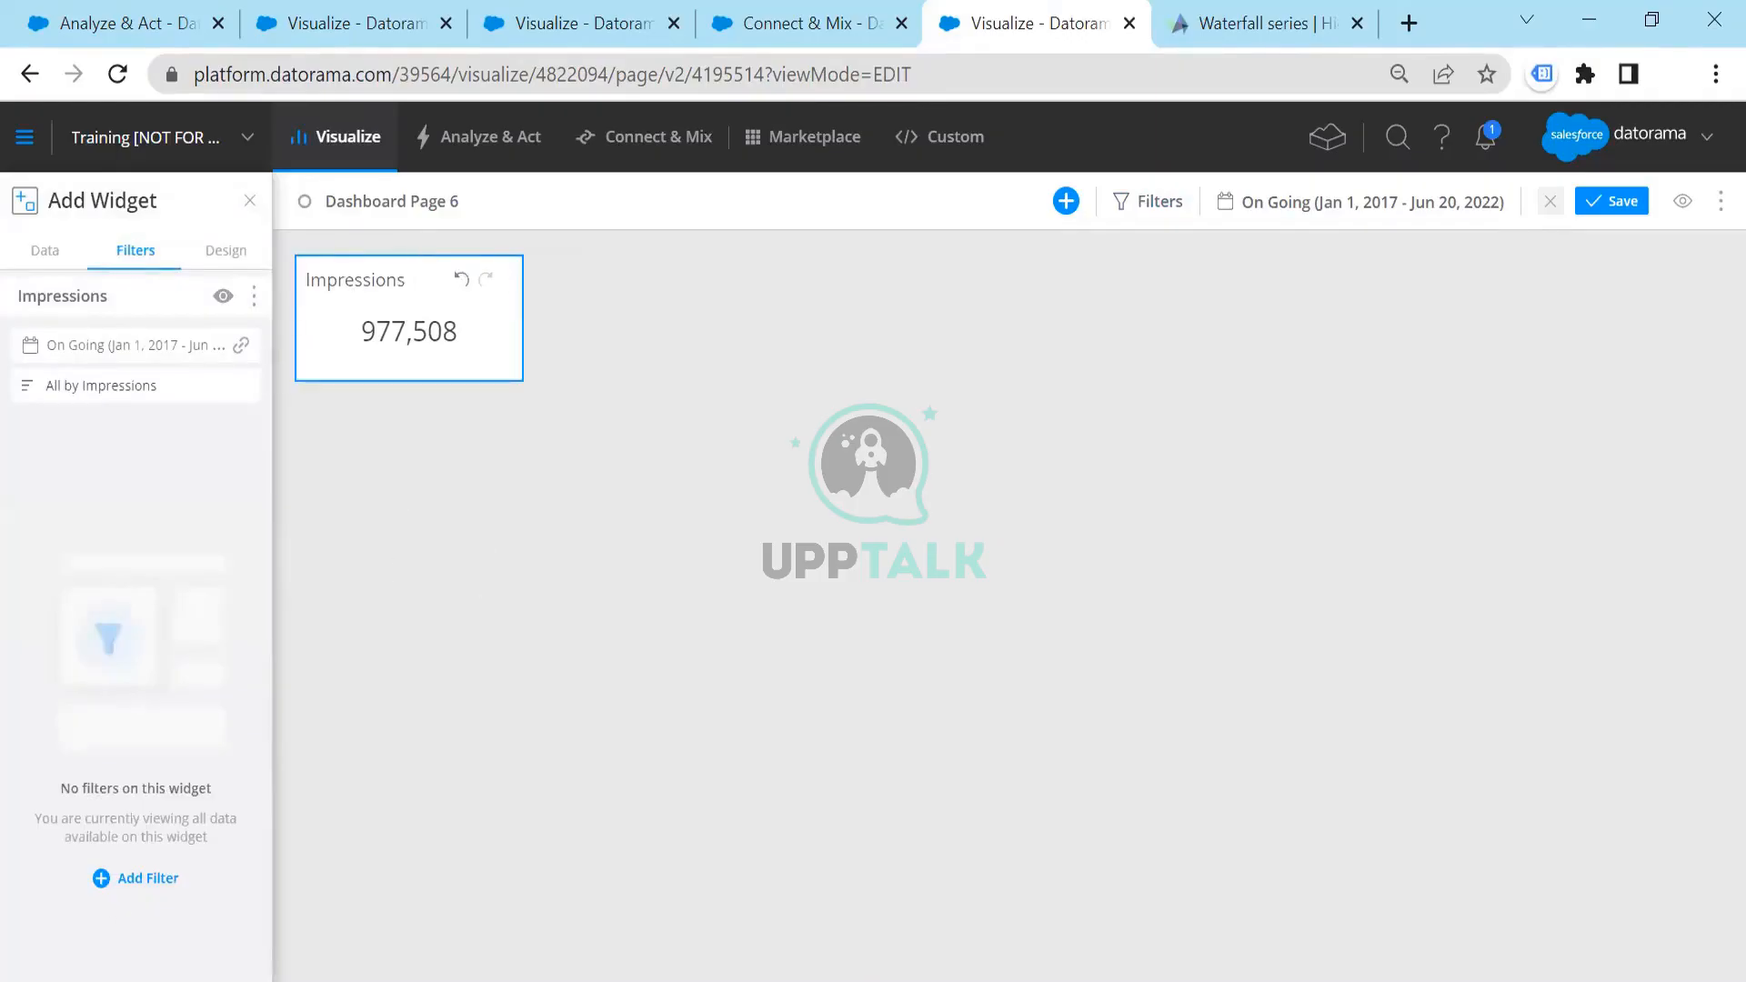
left_click(142, 883)
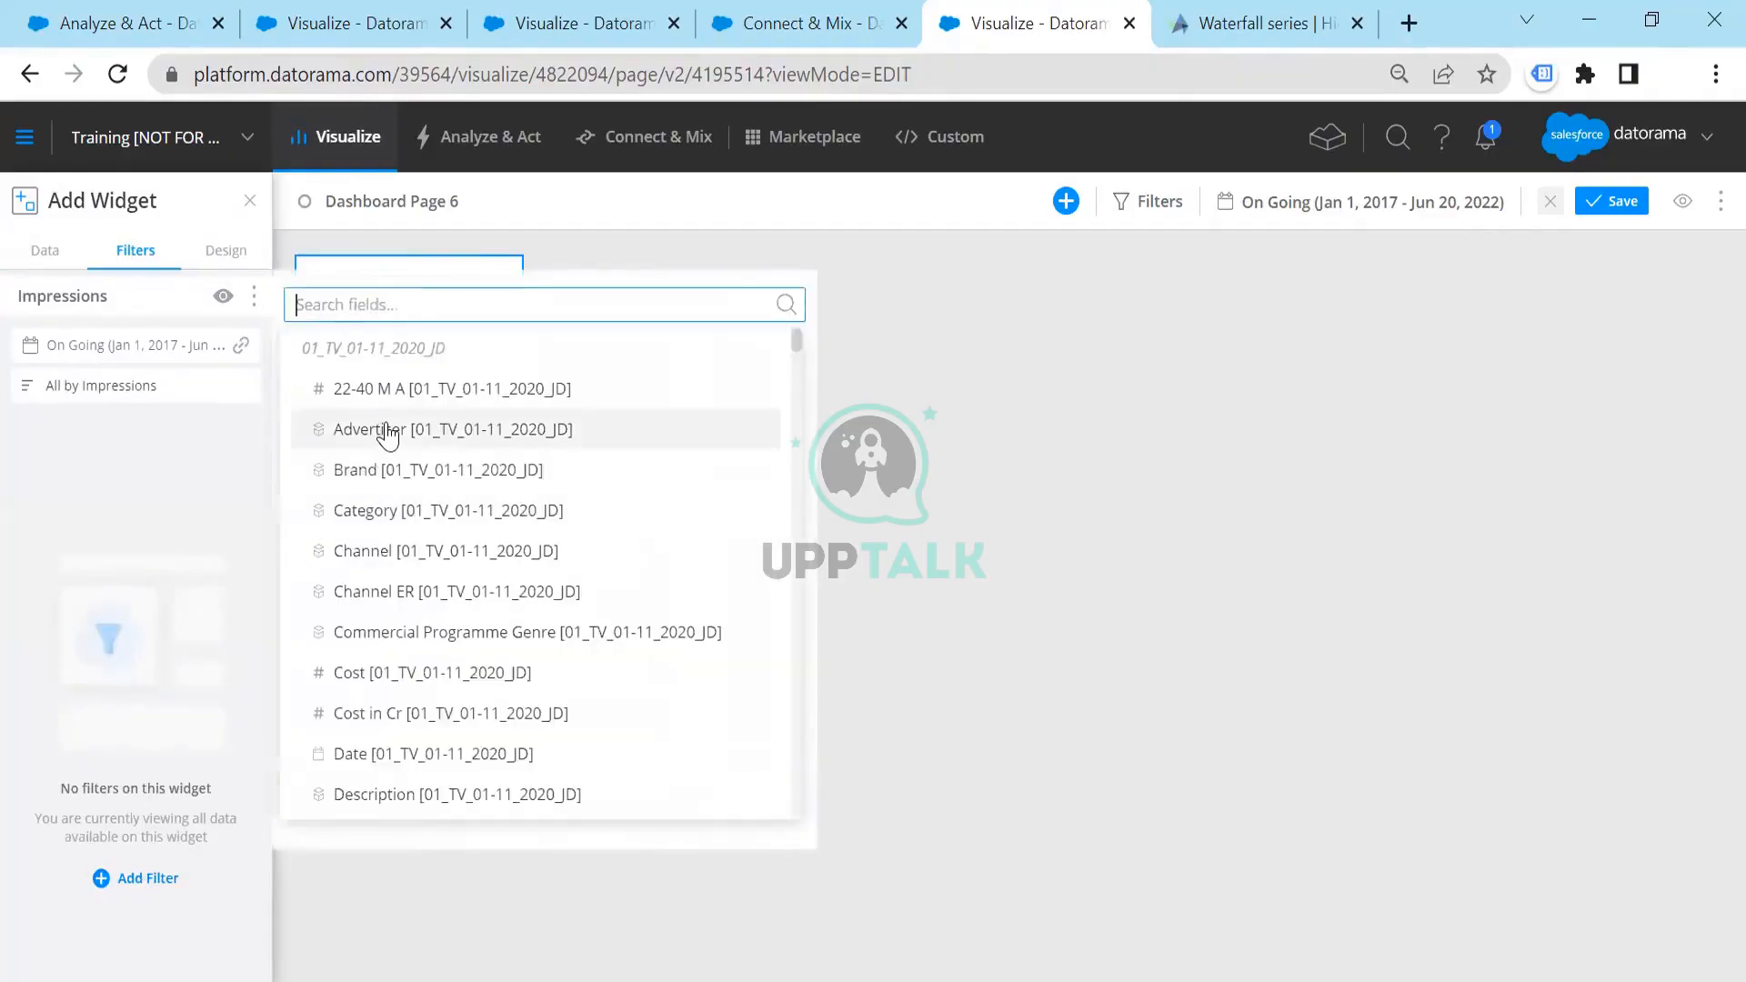
type("data")
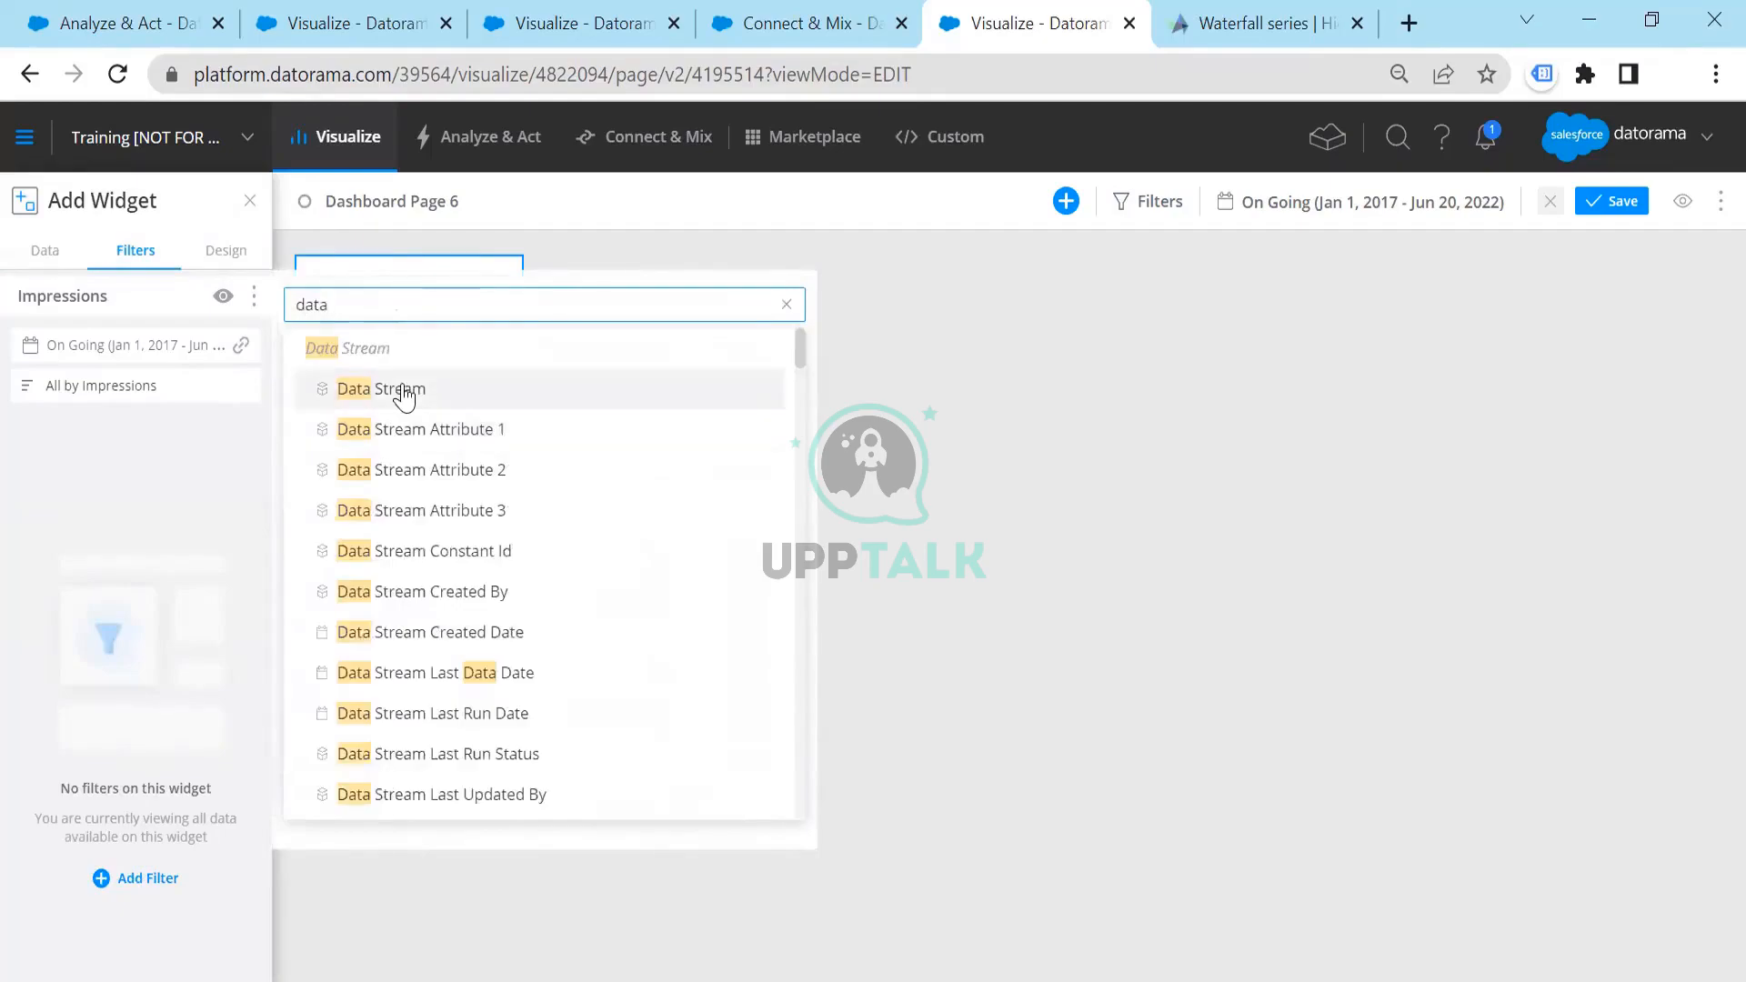
left_click(400, 389)
left_click(382, 380)
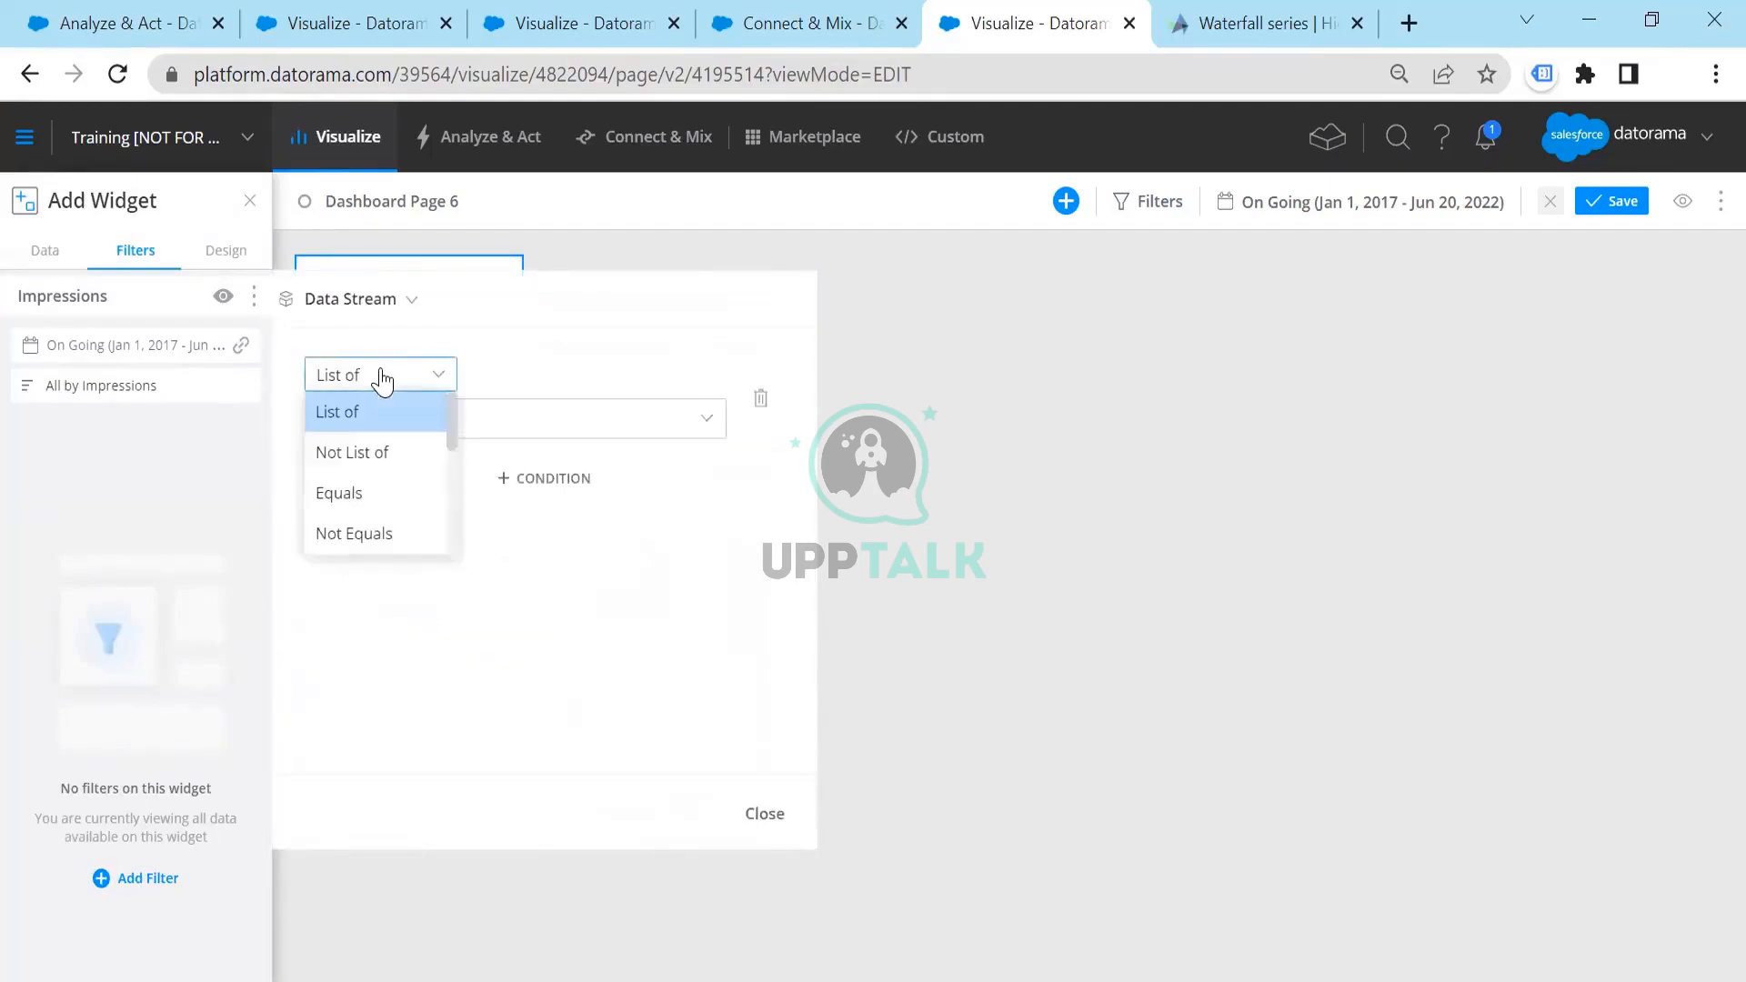
left_click(541, 342)
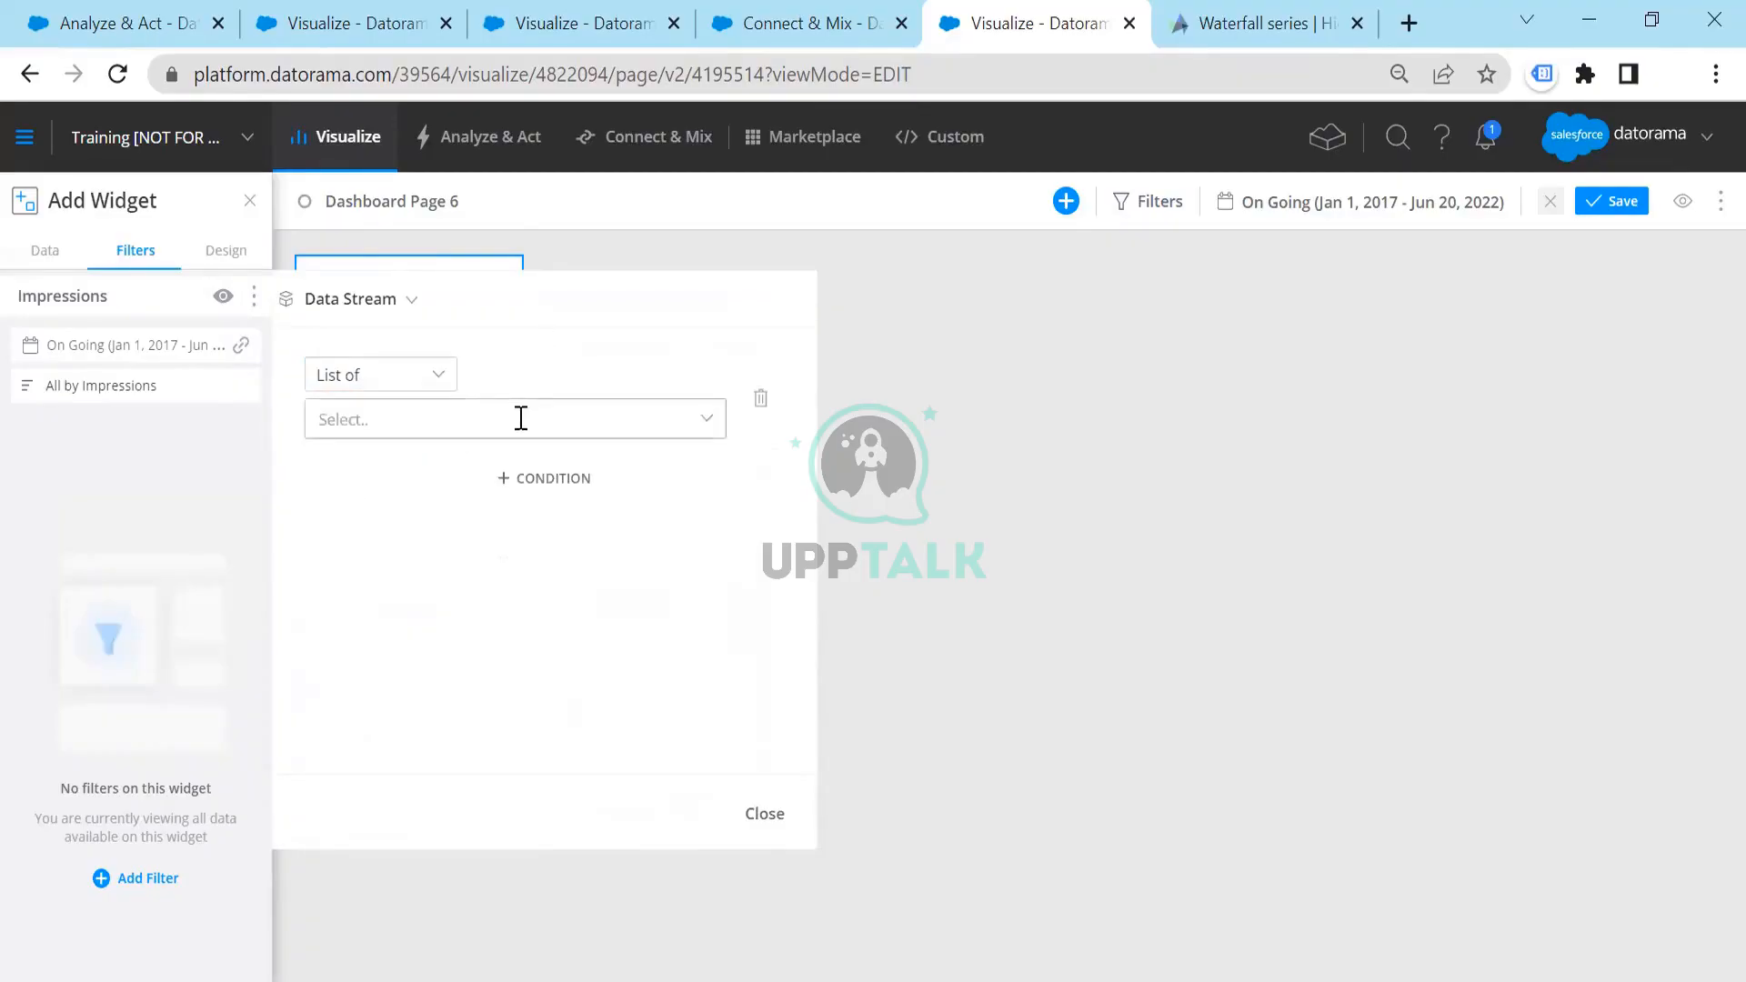
left_click(521, 418)
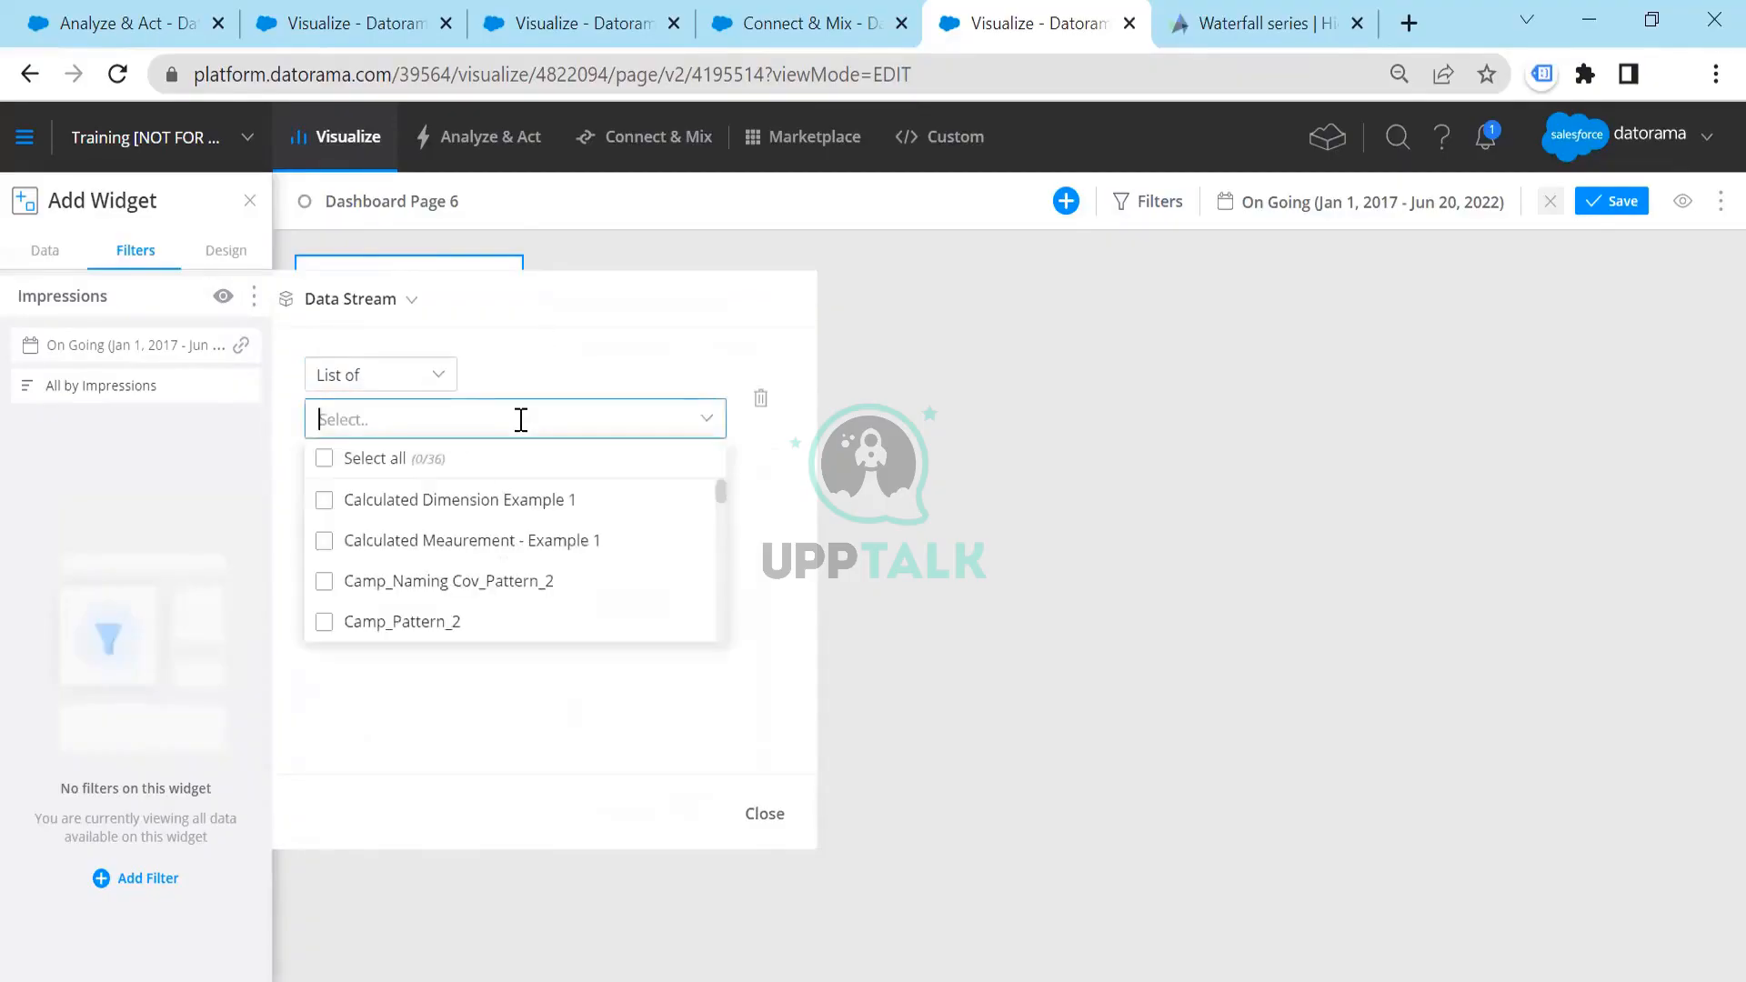
type("total")
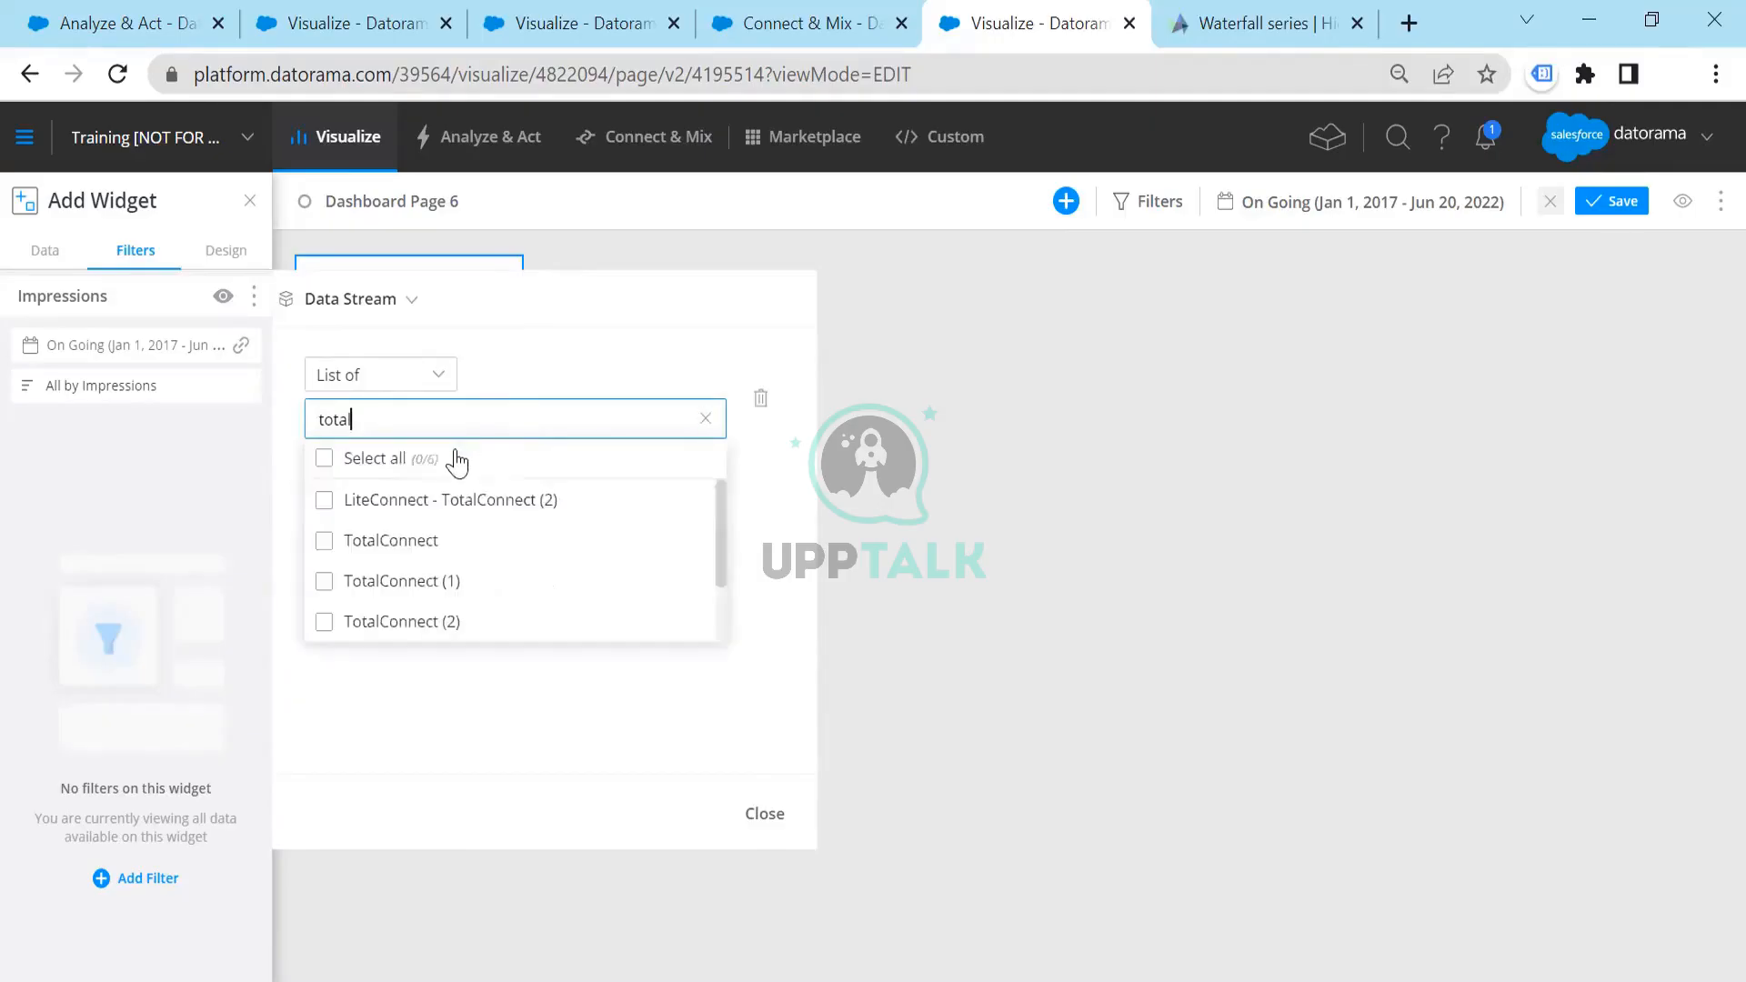
left_click_drag(718, 531, 720, 619)
left_click(404, 635)
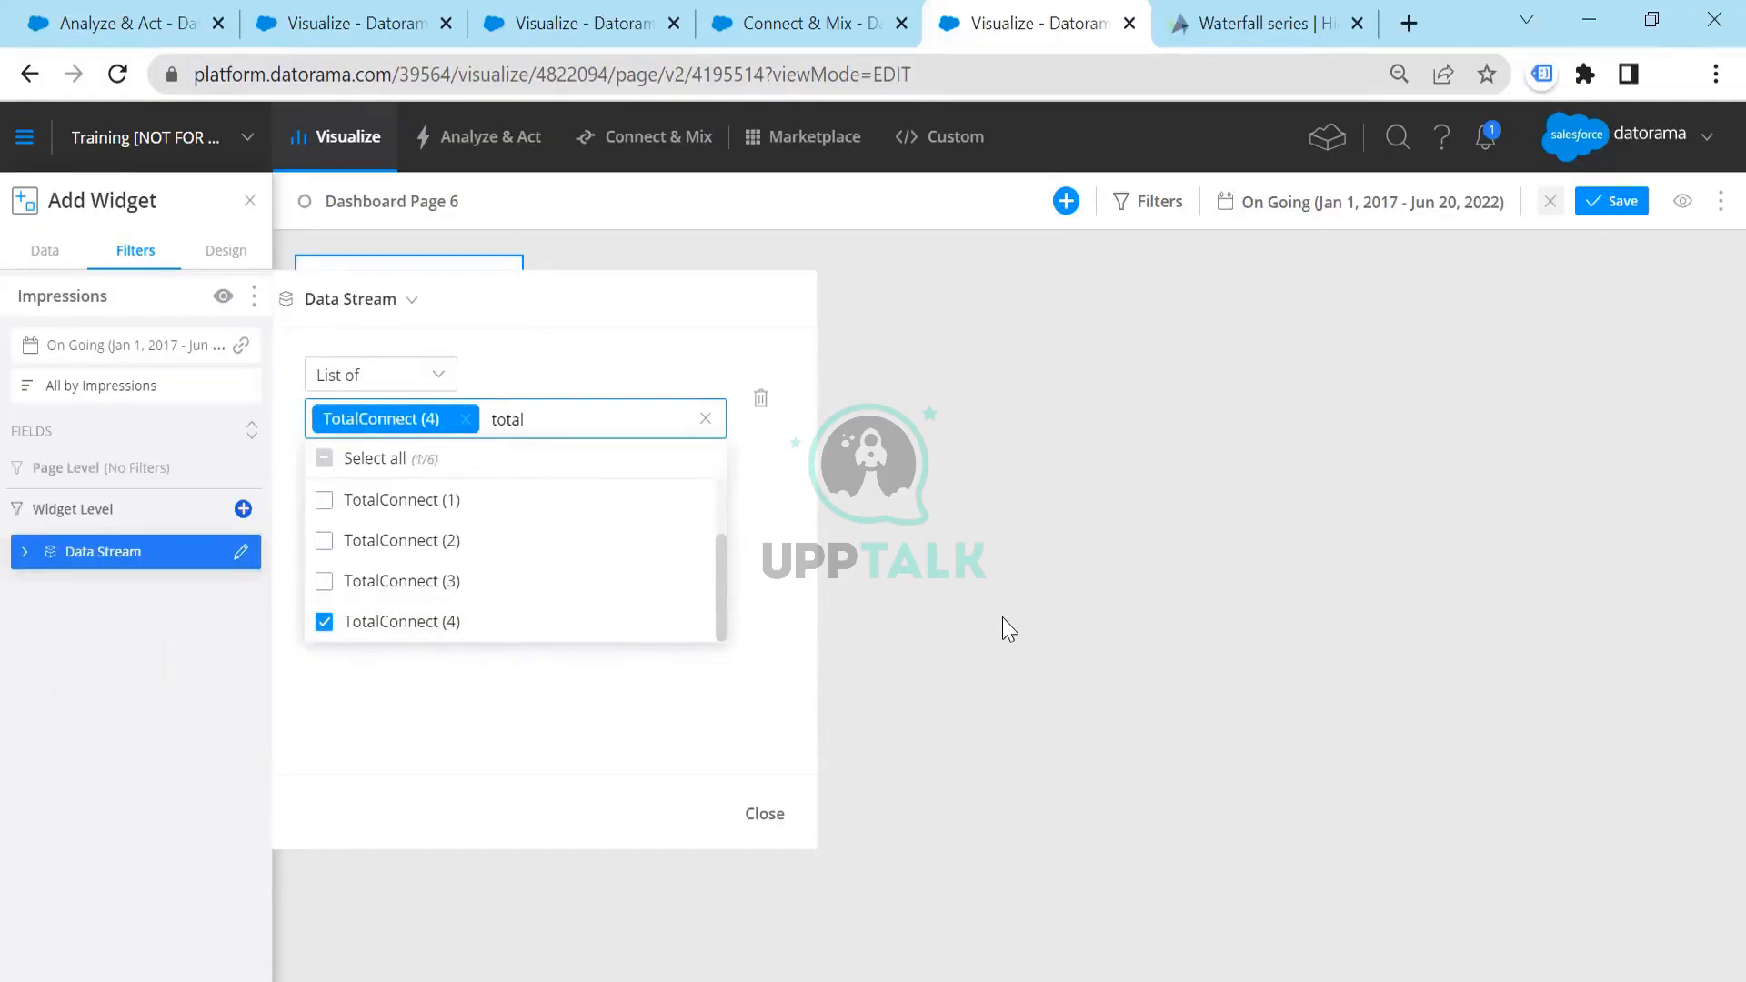
left_click(765, 814)
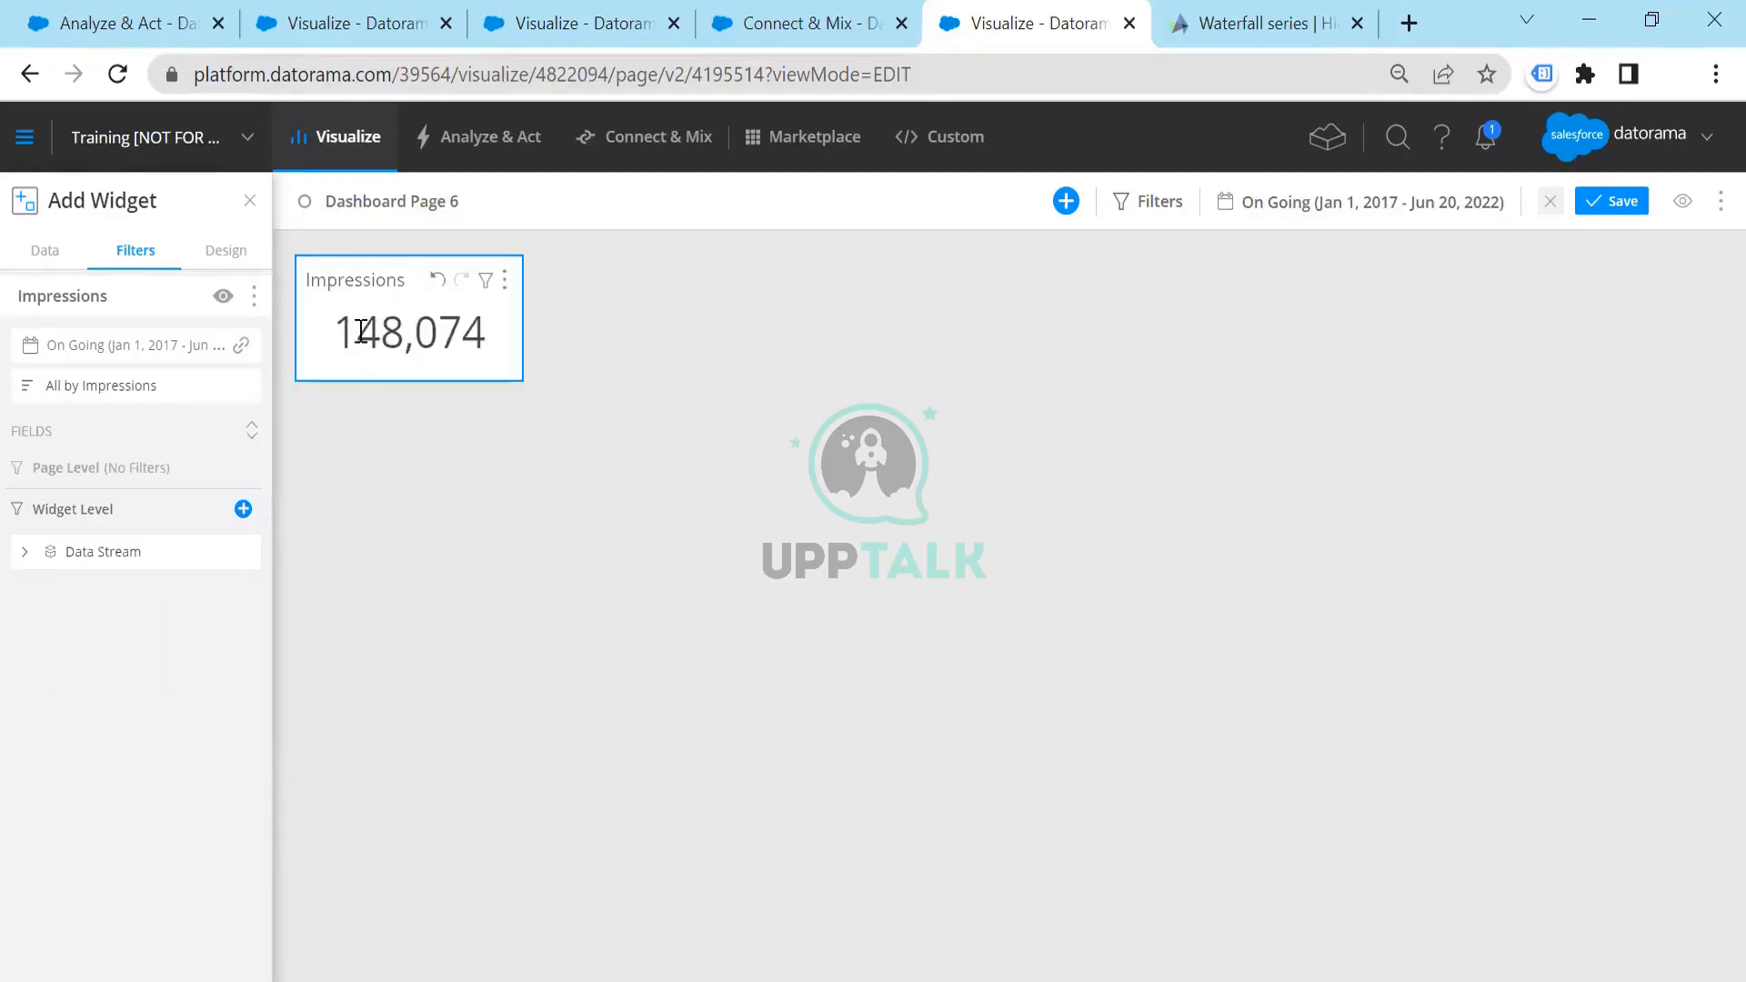
Highlight the filtered Impressions value and examine the details of the widget's Data Stream filter
left_click_drag(336, 335, 511, 346)
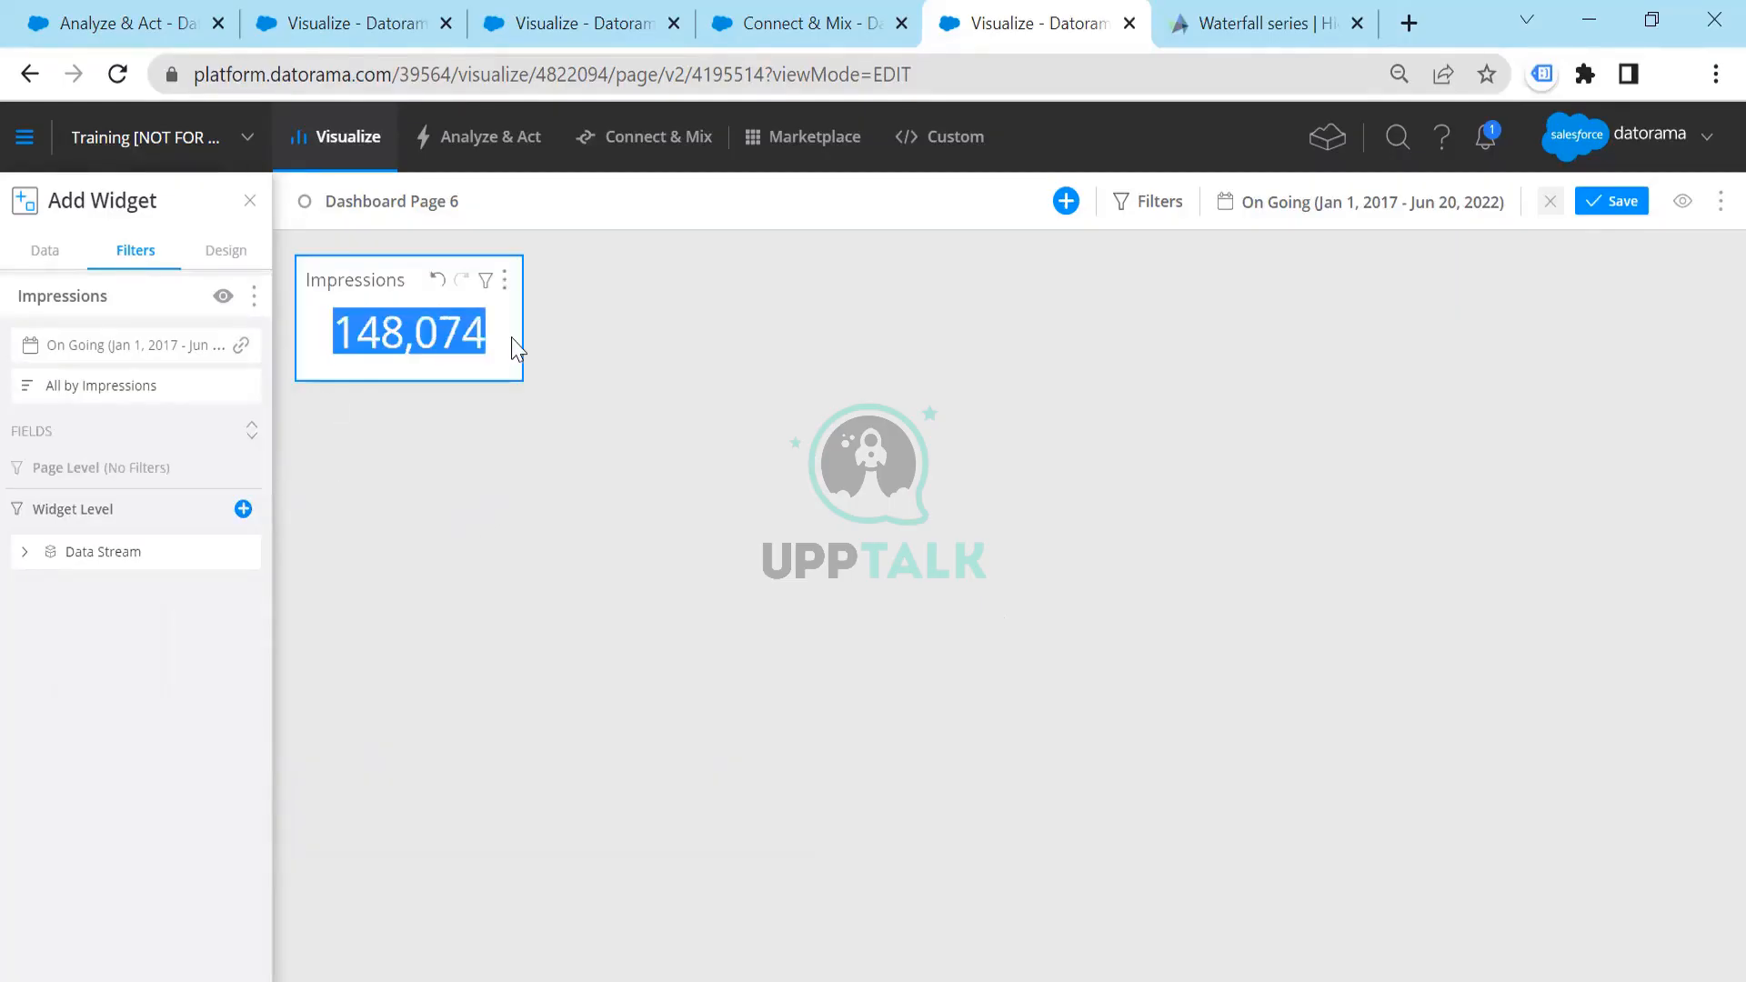
left_click(640, 358)
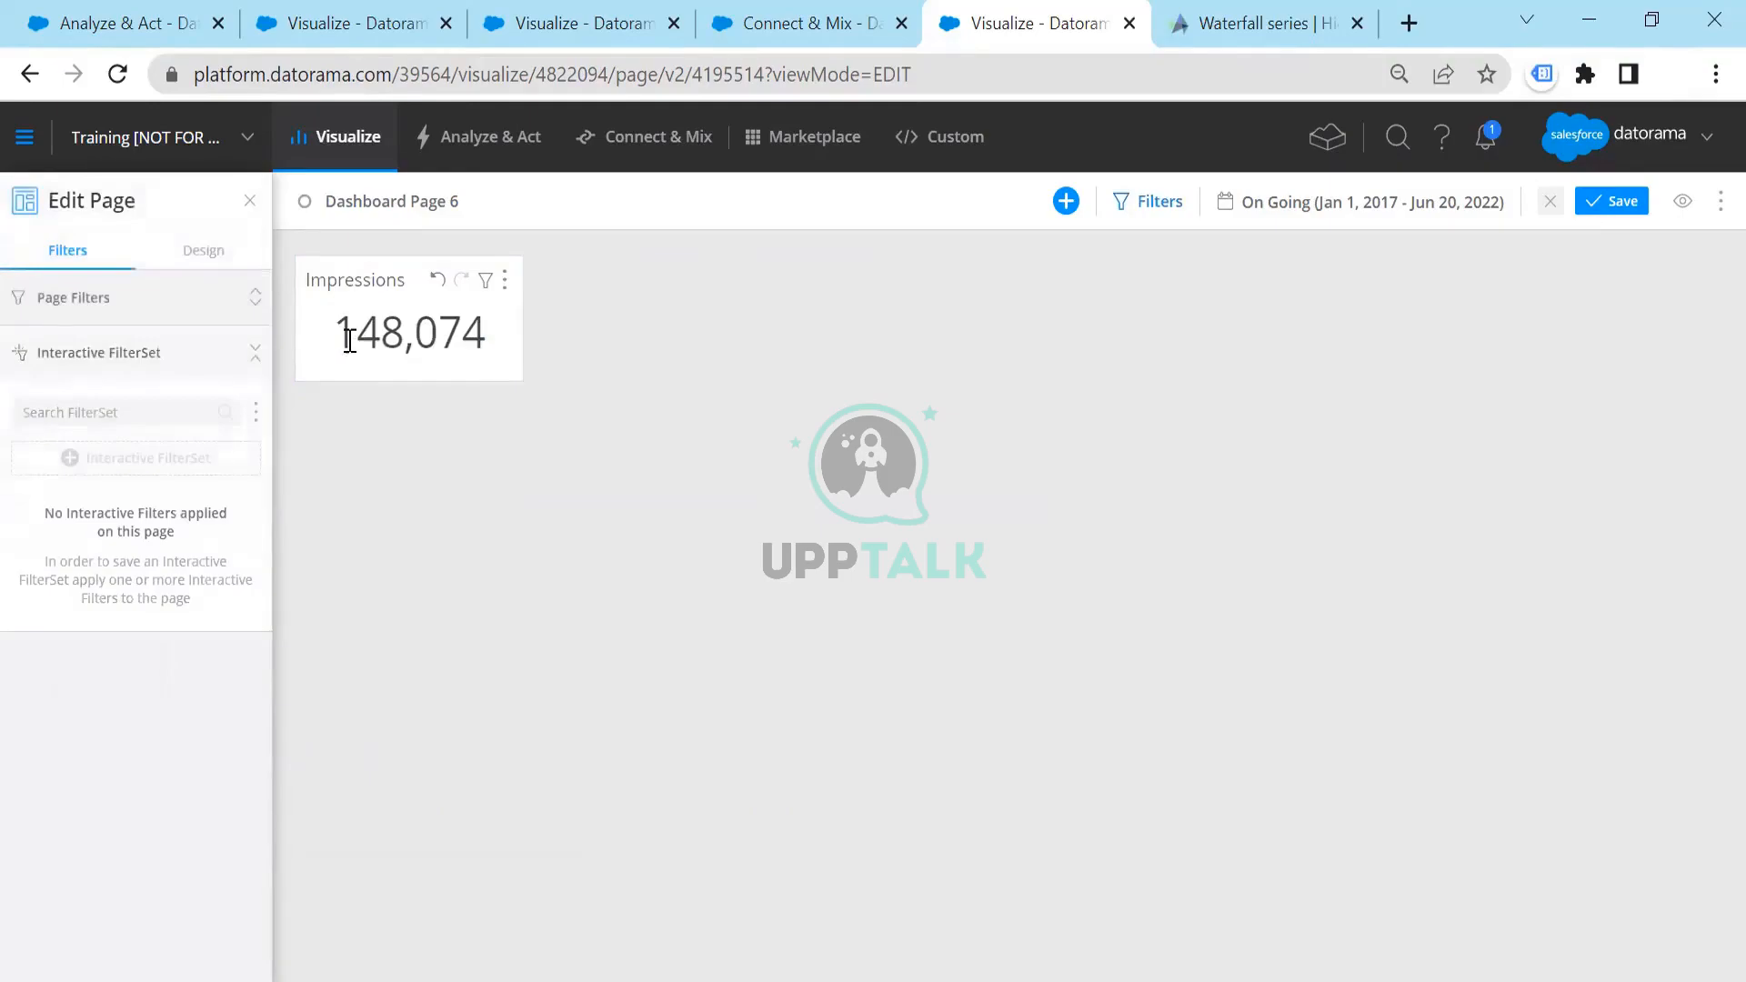
left_click_drag(350, 340, 487, 359)
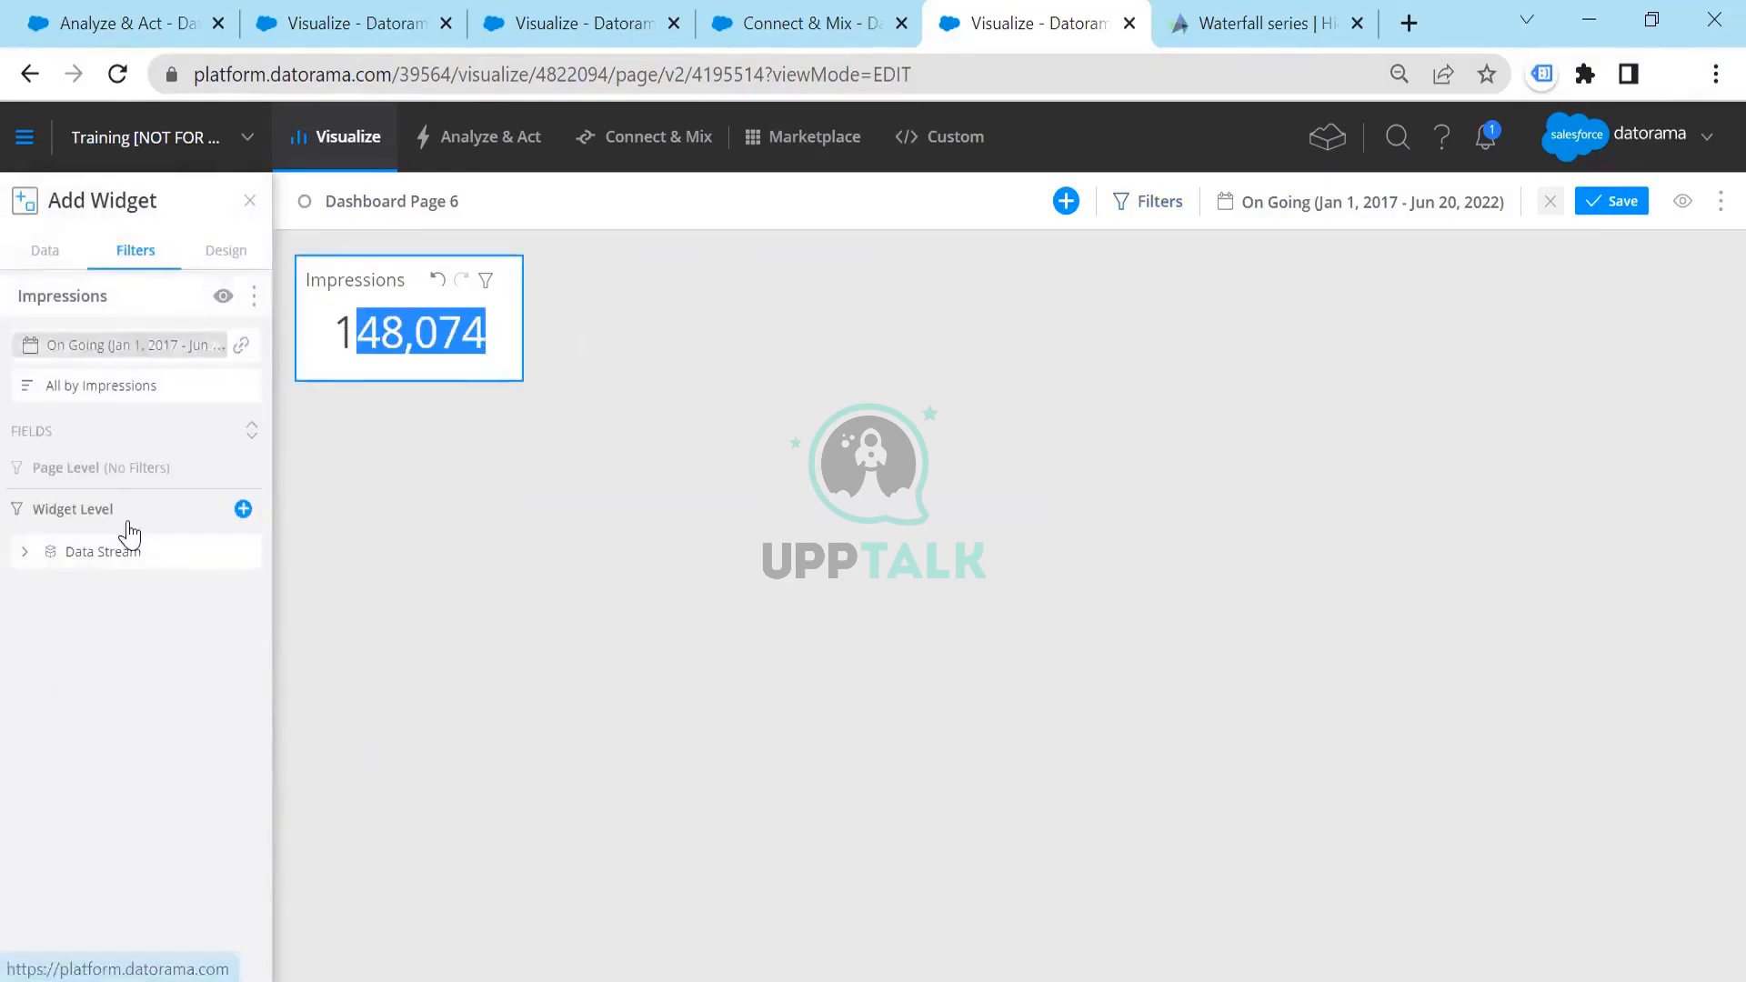
left_click(105, 553)
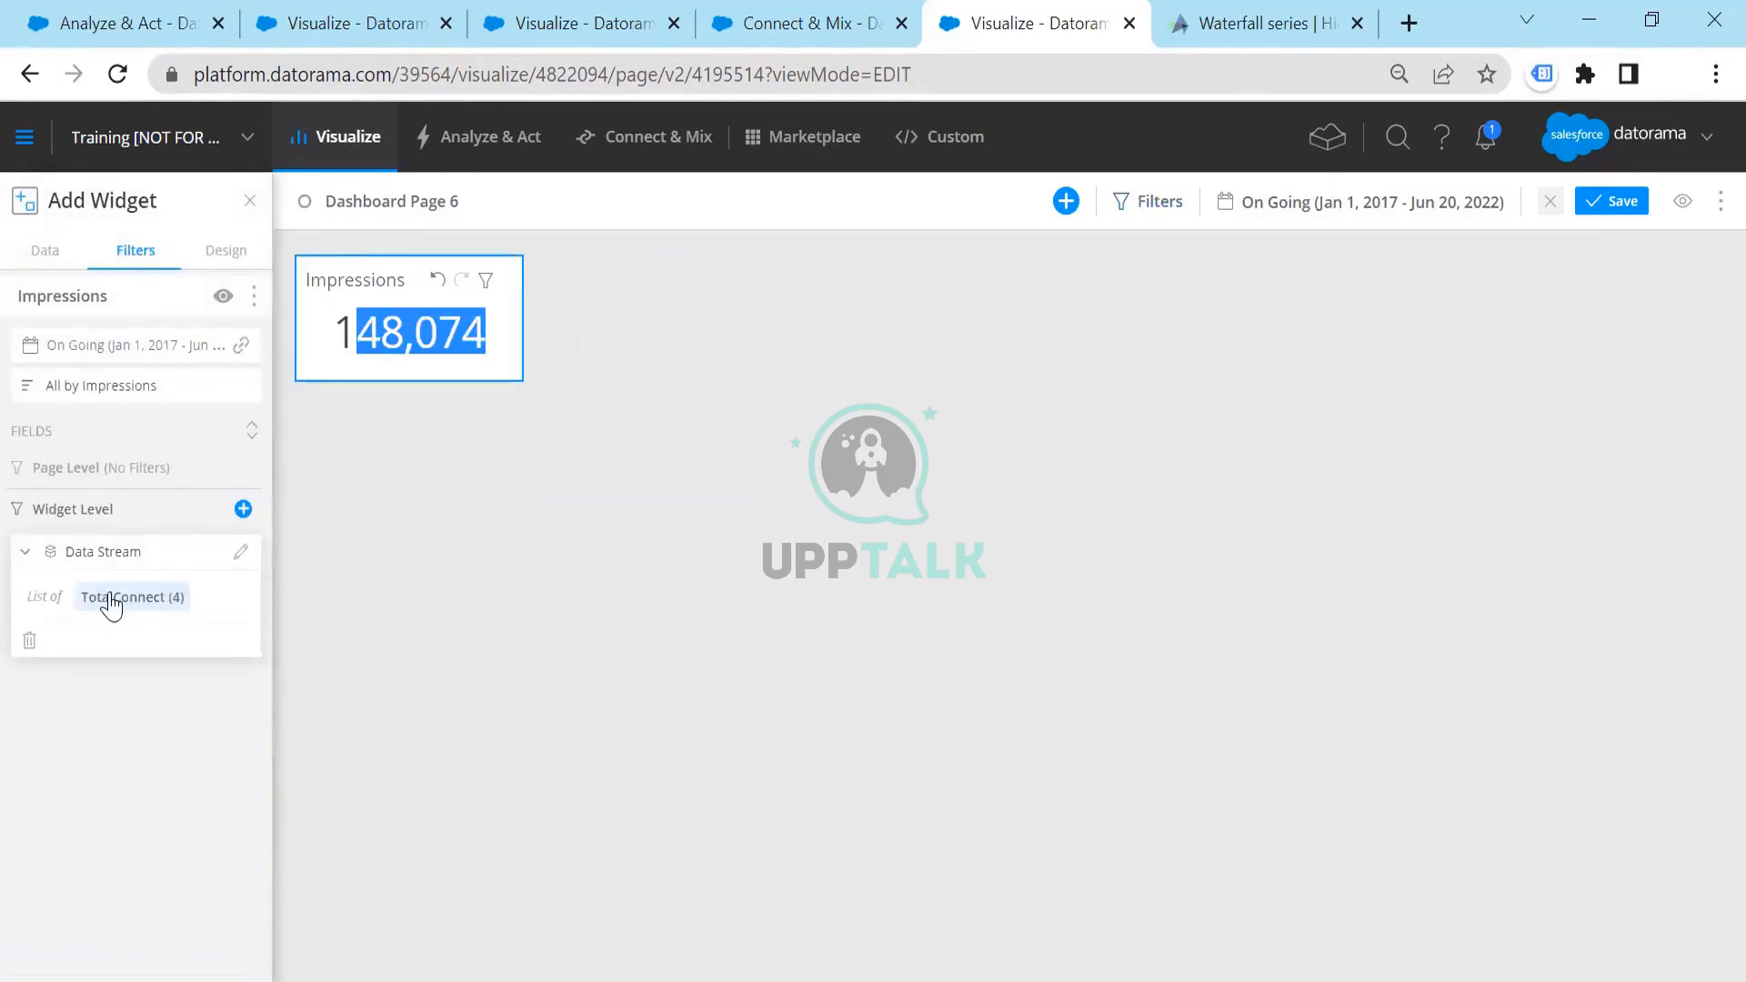
left_click(653, 385)
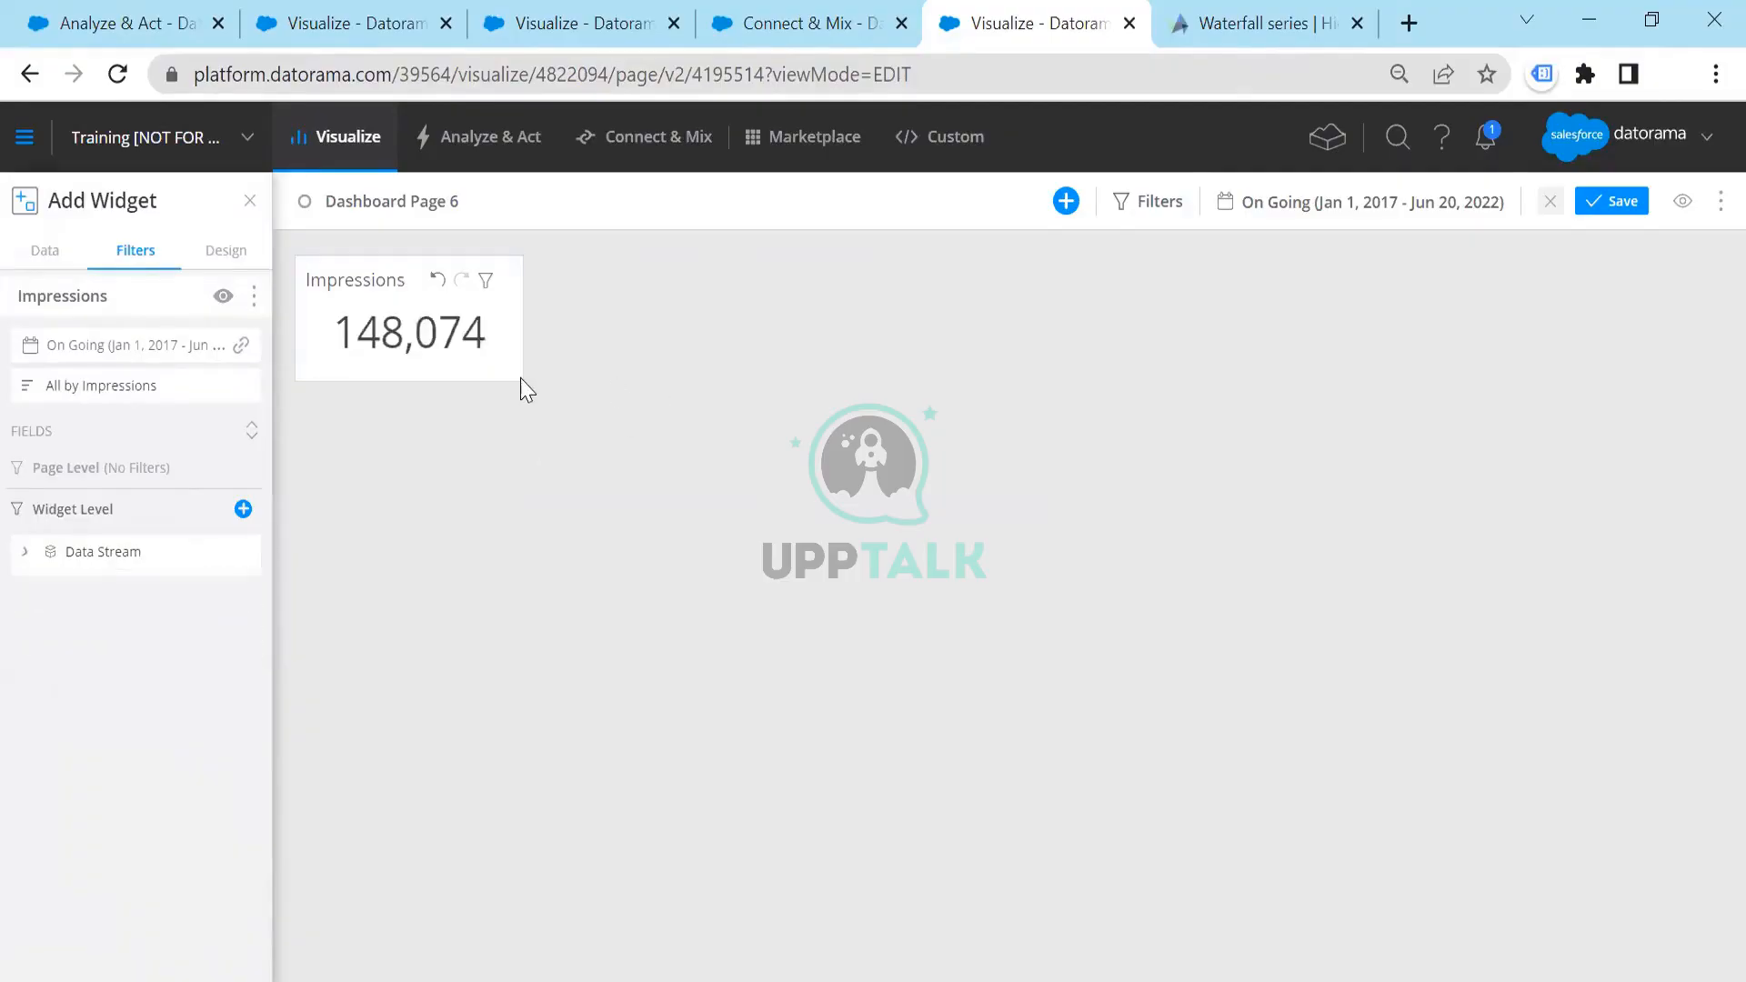
In the page design settings, enable a background color for the dashboard page and set it to brown #774b4b
left_click(211, 255)
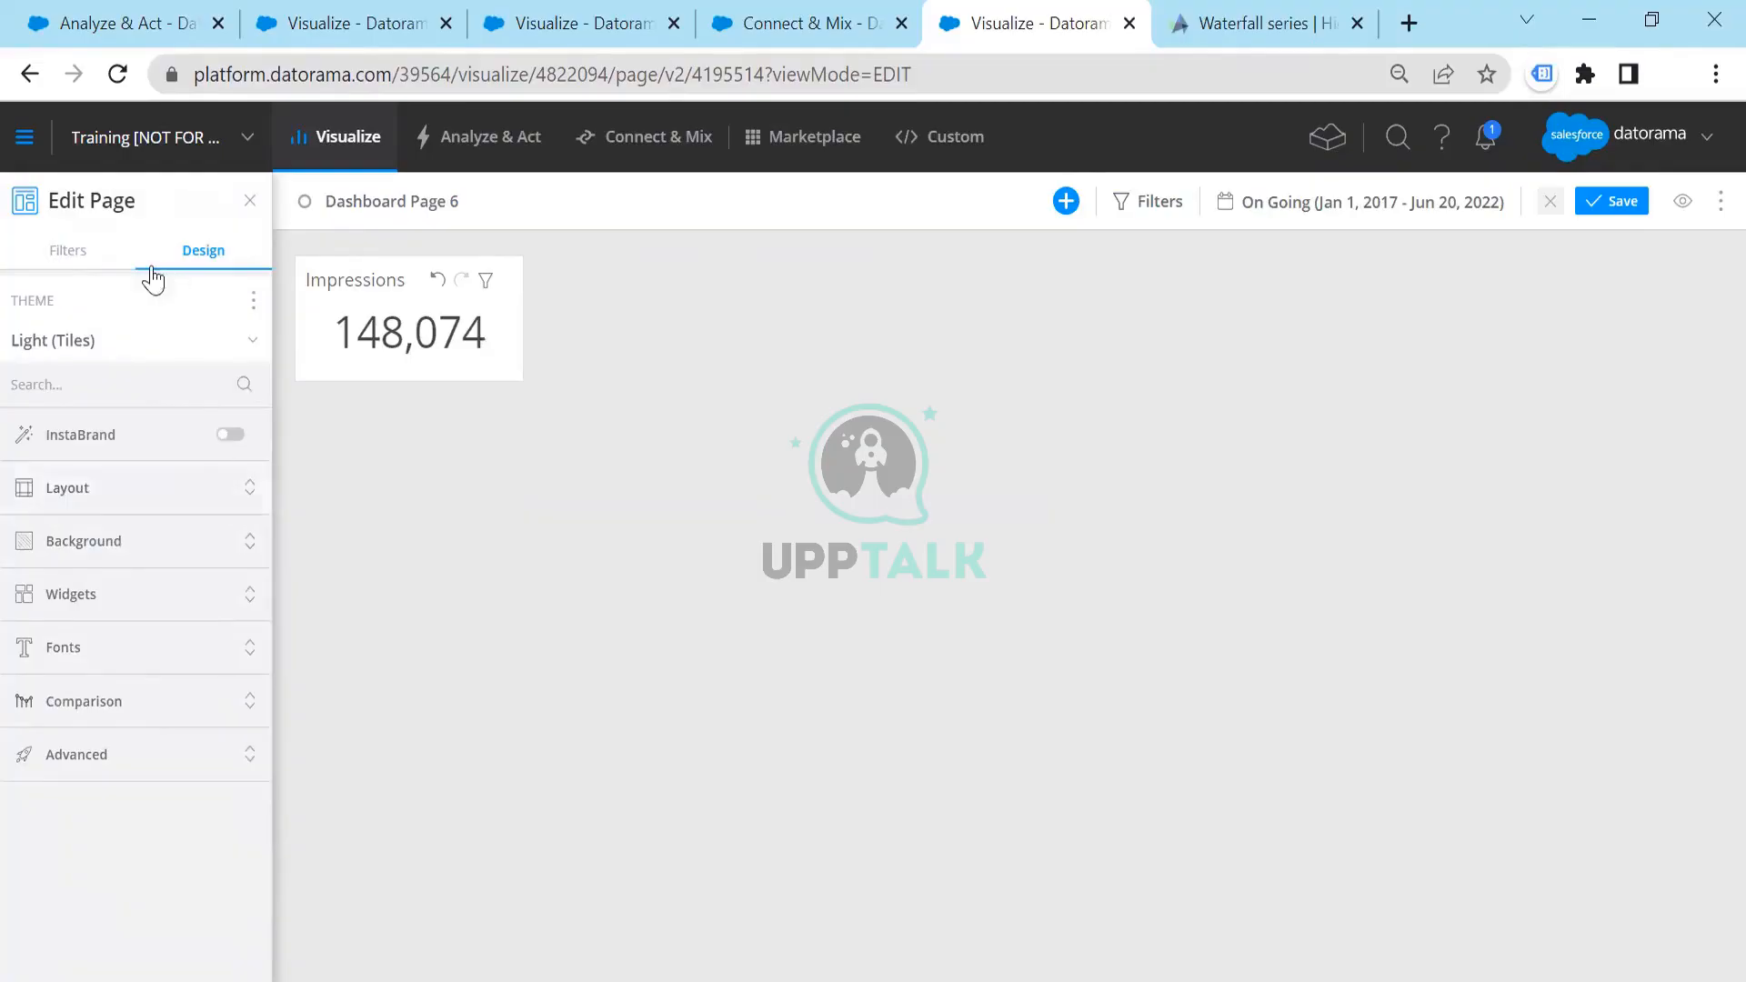
left_click(125, 492)
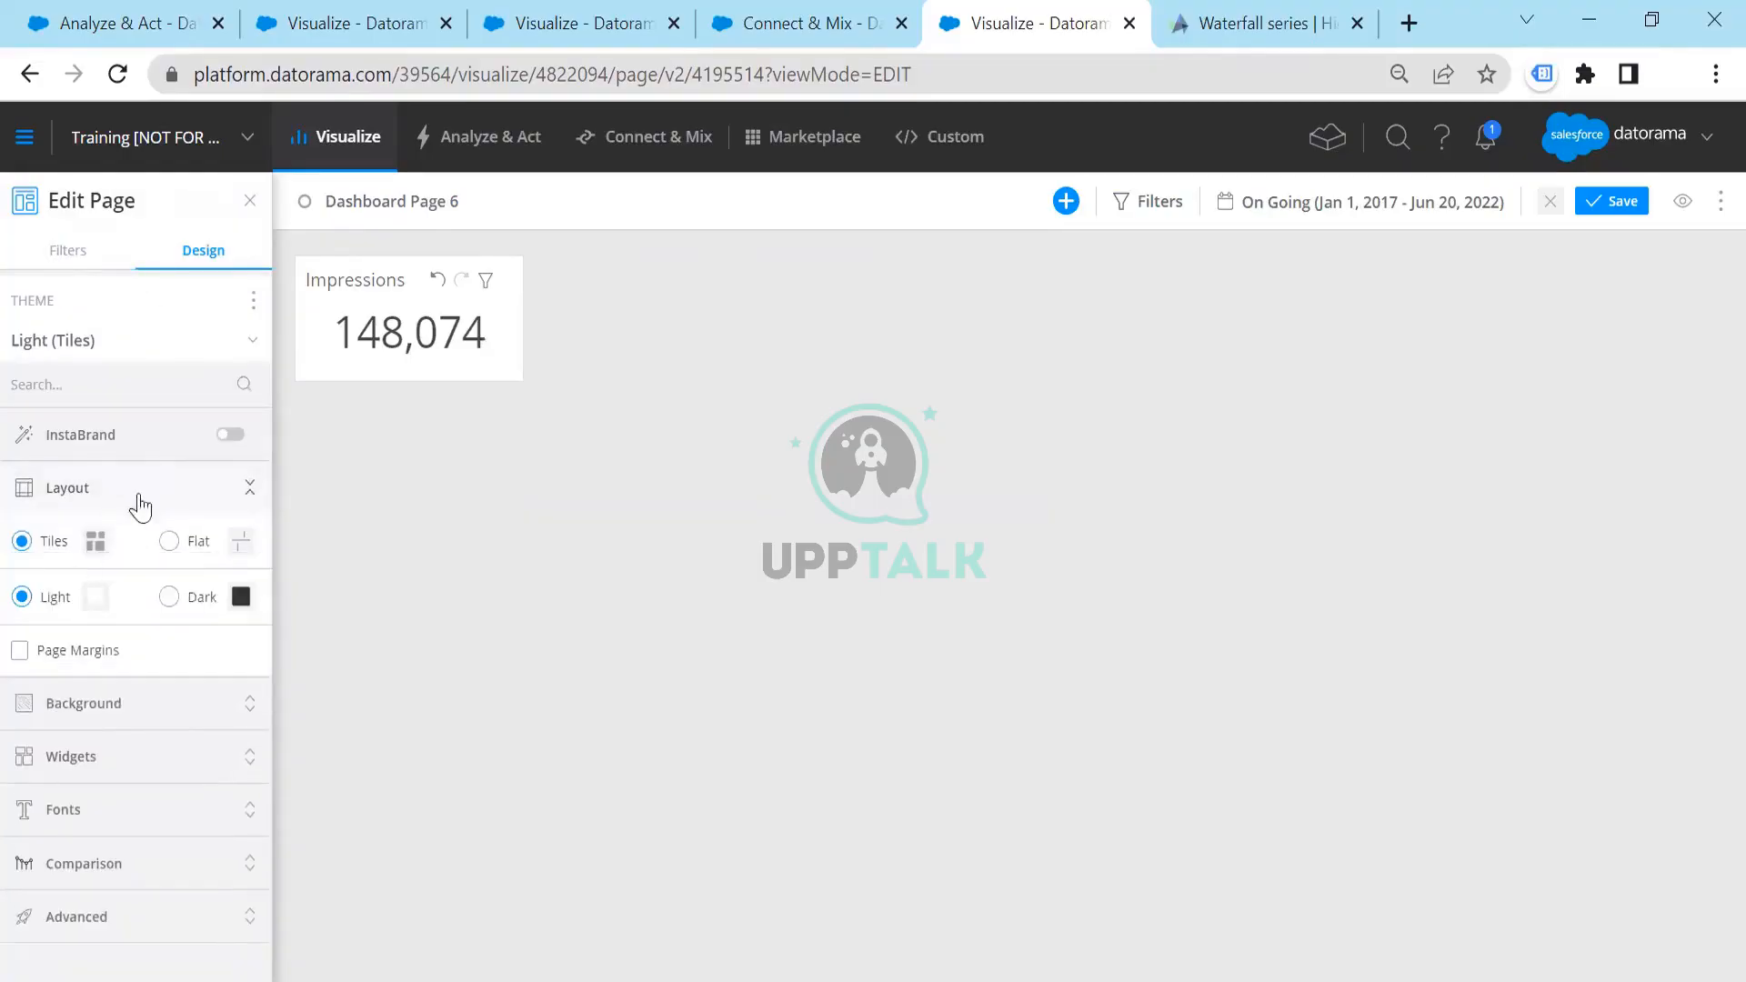
left_click(100, 705)
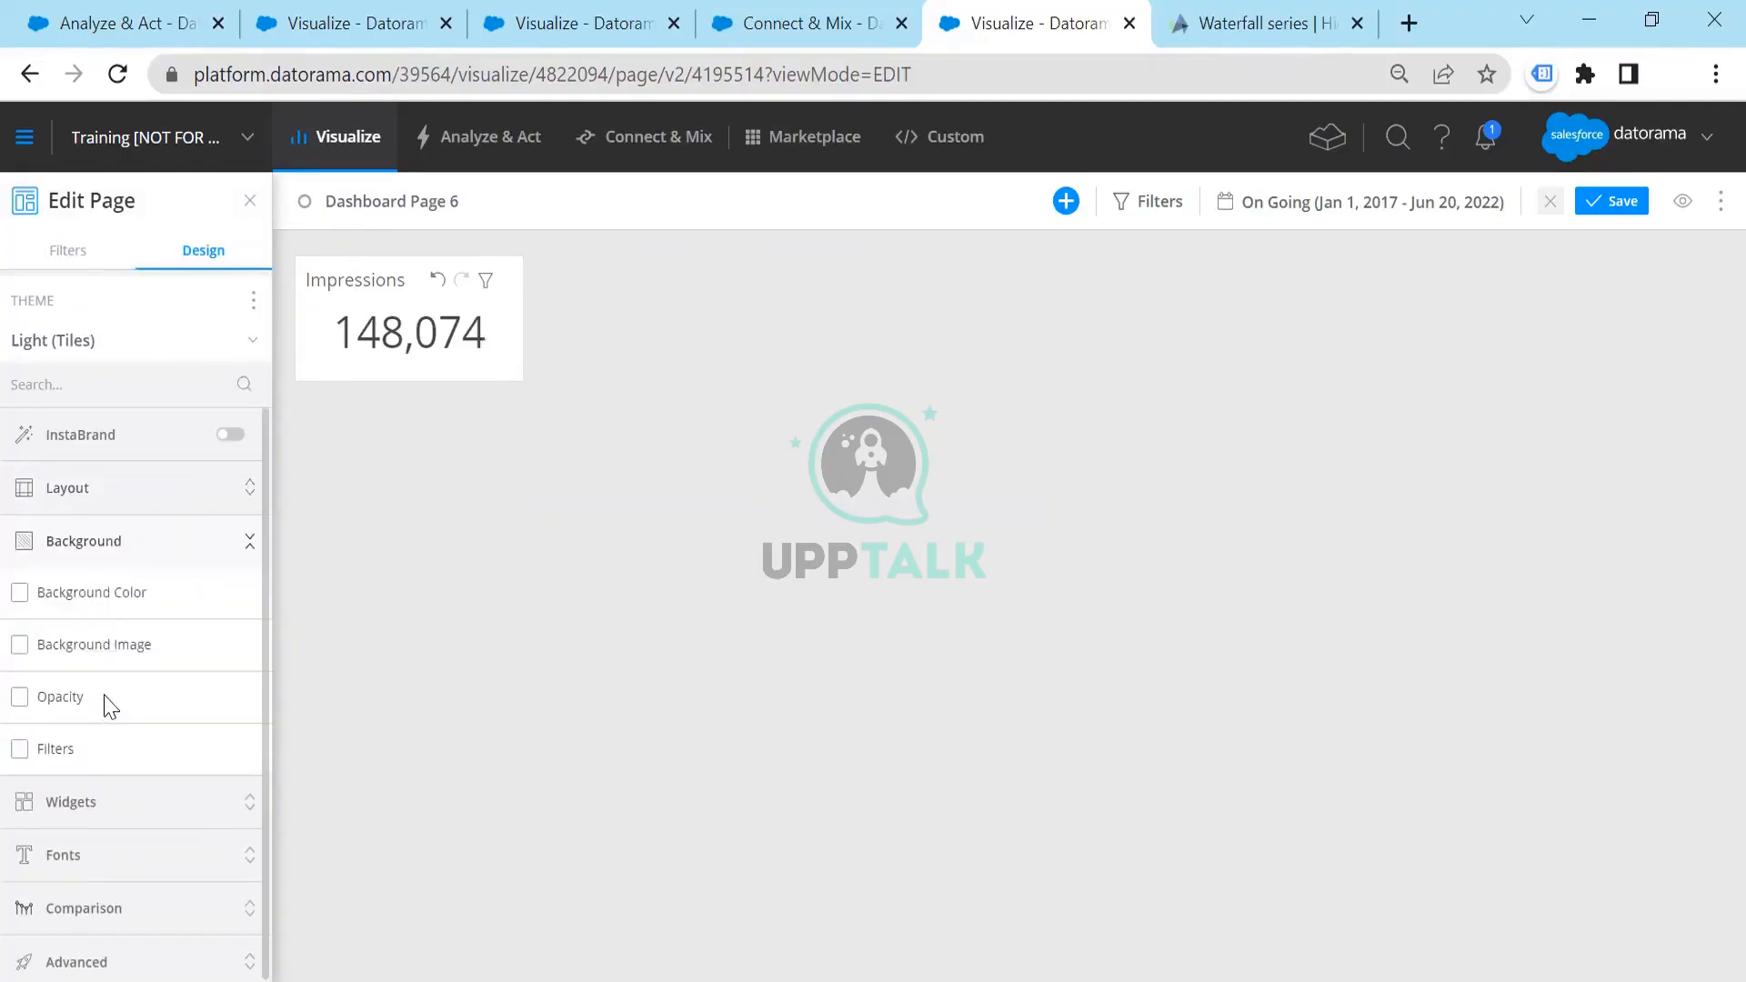
left_click(69, 596)
left_click(30, 636)
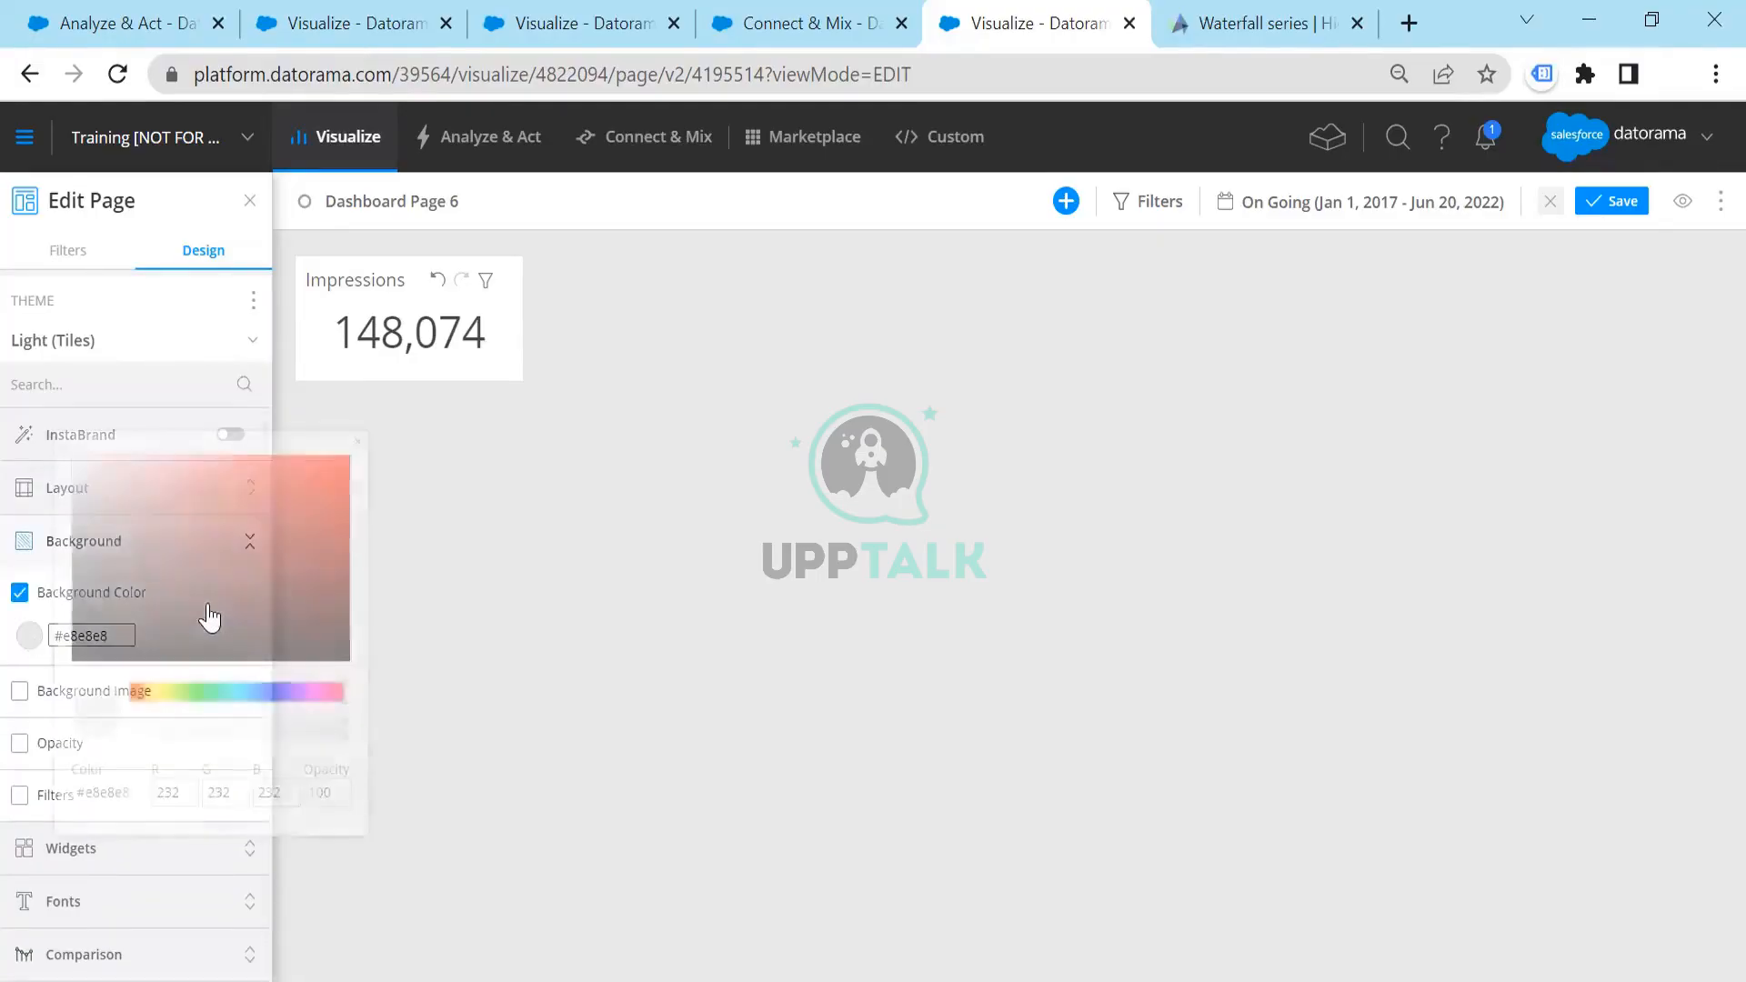
left_click(259, 509)
left_click_drag(263, 524, 172, 578)
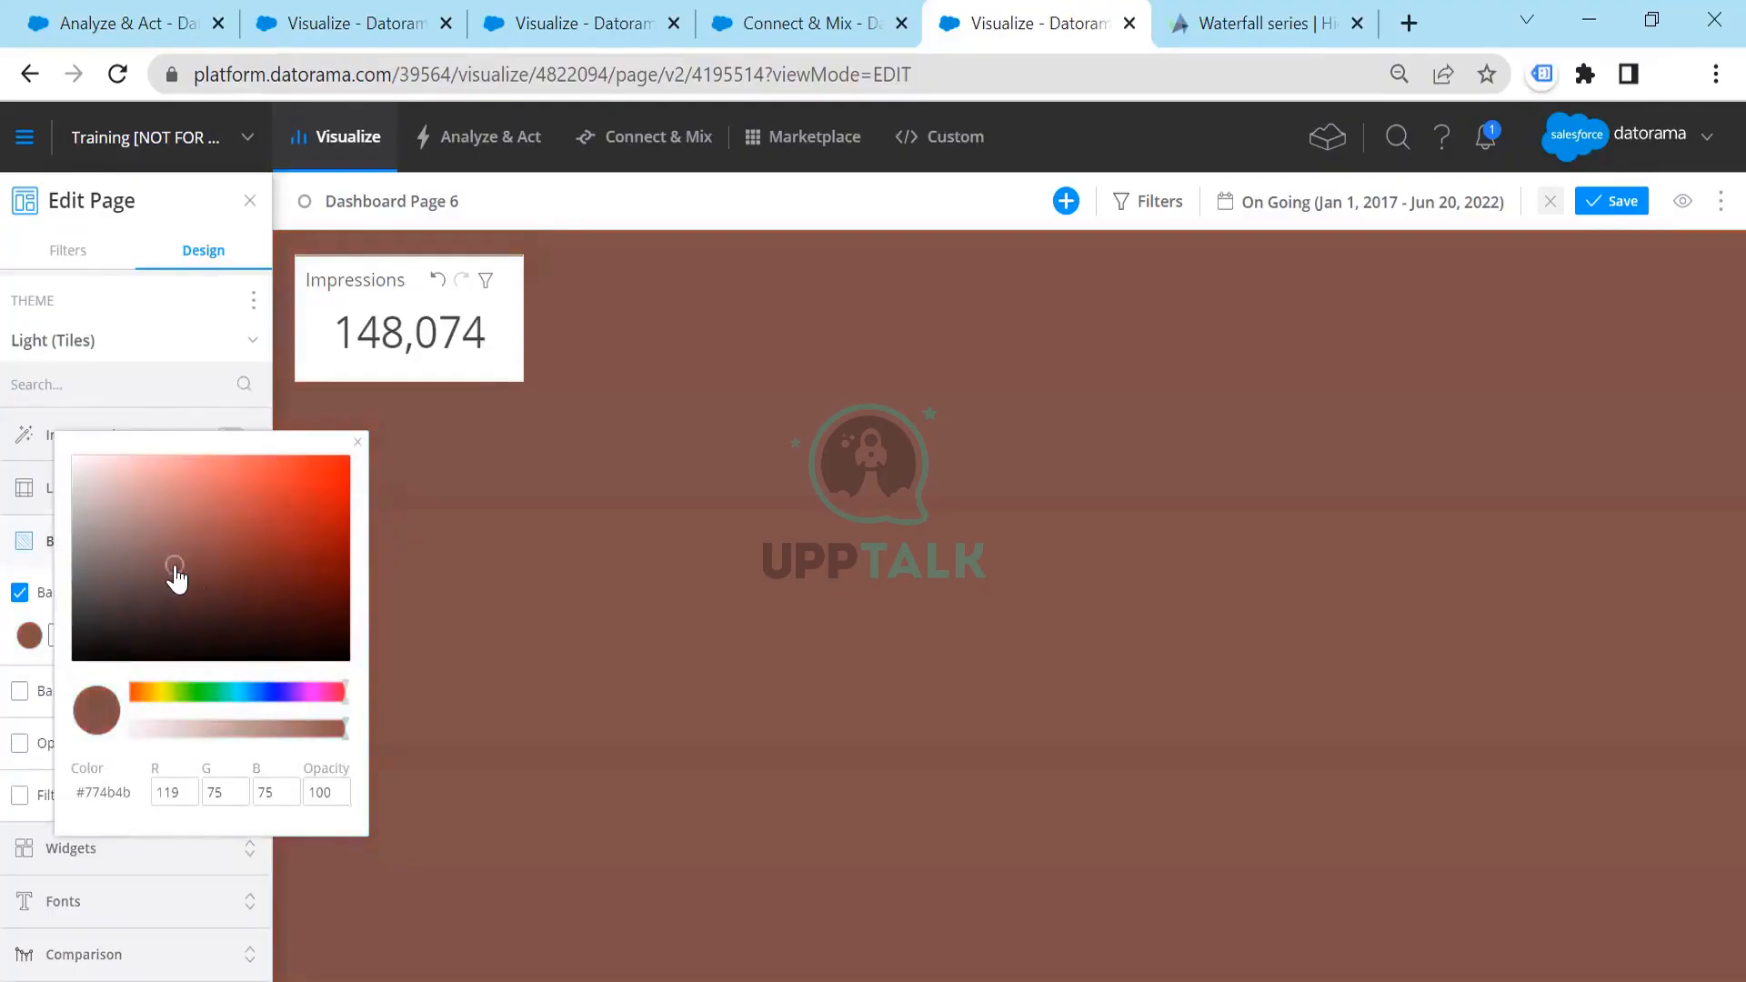
left_click(187, 312)
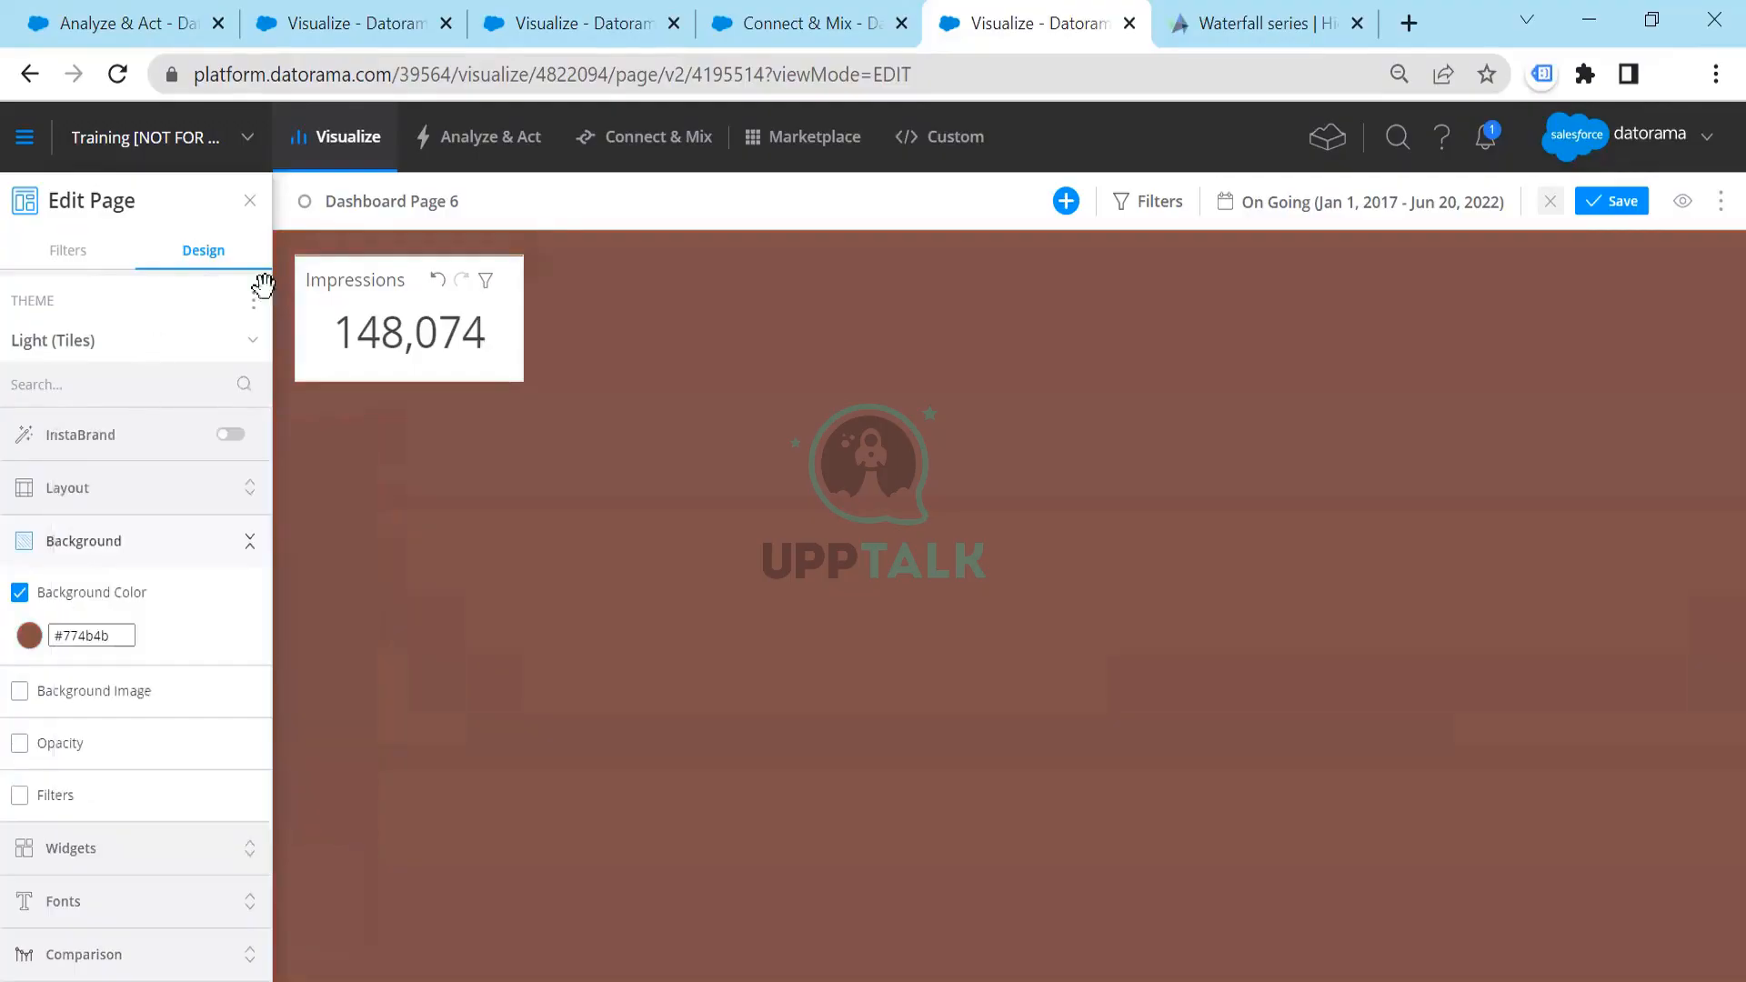
In the Impressions widget's design settings, enable the background fill color and set it to yellow-green #c6ff00
left_click(354, 273)
left_click(344, 277)
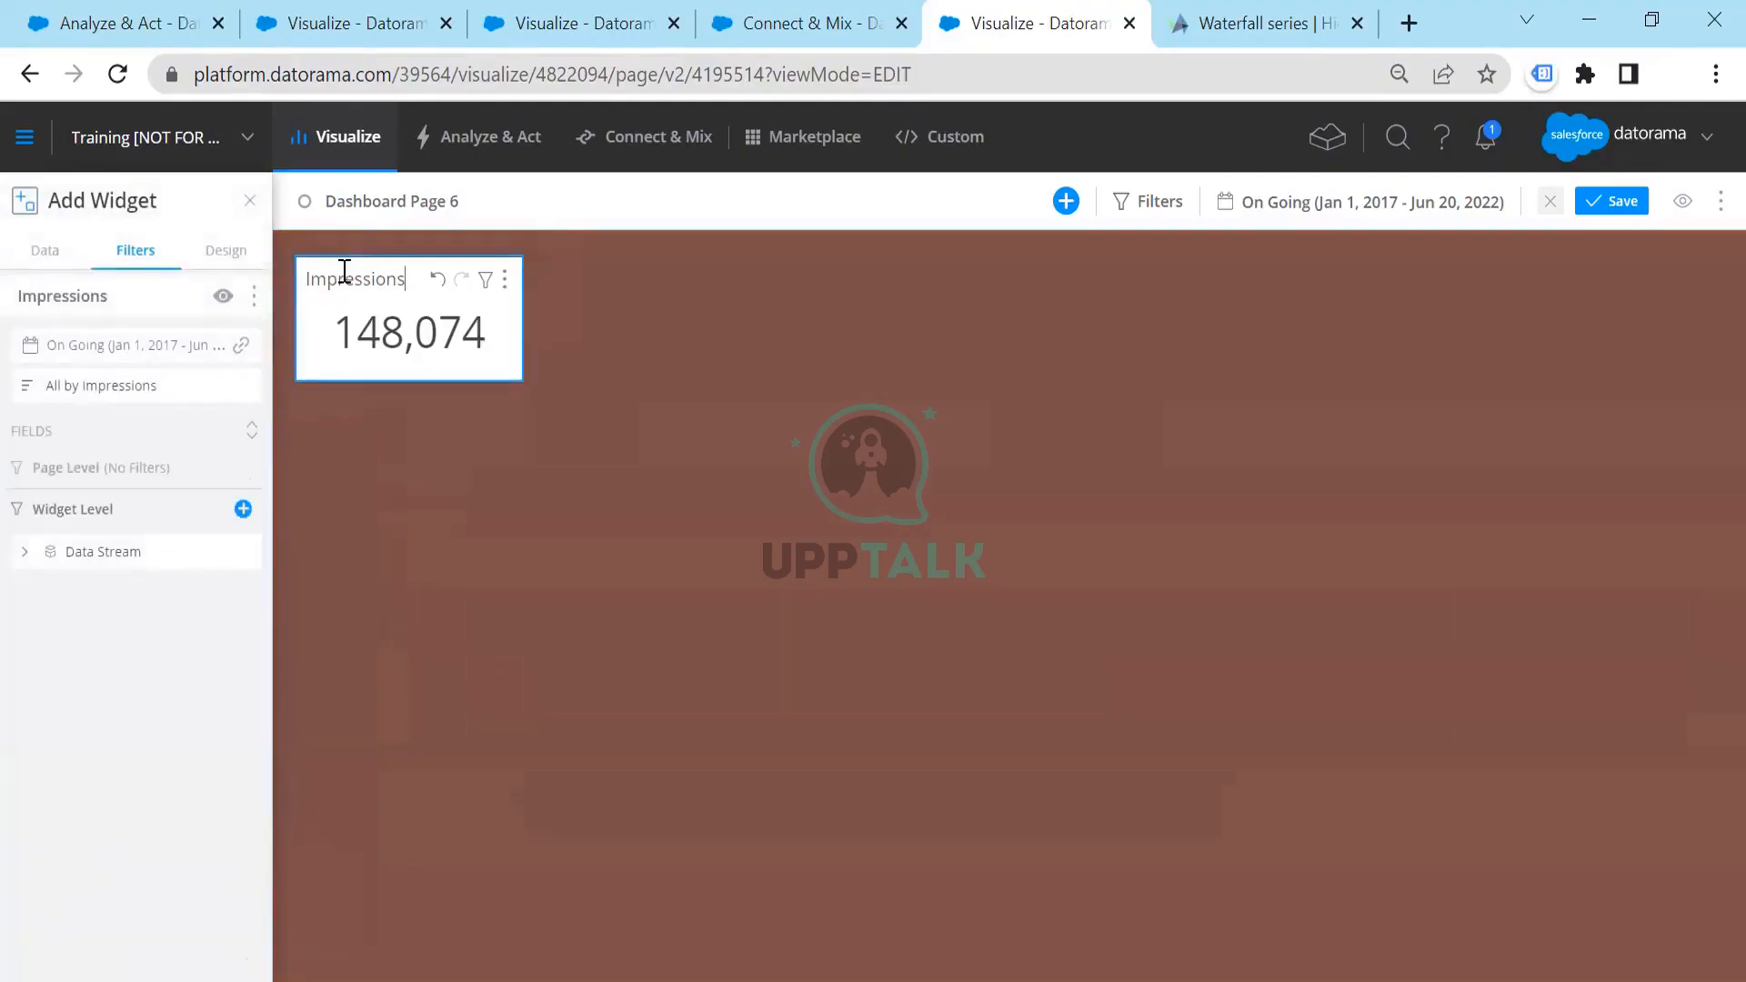
left_click(224, 254)
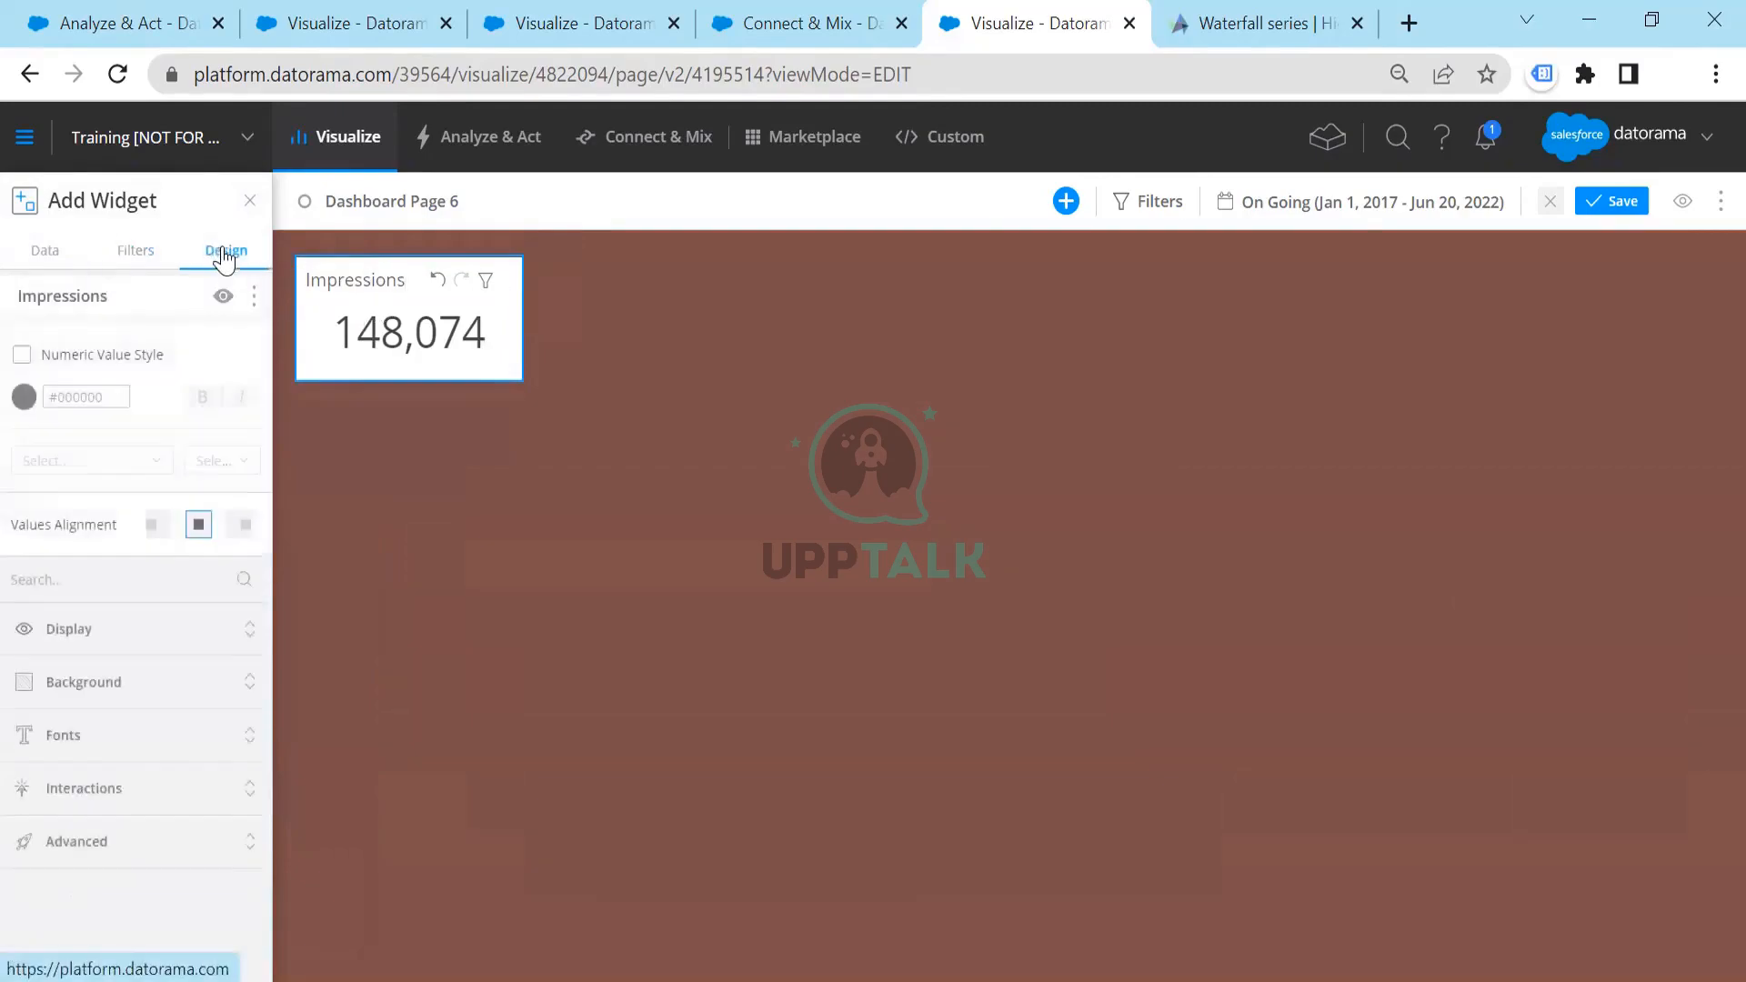
left_click(56, 683)
left_click(20, 737)
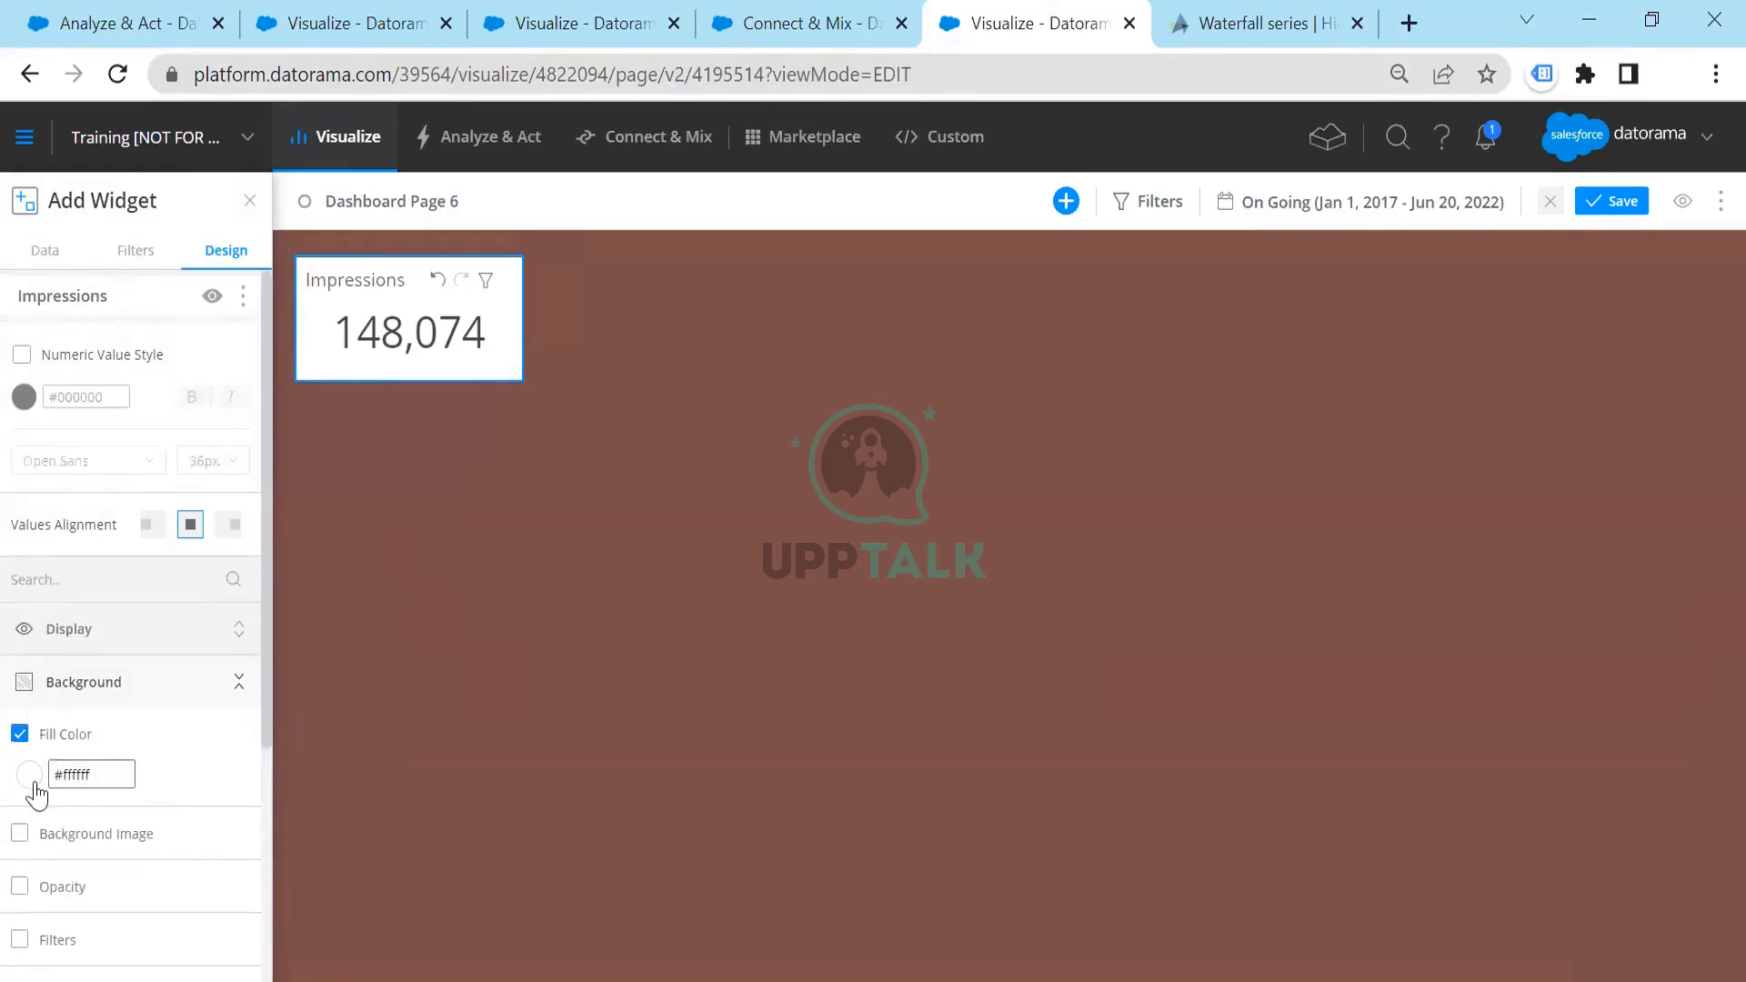
left_click(72, 774)
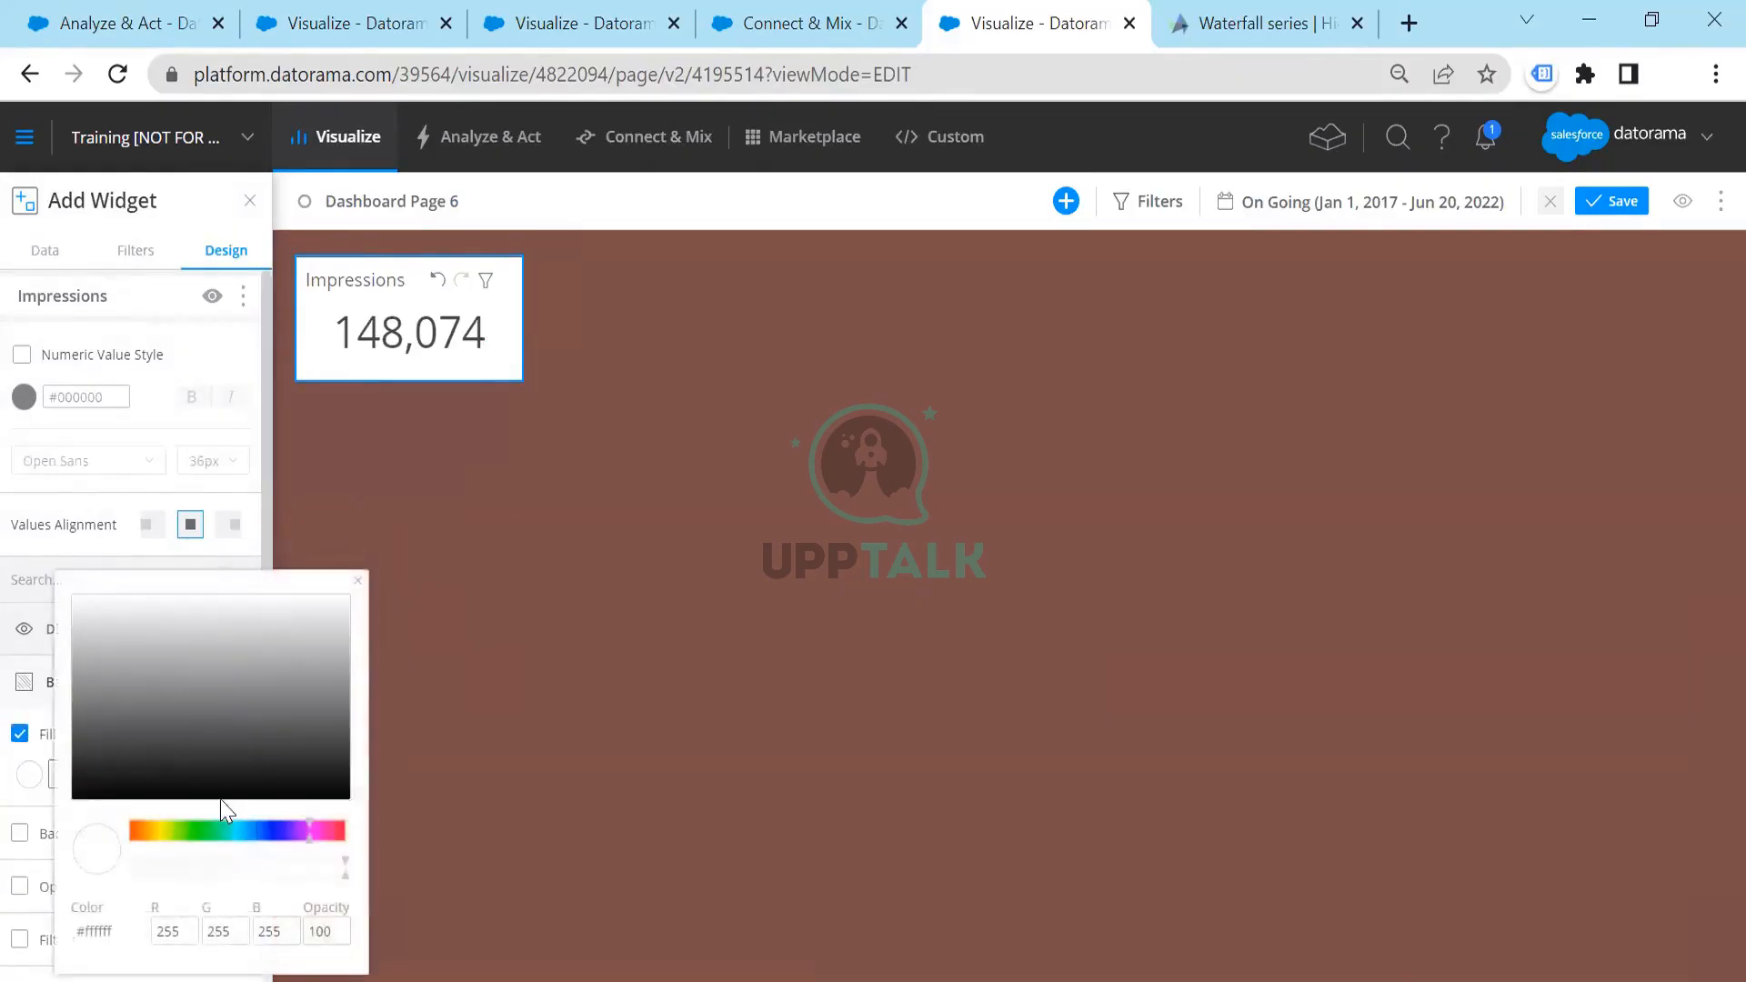
left_click(225, 832)
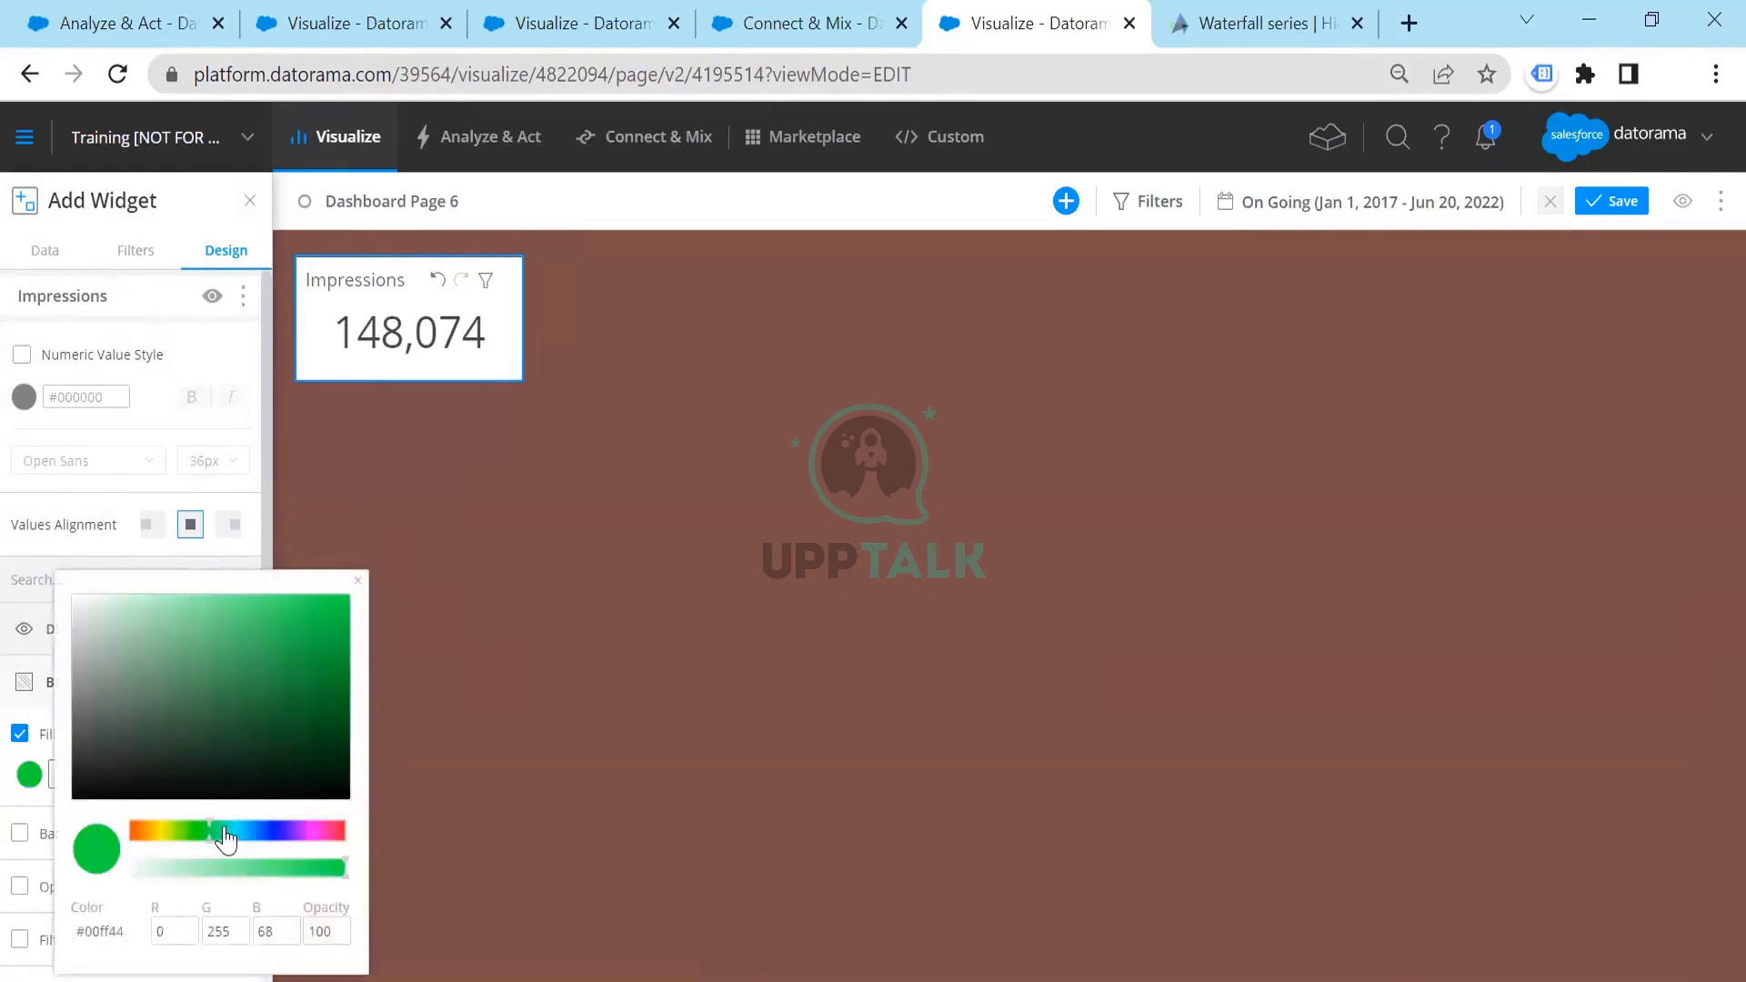
left_click_drag(231, 839, 173, 837)
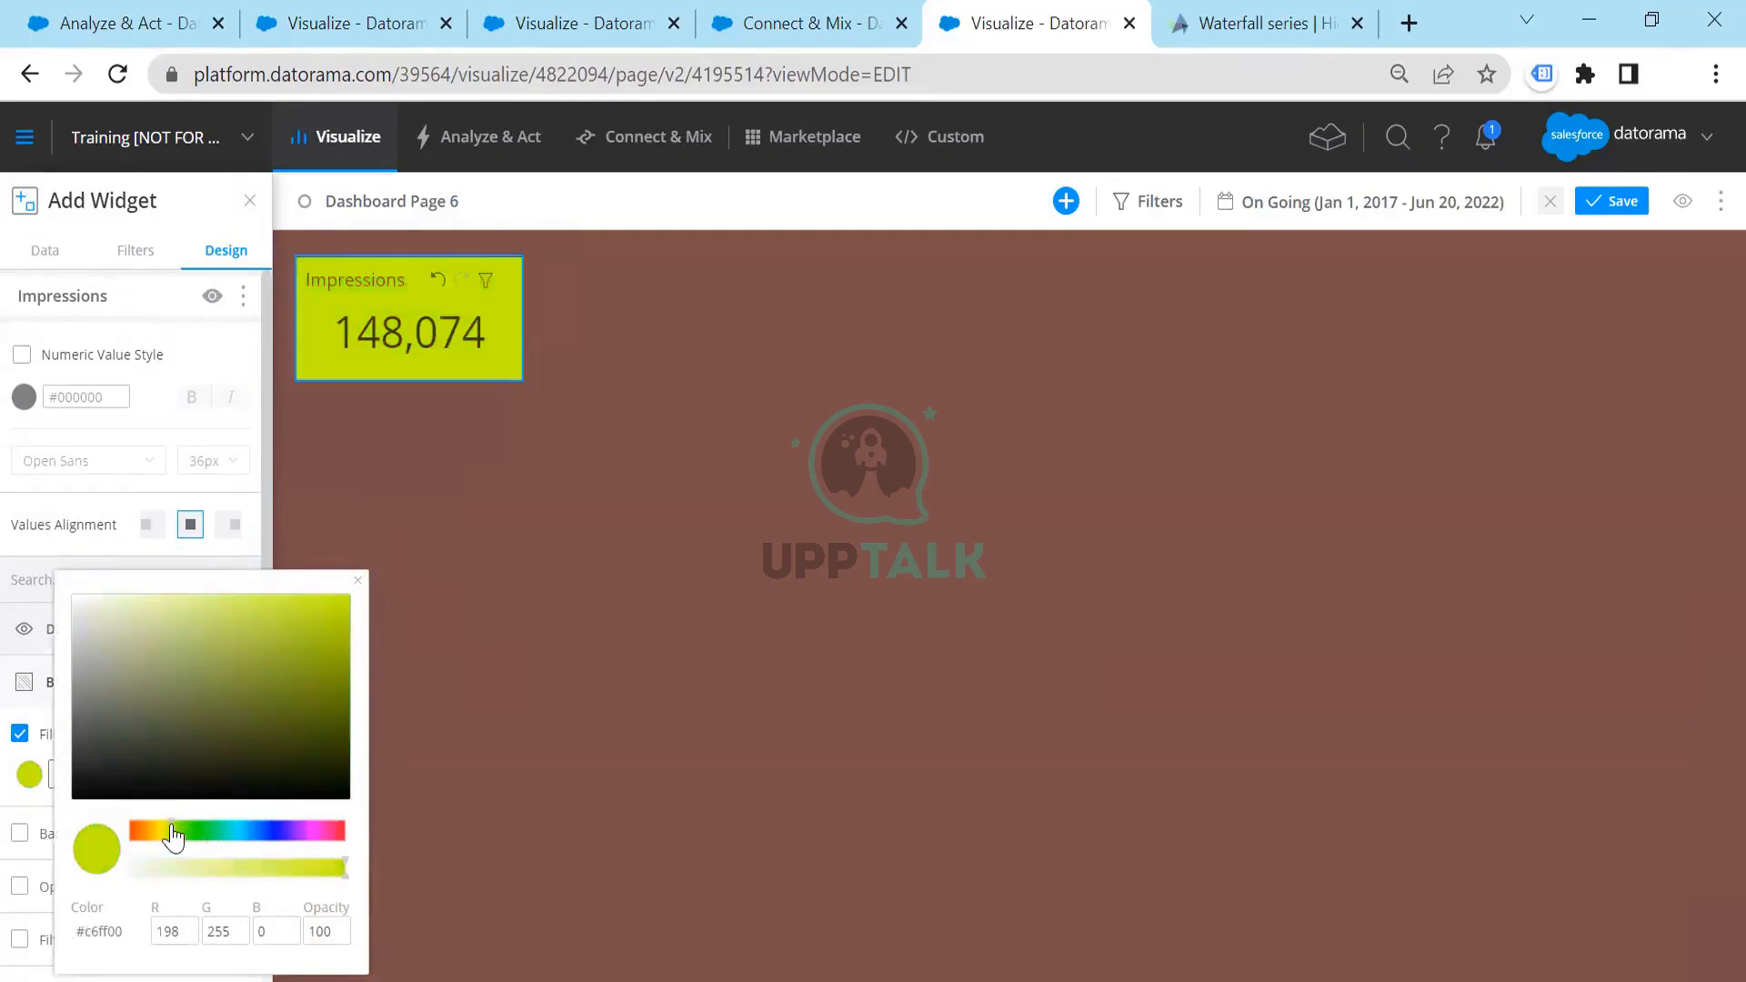
Undo the last three fill color adjustments on the Impressions widget
left_click(440, 286)
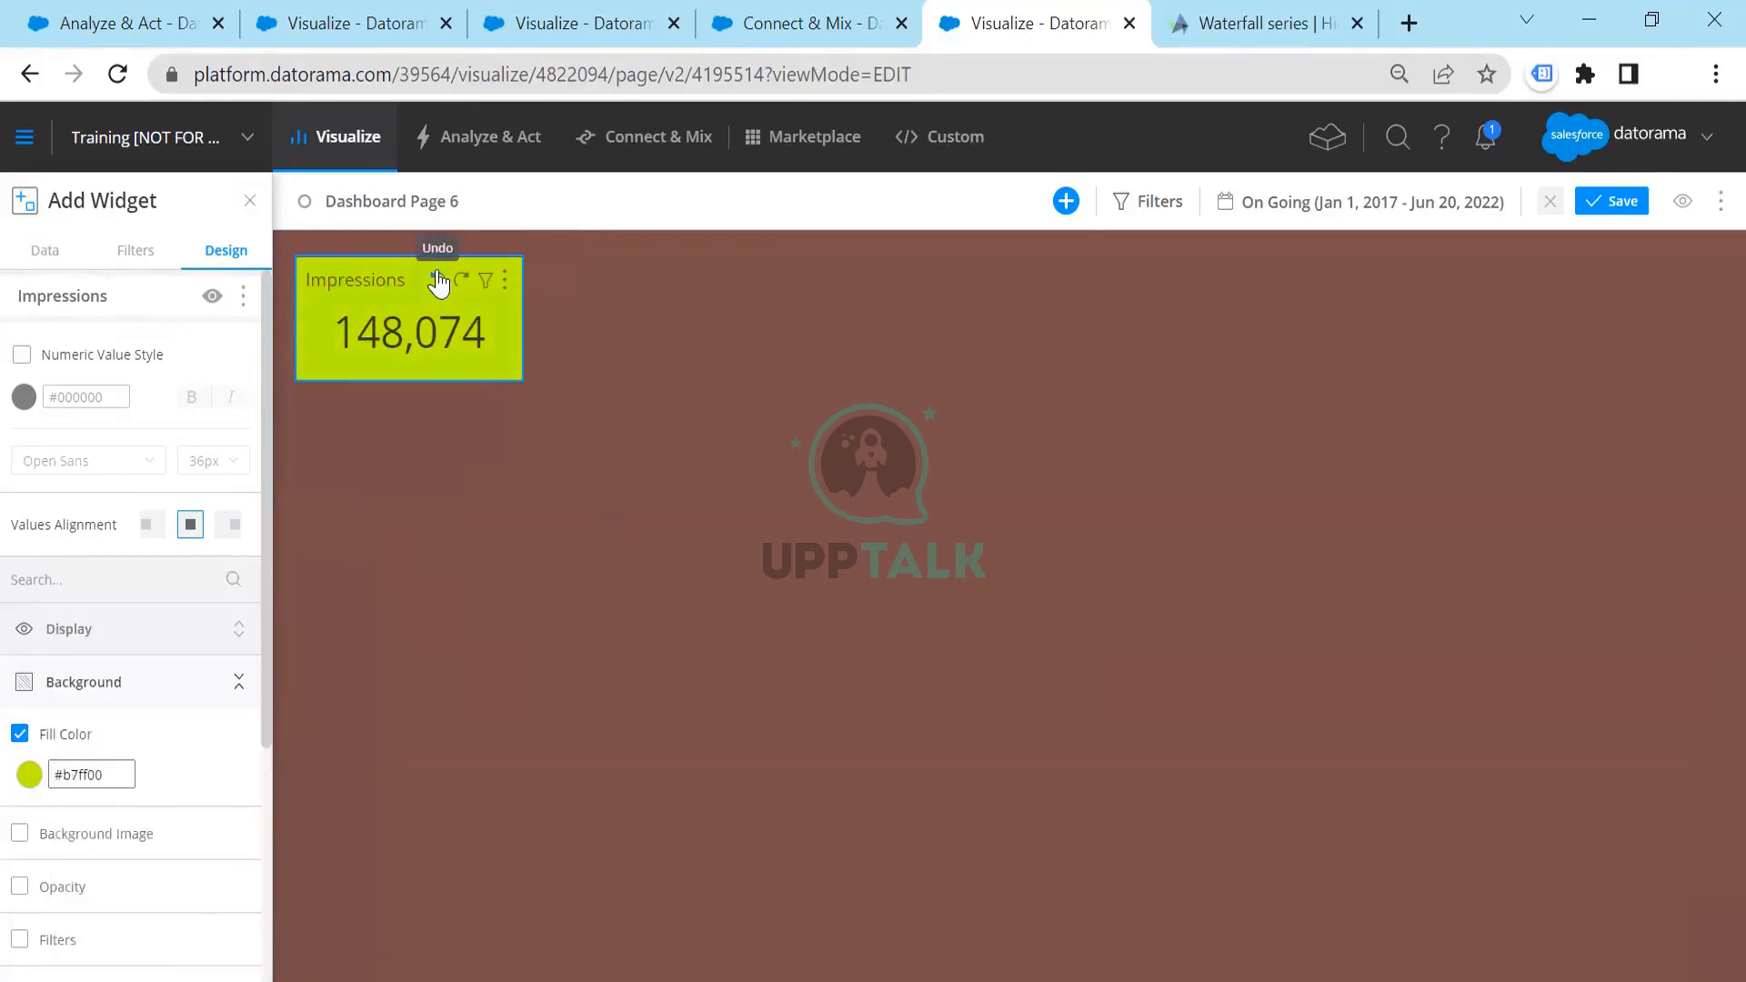
left_click(438, 282)
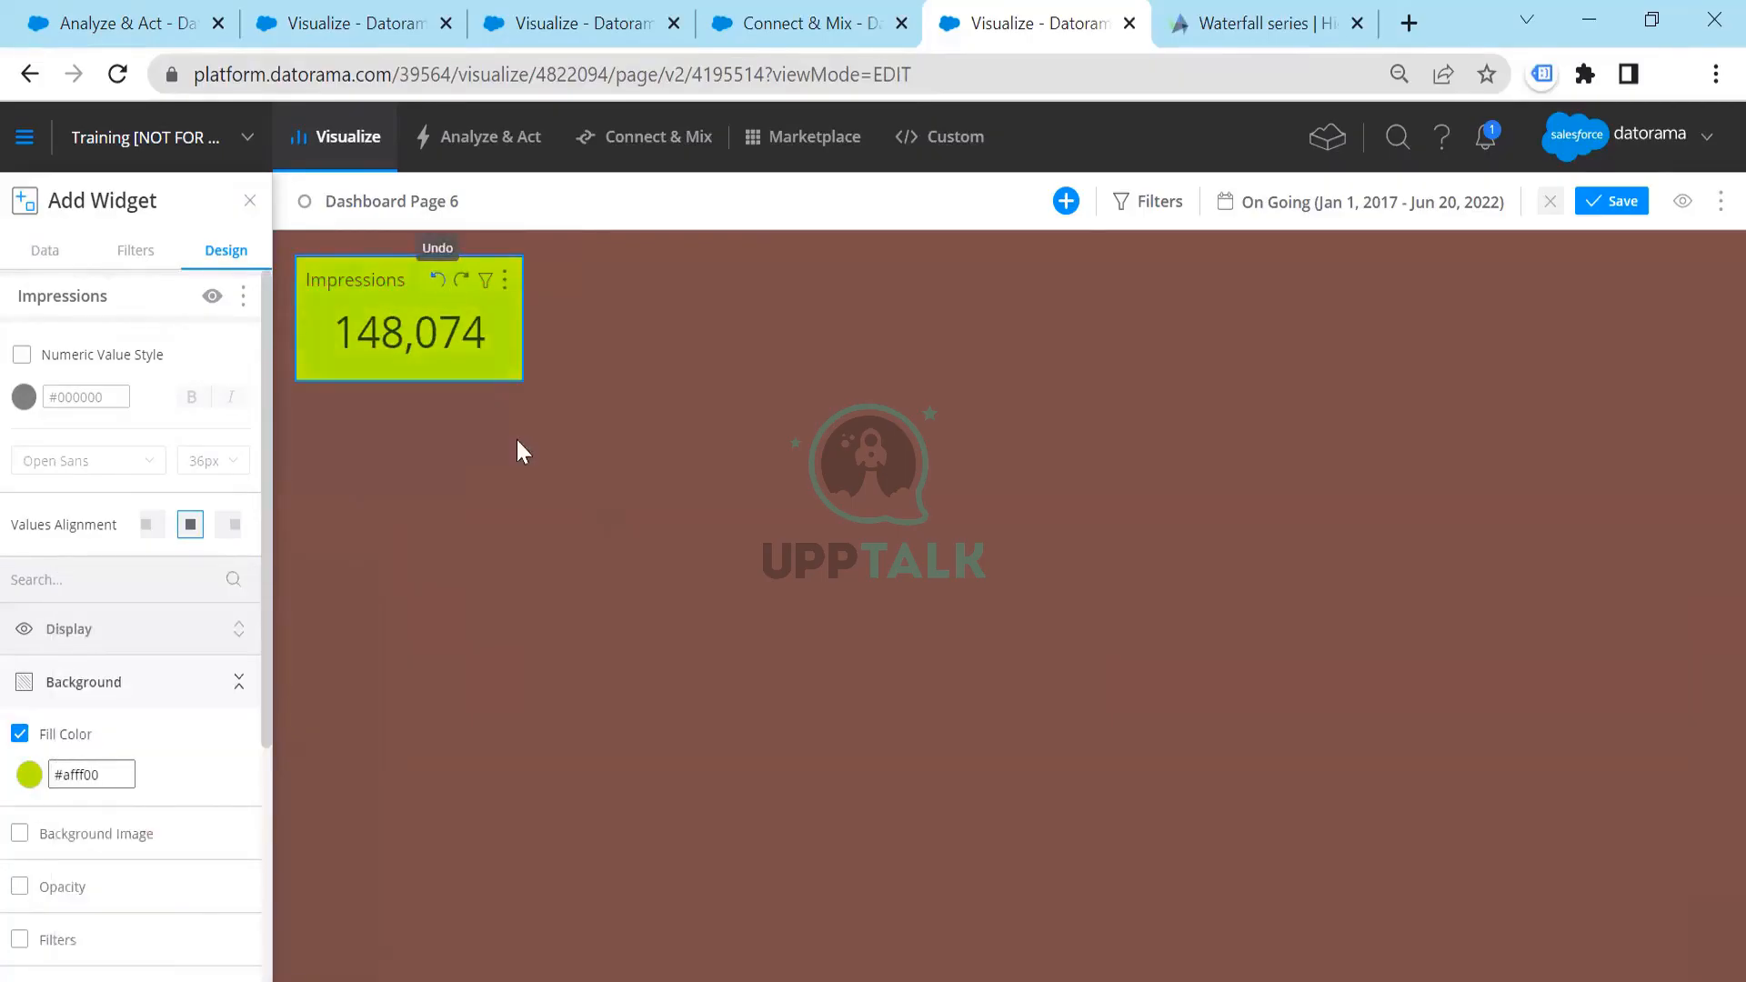
left_click(433, 282)
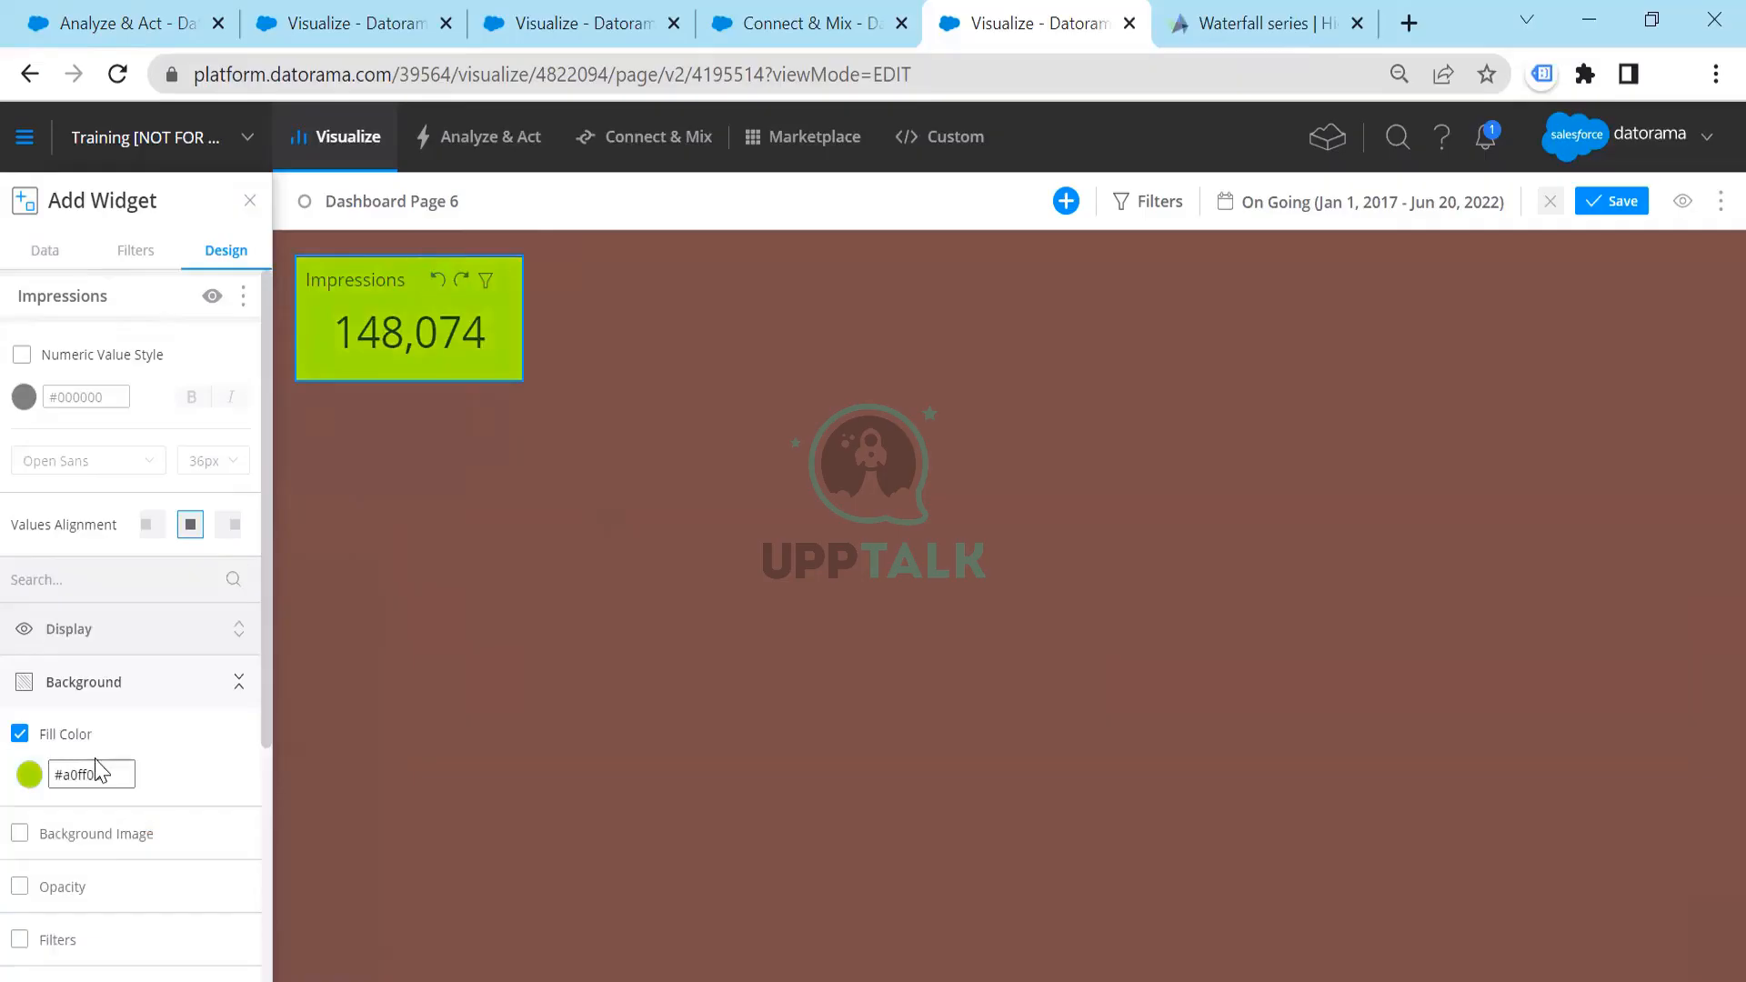
Close the Impressions widget's settings, leave the page's edit mode and discard the unsaved page changes
left_click(249, 201)
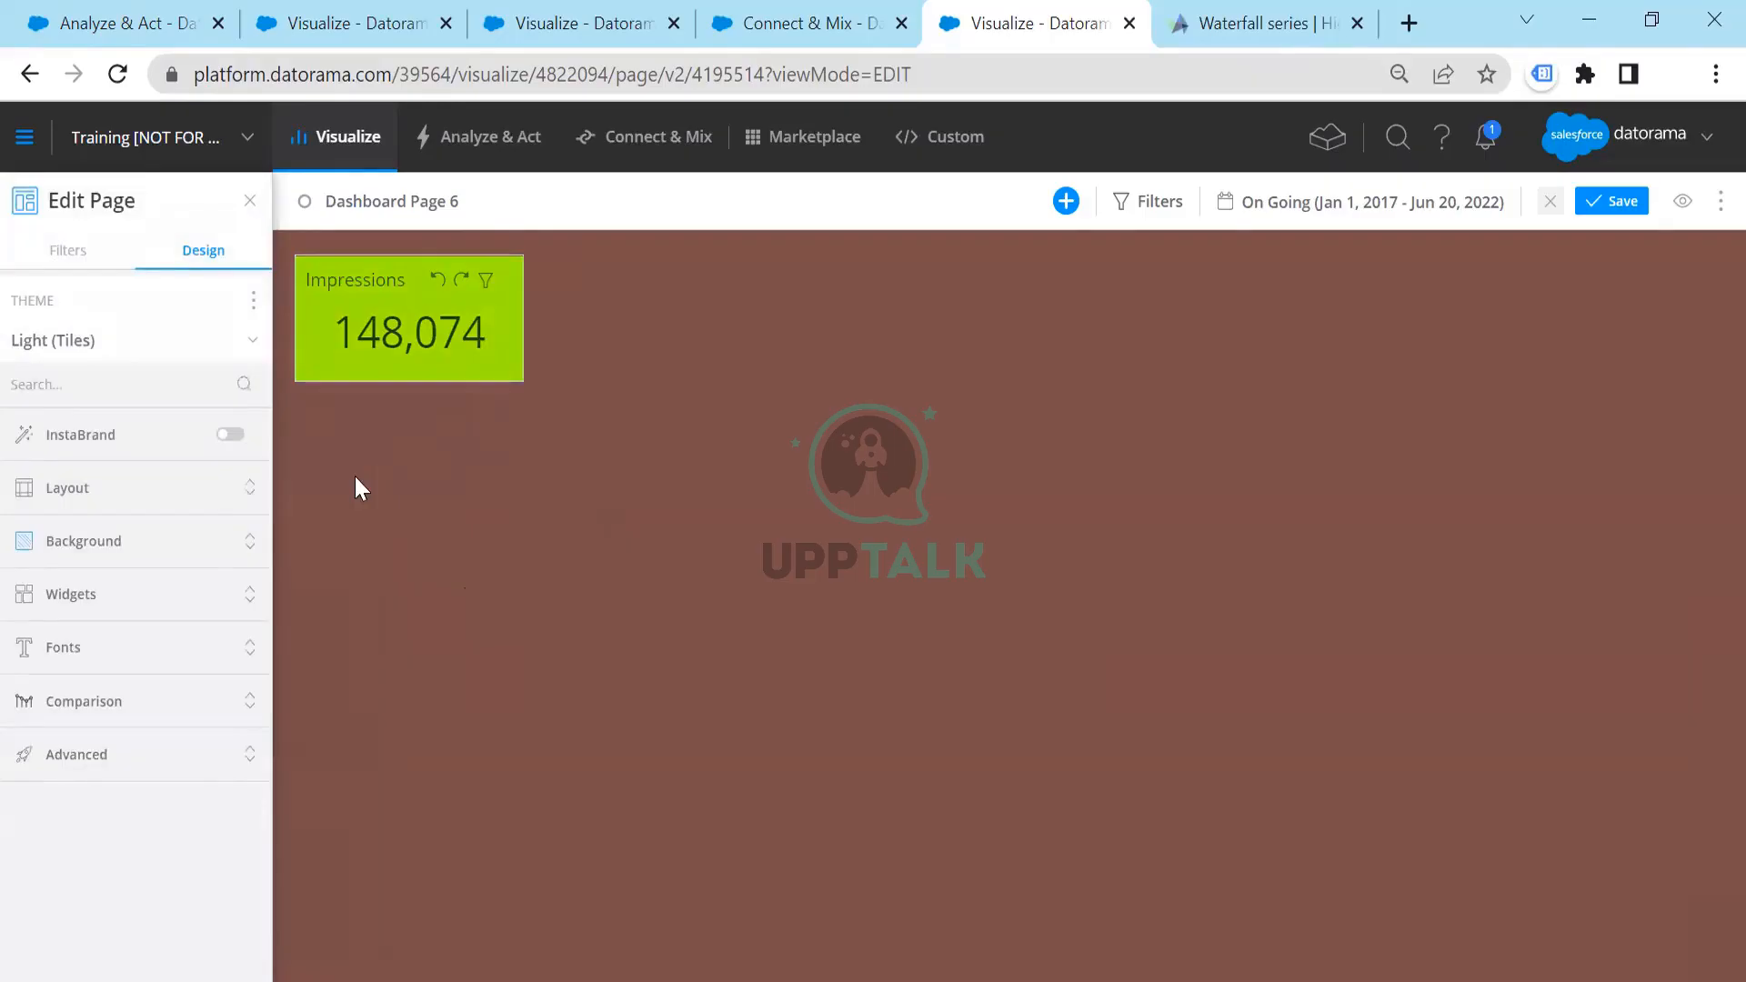
left_click(80, 250)
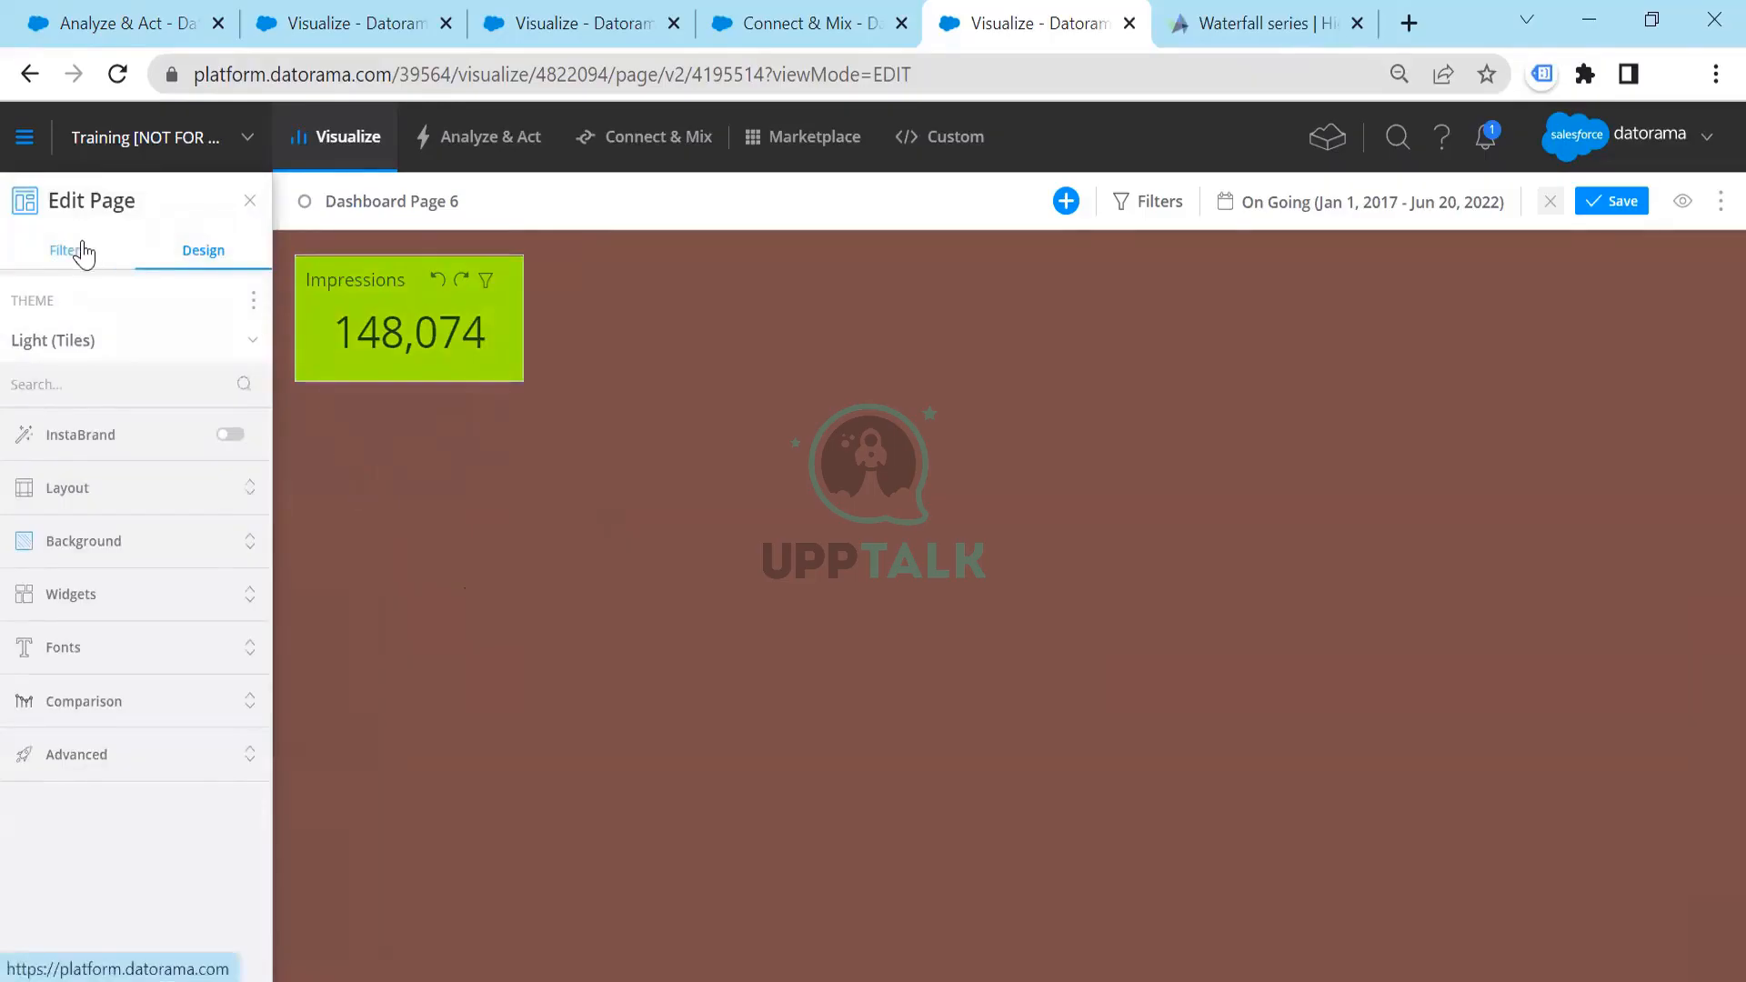
left_click(251, 202)
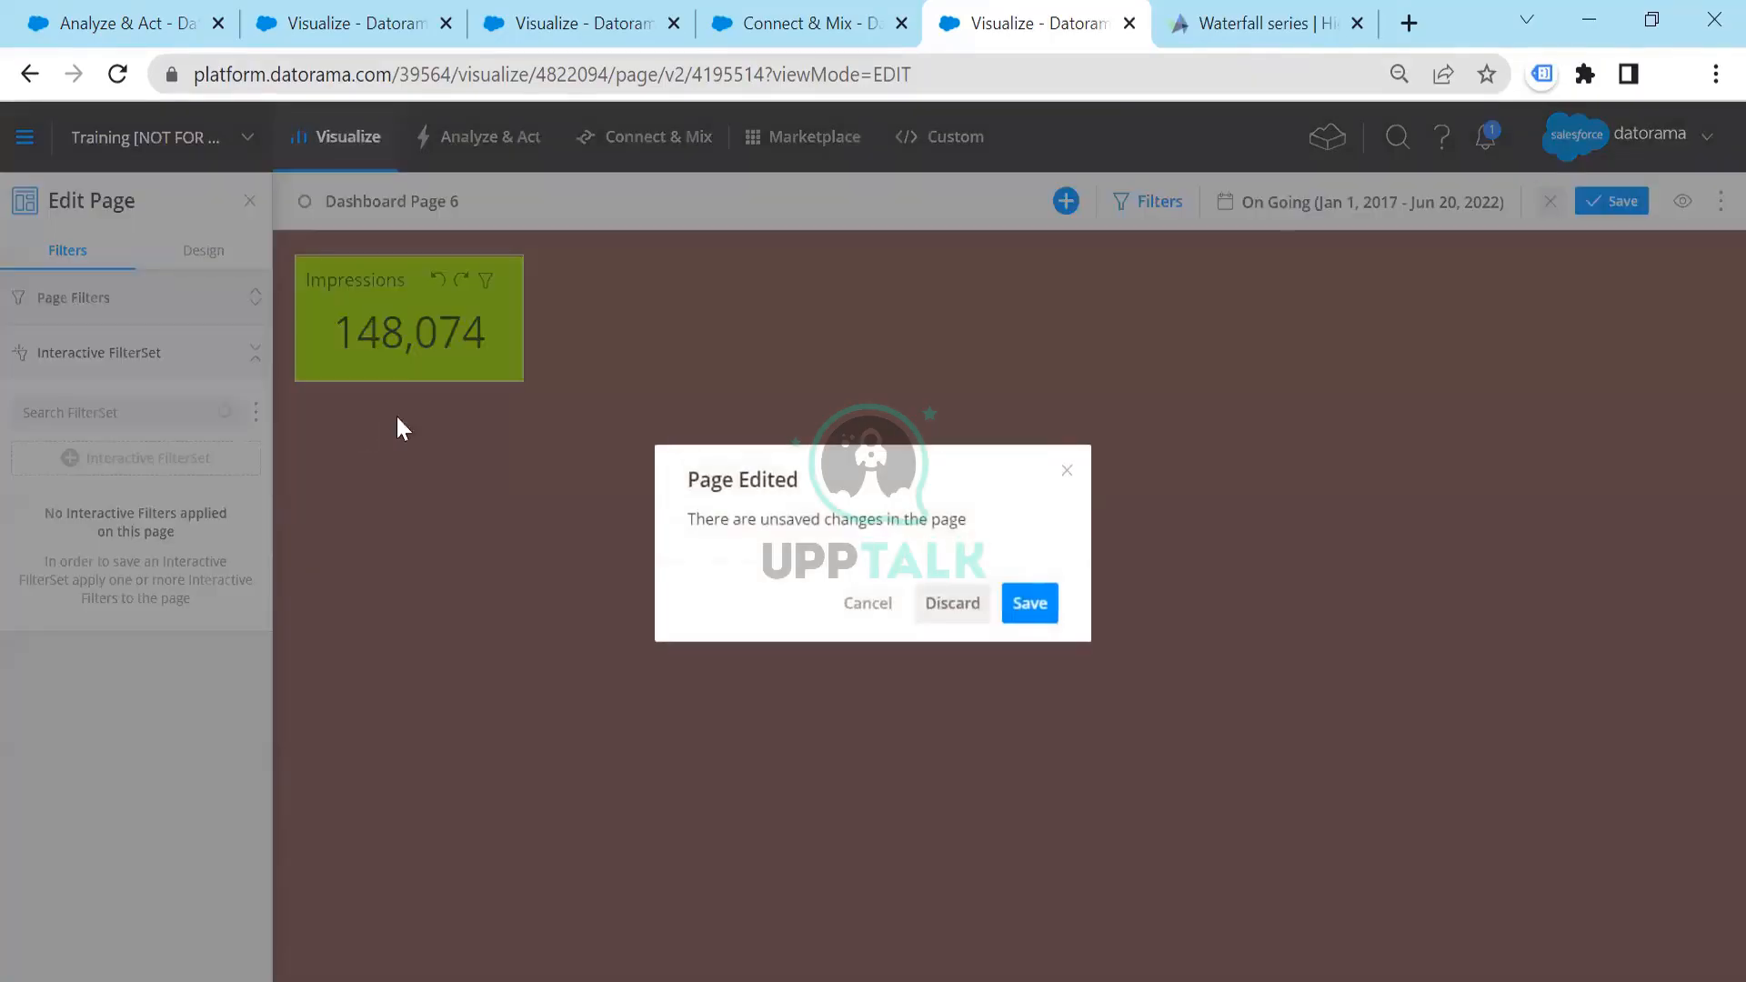
left_click(969, 605)
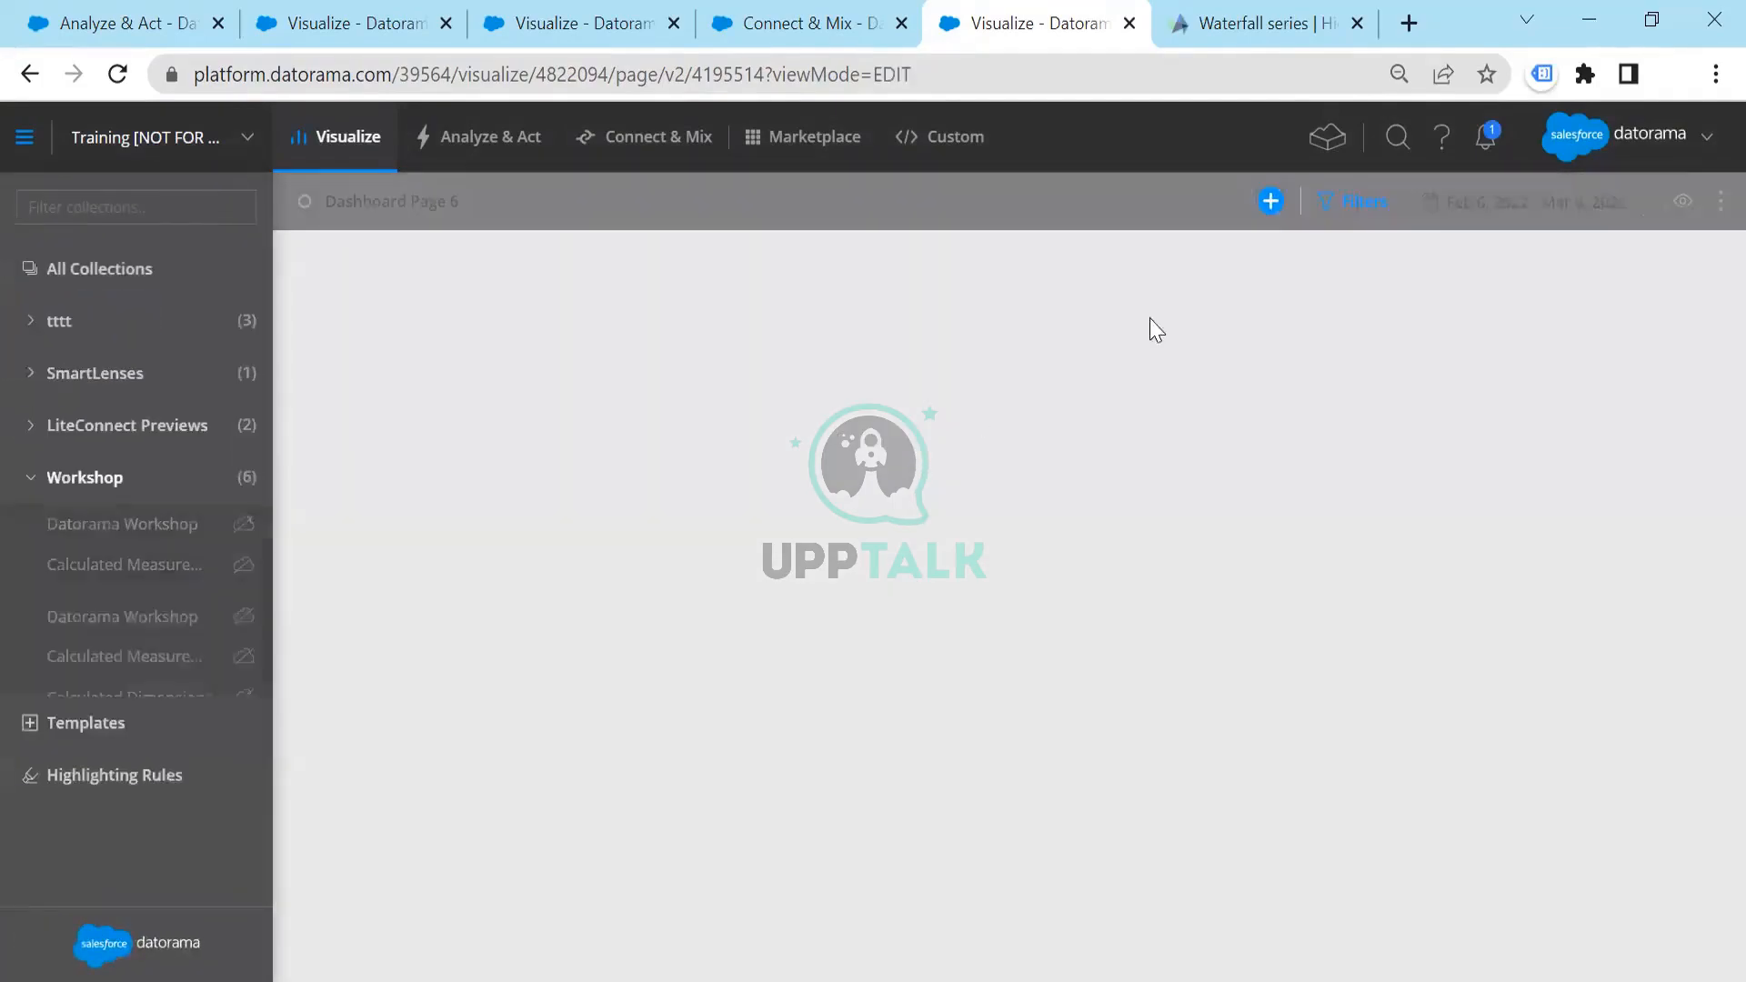
Add a Bars widget to Dashboard Page 6 and give it the Impressions measurement
left_click(1274, 202)
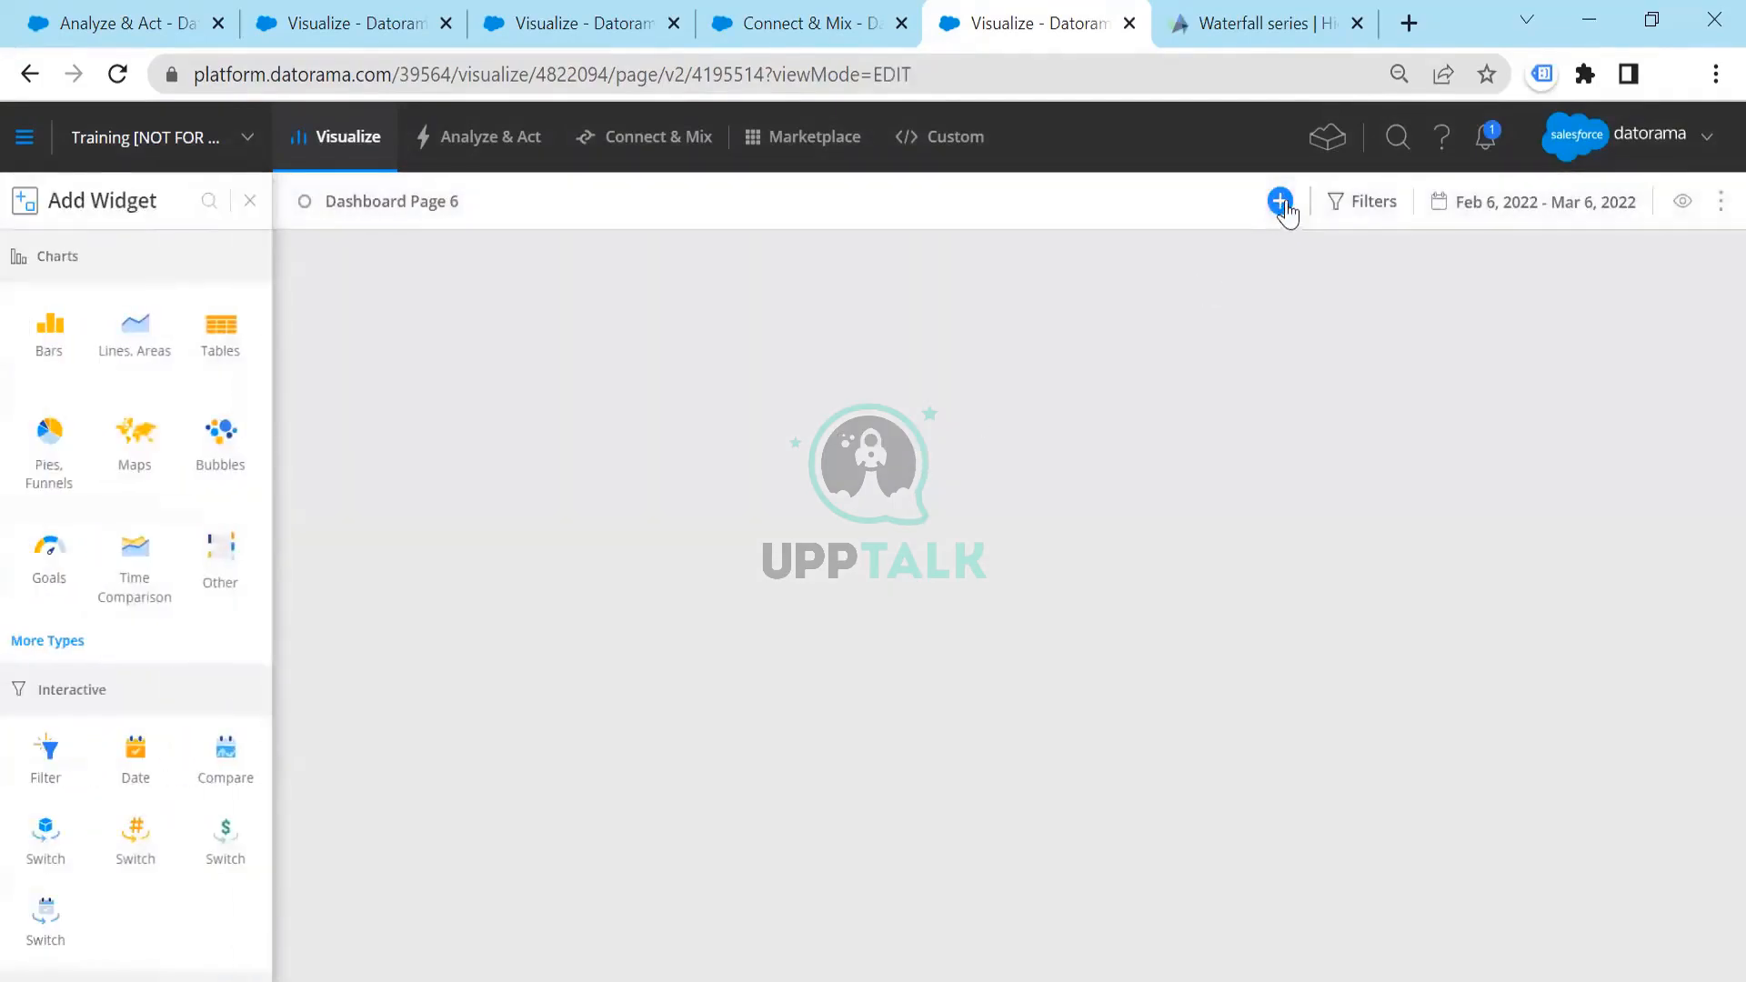
left_click(62, 341)
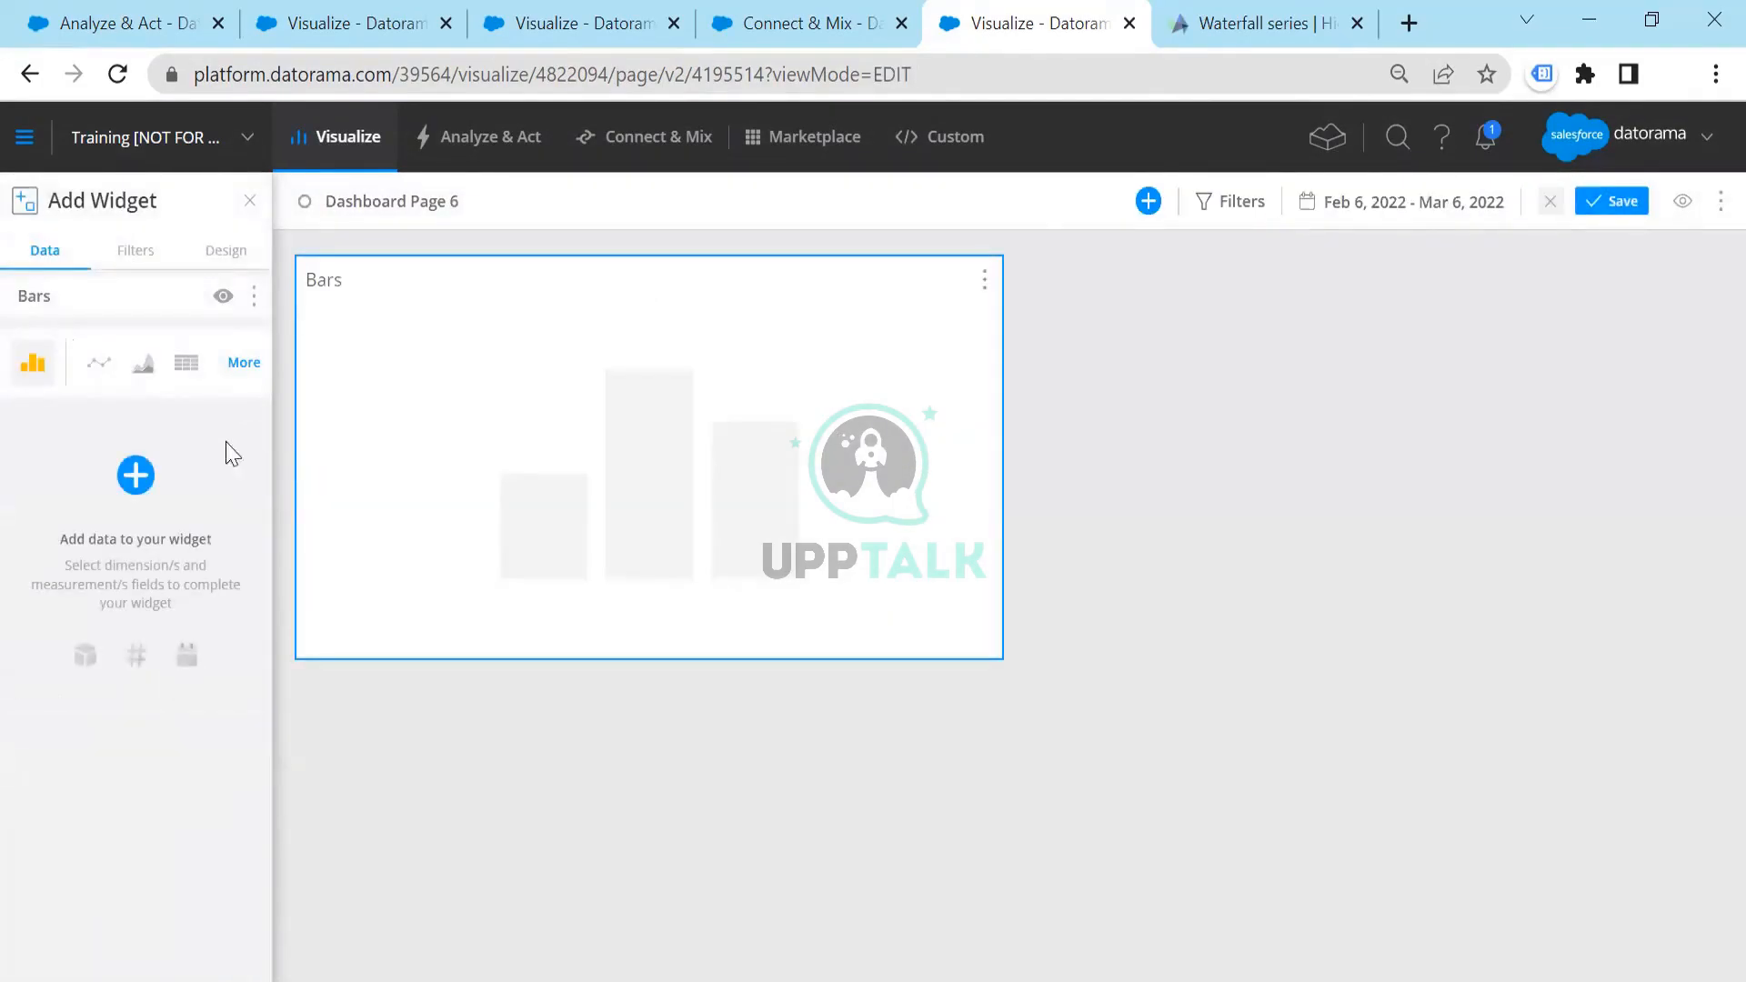
left_click(136, 475)
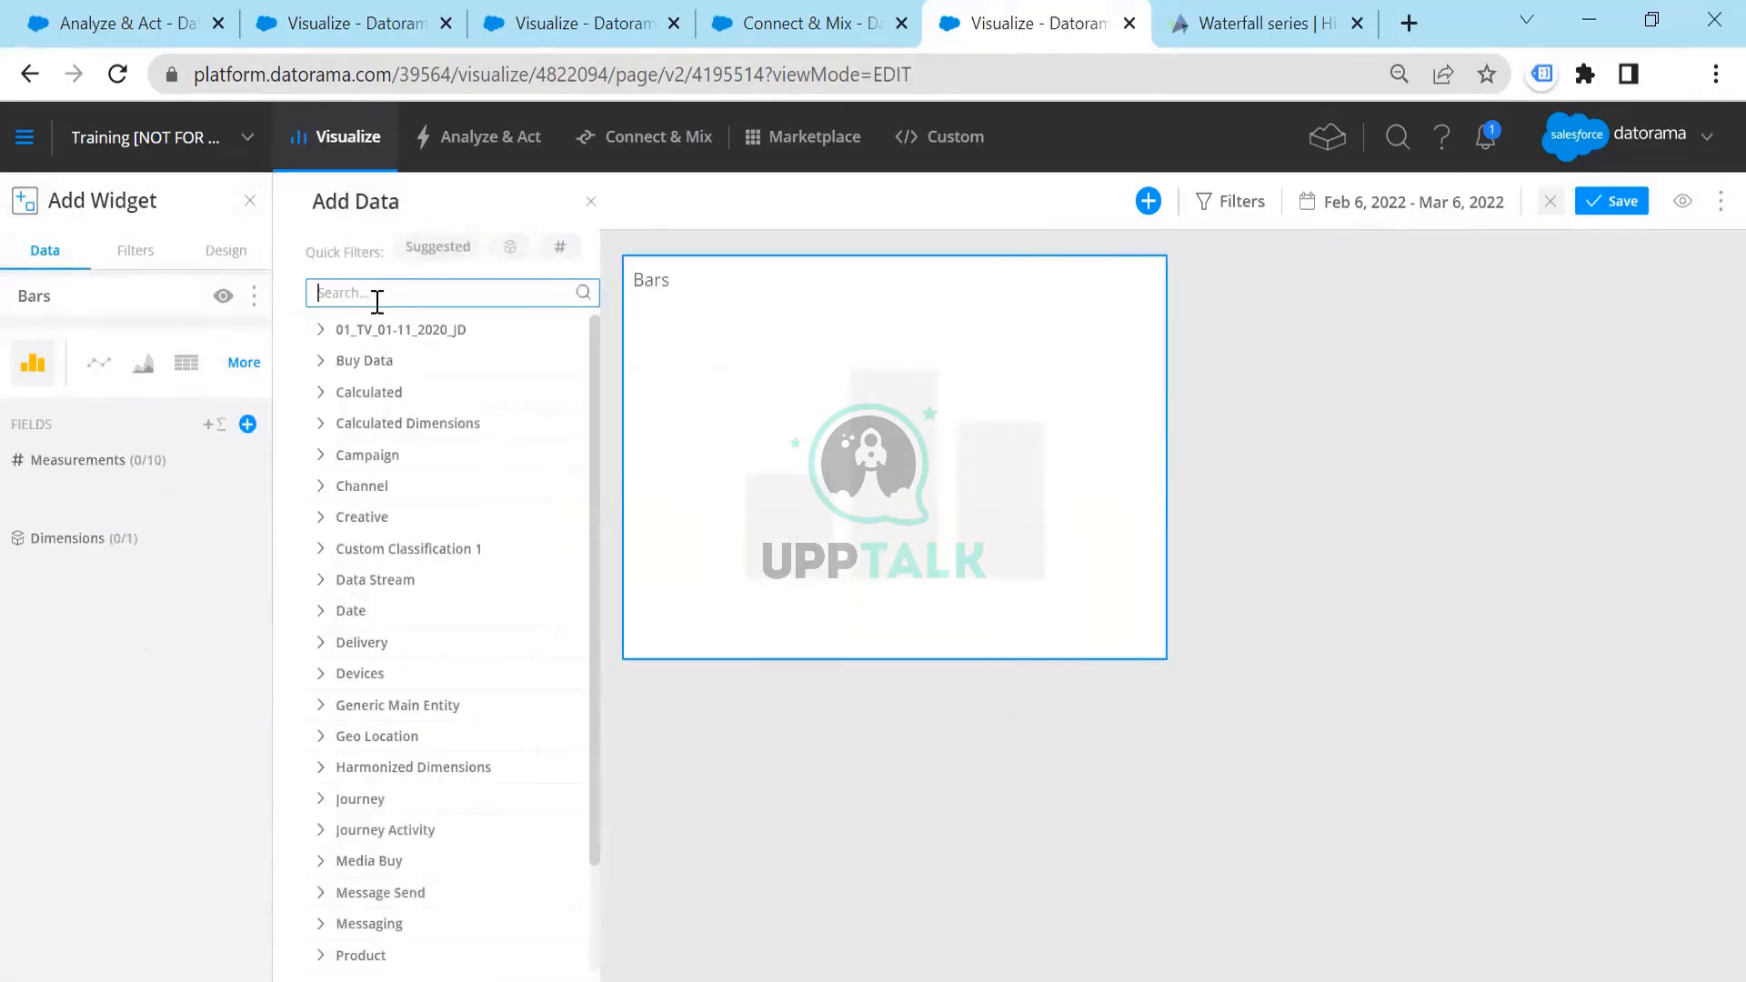
type("impre")
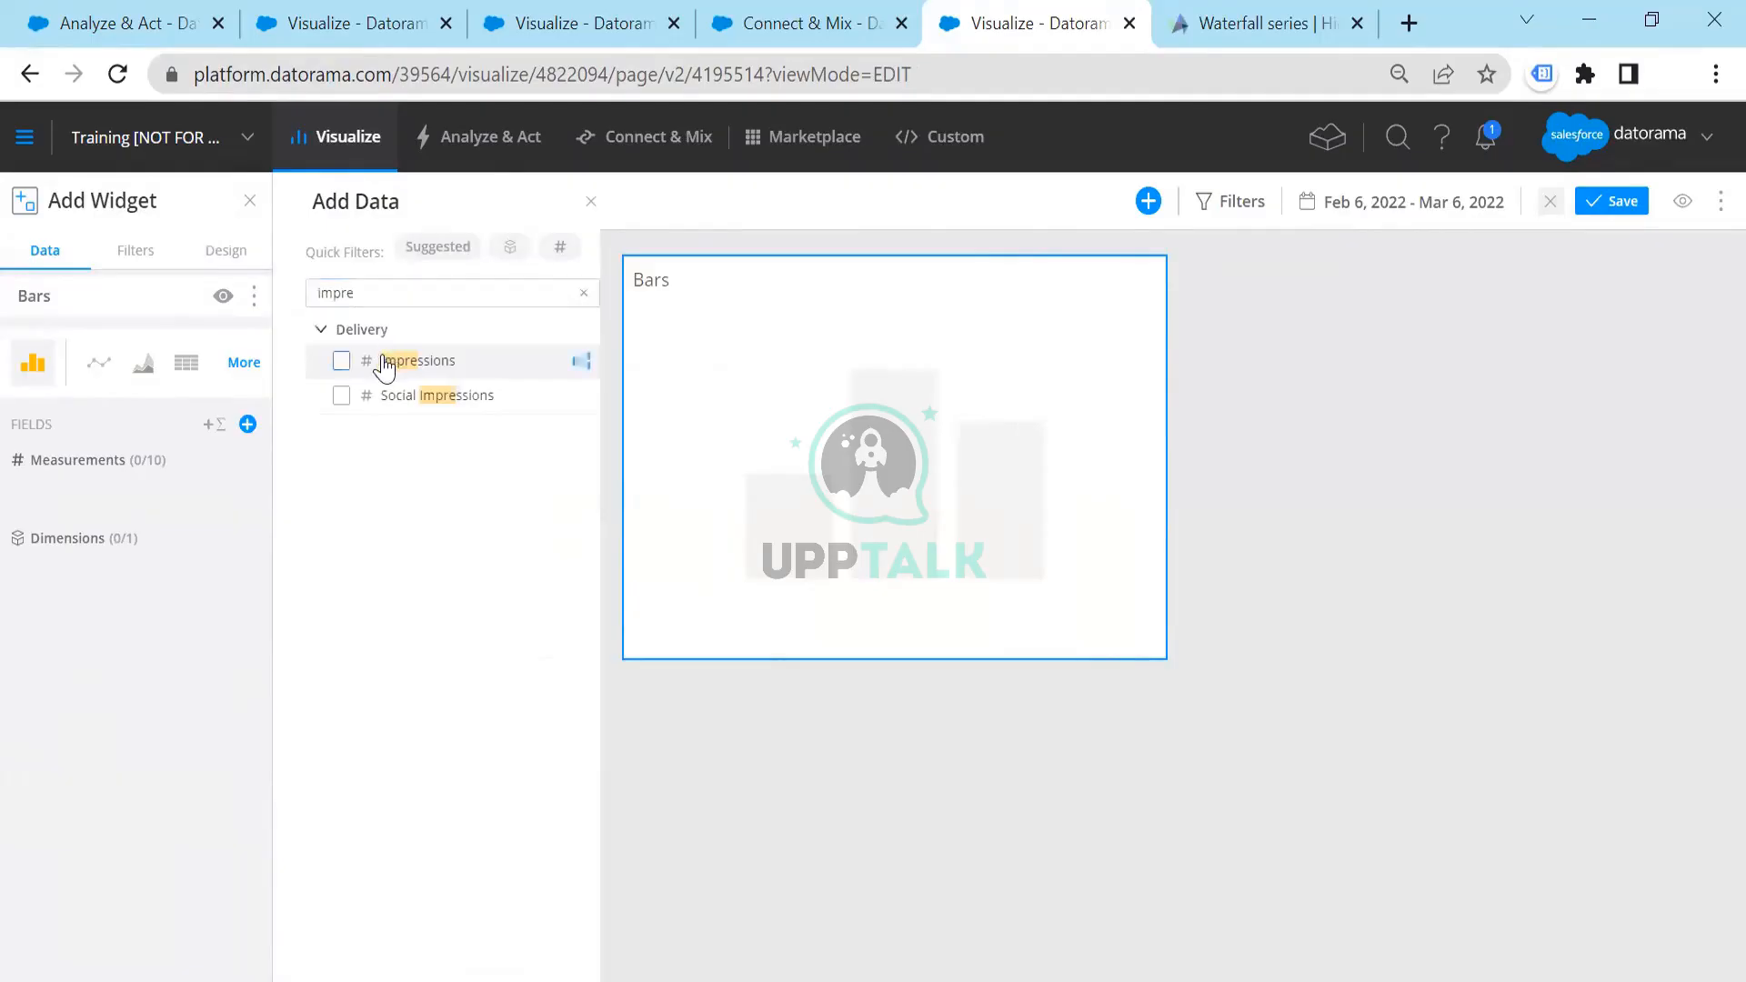
left_click(386, 361)
Try the Country and Country Code dimensions and the # of Countries measurement in the Bars widget, removing each again
left_click_drag(381, 298, 234, 283)
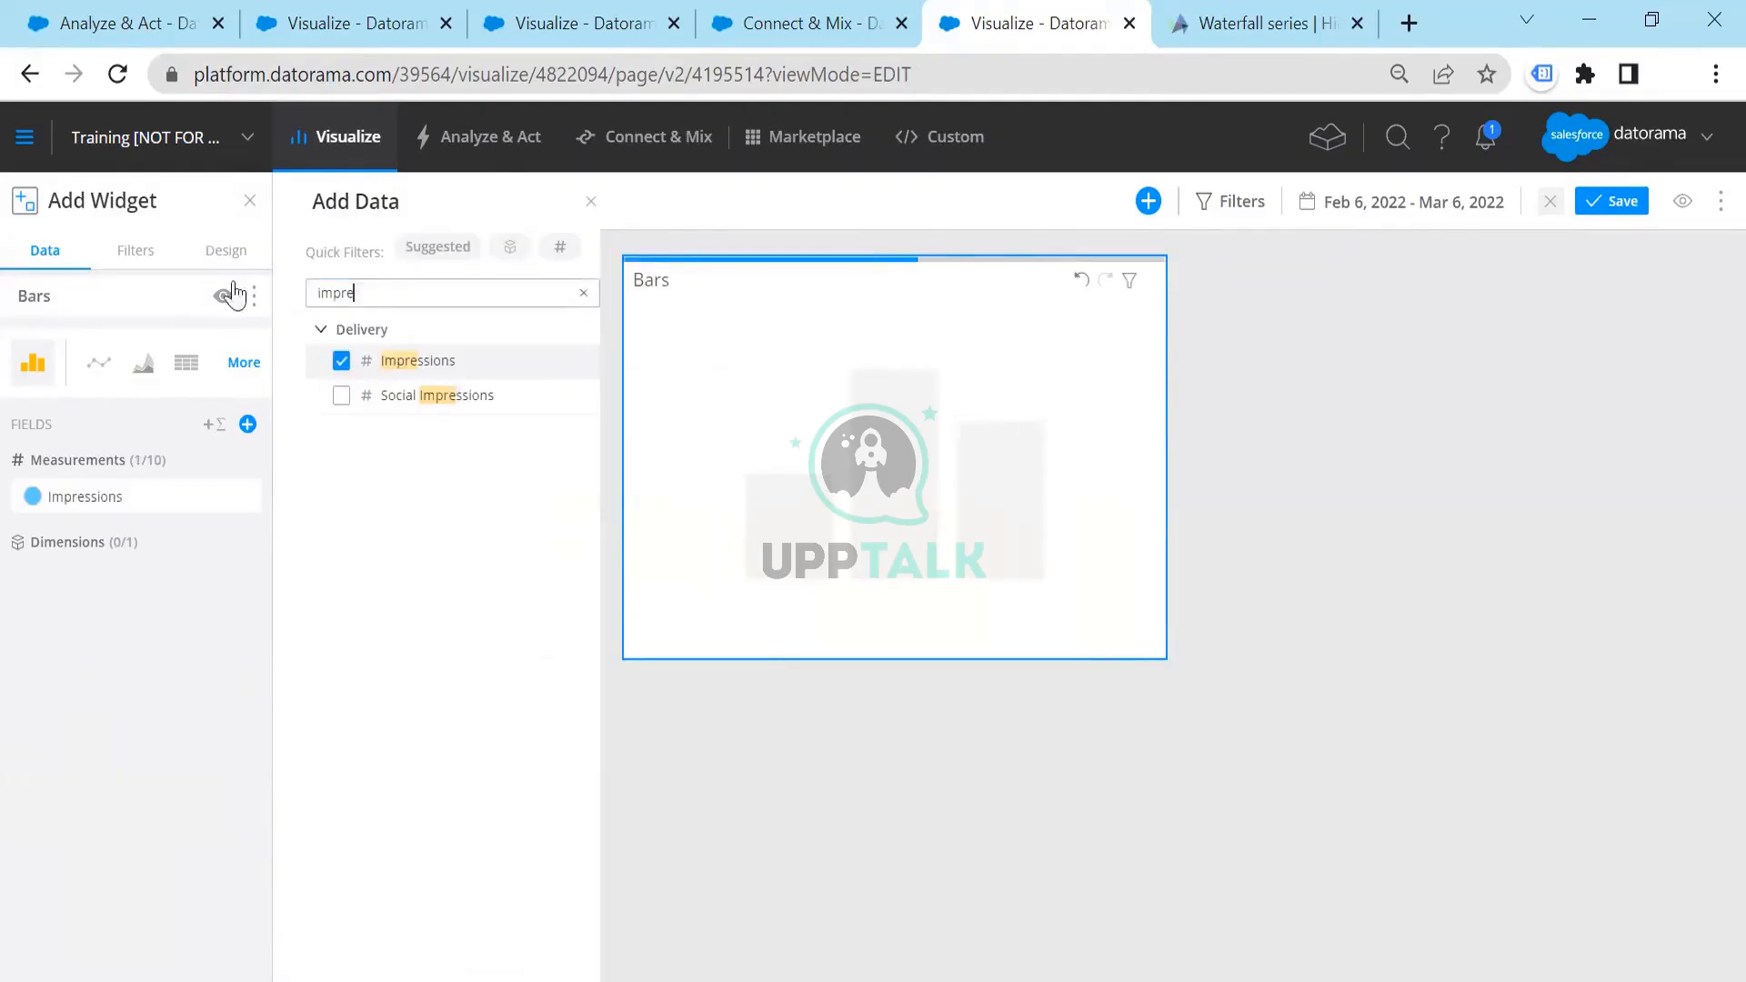
type("coun")
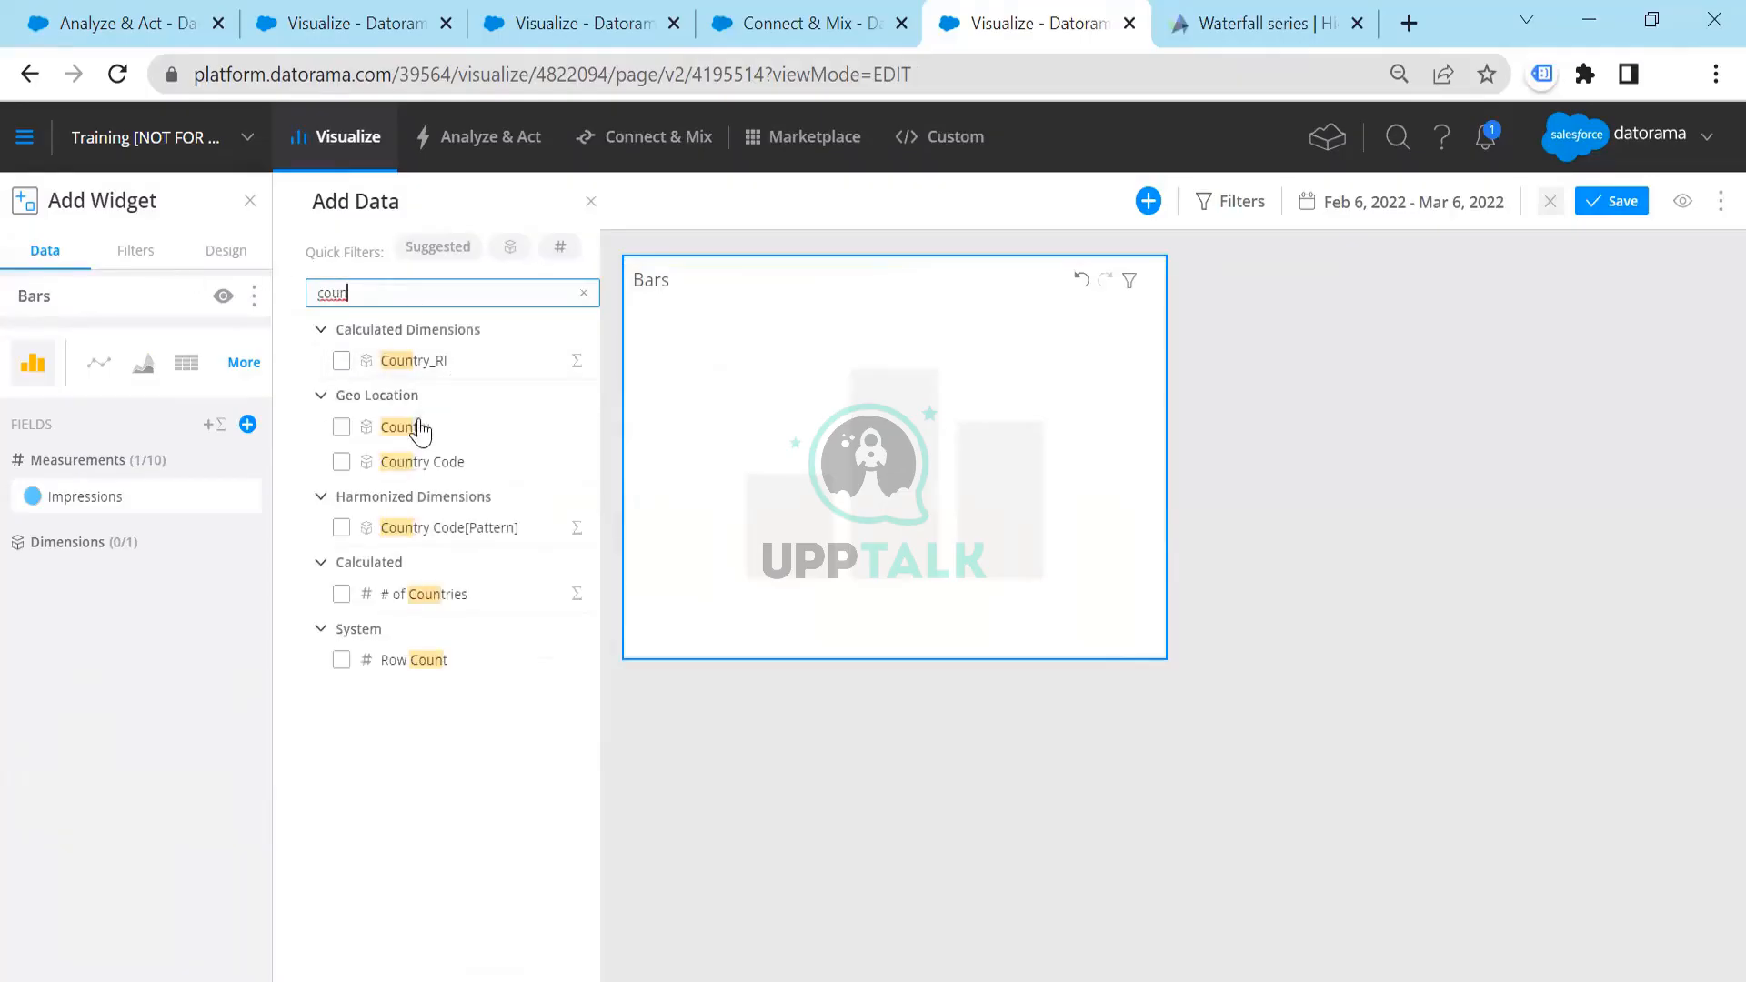
left_click(418, 430)
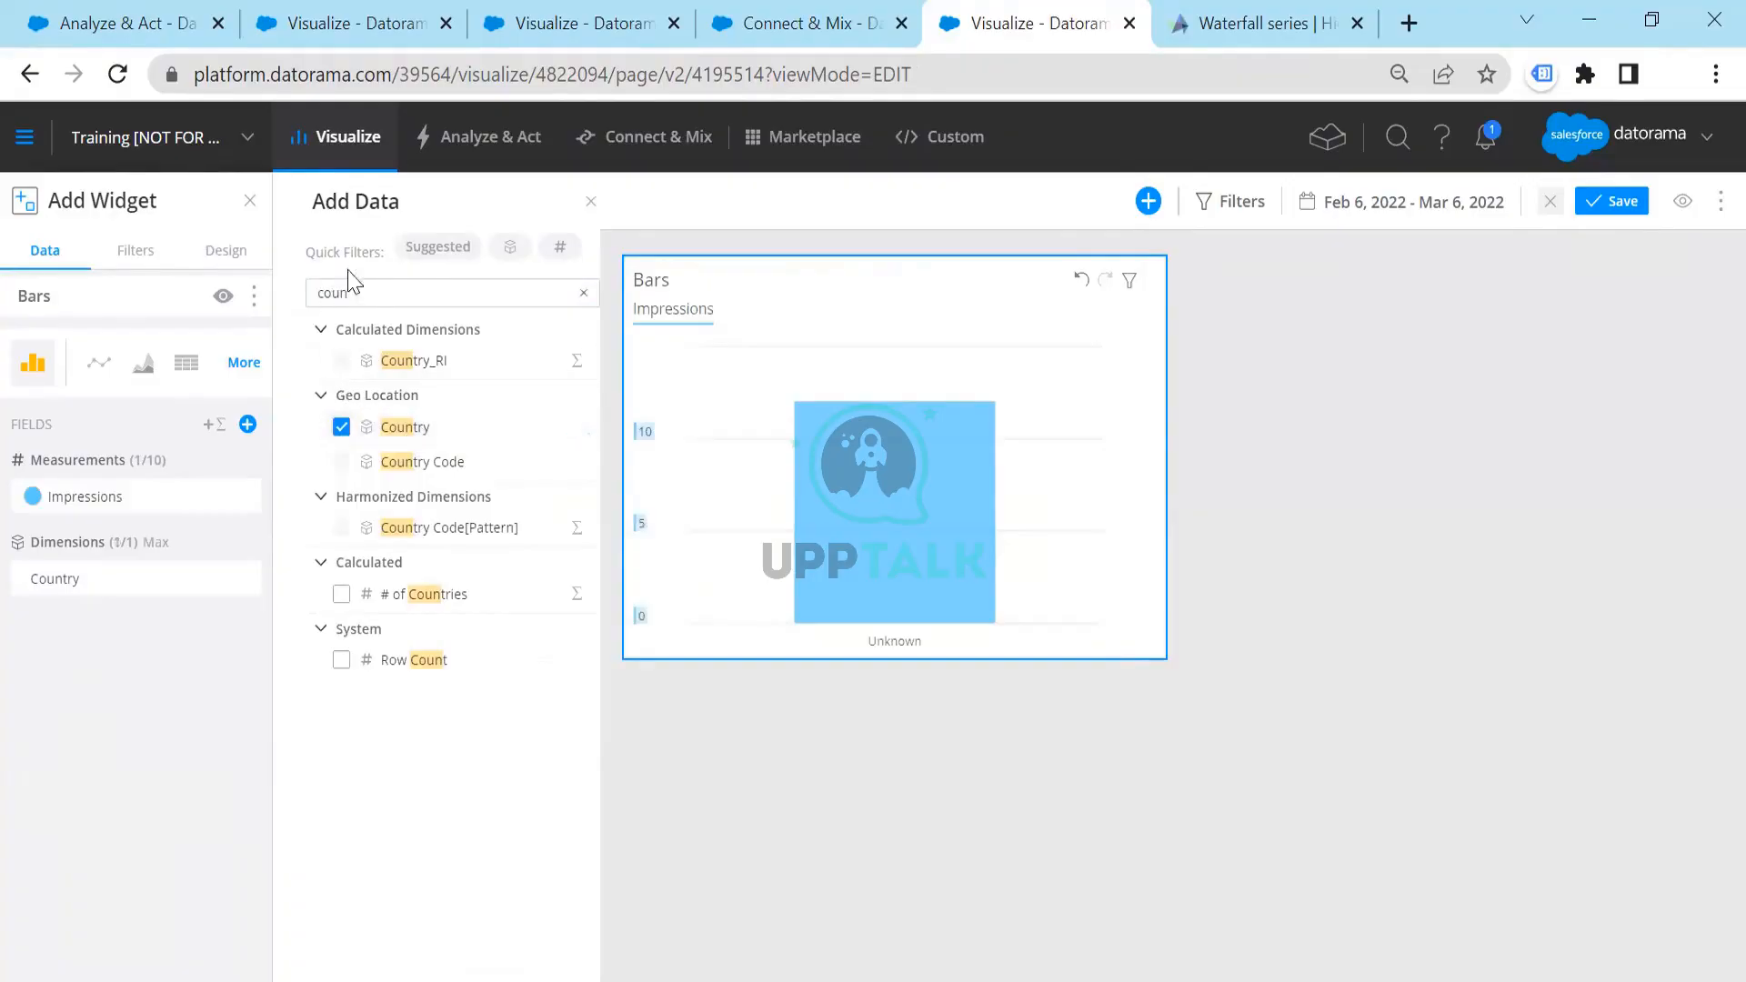
left_click(342, 429)
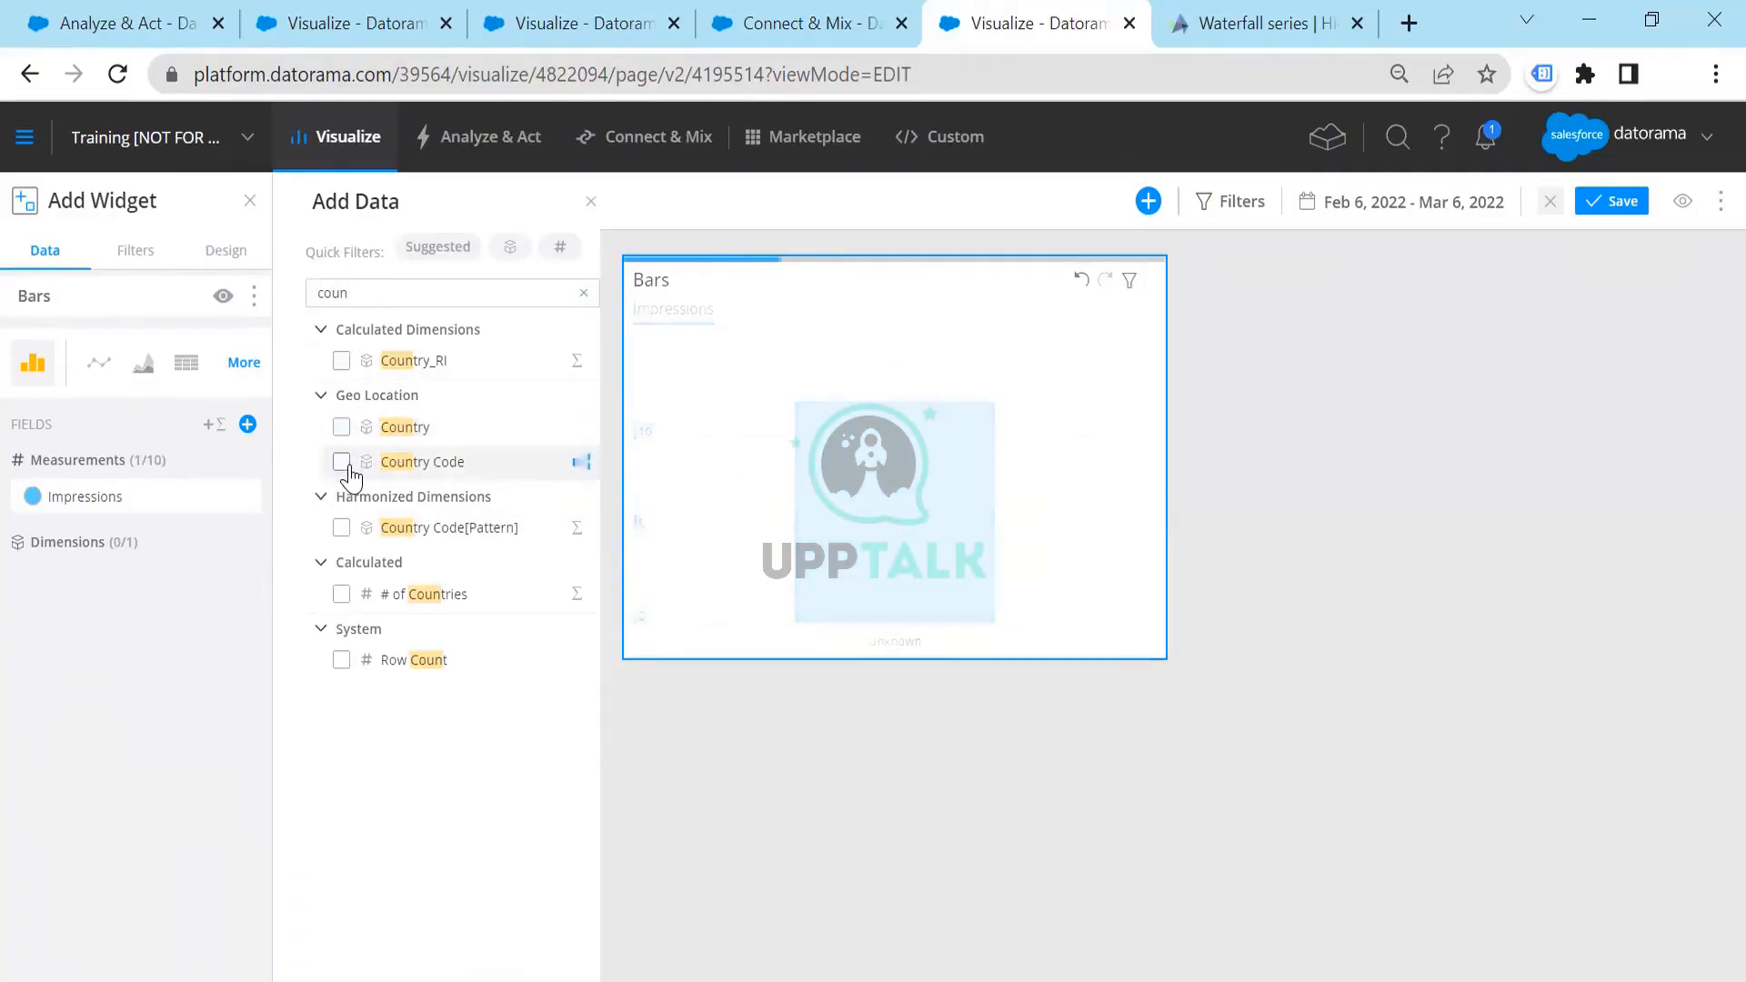
left_click(342, 462)
left_click(342, 464)
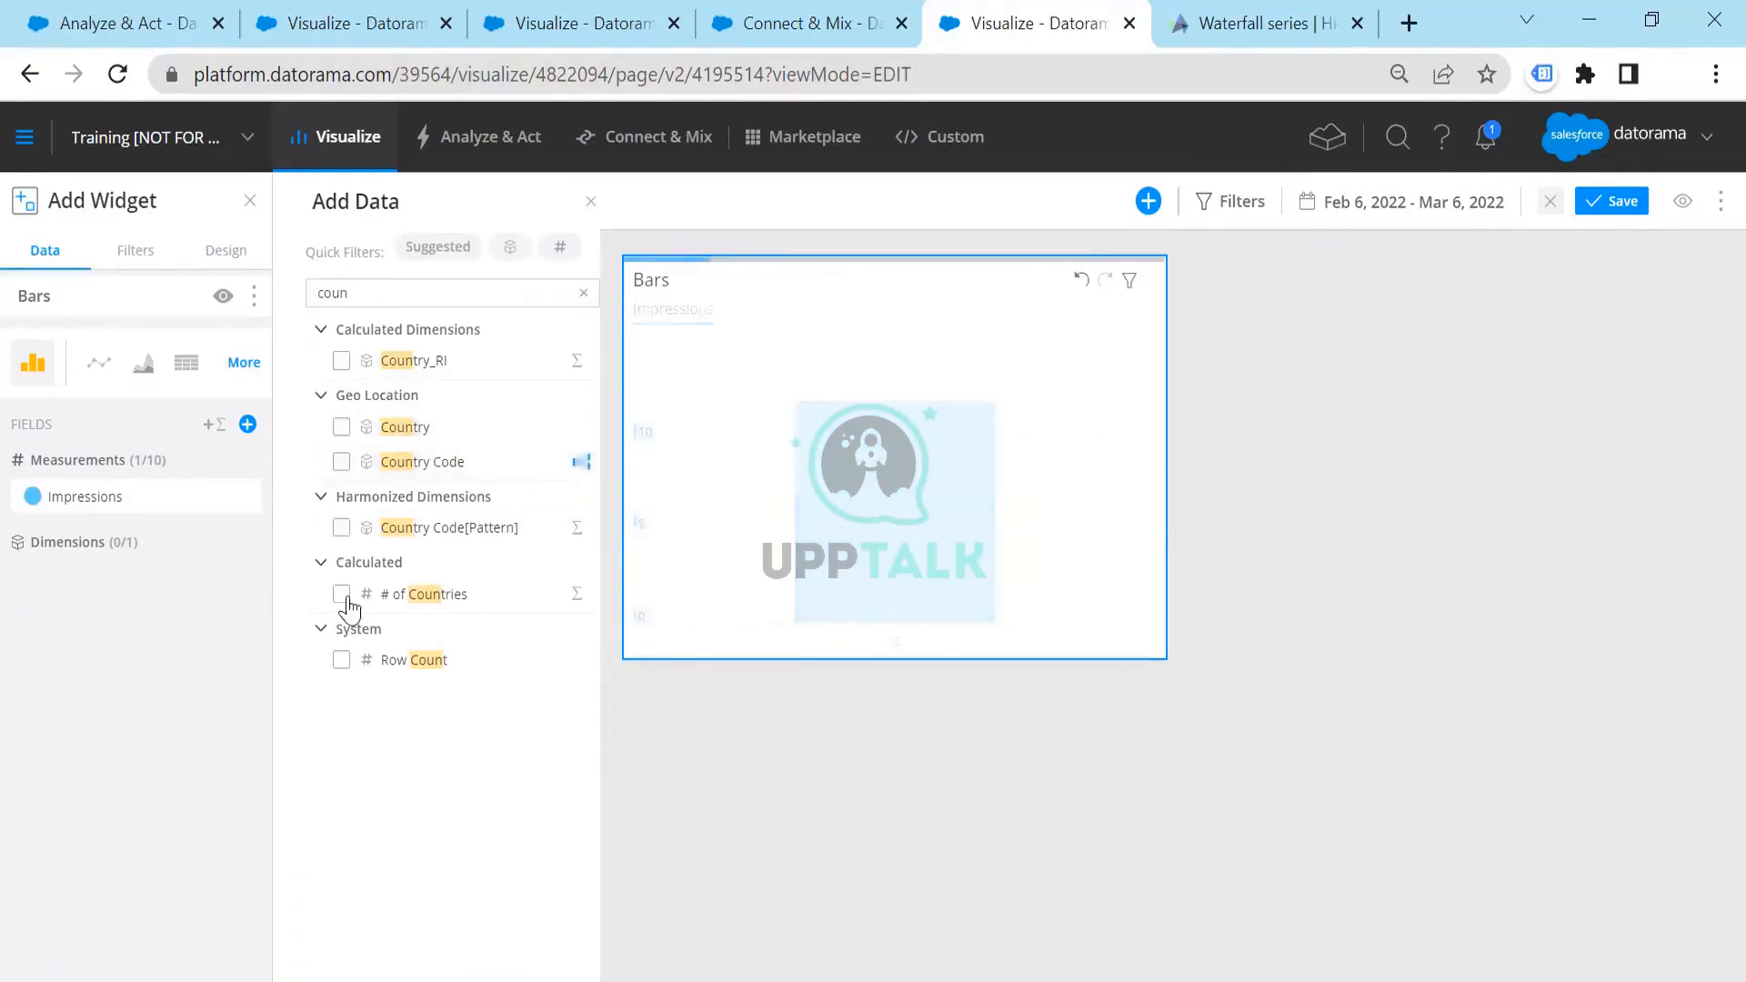
left_click(348, 624)
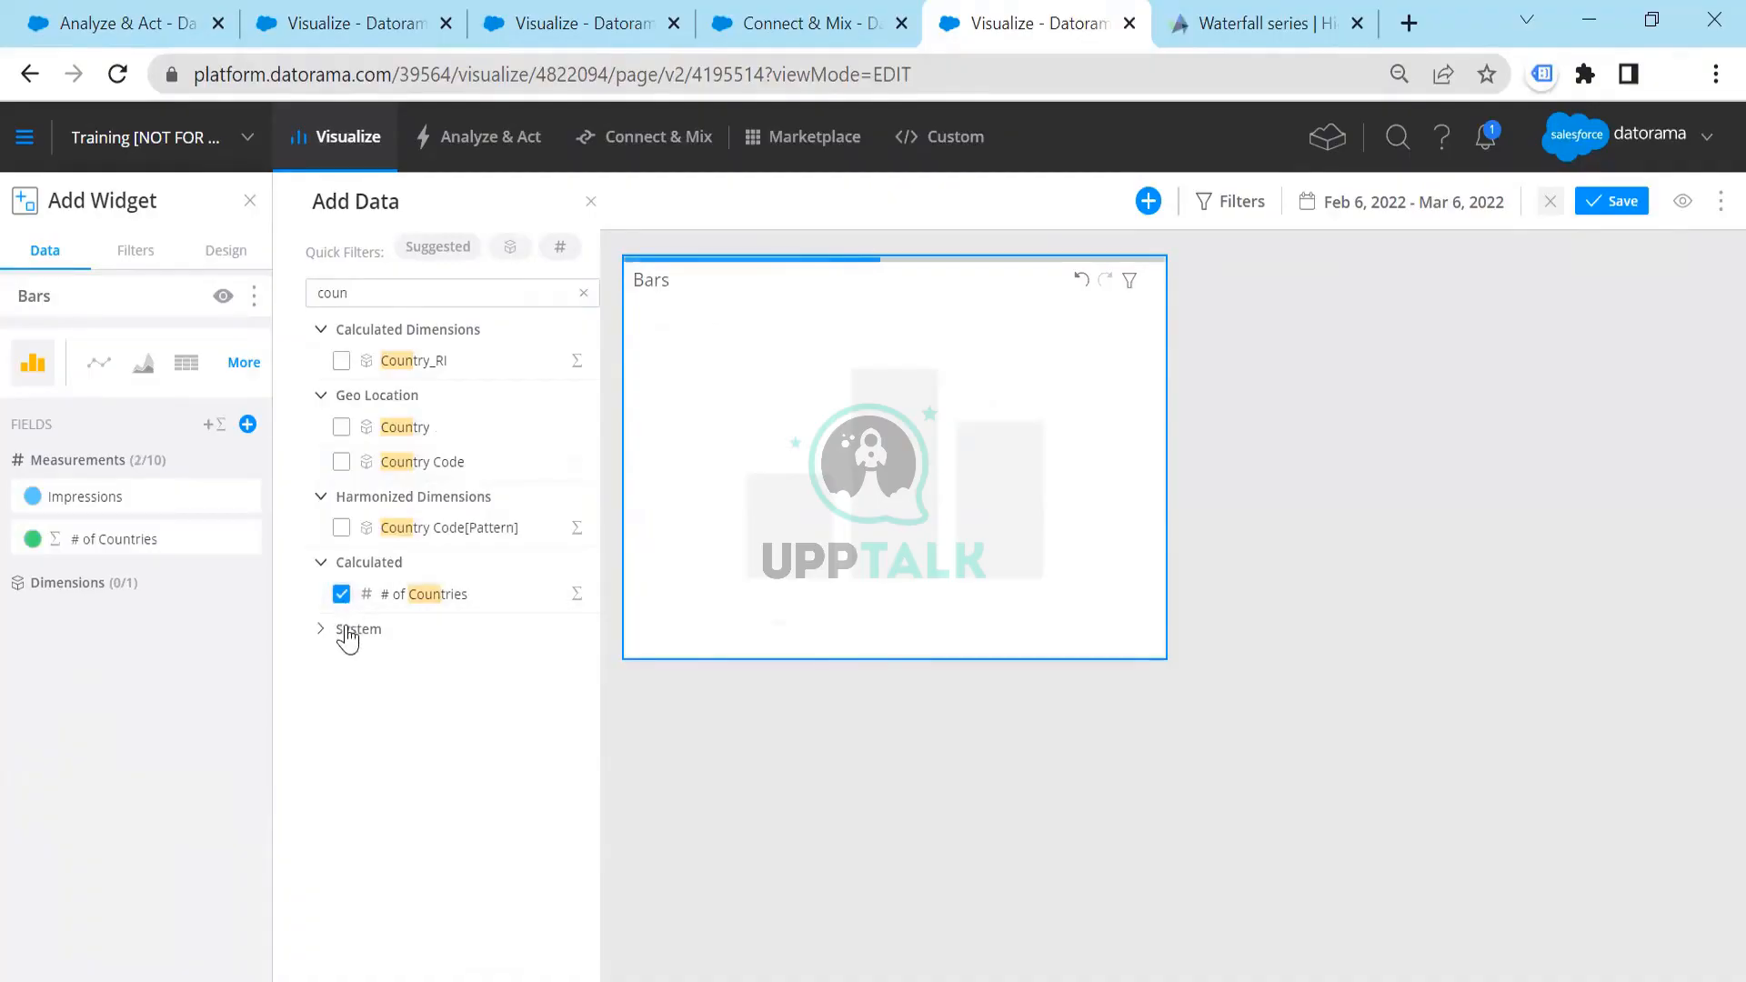
left_click(337, 637)
left_click(341, 594)
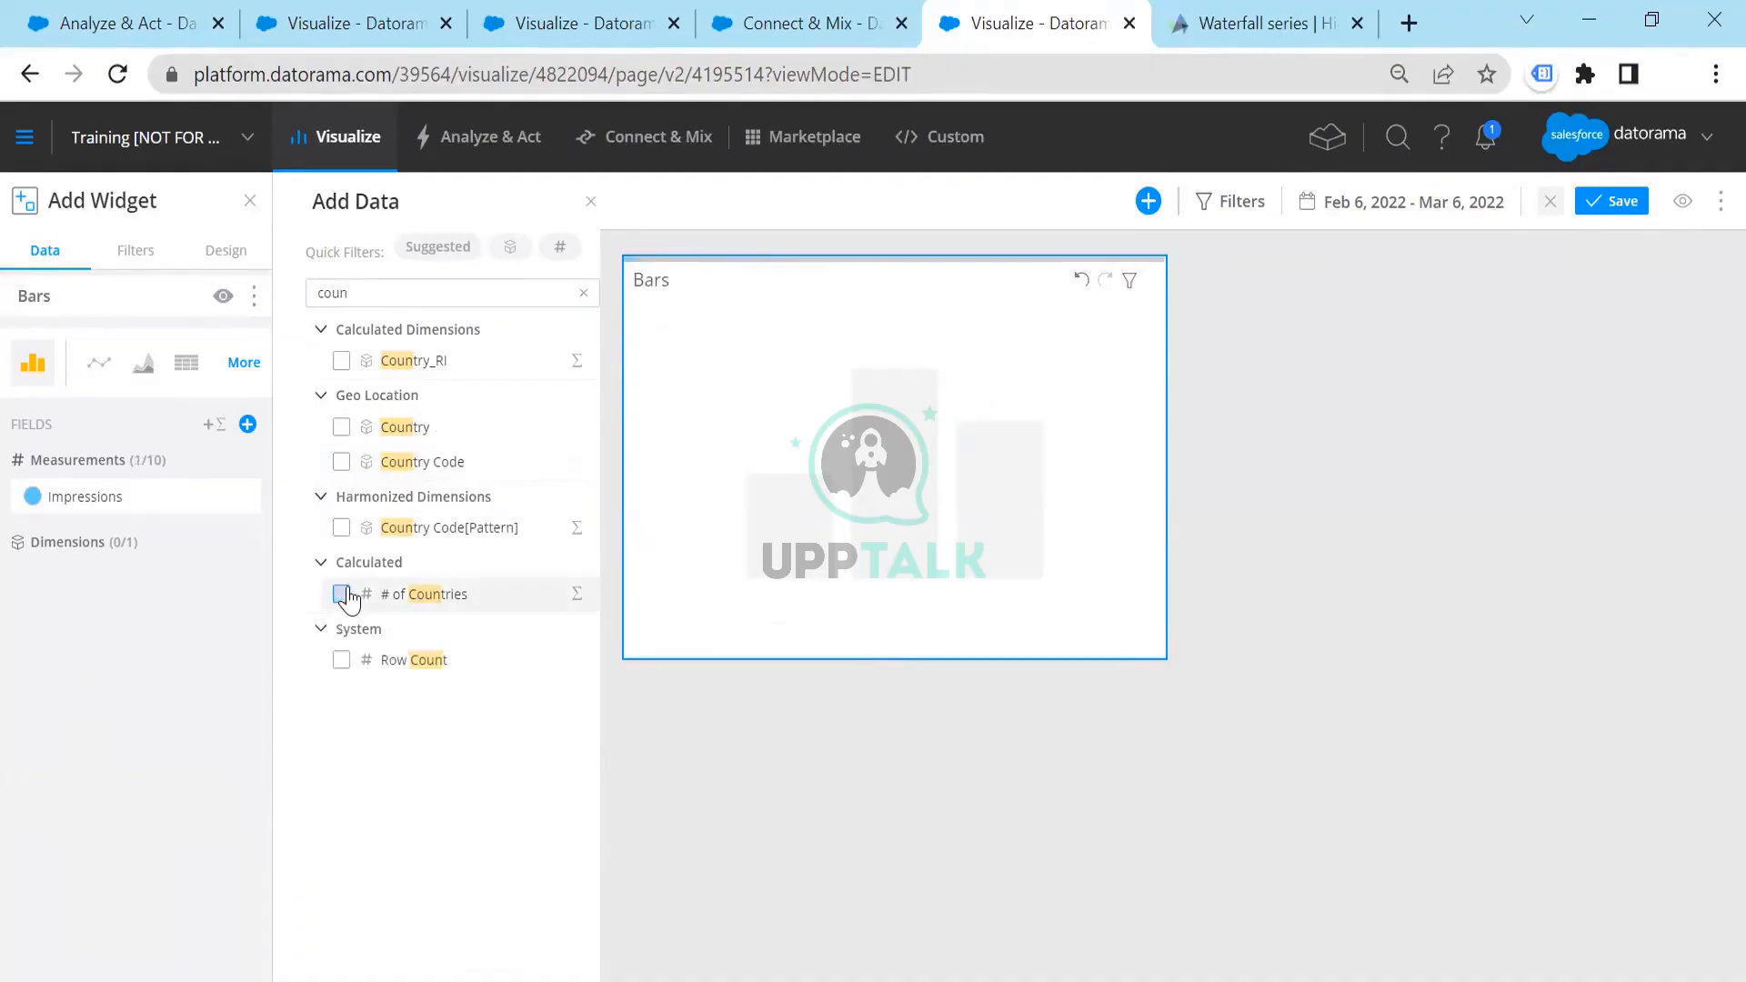
Search the fields for "campa" and set Campaign Name as the Bars widget's dimension
left_click_drag(383, 268, 301, 297)
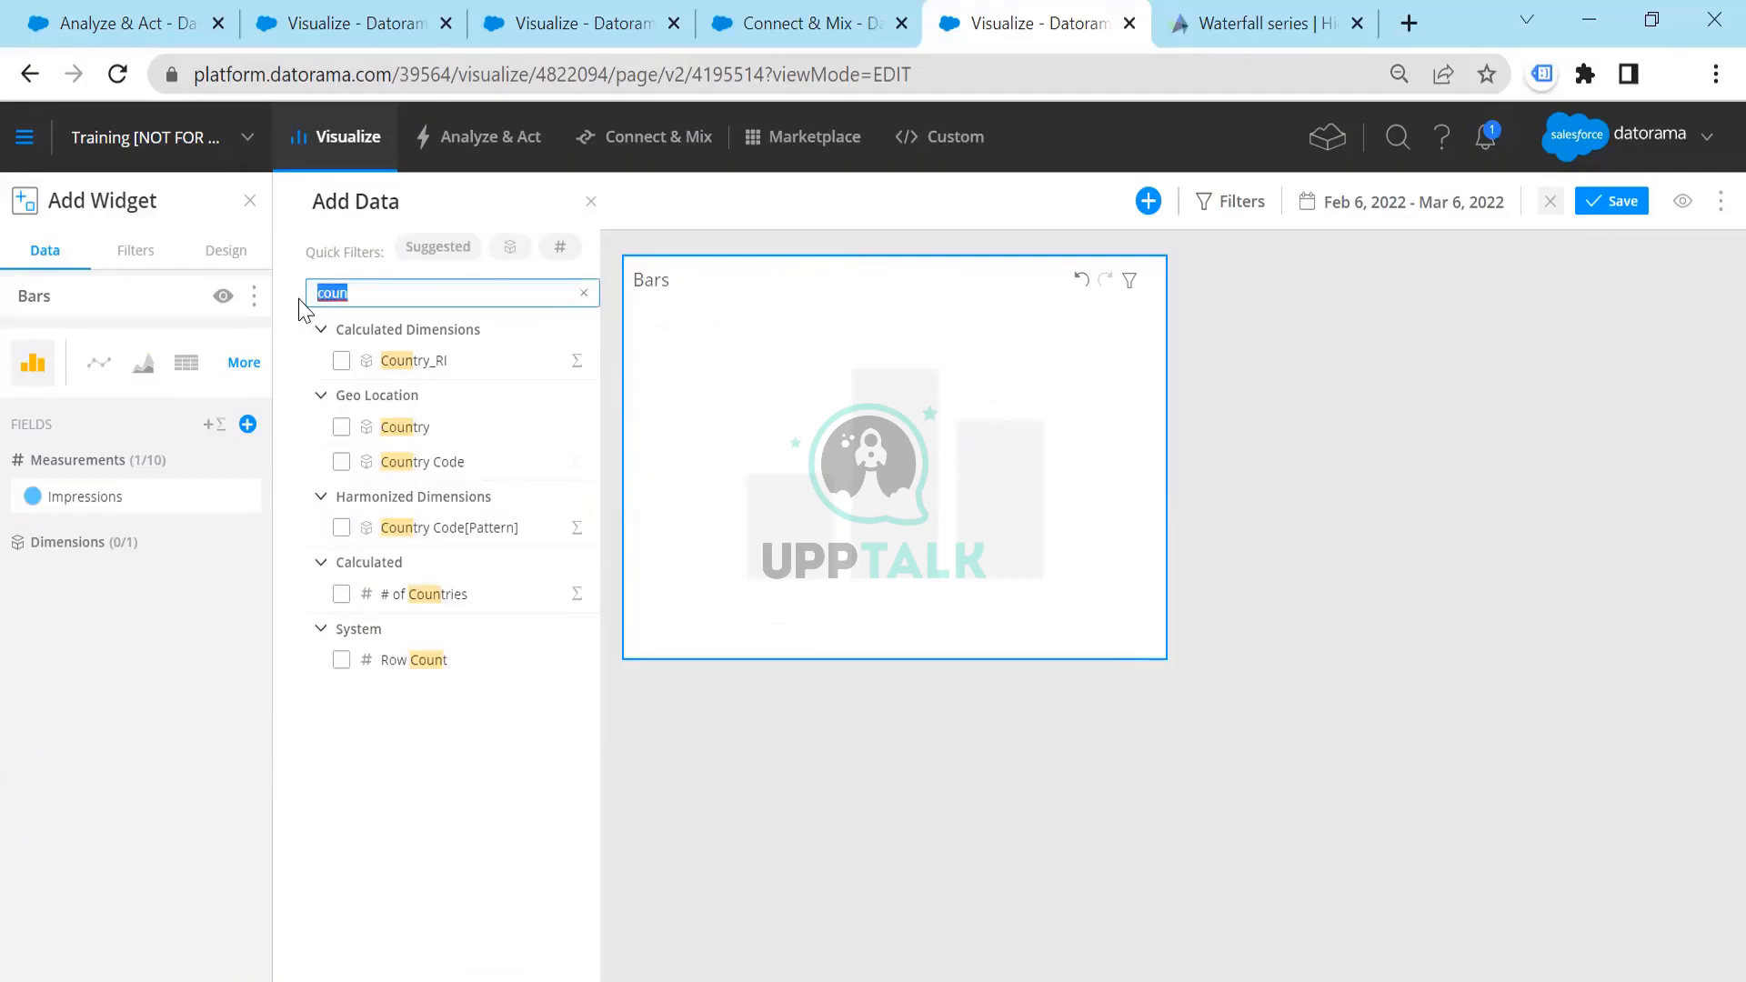
type("campa")
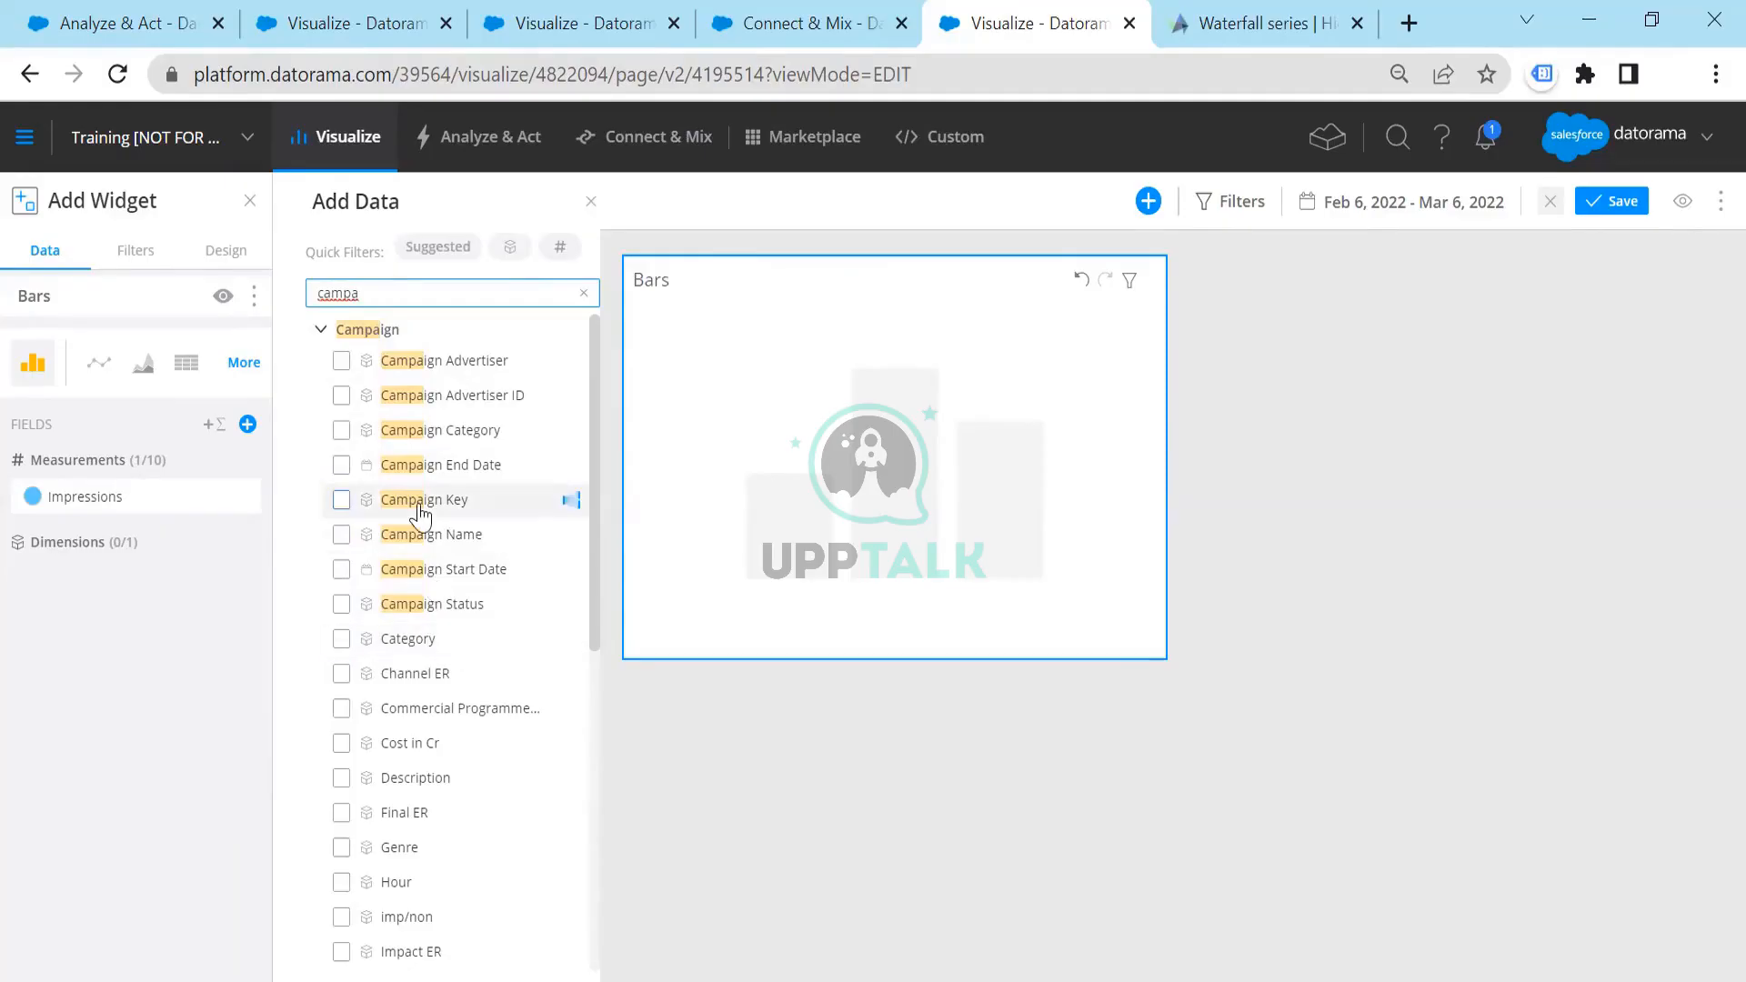
left_click(446, 368)
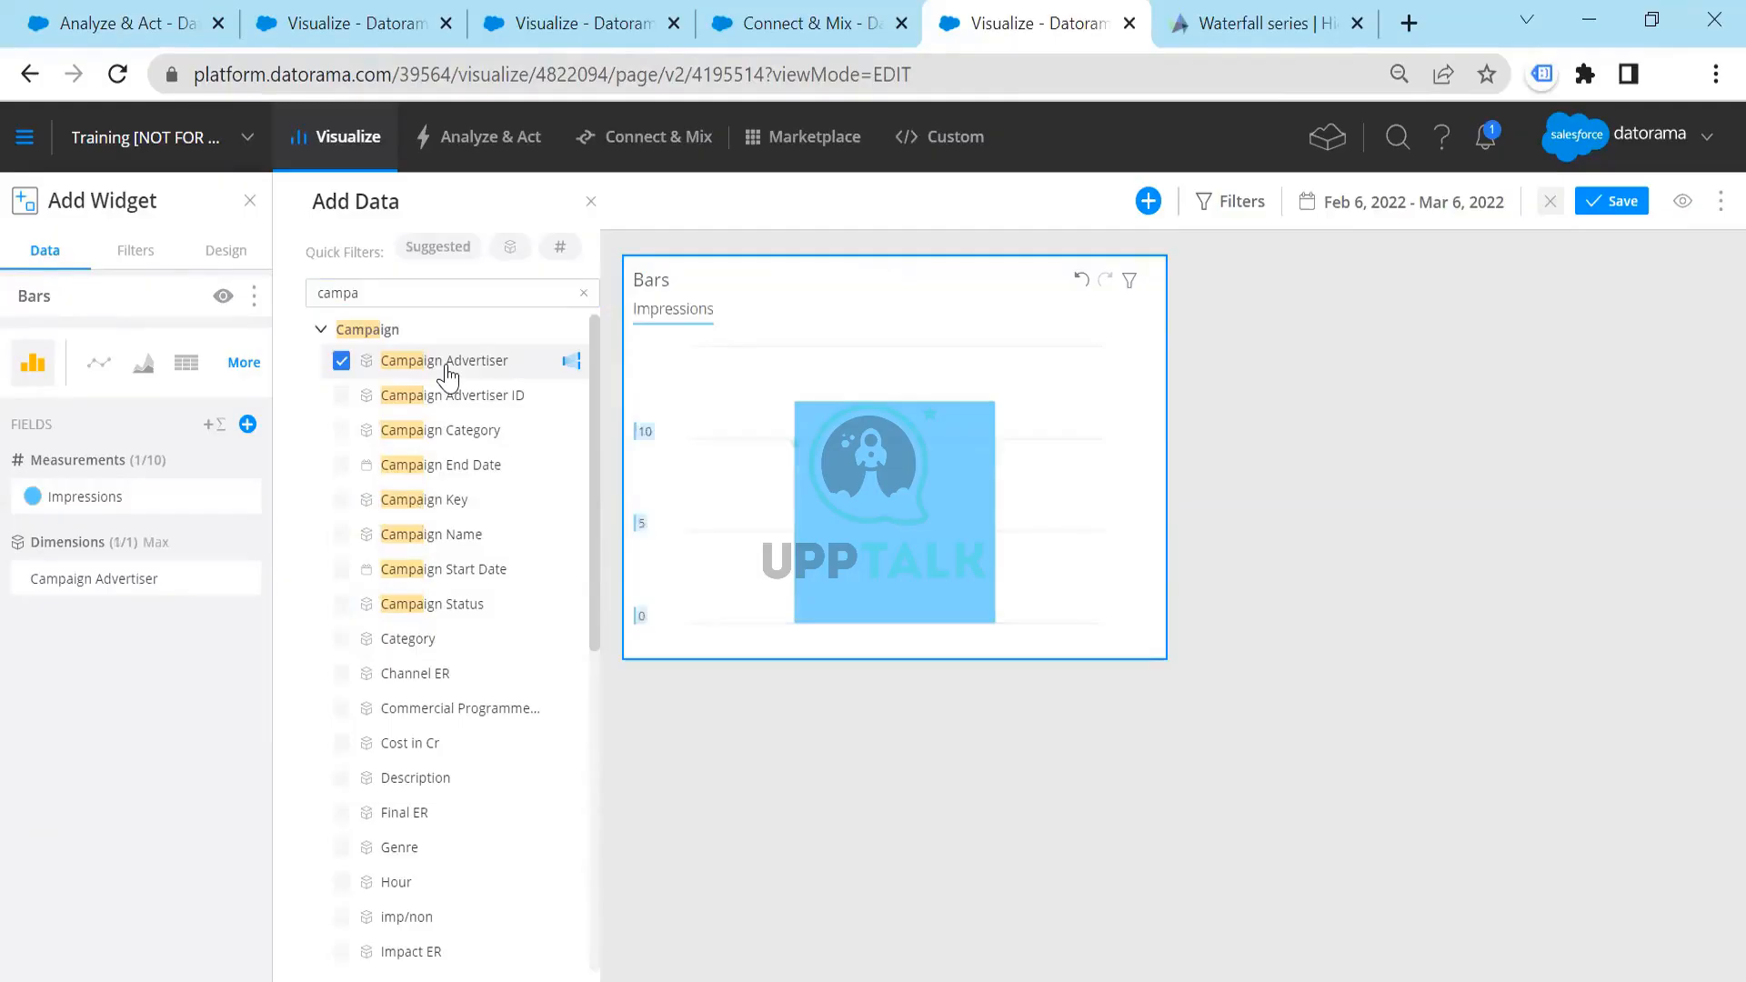
left_click(445, 371)
left_click(437, 538)
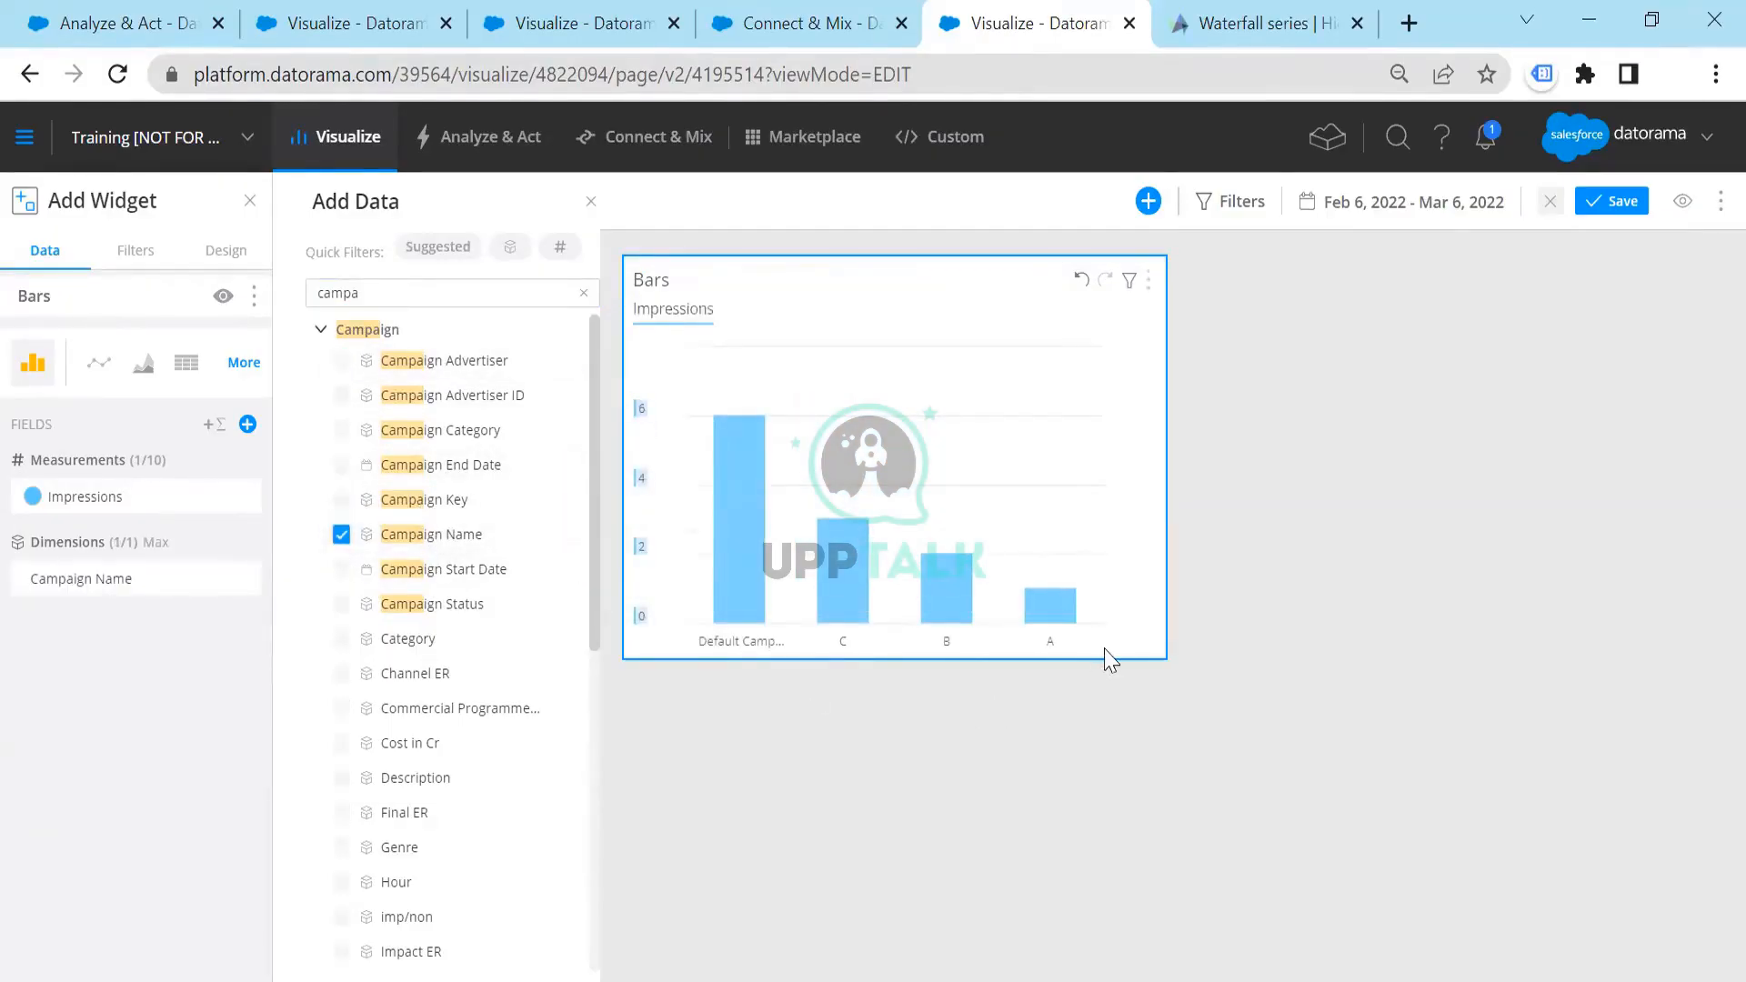
left_click(134, 250)
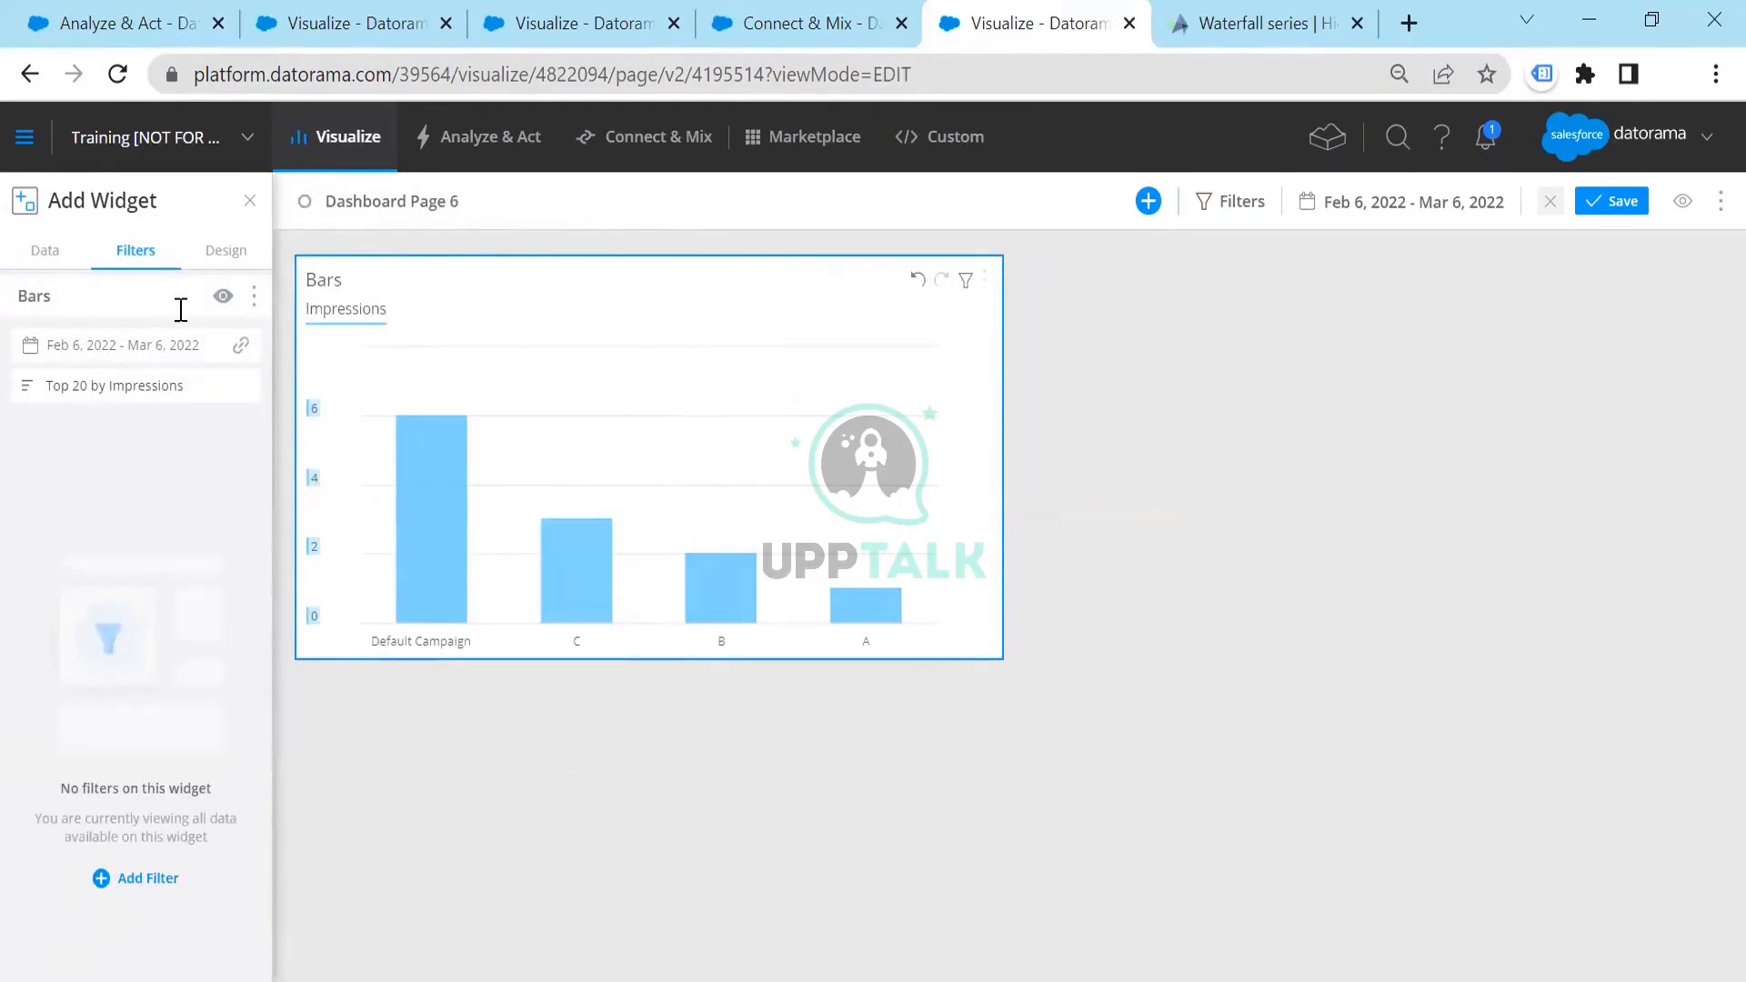
left_click(132, 879)
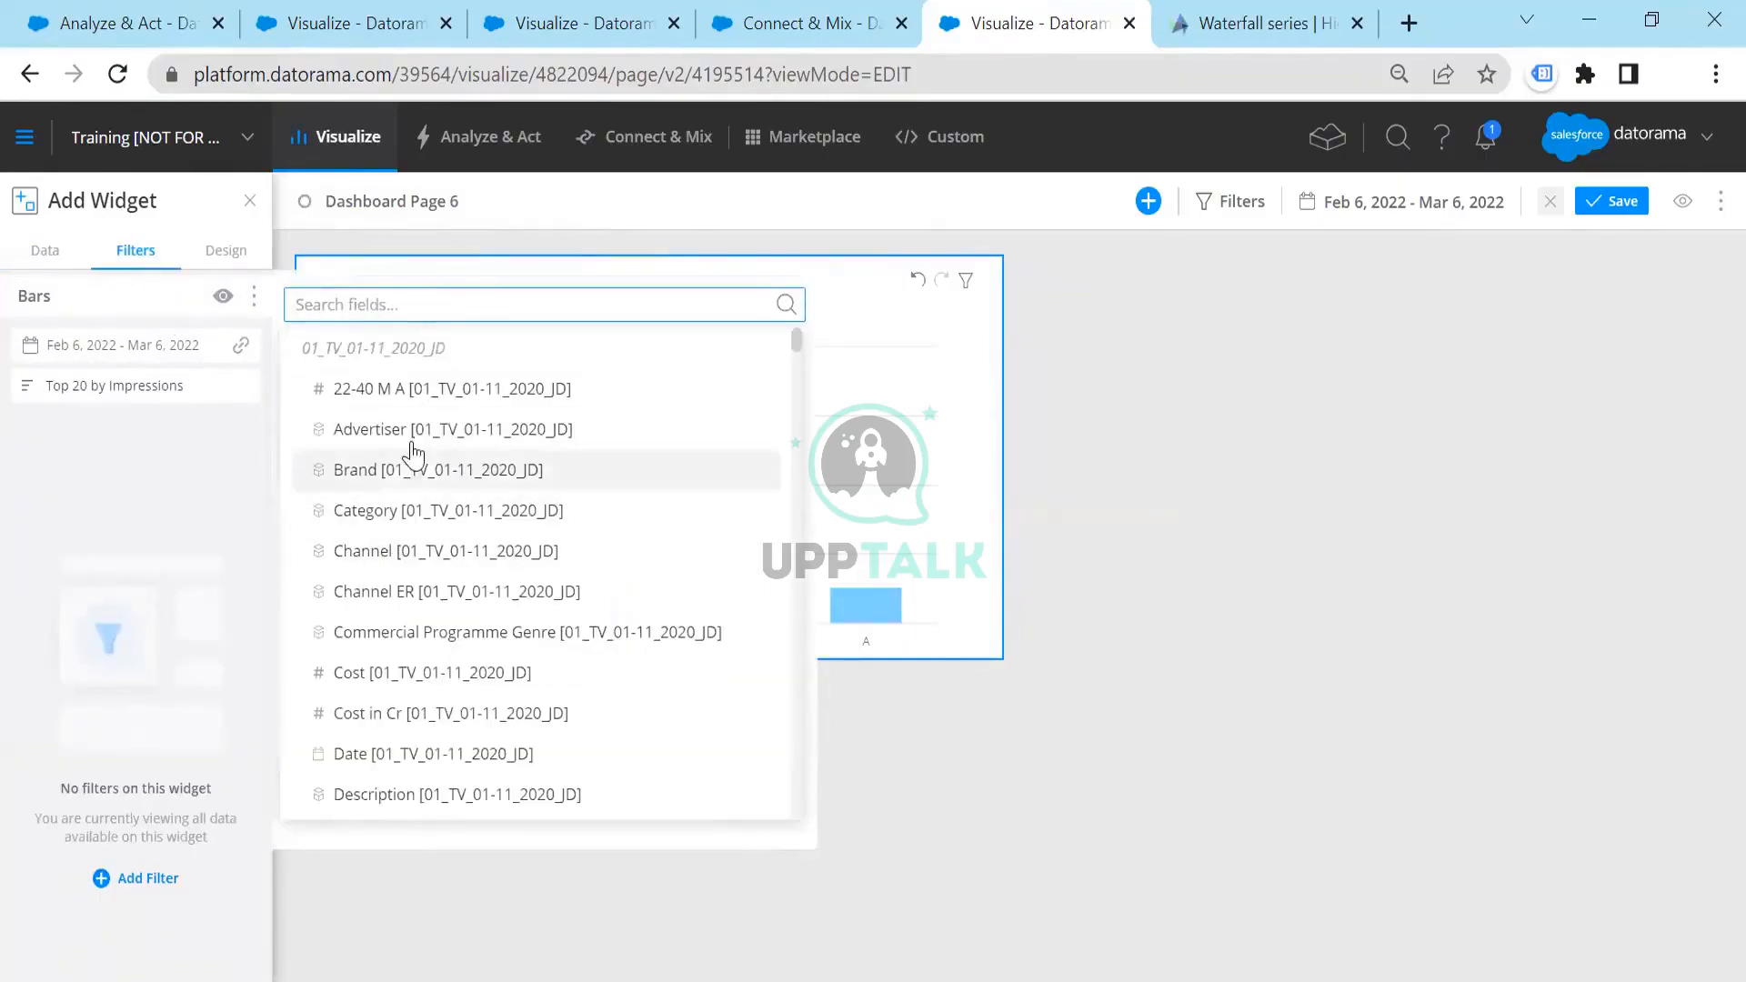
type("data")
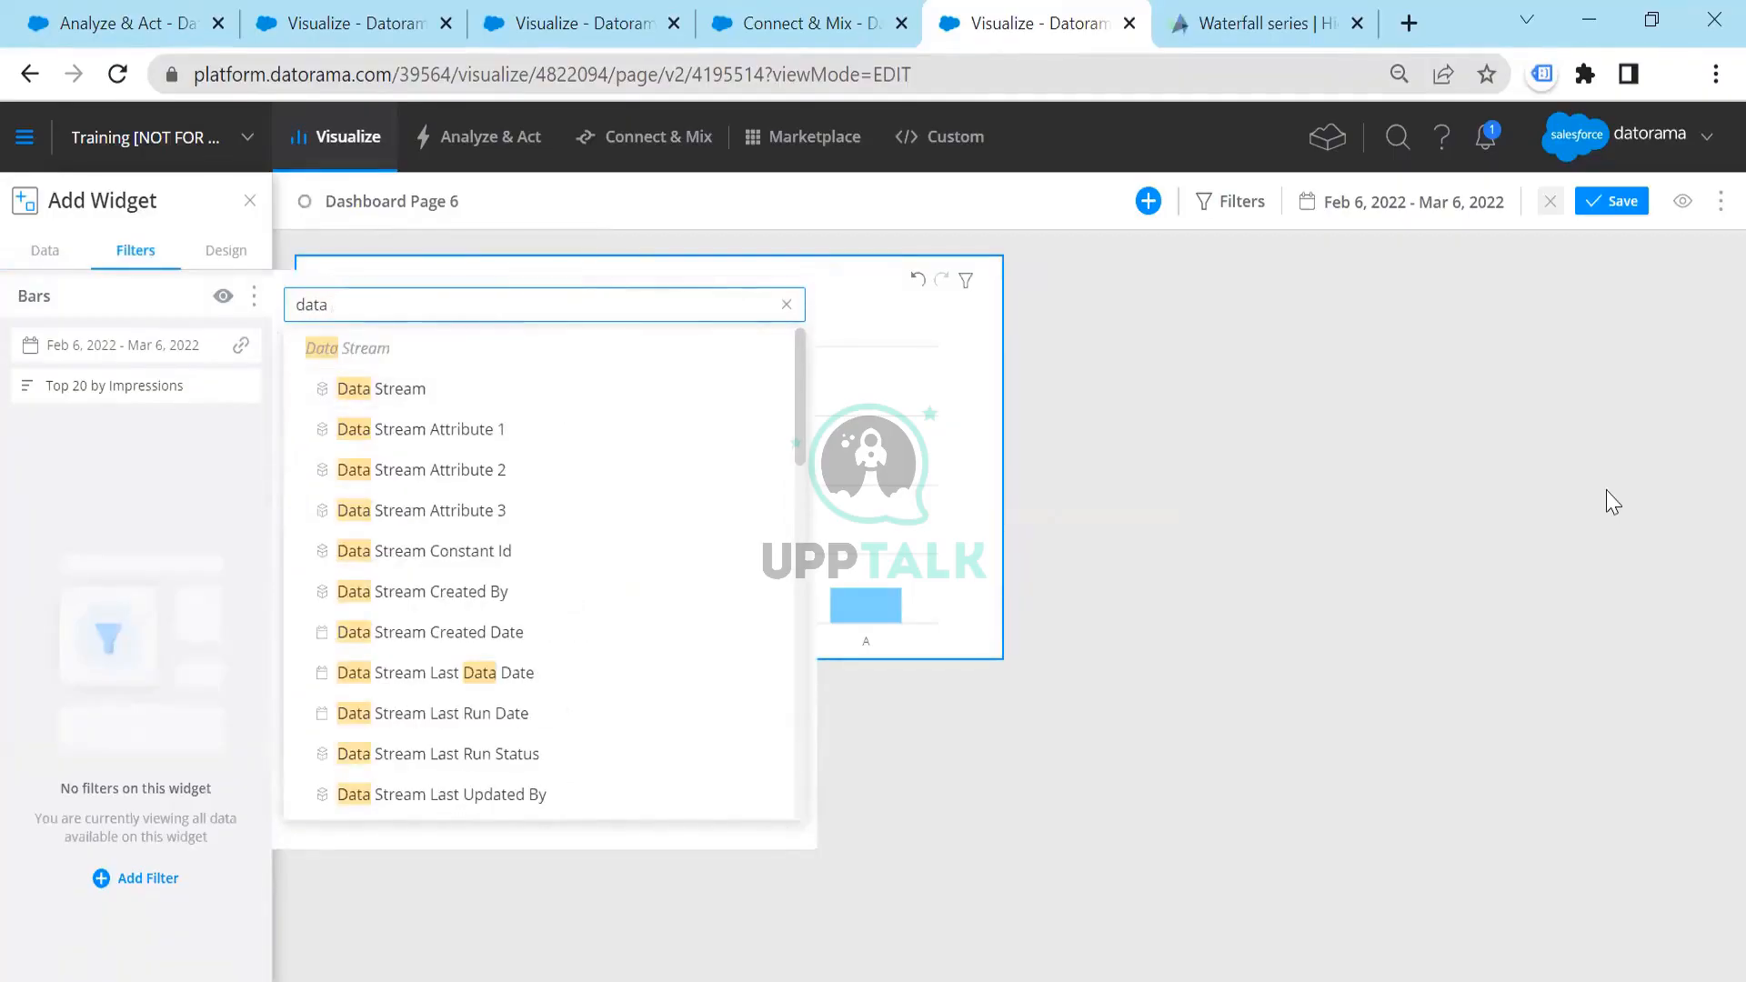
left_click(1183, 397)
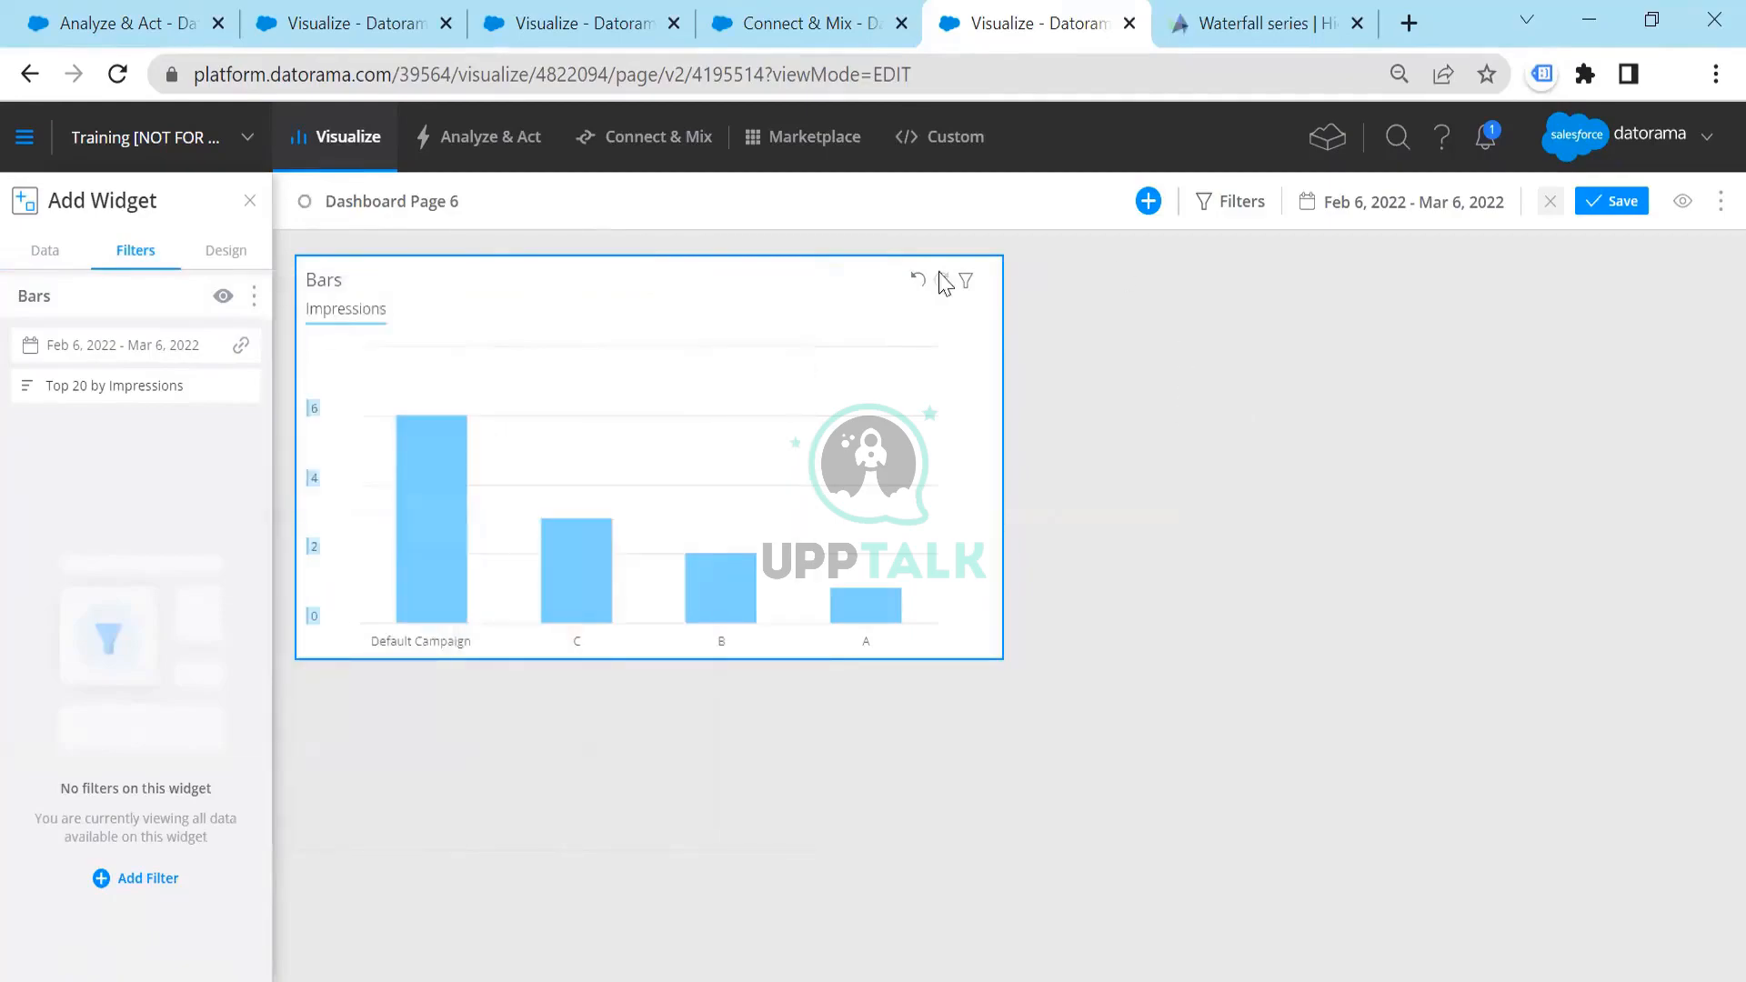
Add a custom widget beside the Bars chart and set its classification to Page Header
left_click(1149, 200)
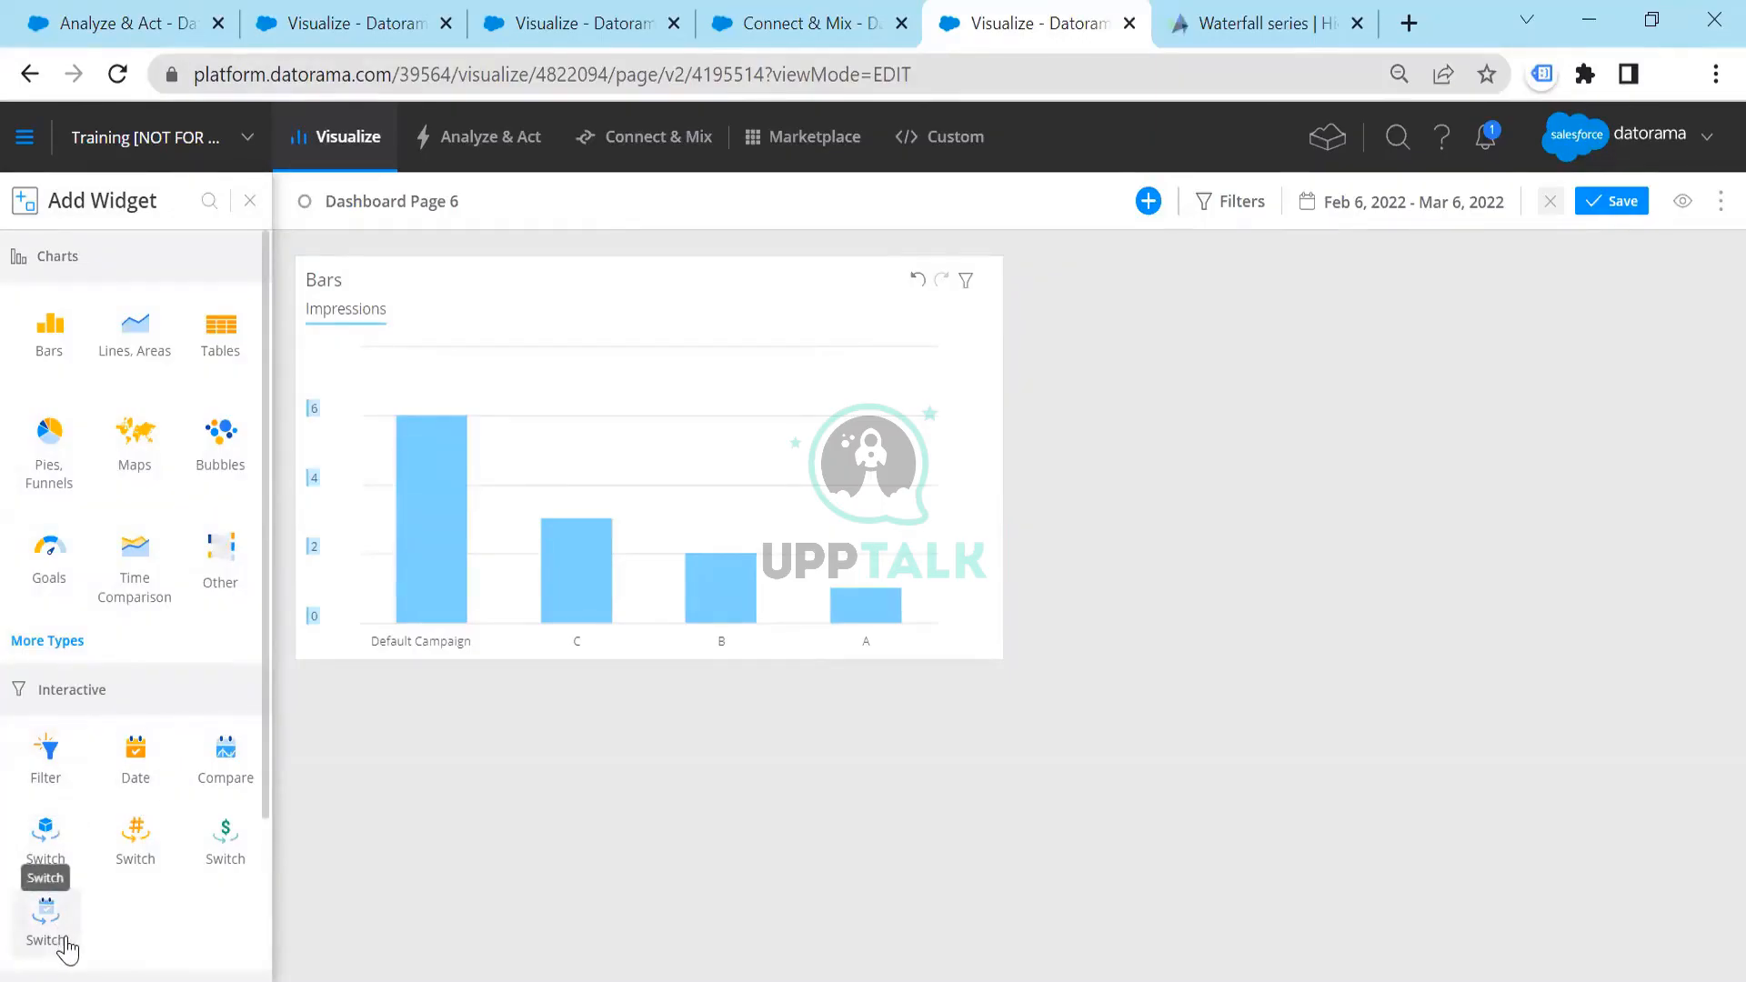
scroll(138, 800, "down", 3)
left_click(136, 855)
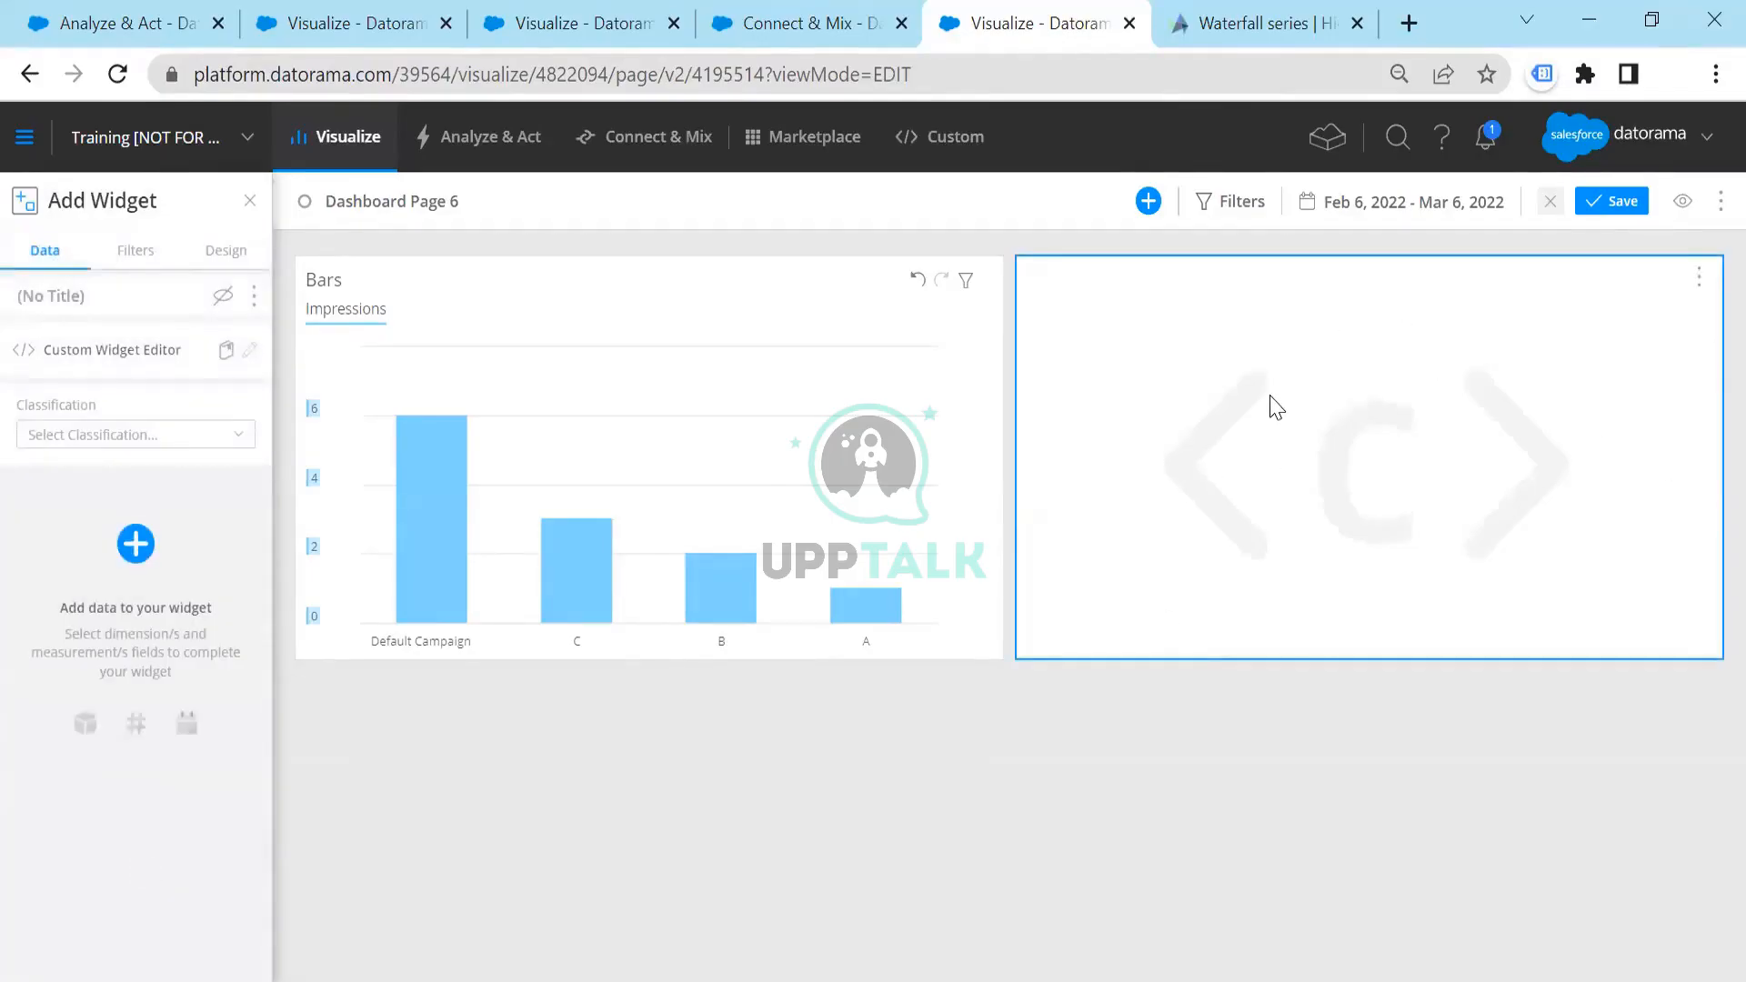
left_click(134, 435)
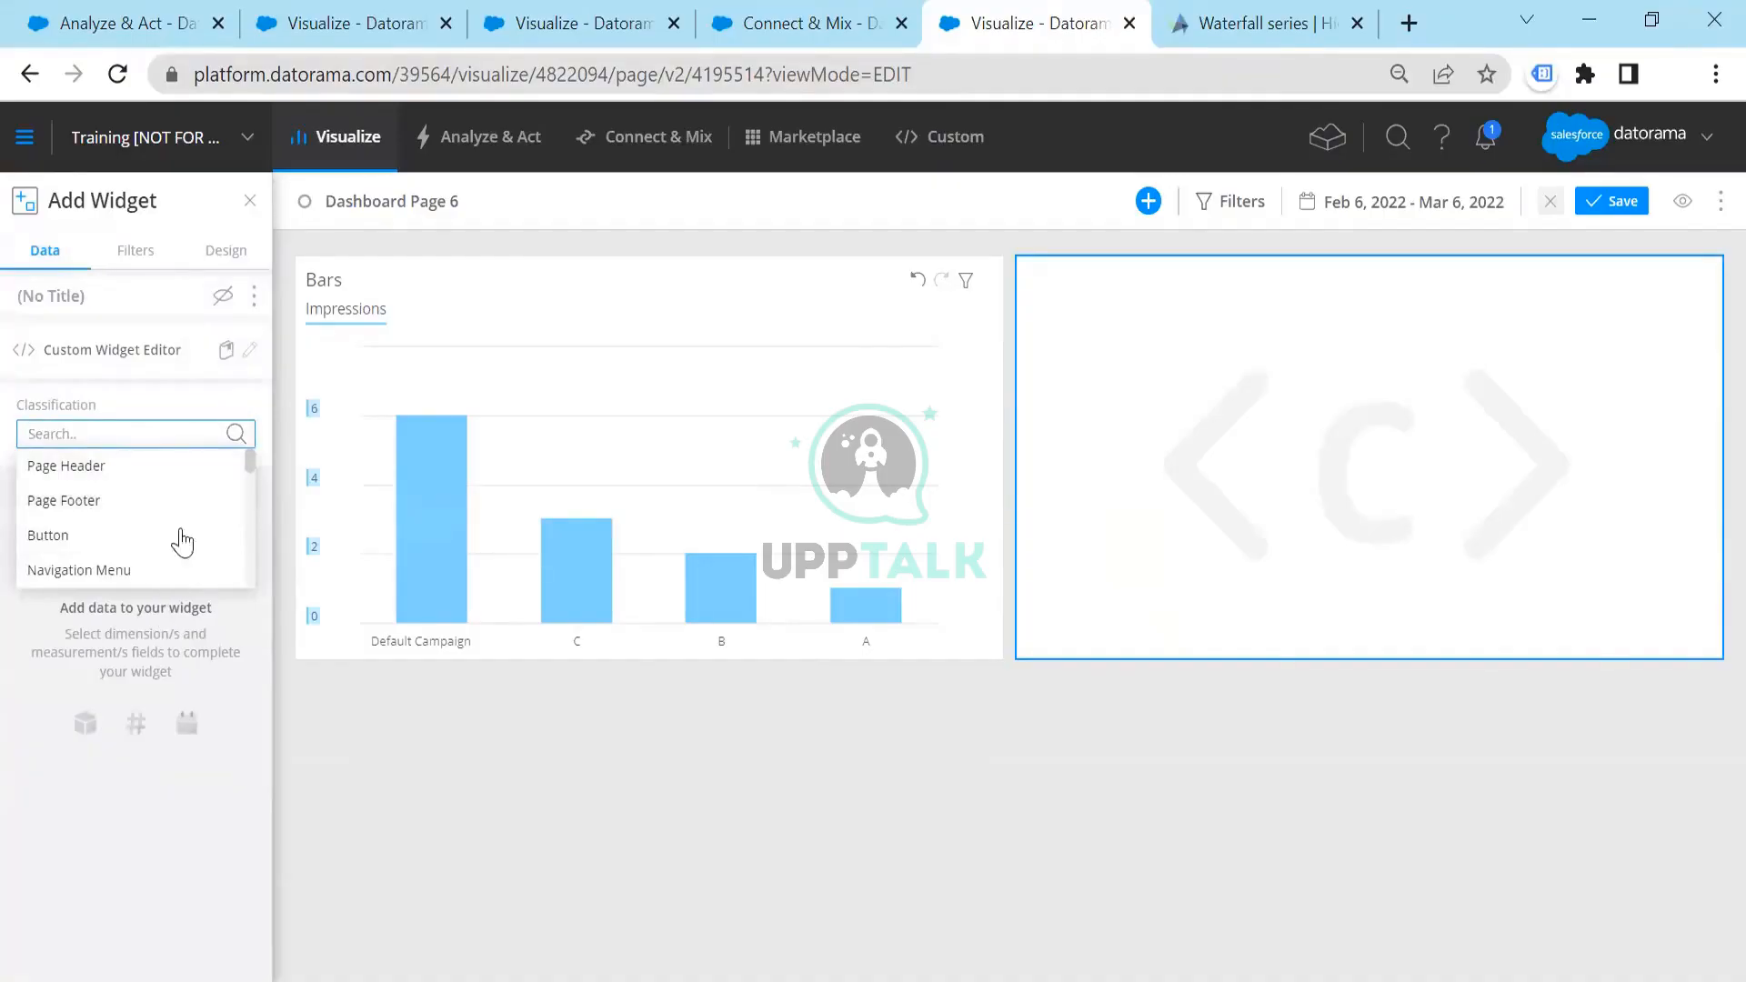
left_click(146, 465)
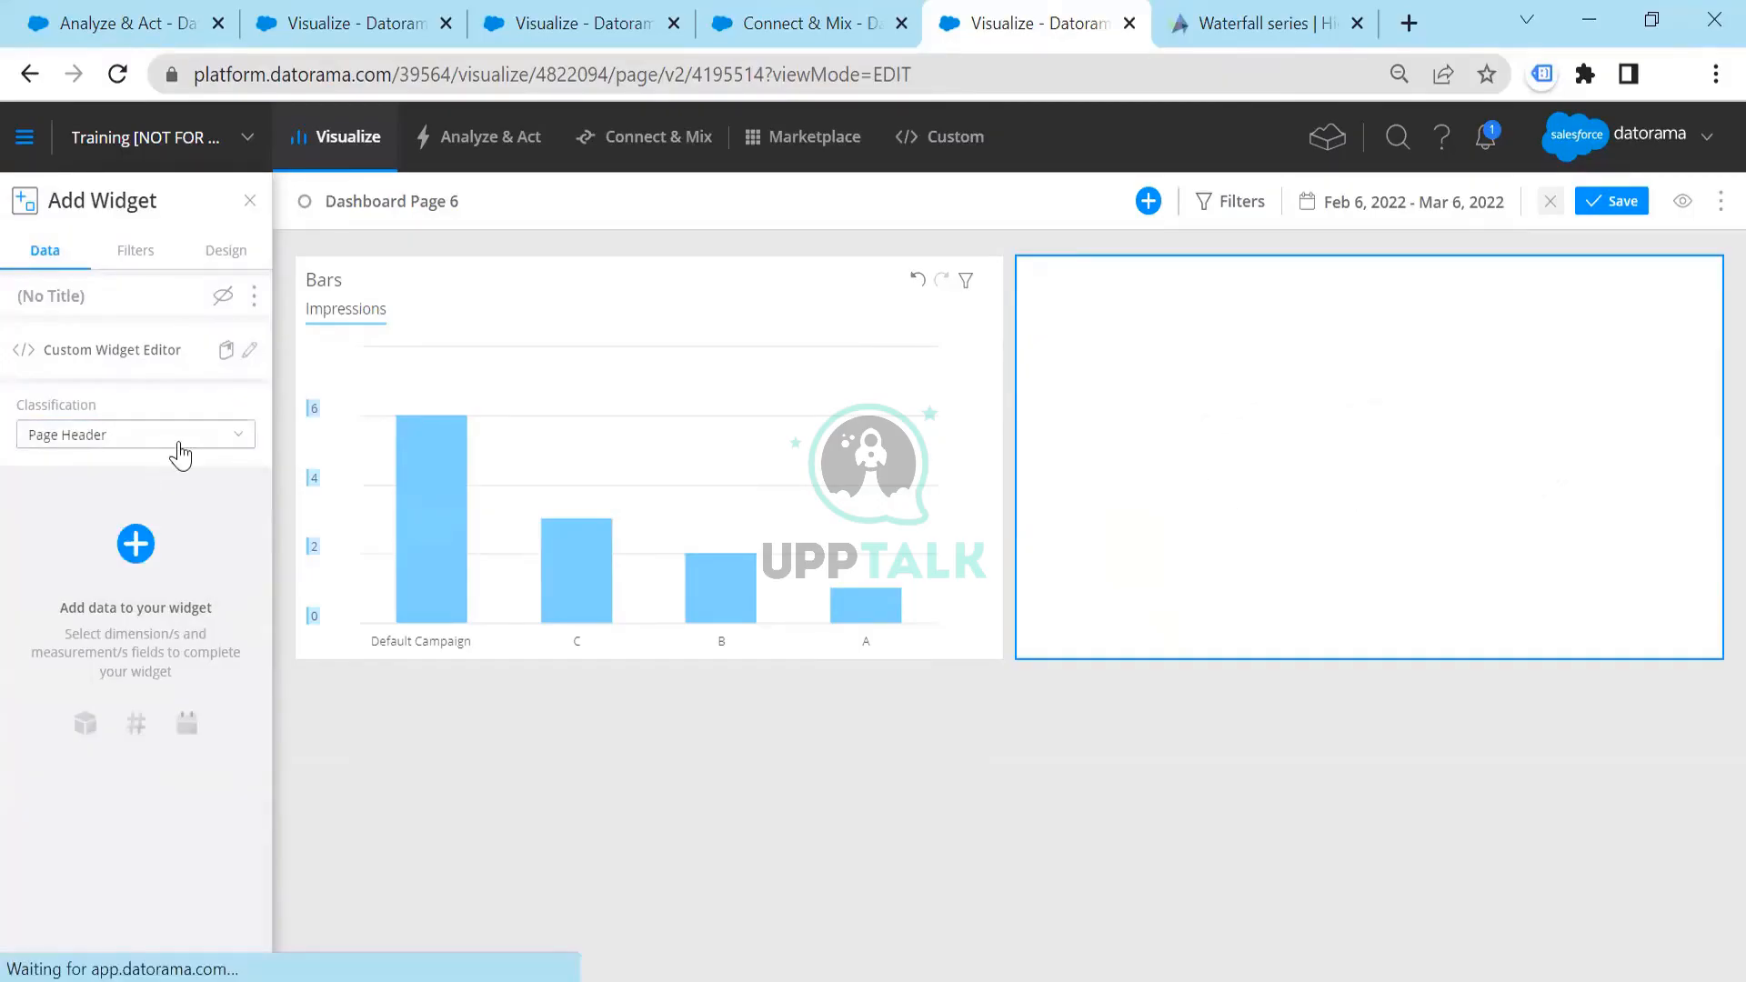
Open the Custom Widget Editor, examine its script dependencies and its JS, HTML and CSS code areas, and close it
left_click(252, 350)
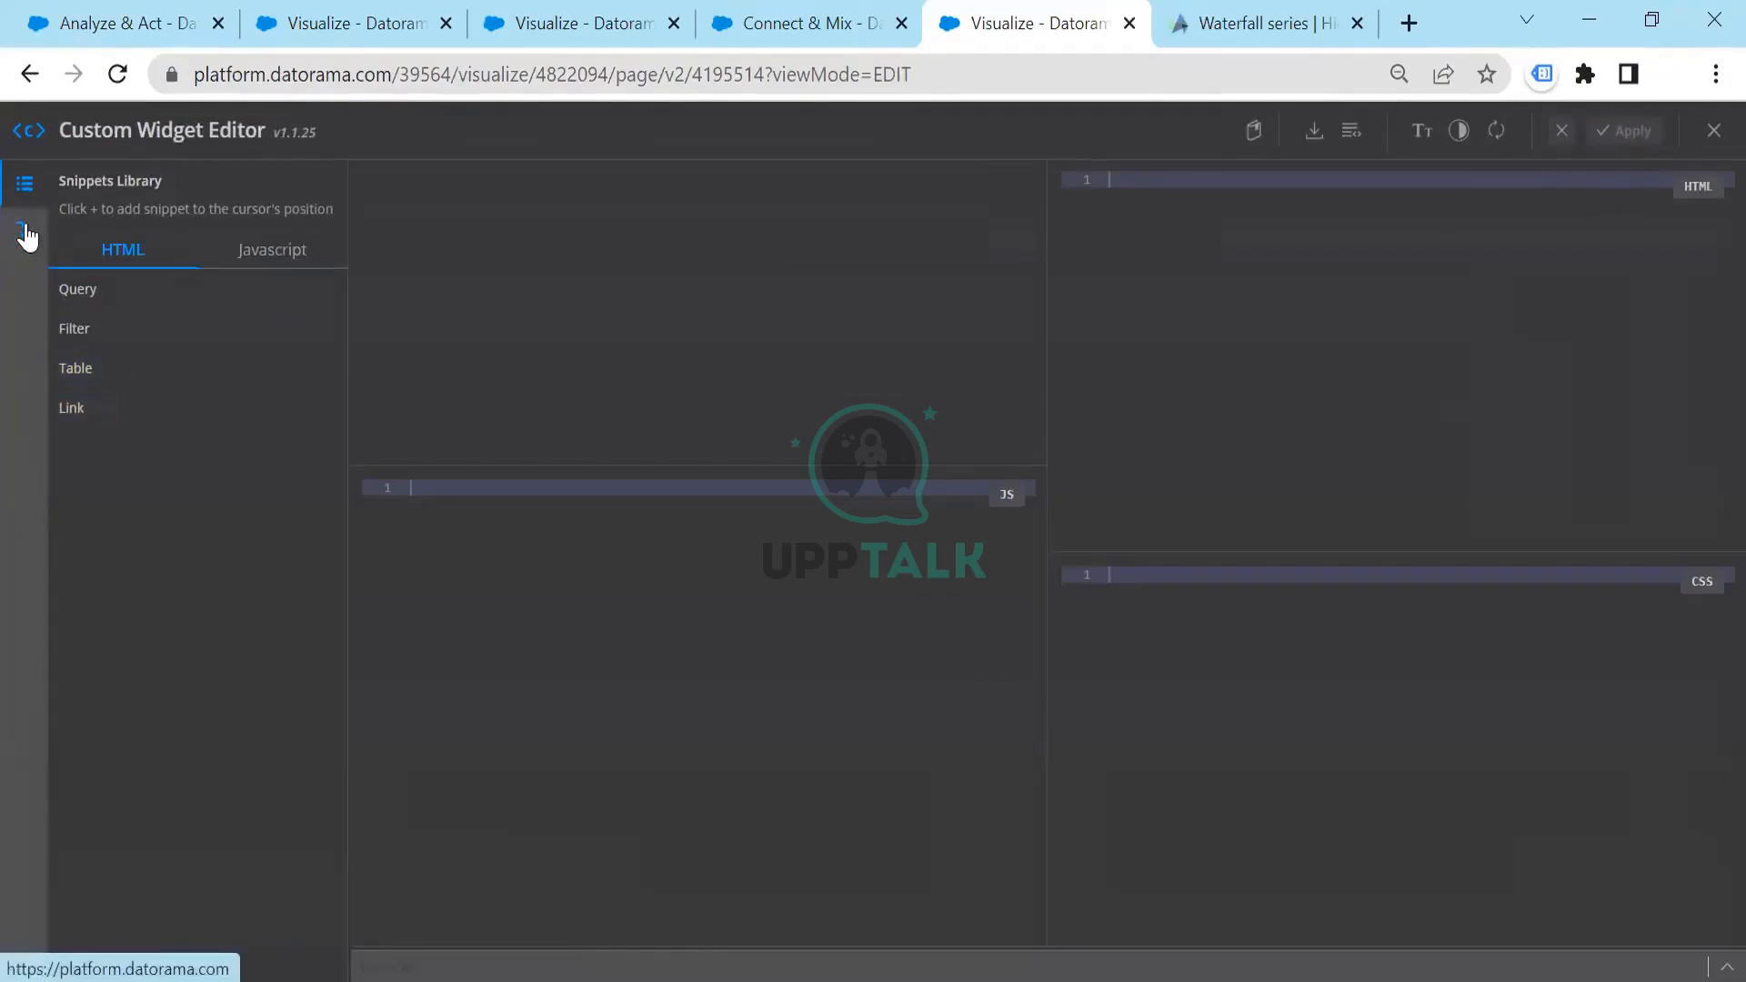
left_click(24, 229)
double_click(242, 431)
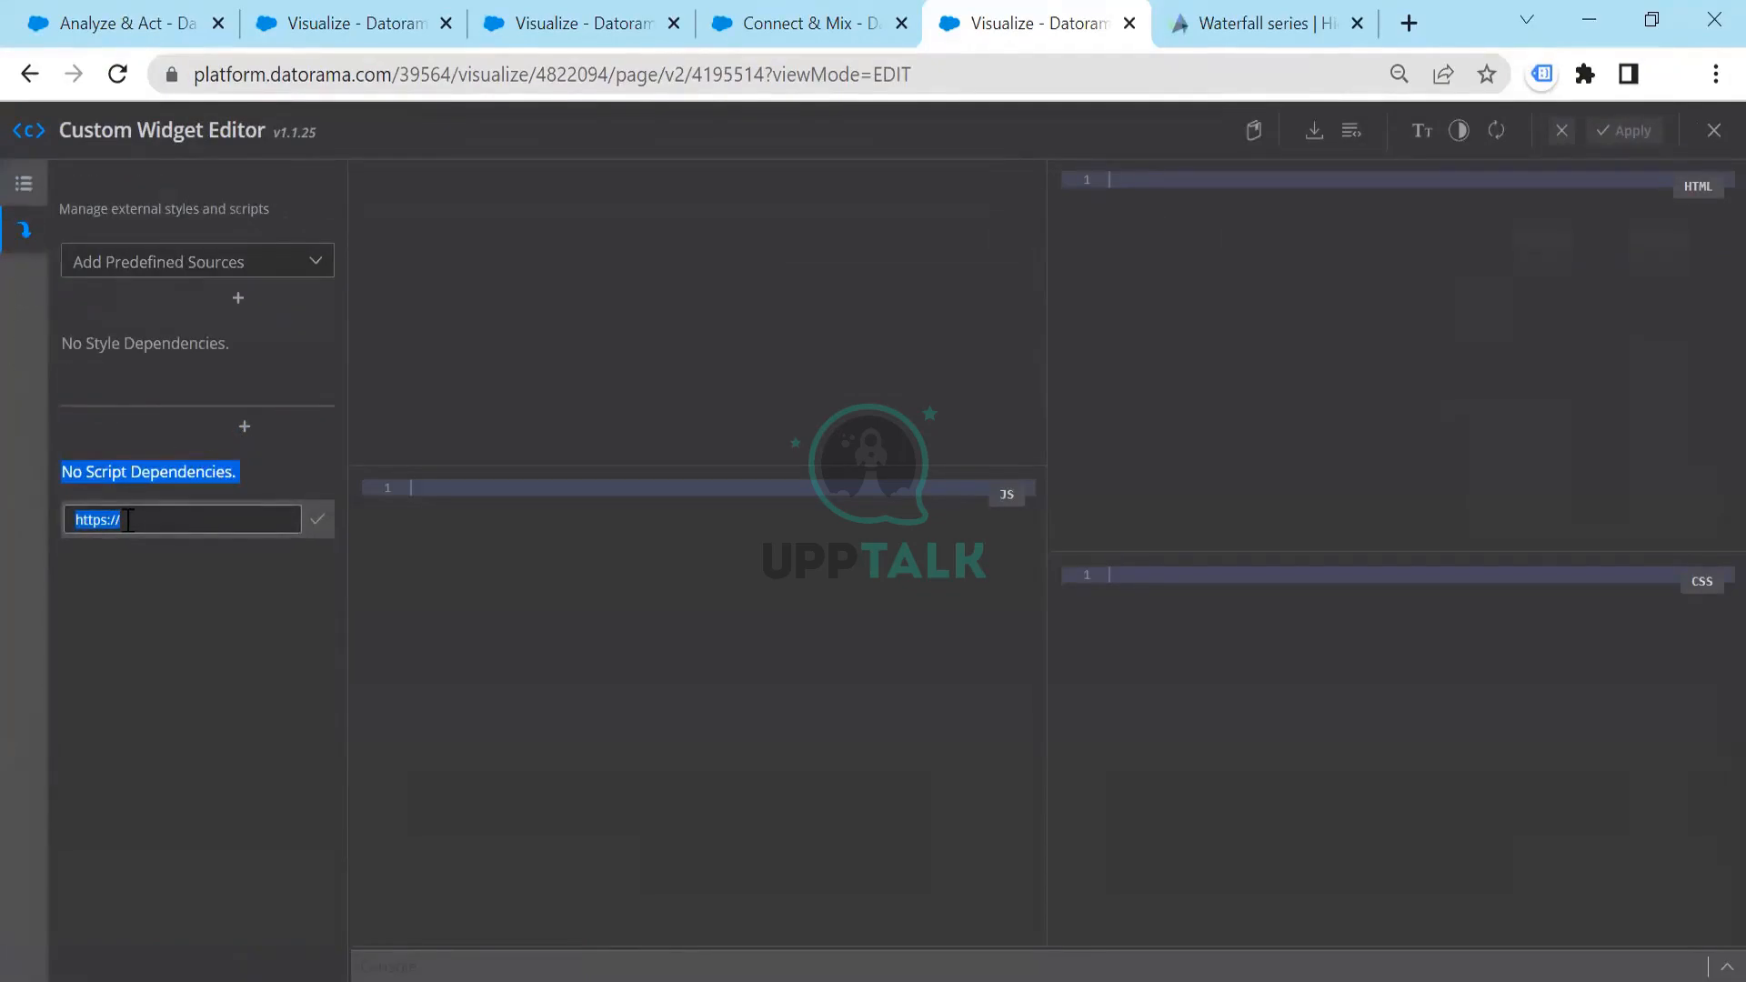
left_click(143, 521)
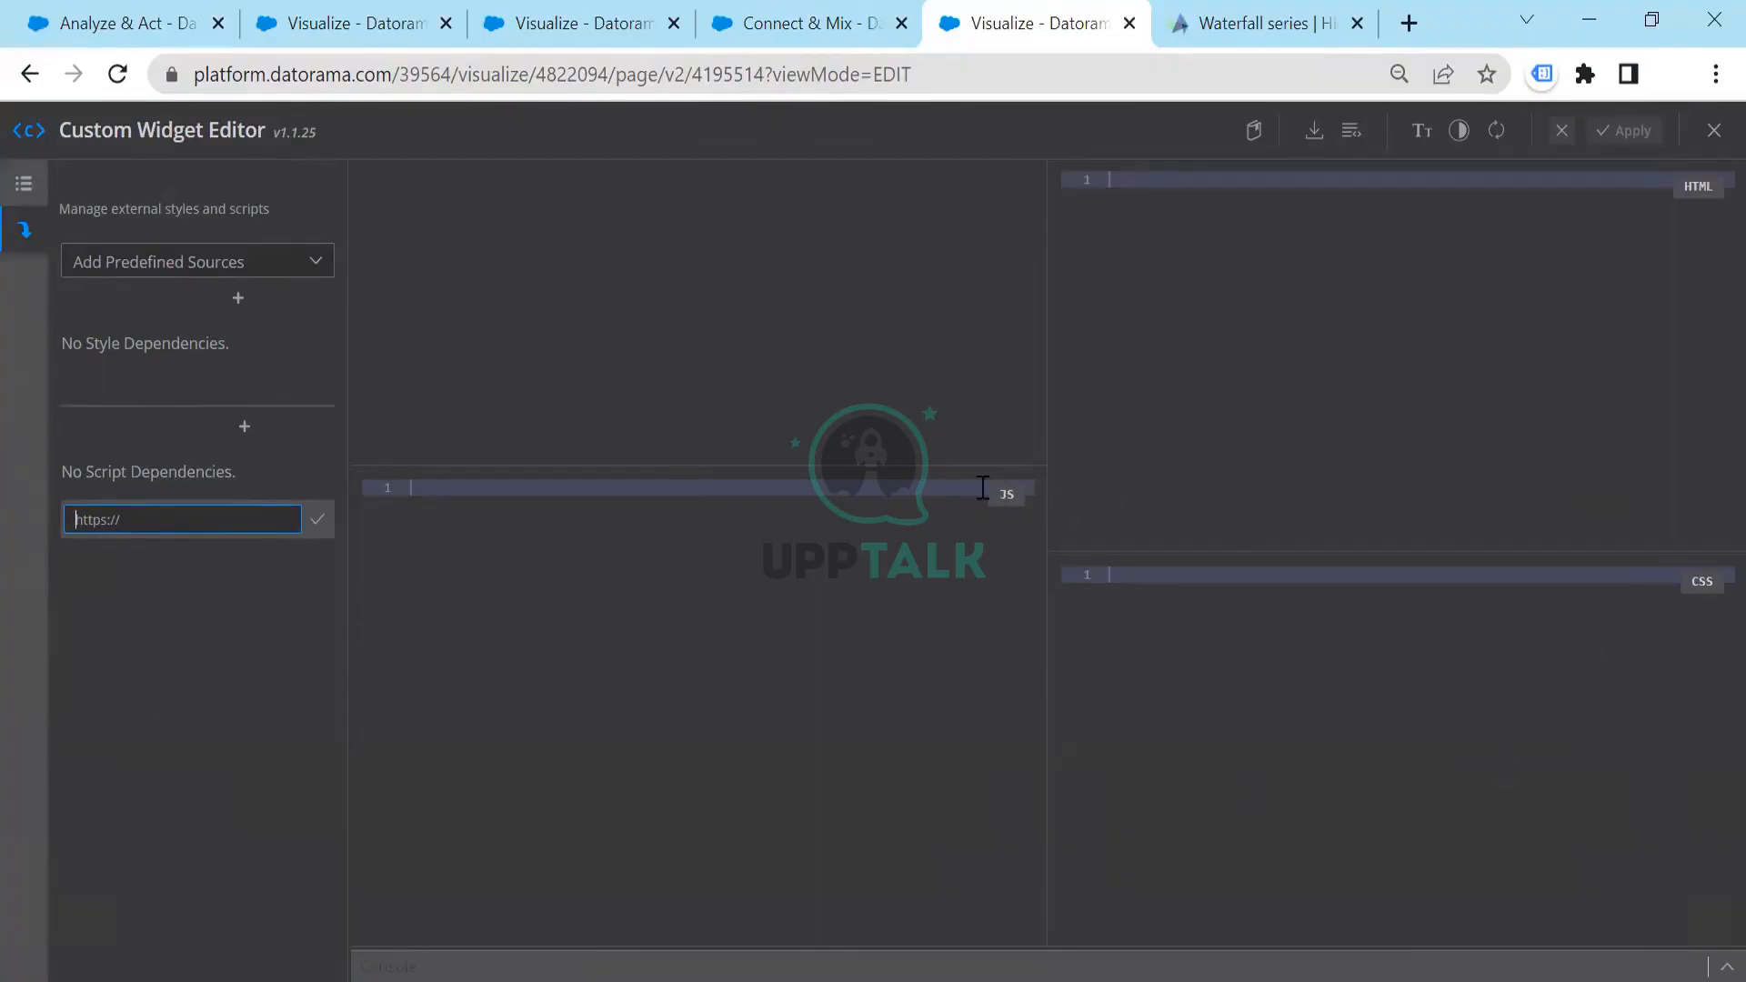
left_click(951, 488)
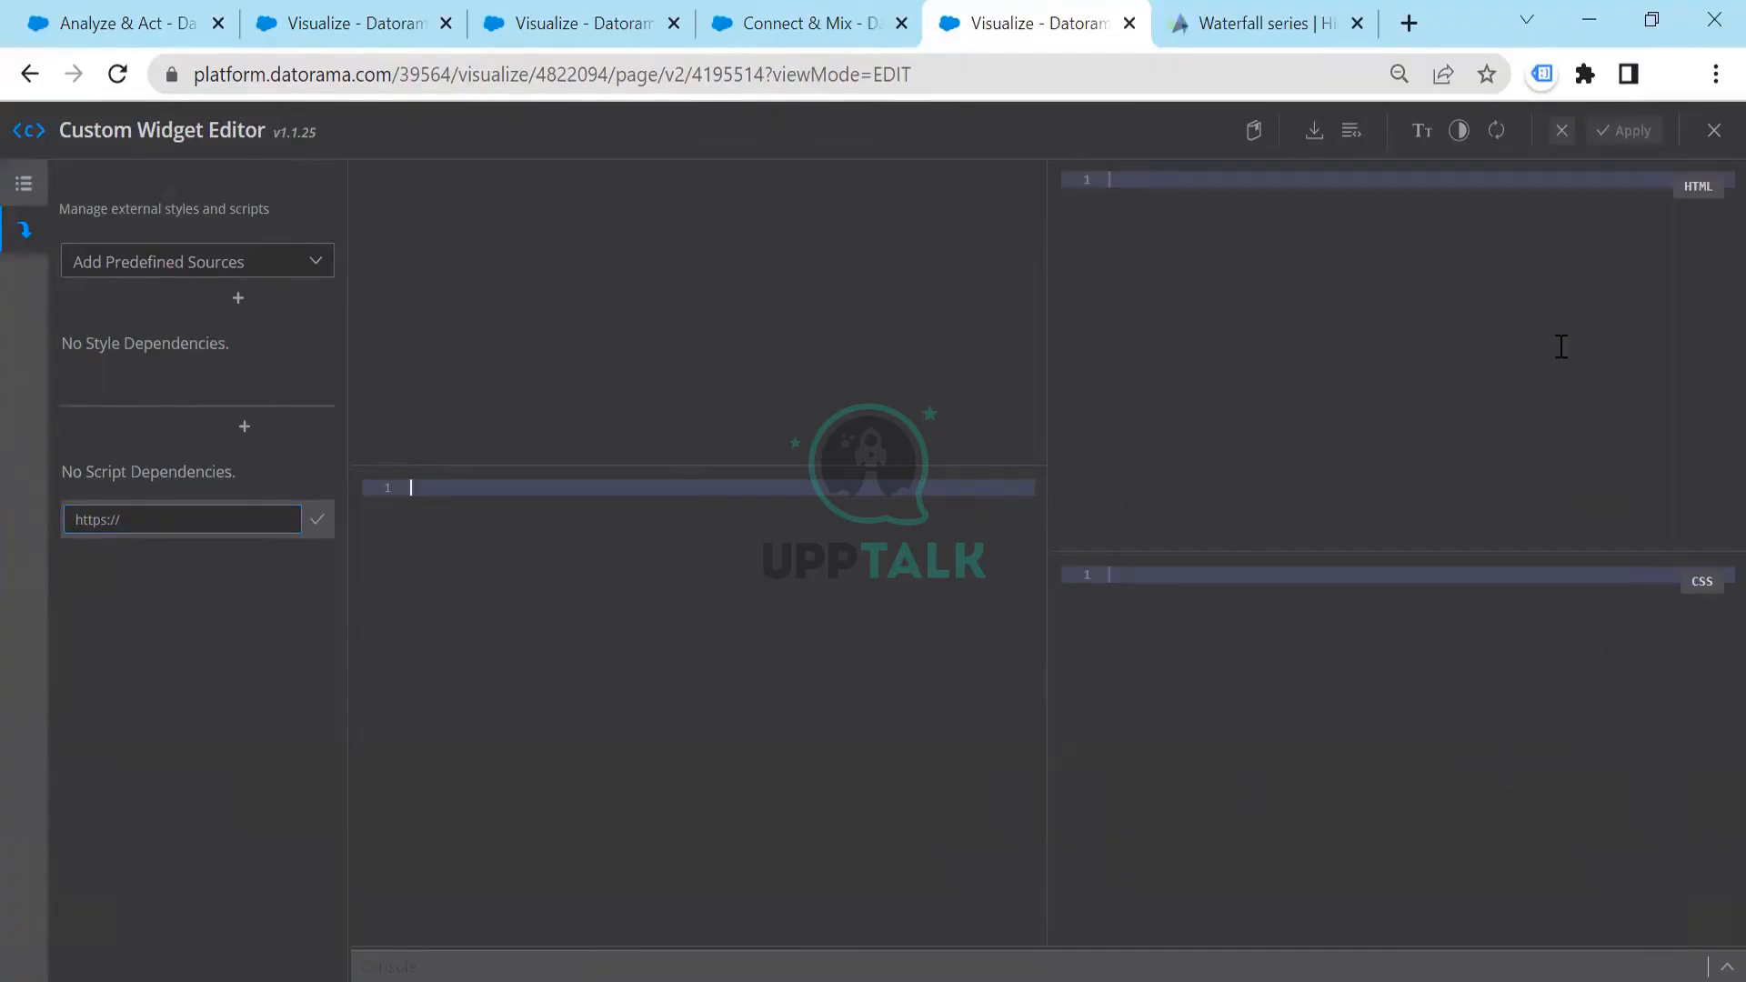
left_click(1659, 190)
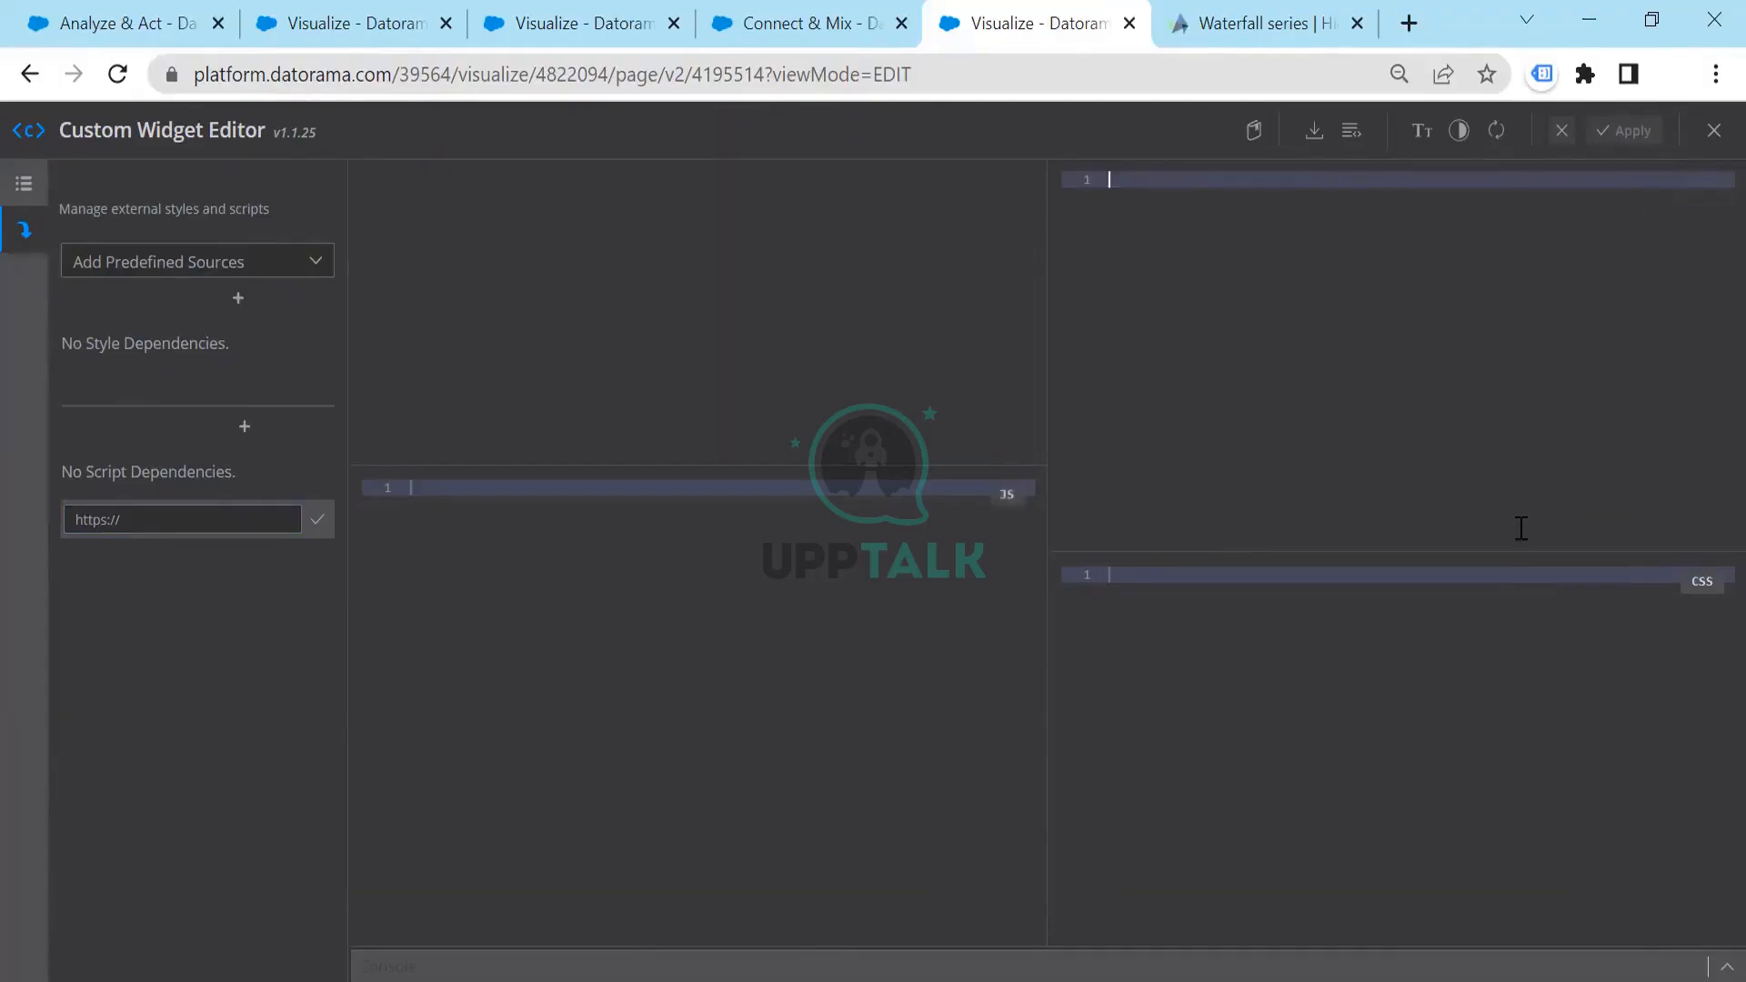
left_click(1491, 576)
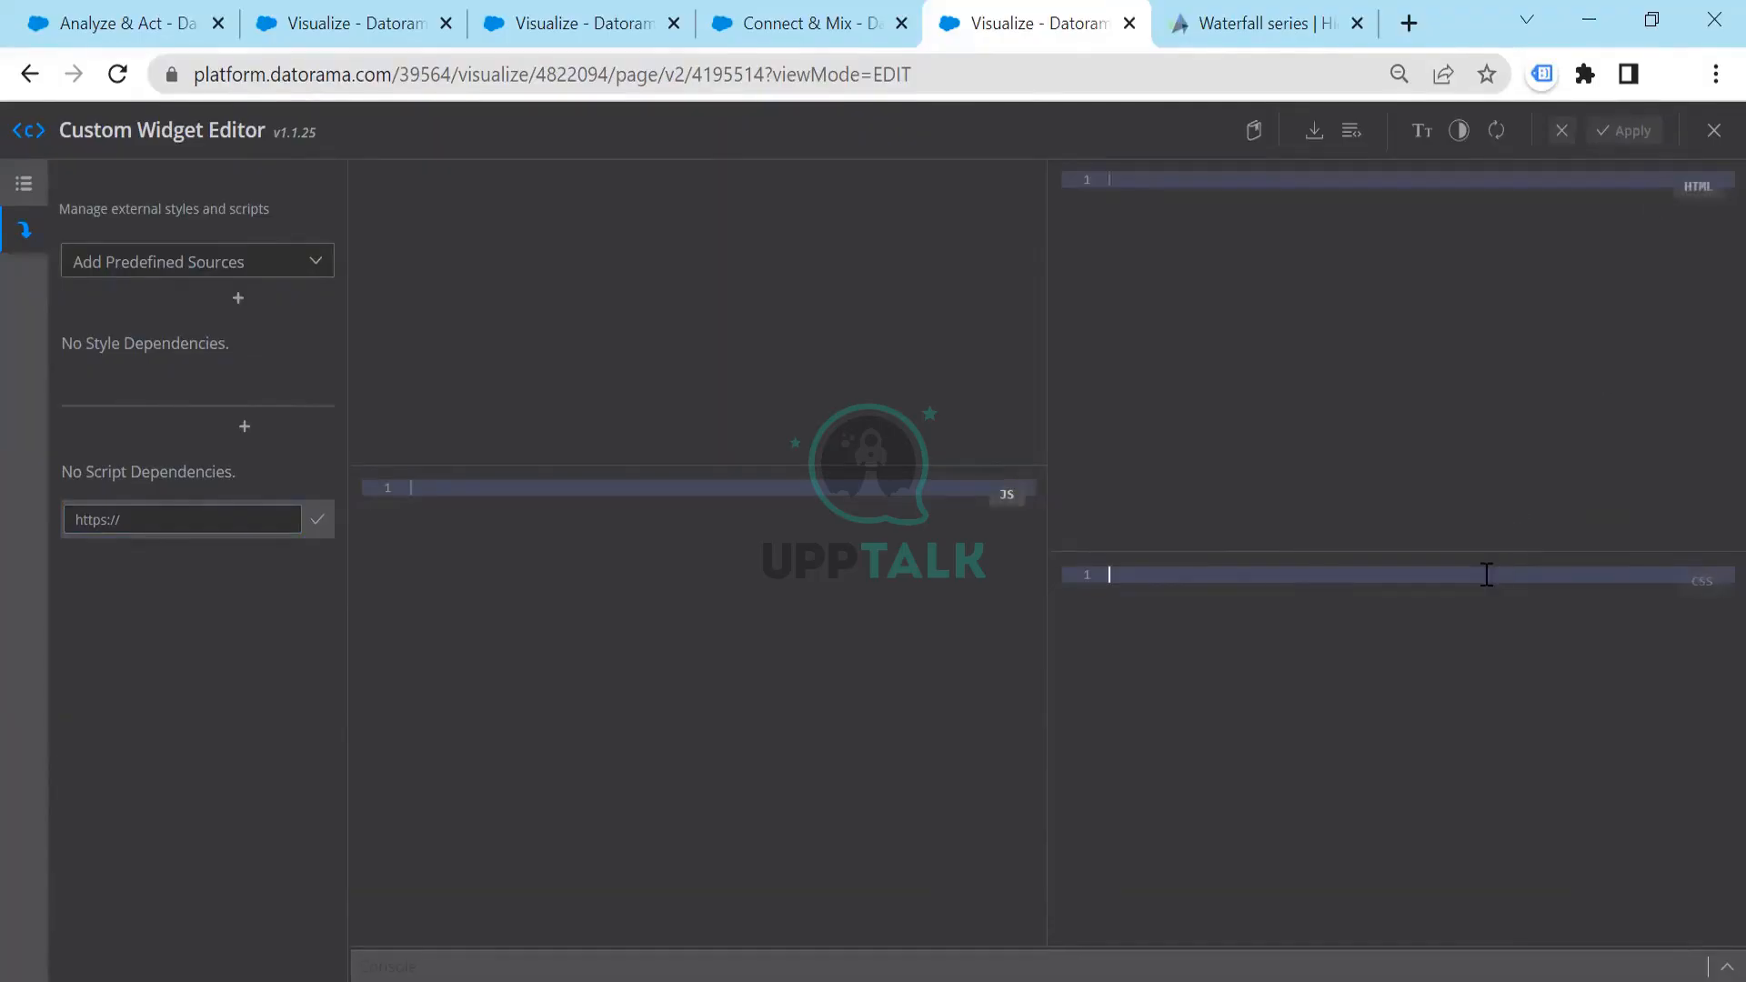
left_click(1715, 130)
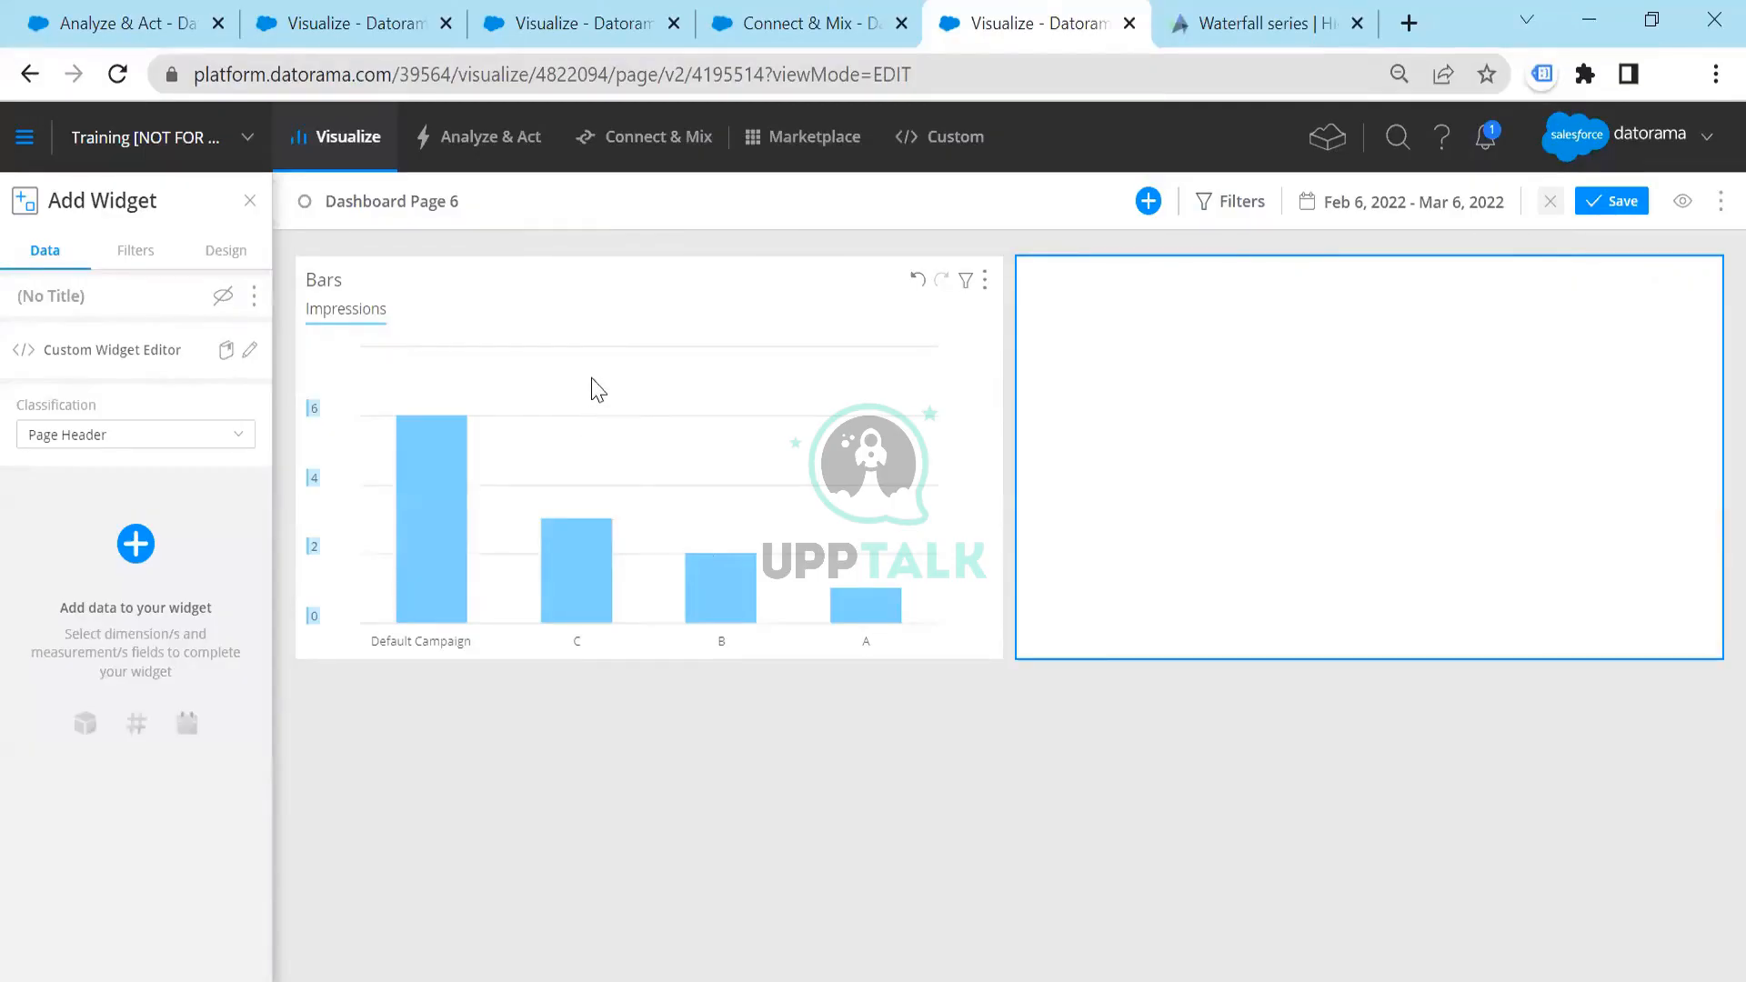
Review the custom widget's filter settings and its design settings
left_click(157, 256)
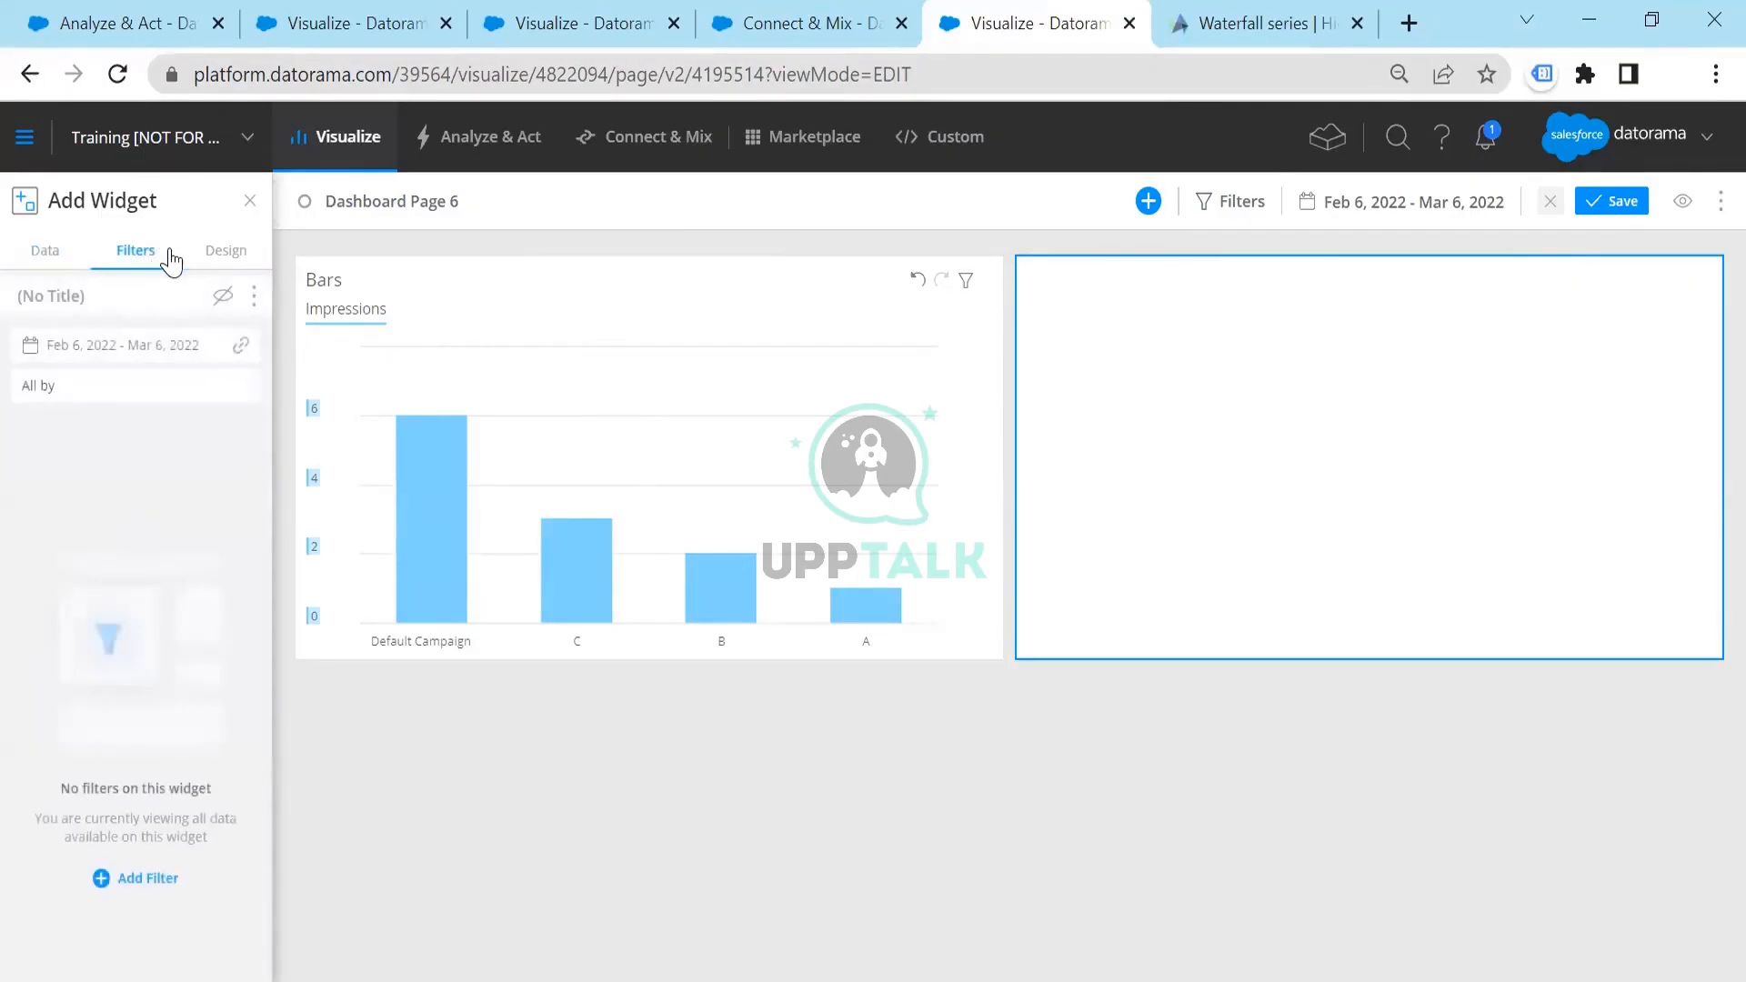
left_click(245, 261)
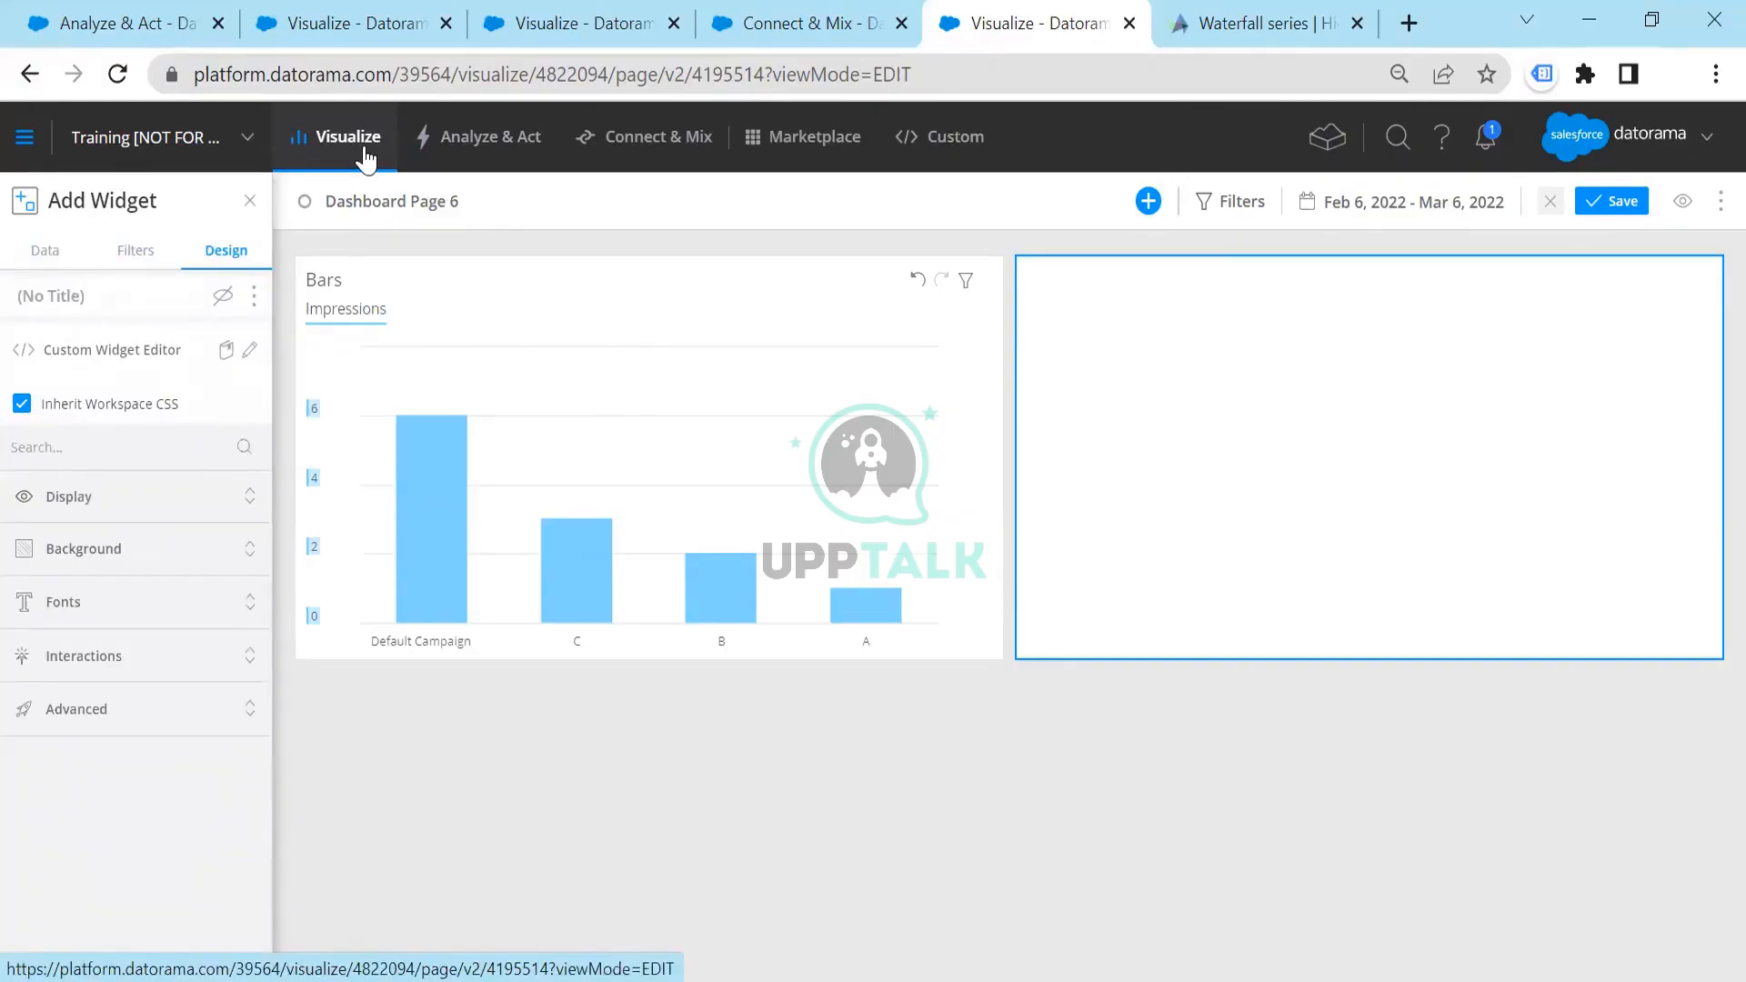
Switch to the Visualization dashboard page and examine its embedded Highcharts, Meteogram and Wind rose widgets
left_click(366, 159)
left_click(943, 602)
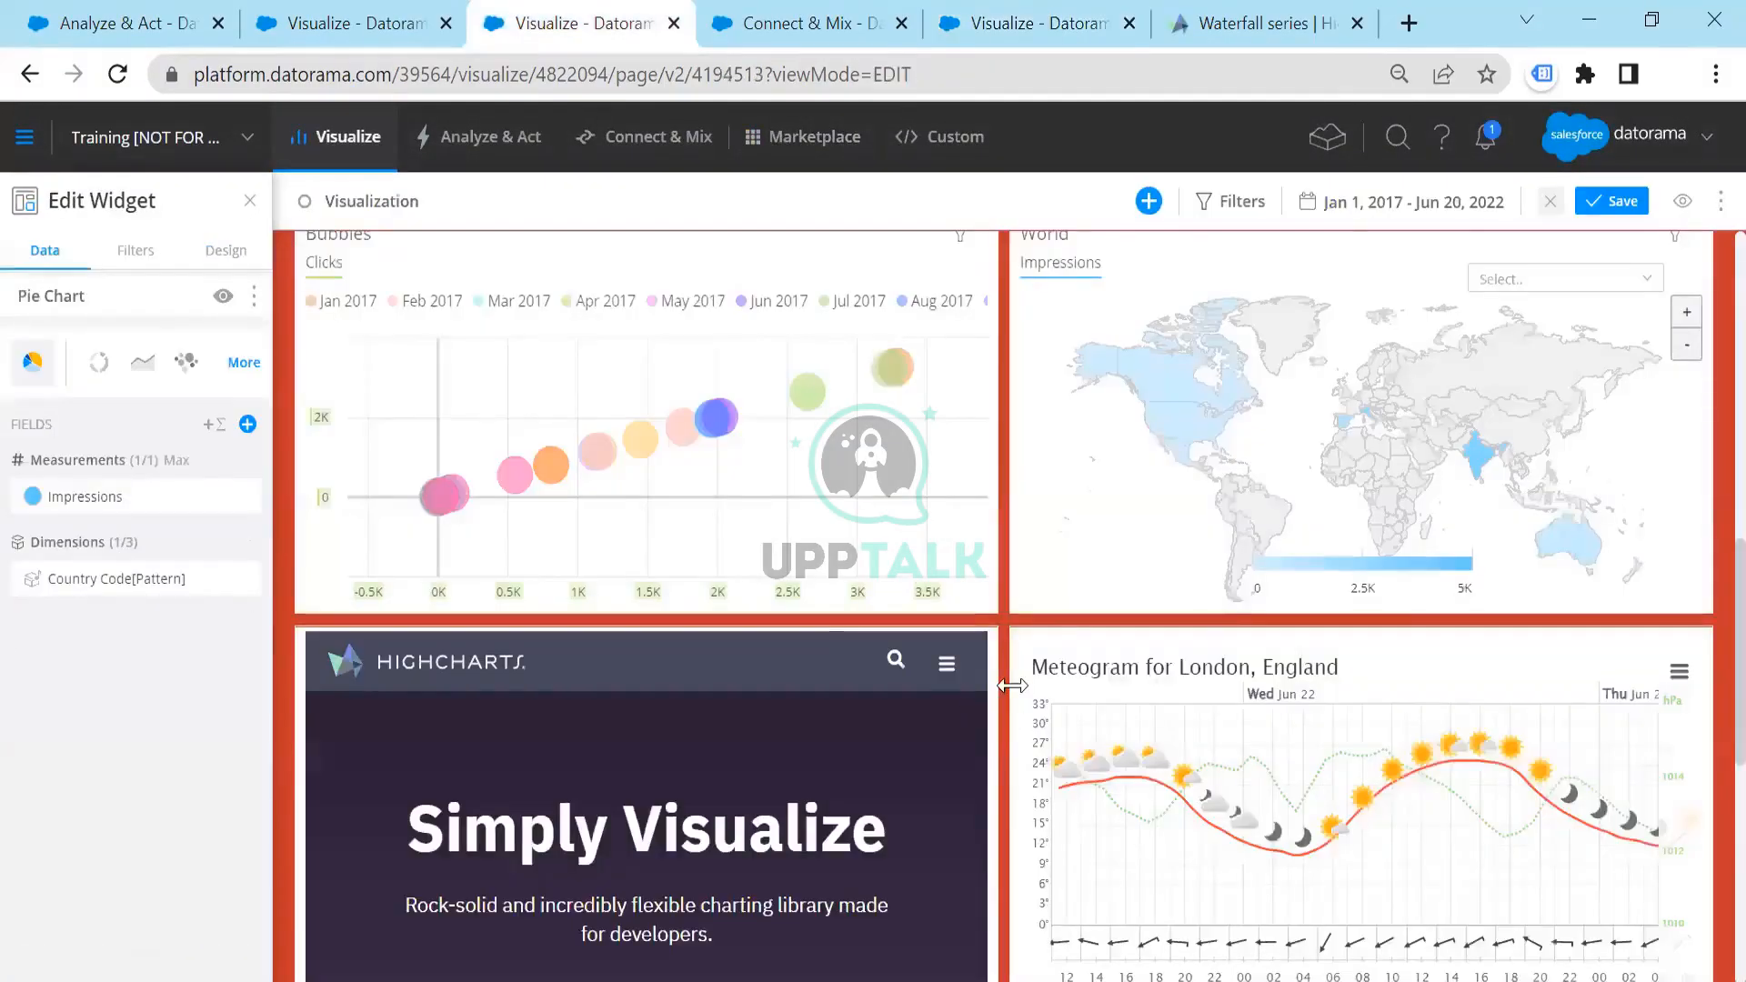
scroll(1017, 690, "down", 7)
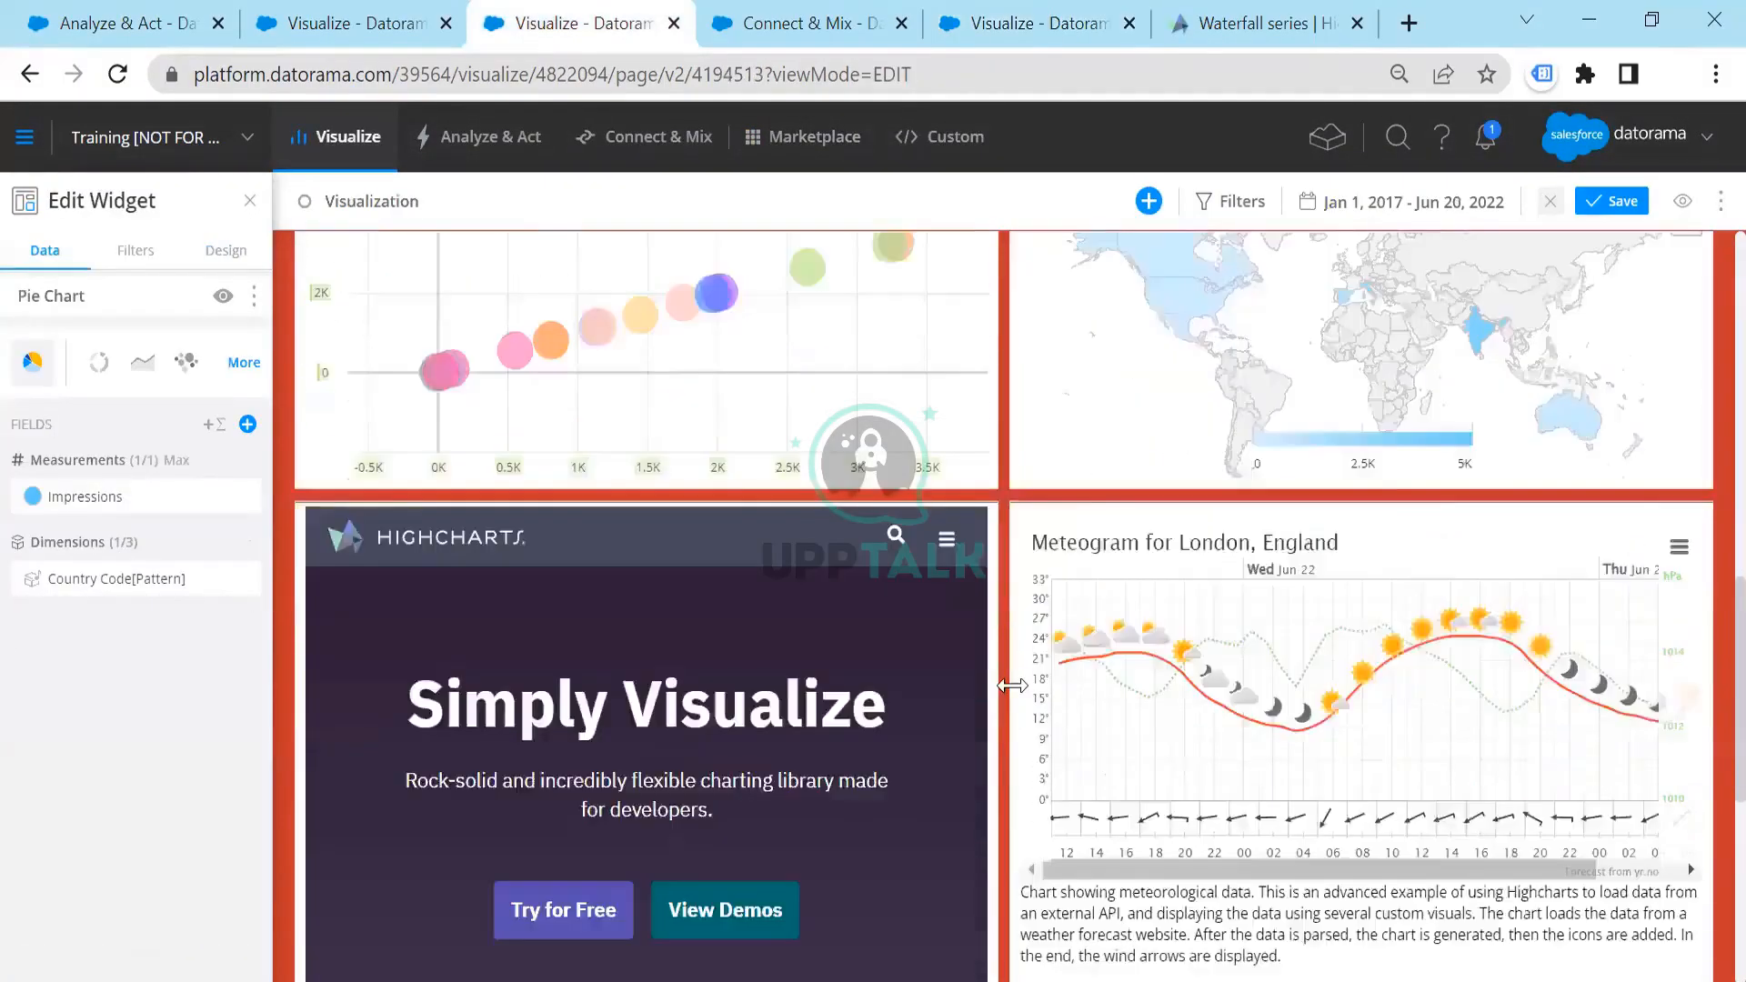
scroll(1017, 691, "up", 4)
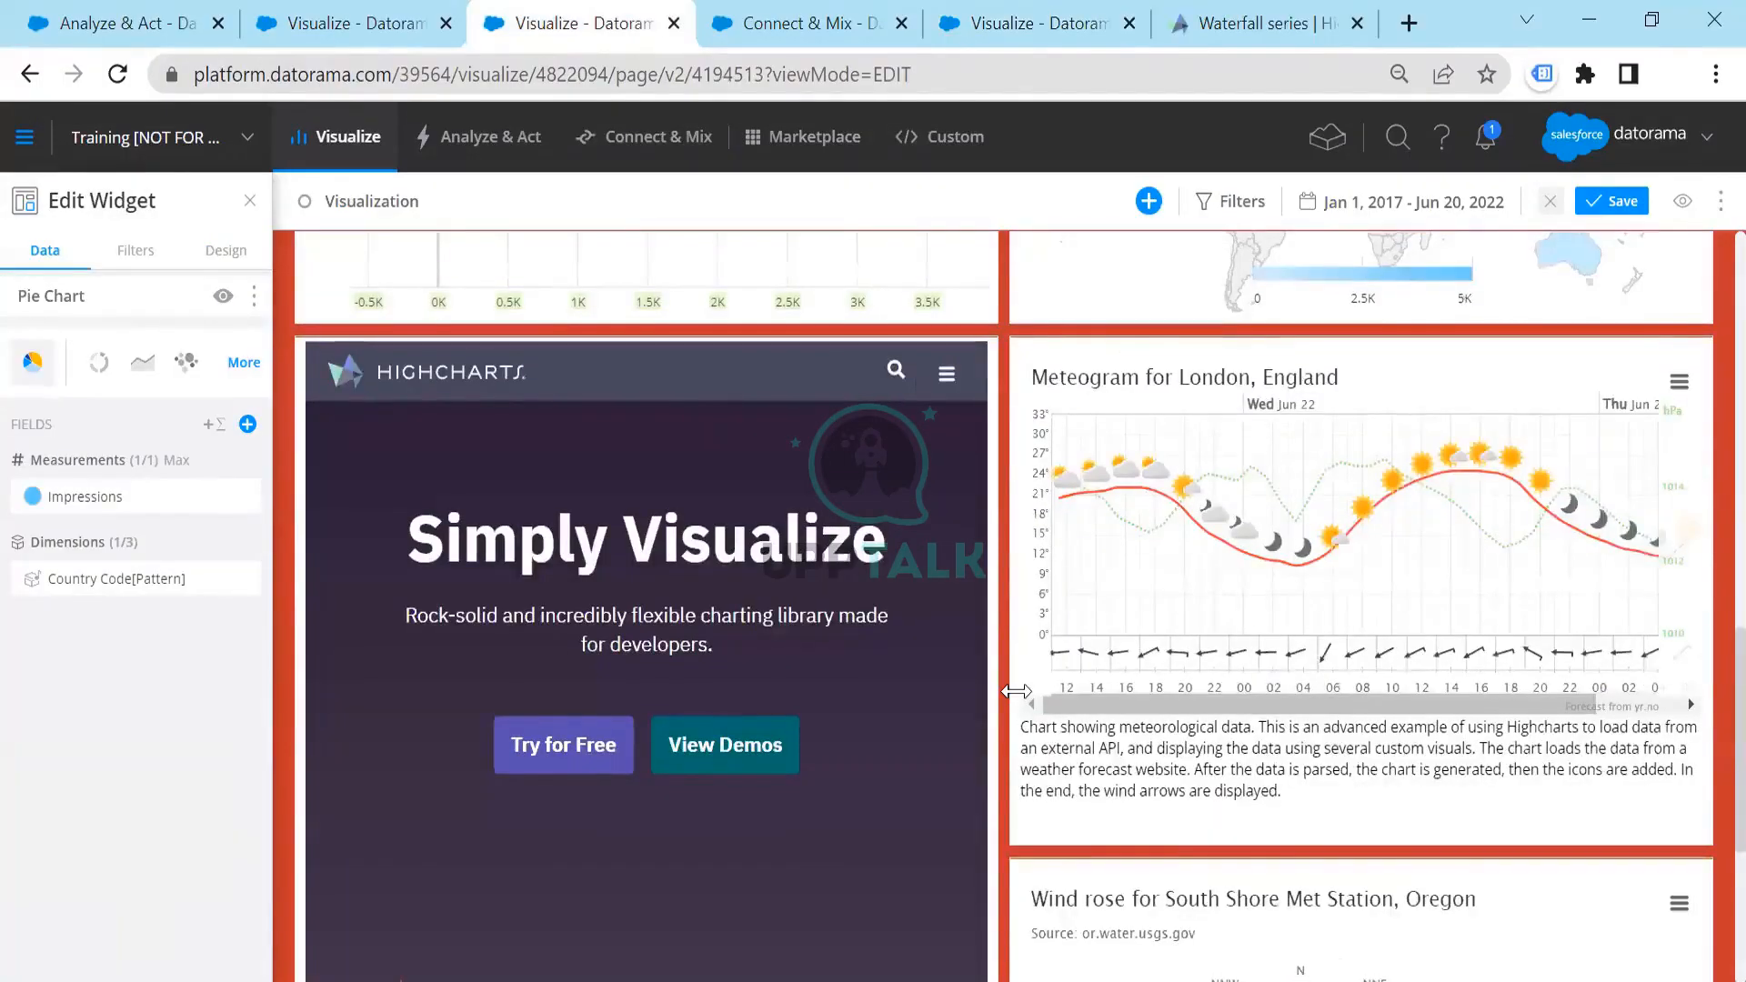
scroll(1017, 692, "down", 3)
scroll(1017, 693, "up", 4)
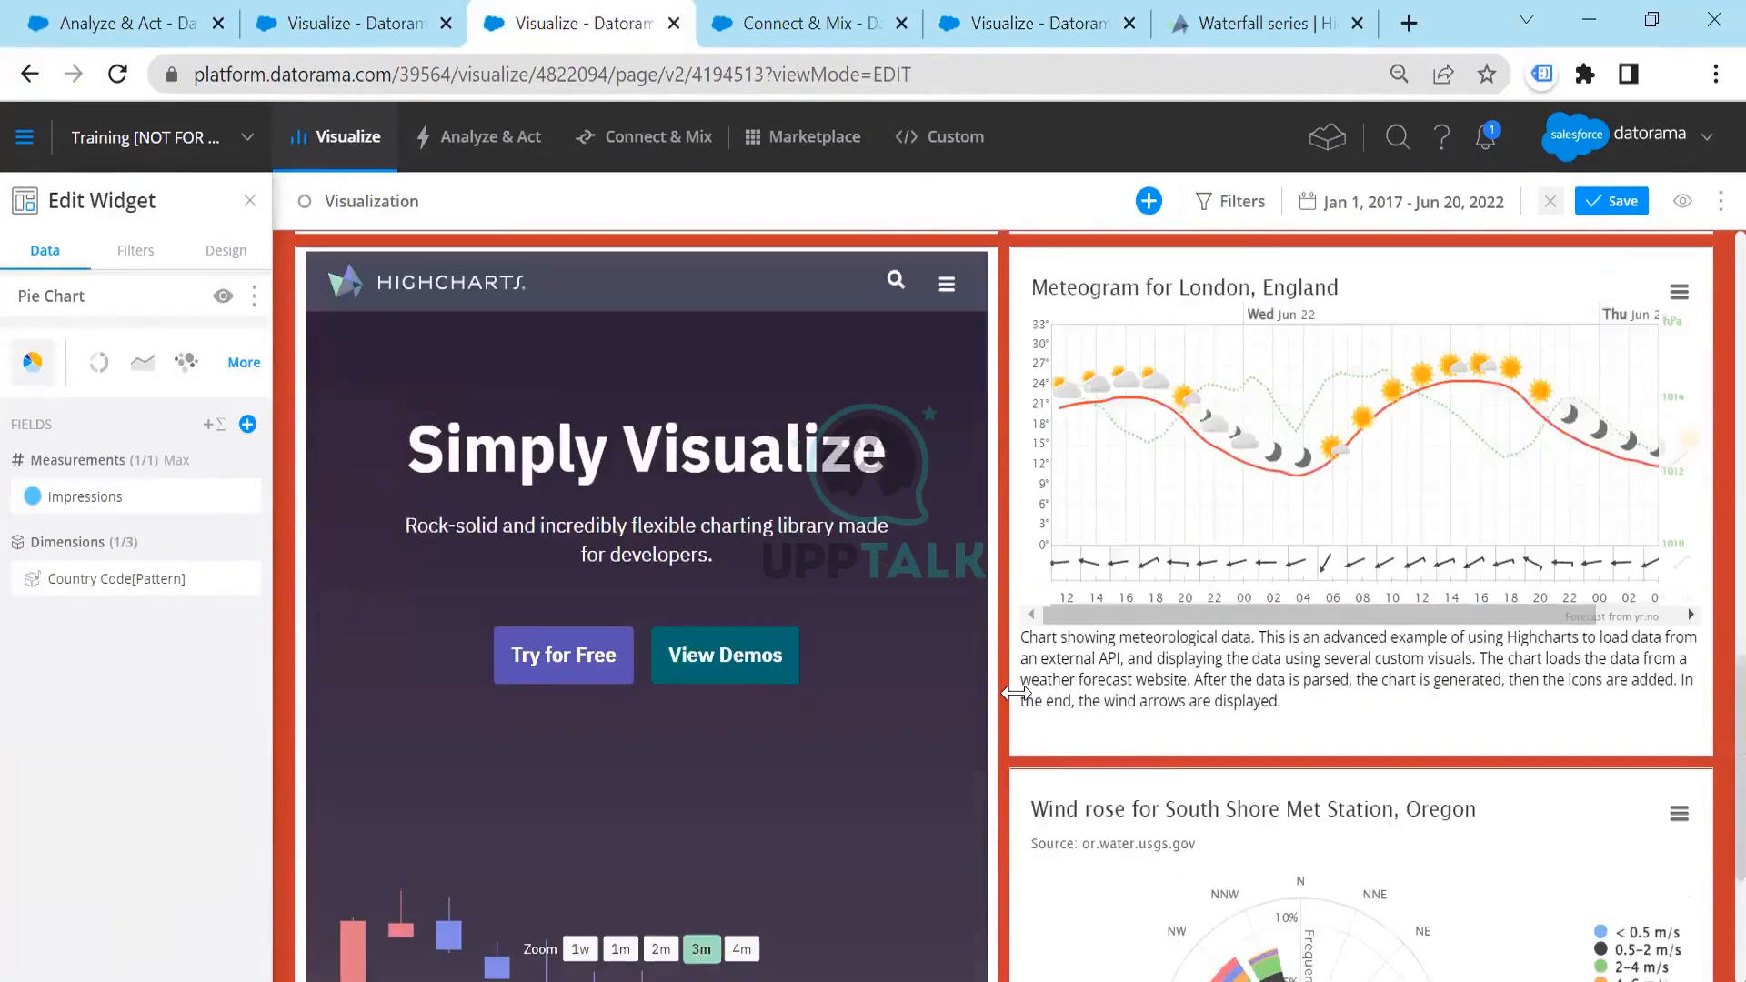
scroll(1337, 819, "down", 4)
mouse_move(1337, 827)
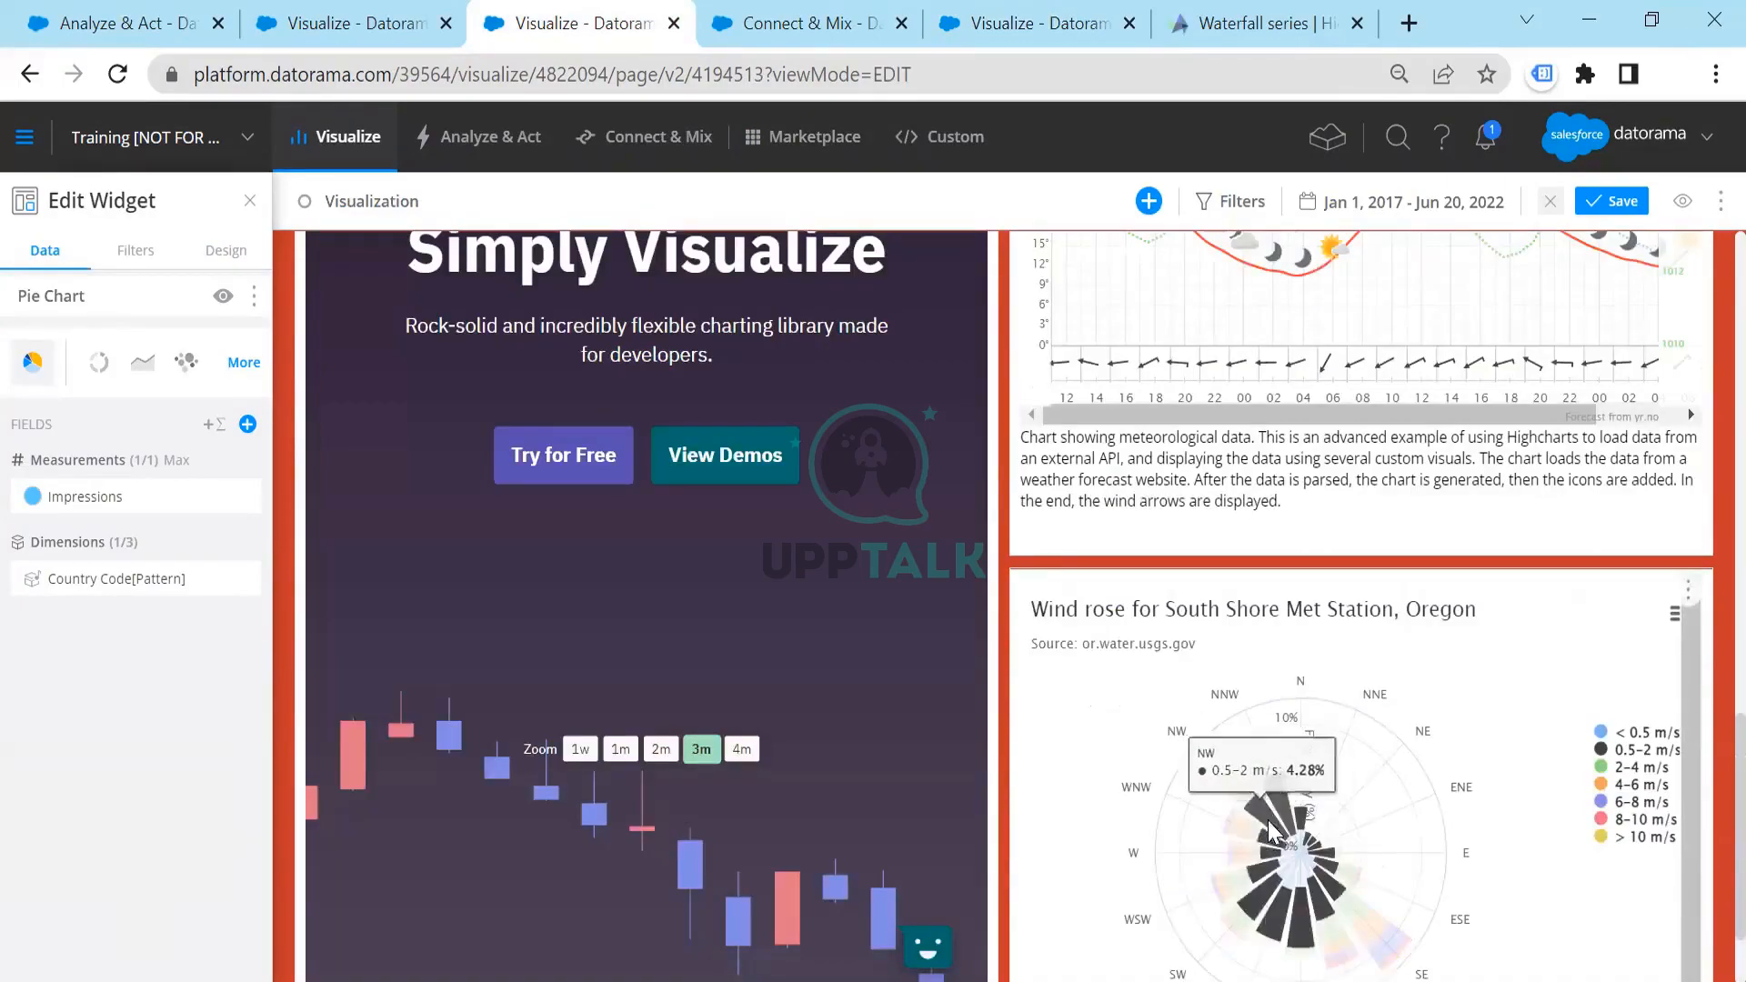
scroll(1339, 581, "up", 1)
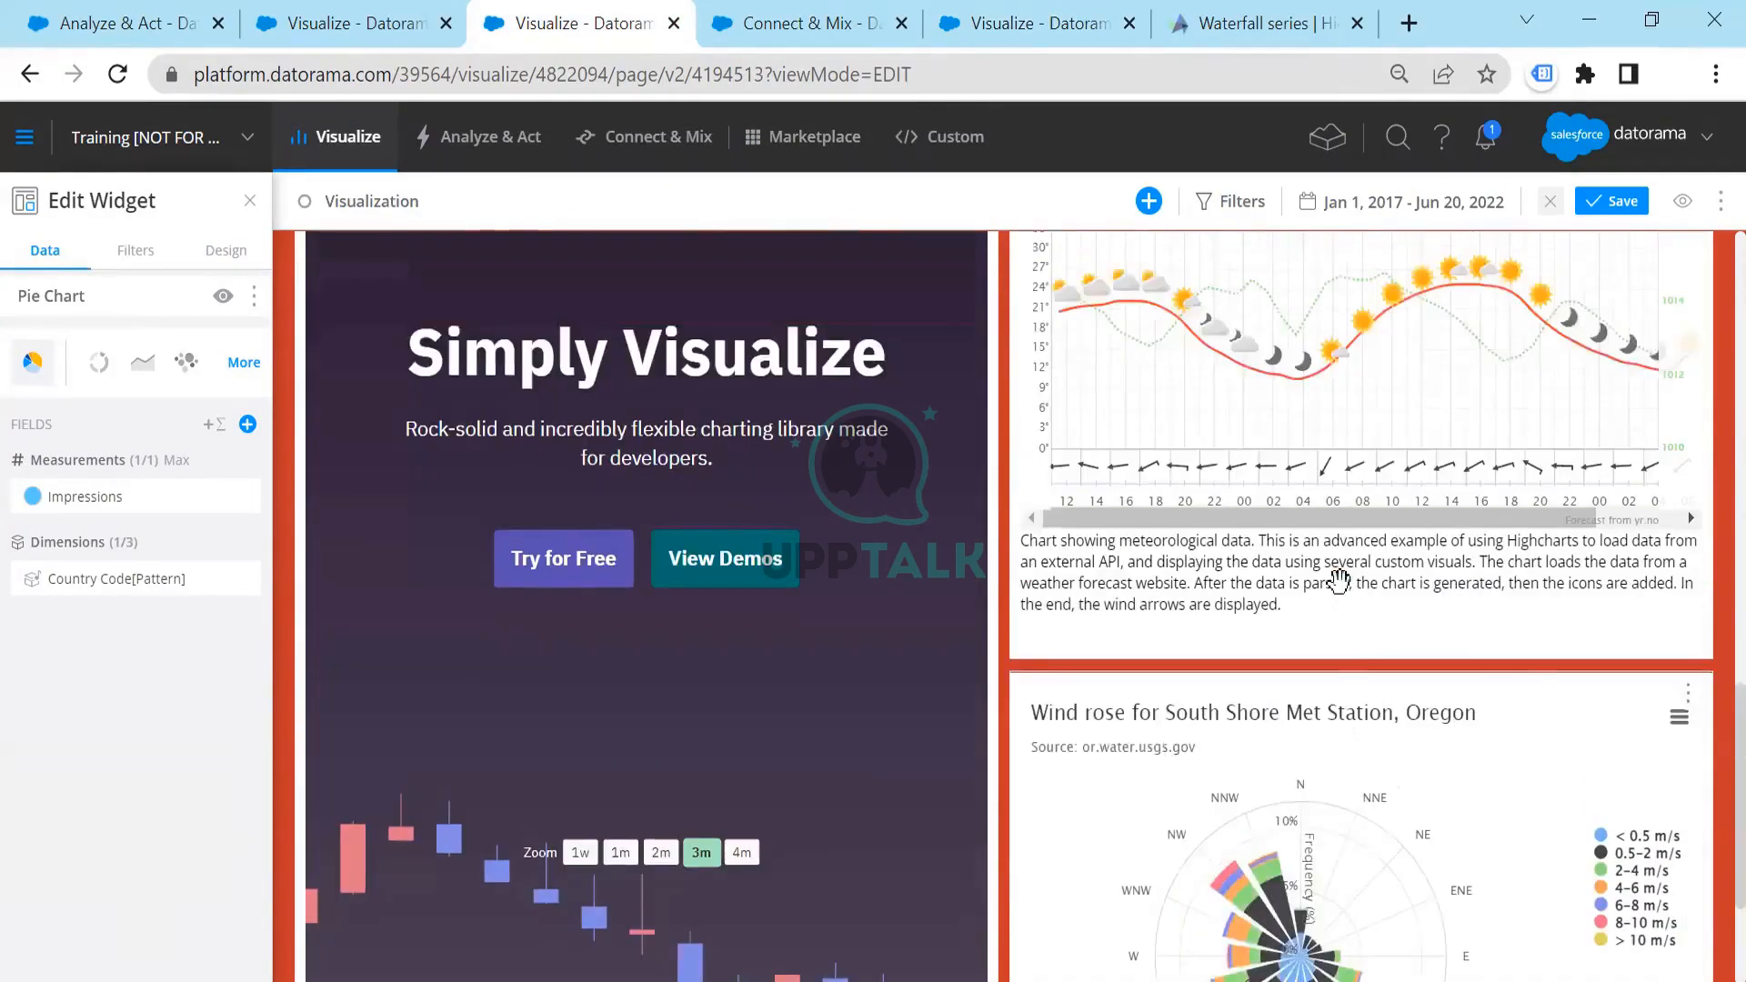
scroll(1339, 580, "up", 3)
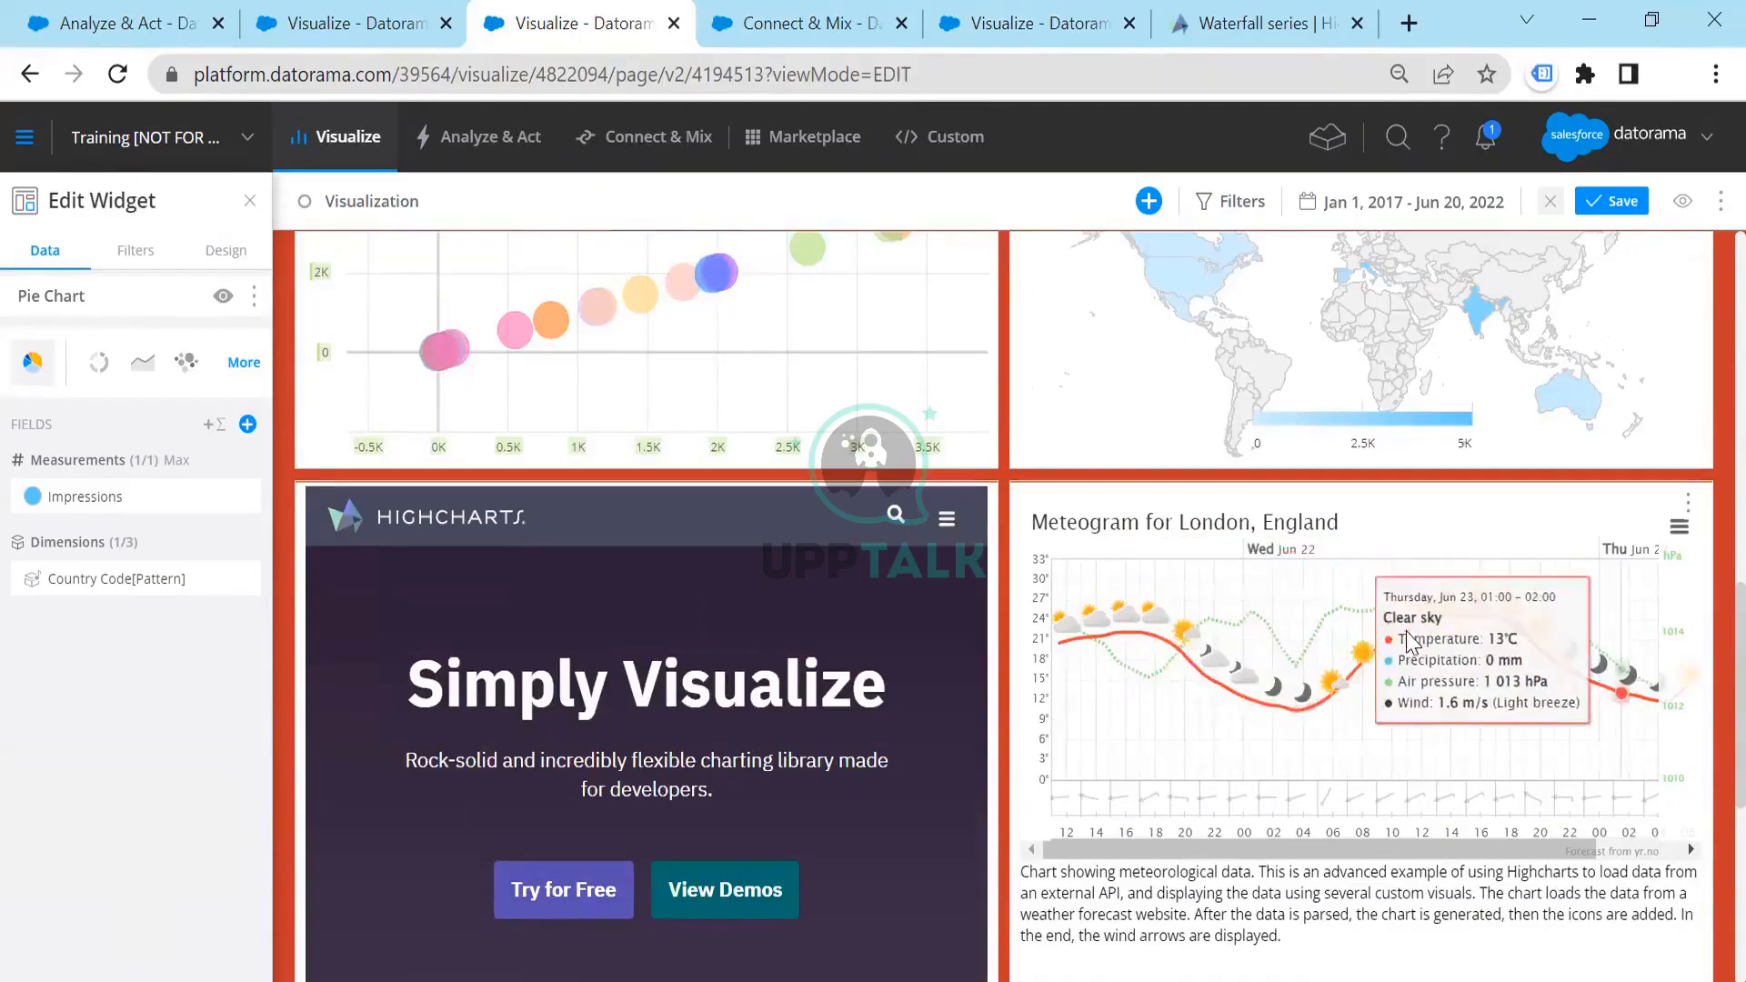
scroll(1408, 641, "up", 3)
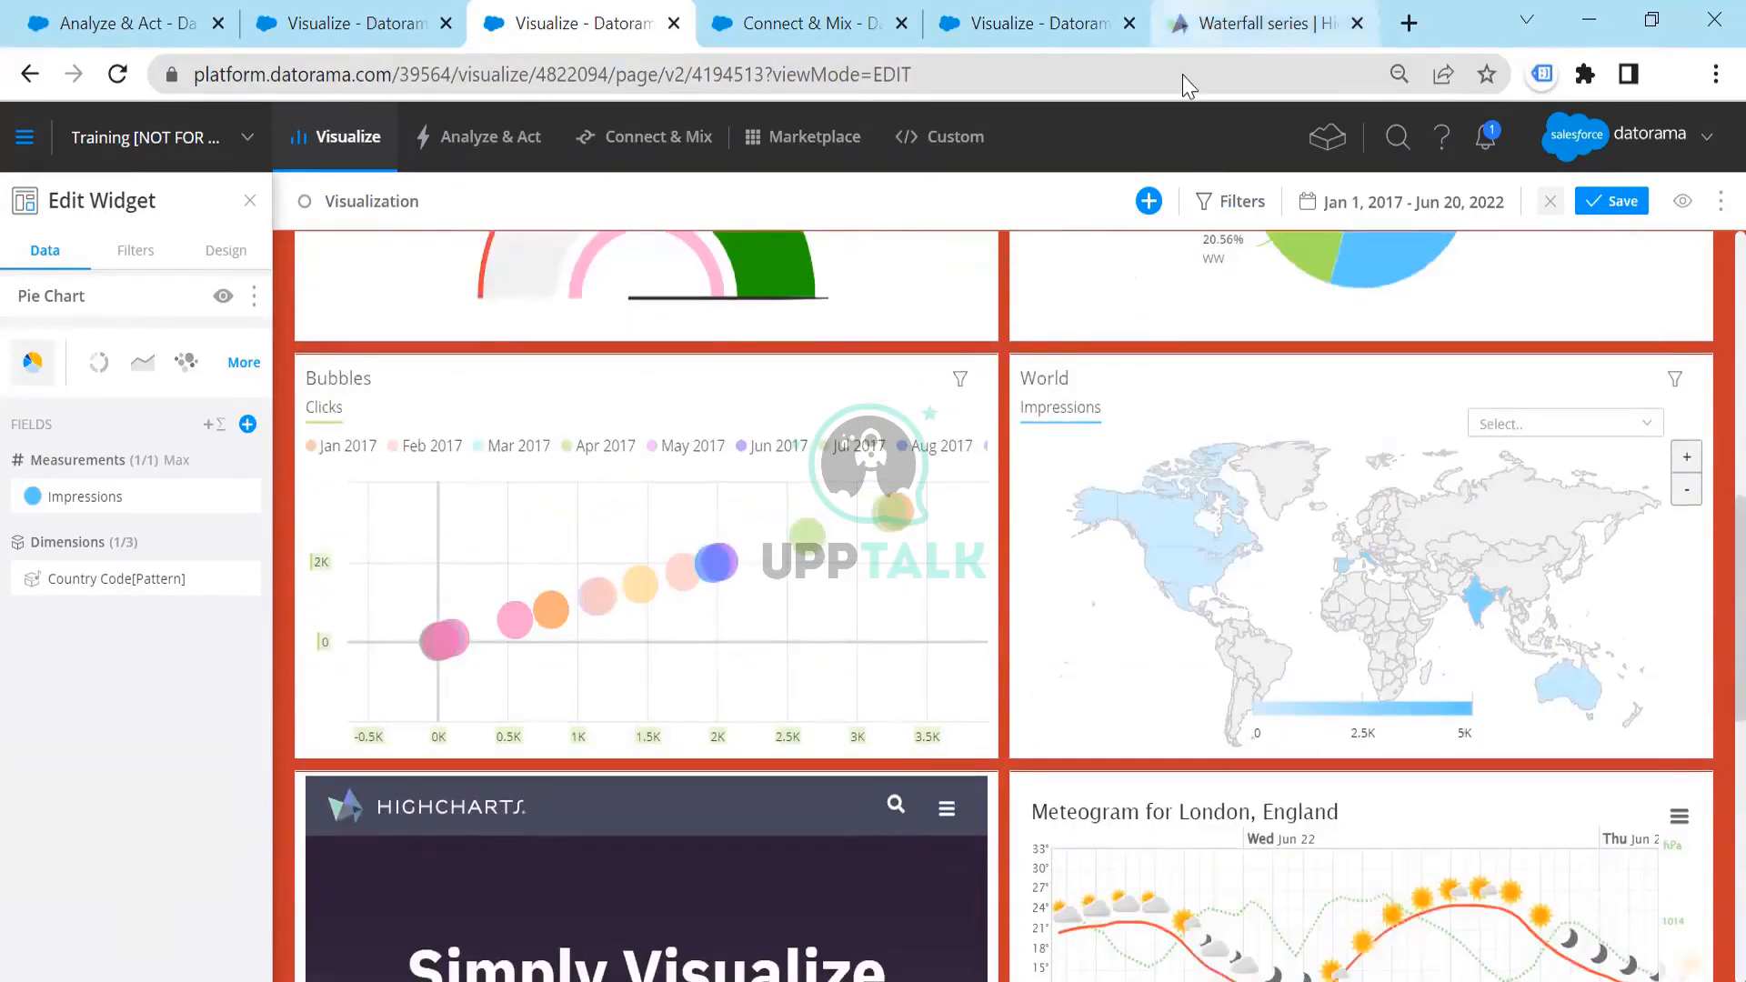
Look at the Highcharts Waterfall series documentation in the browser and return to the Visualization dashboard page
left_click(1201, 25)
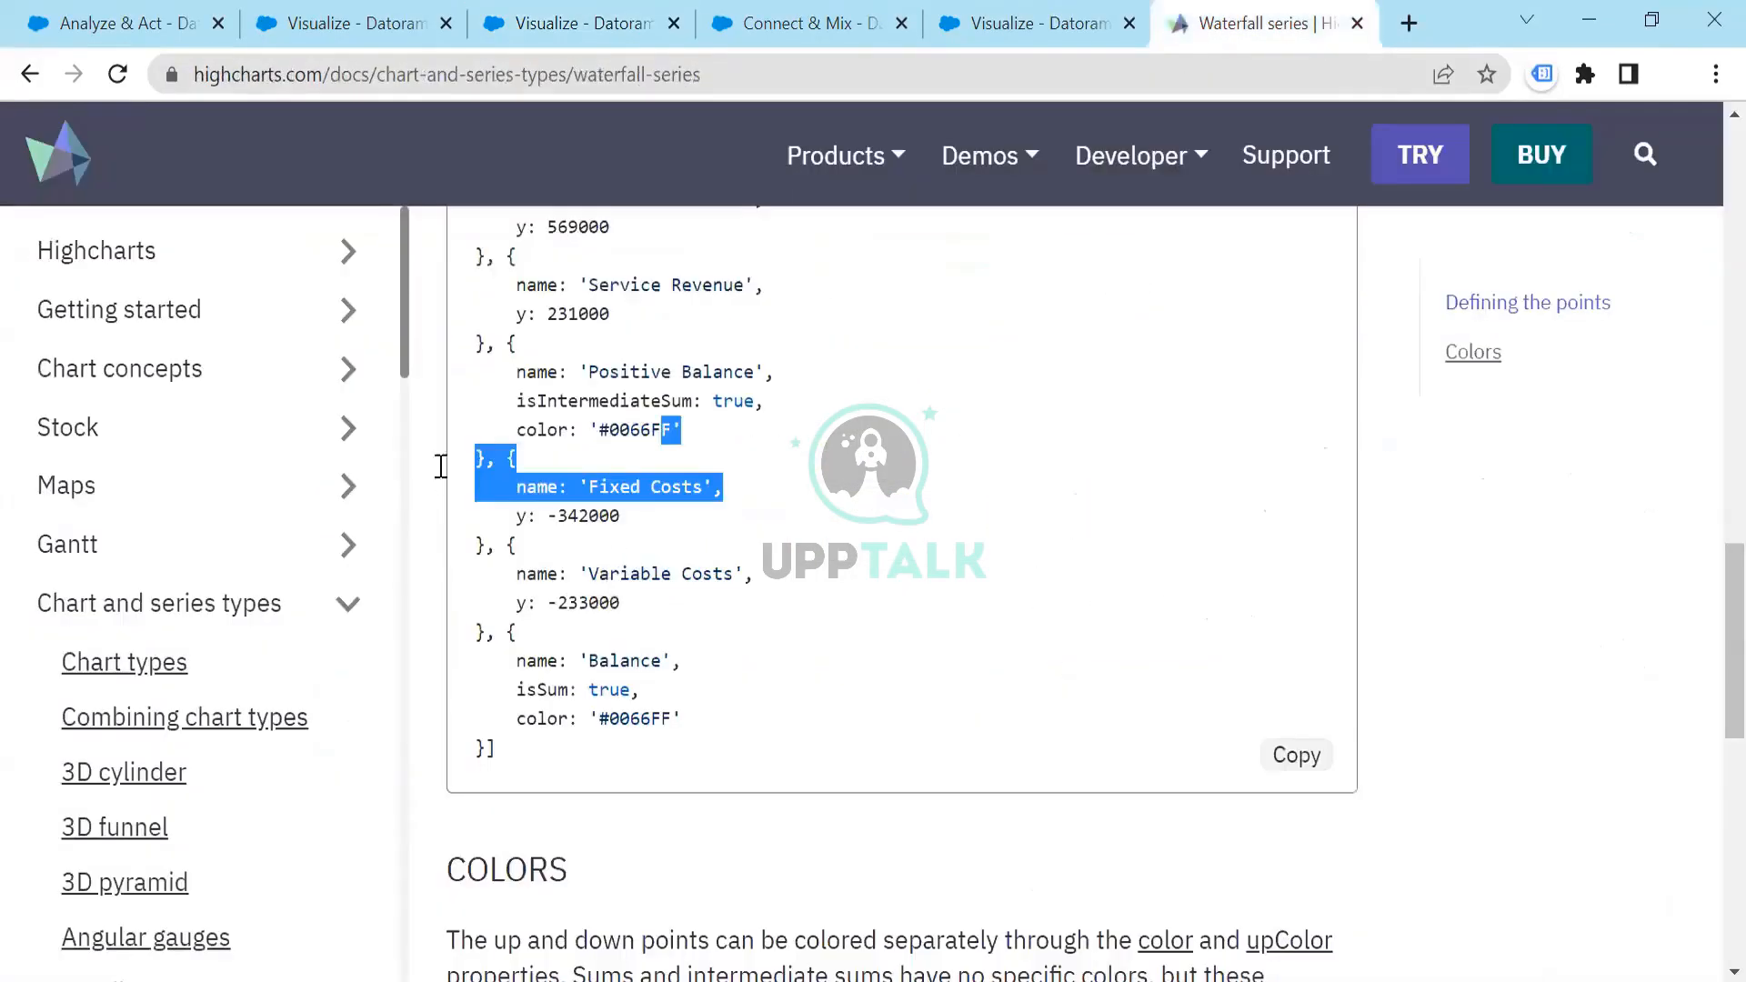
left_click(382, 53)
key("ctrl+Tab")
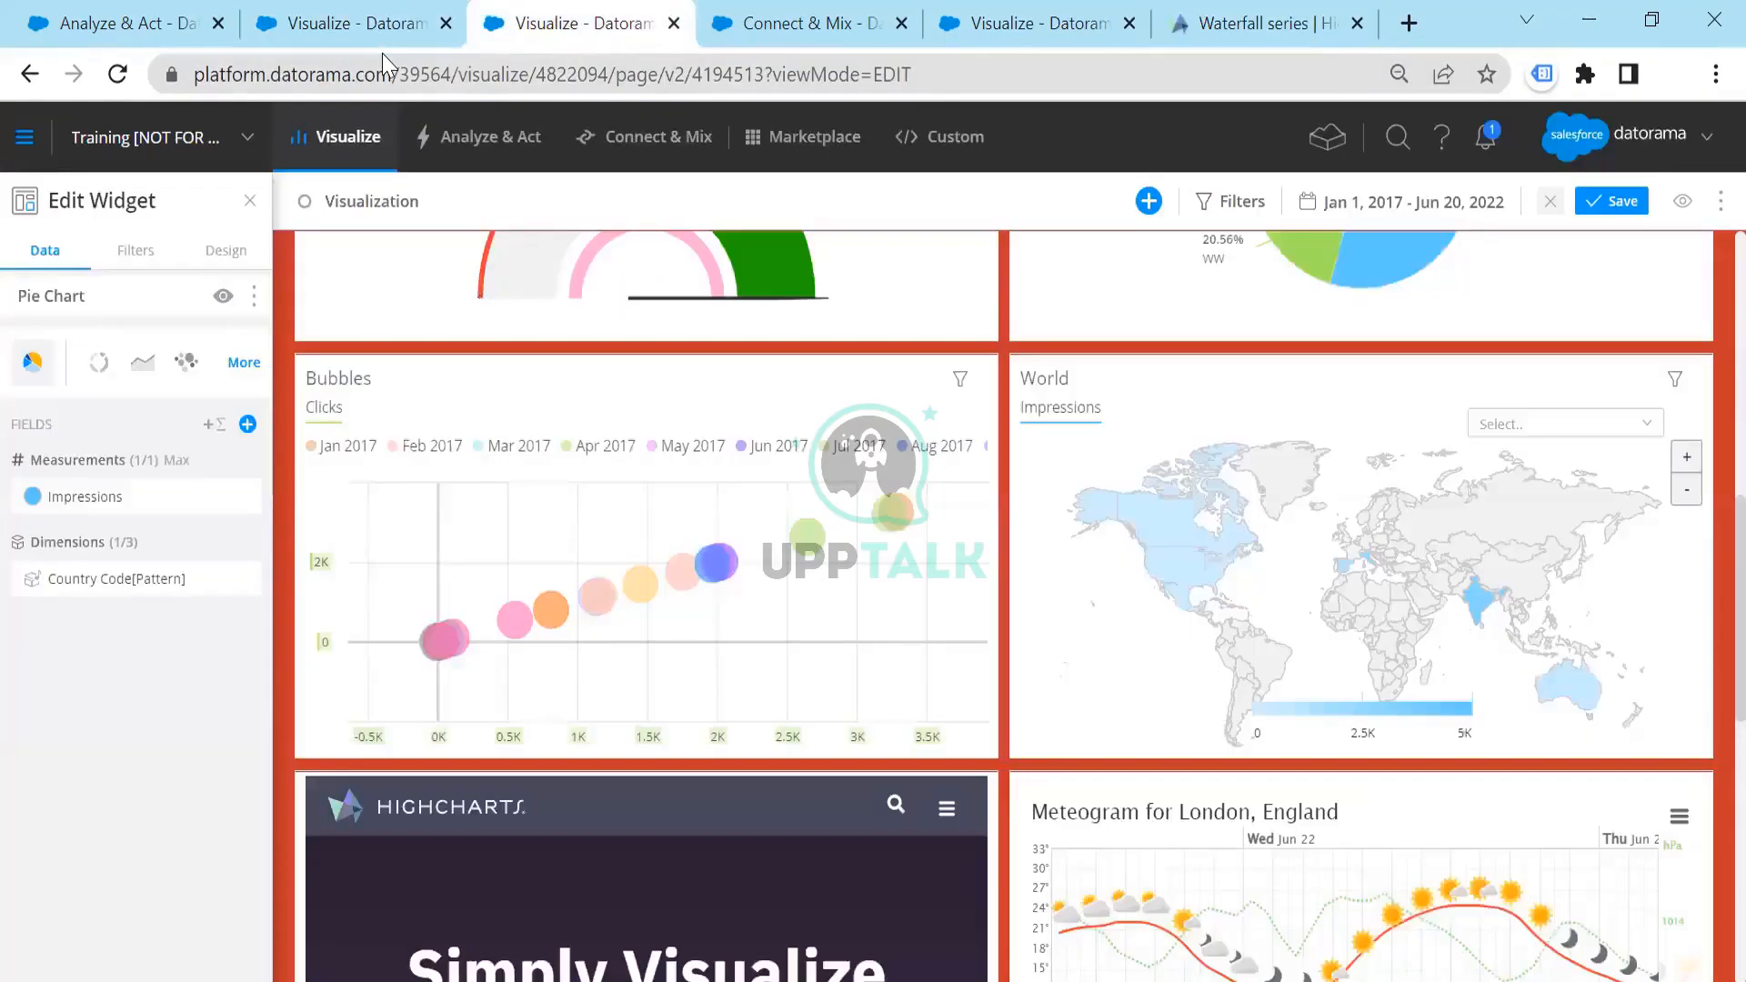